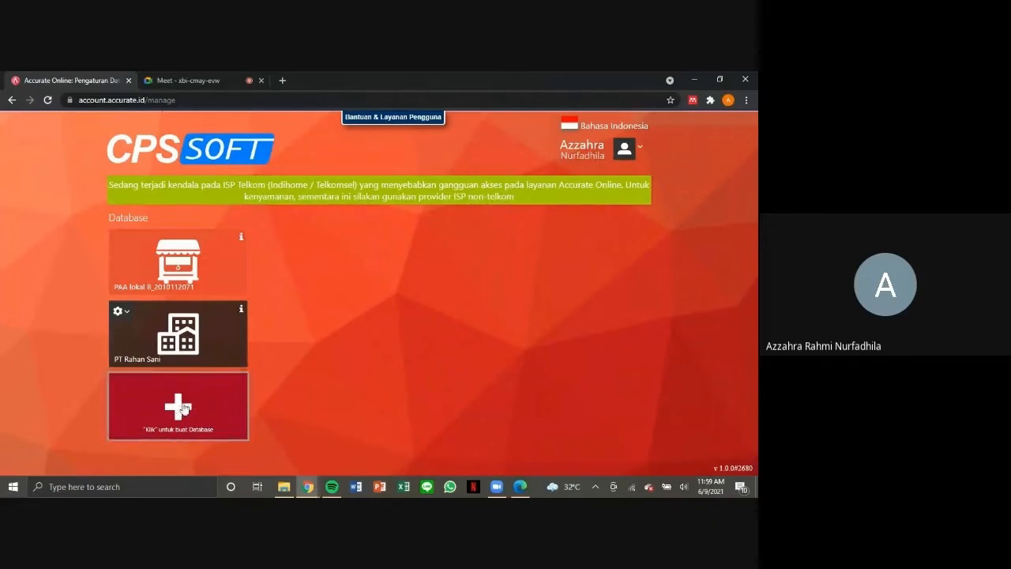
Create a new database named PT Rahan Sani with a black background and the office-buildings logo.
click(180, 406)
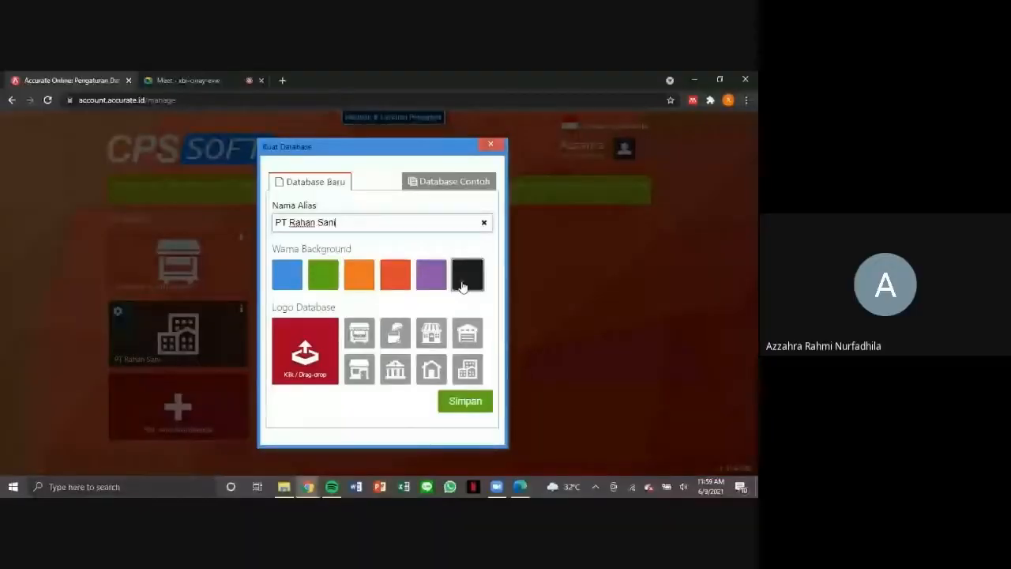
click(464, 286)
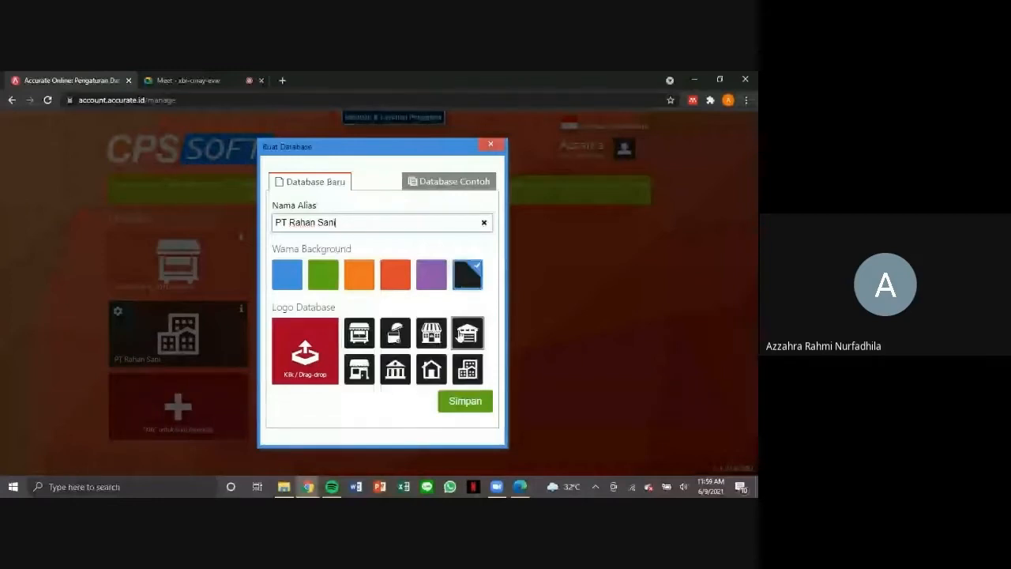
click(470, 373)
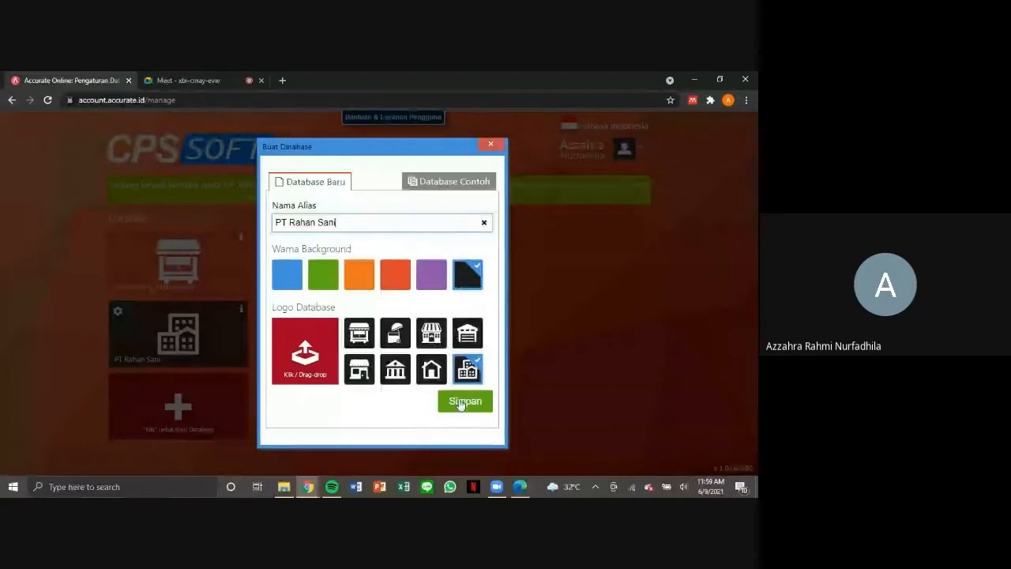
click(462, 402)
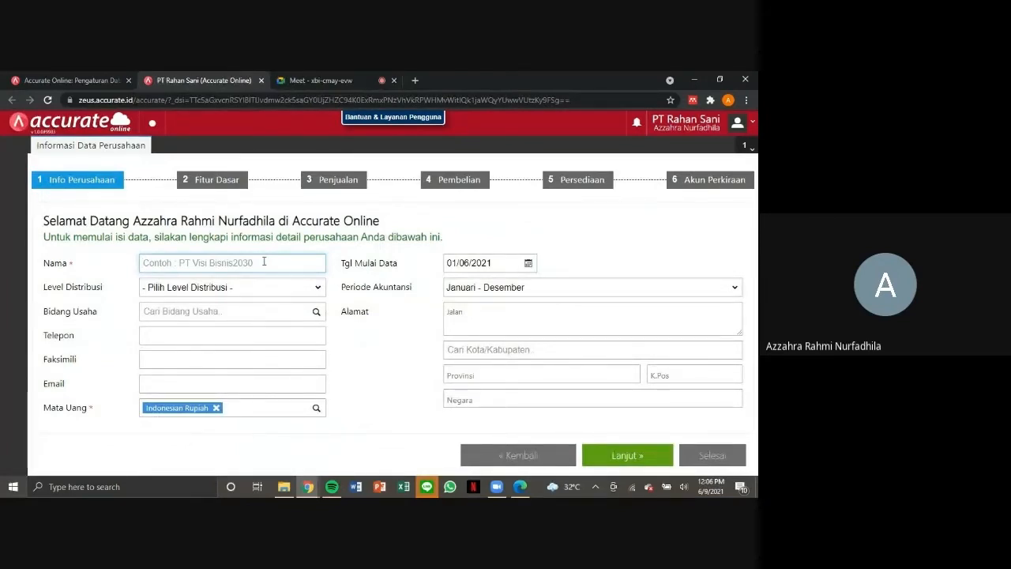
Enter PT Rahan Sani as the company name, with distribution level Distributor and business field Others (Lainnya).
text(PT Rahan Sani)
click(277, 288)
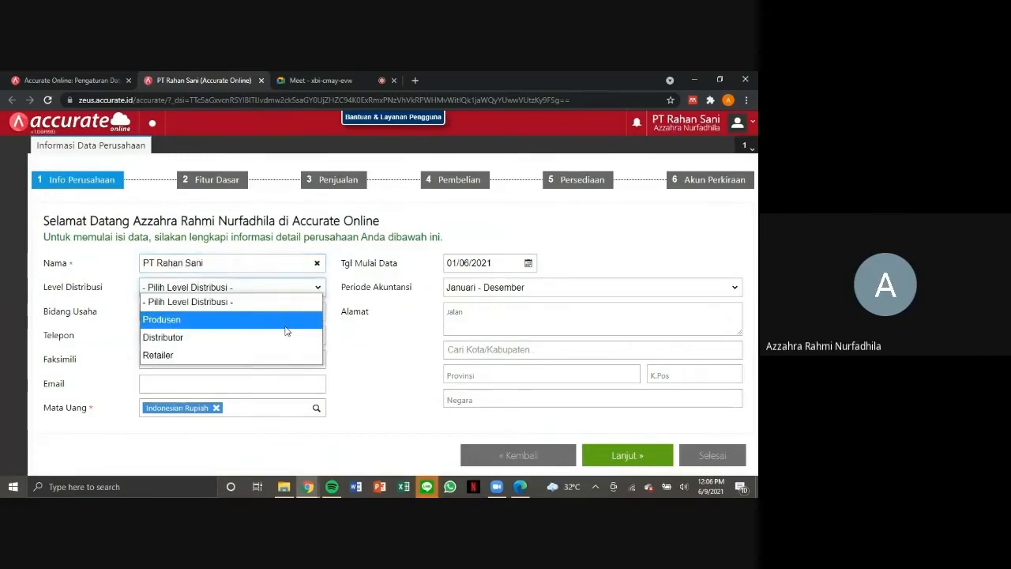
click(287, 336)
click(282, 313)
text(Others)
Fill in the company's telephone number, fax number and e-mail address.
click(276, 334)
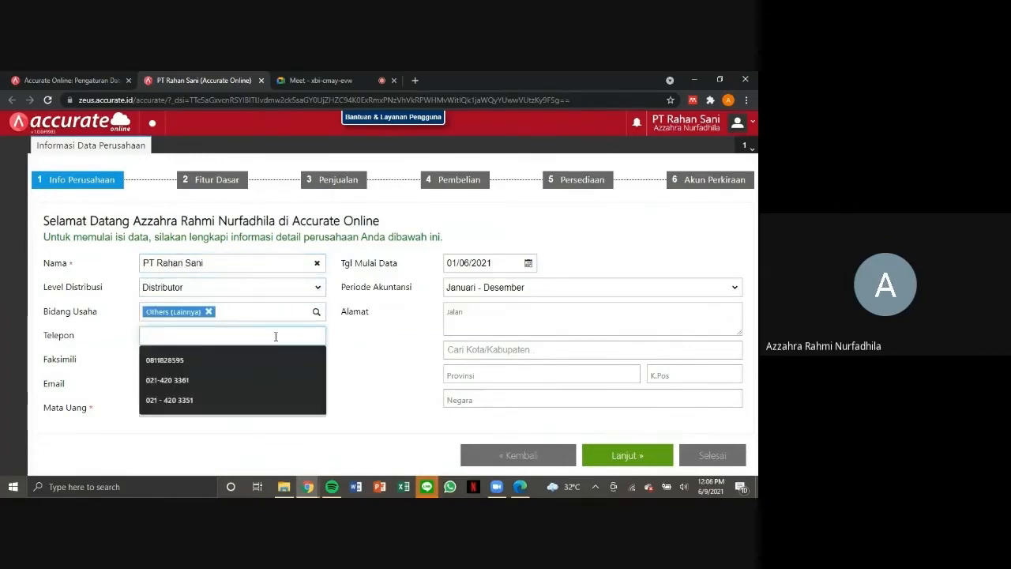
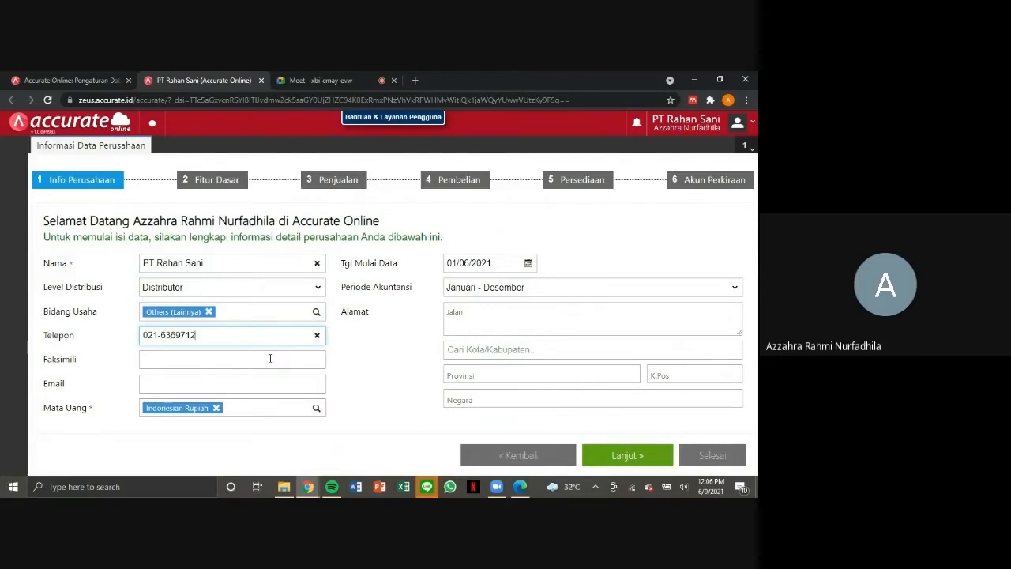
click(270, 359)
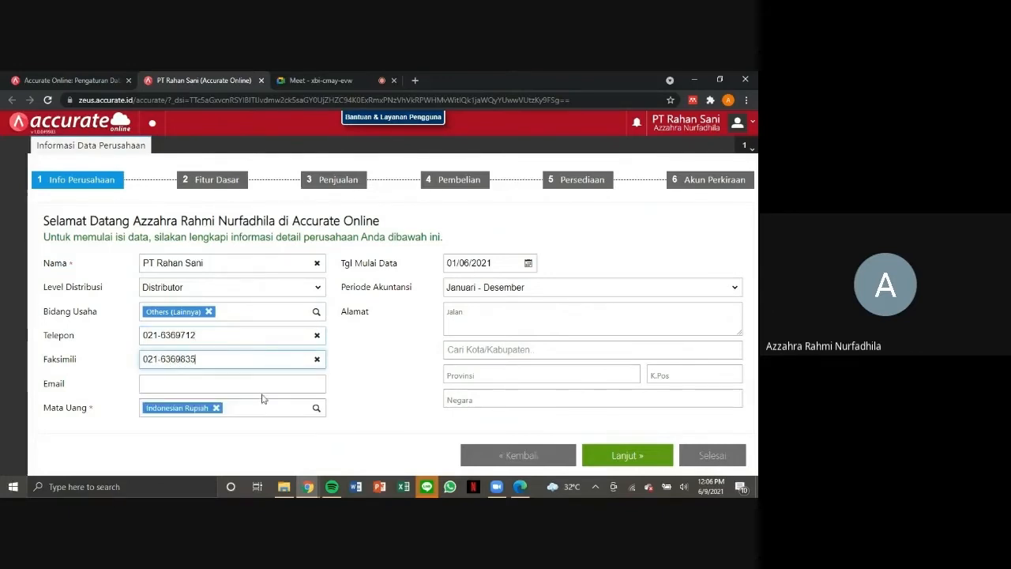
click(237, 384)
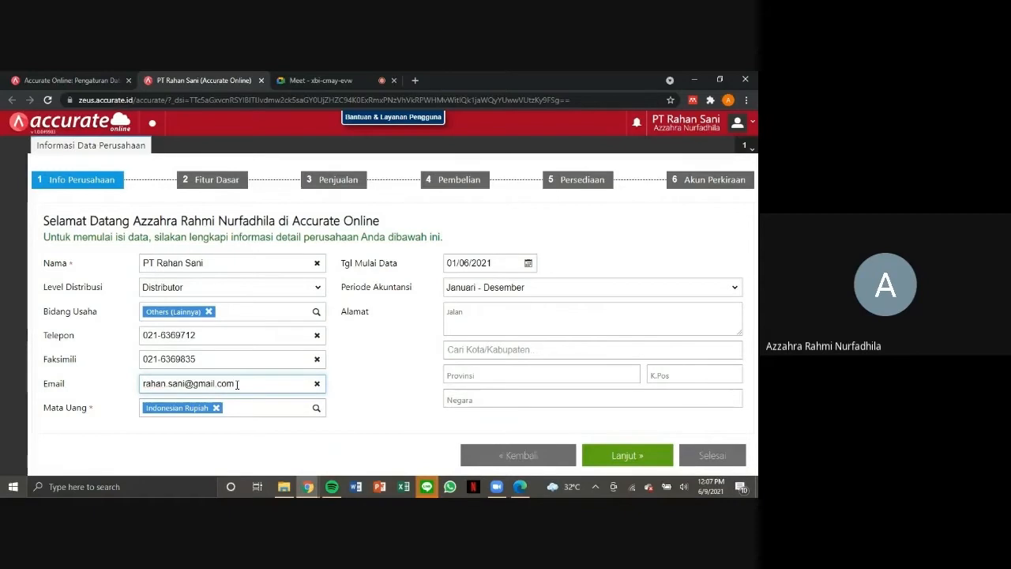
Set the data start date (Tgl Mulai Data) to 31/12/2019.
click(504, 262)
double_click(504, 262)
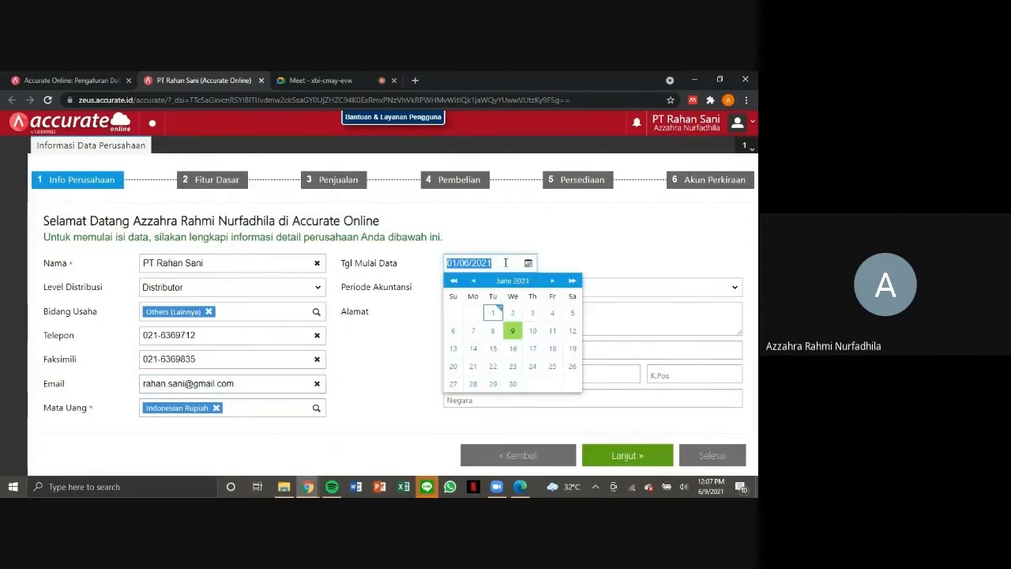
text(31122019)
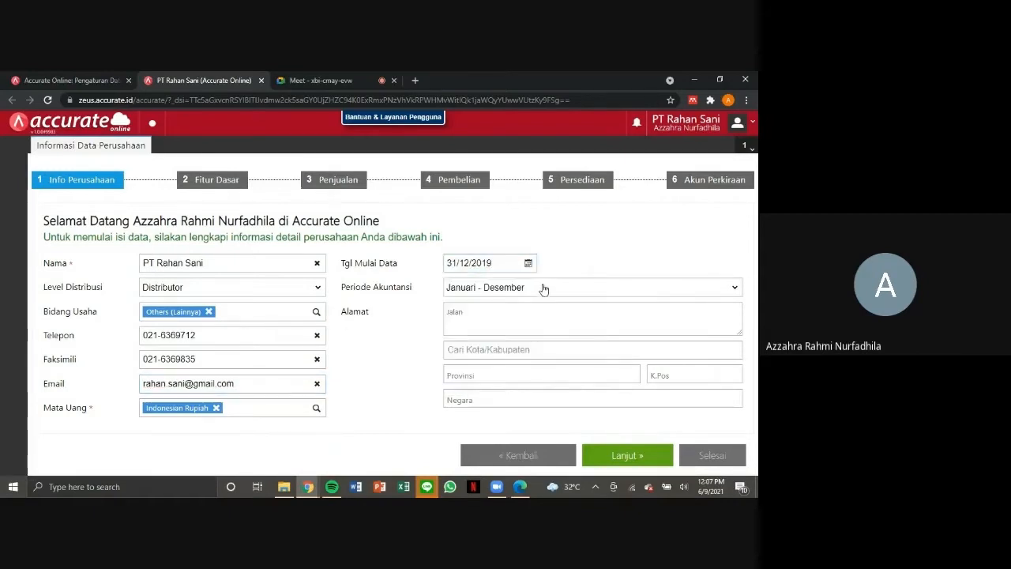
Complete the company's street address, city and postal code from the company information PDF, and continue to the basic features.
key(alt+Tab)
key(alt+Tab)
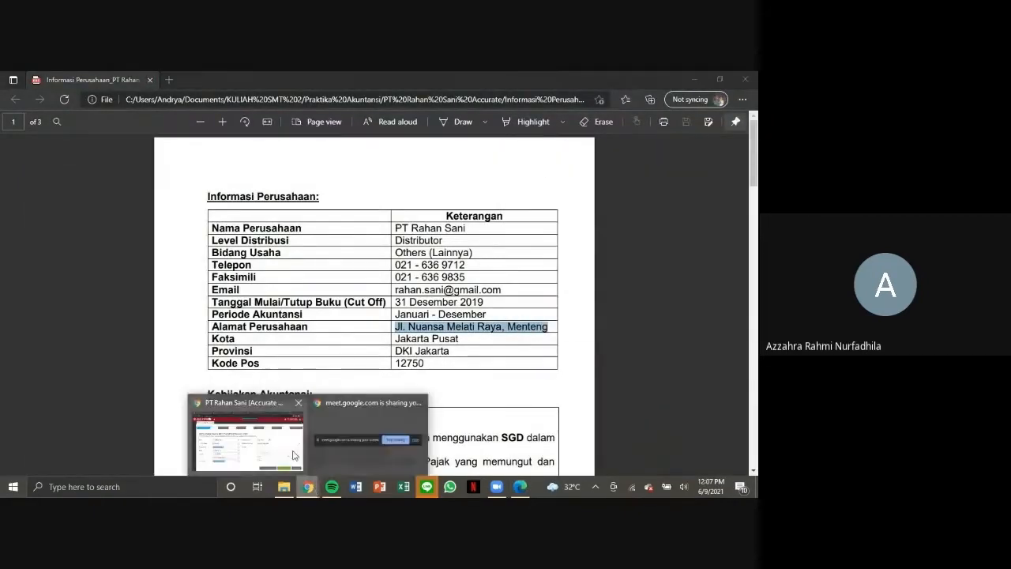
right_click(541, 316)
click(579, 211)
click(558, 352)
text(Jakarta)
click(563, 372)
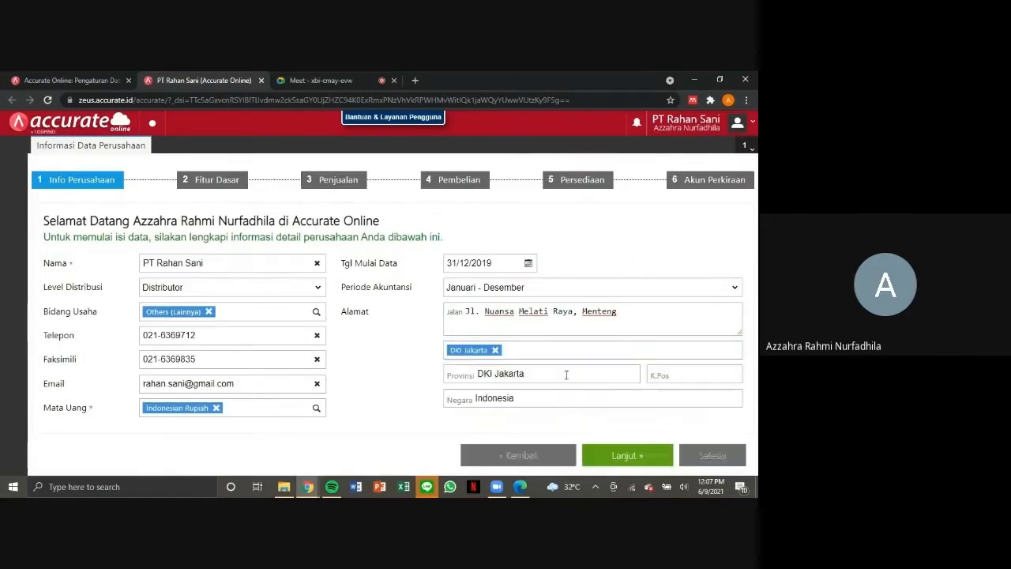
click(695, 372)
text(1275)
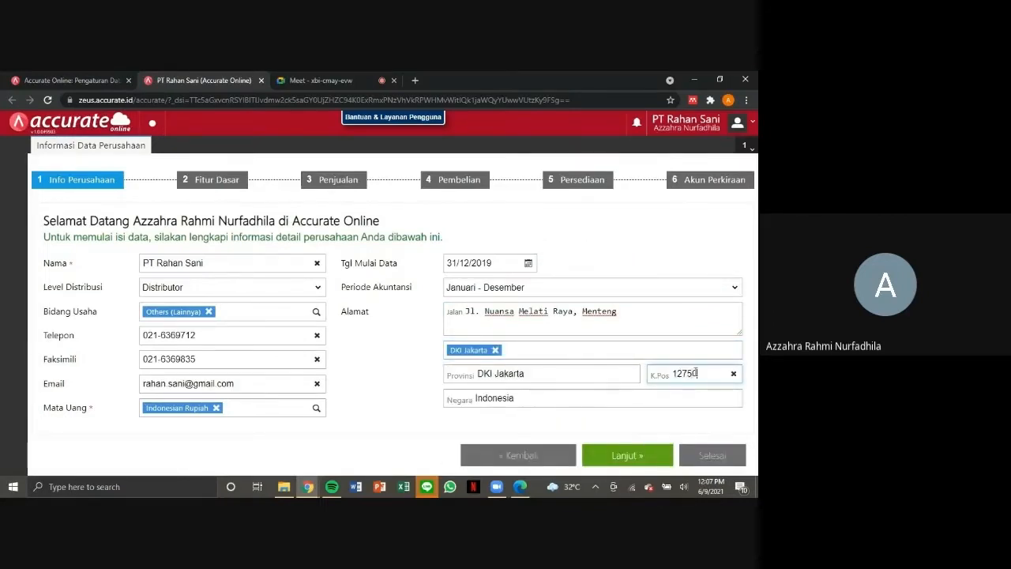
text(0)
click(624, 457)
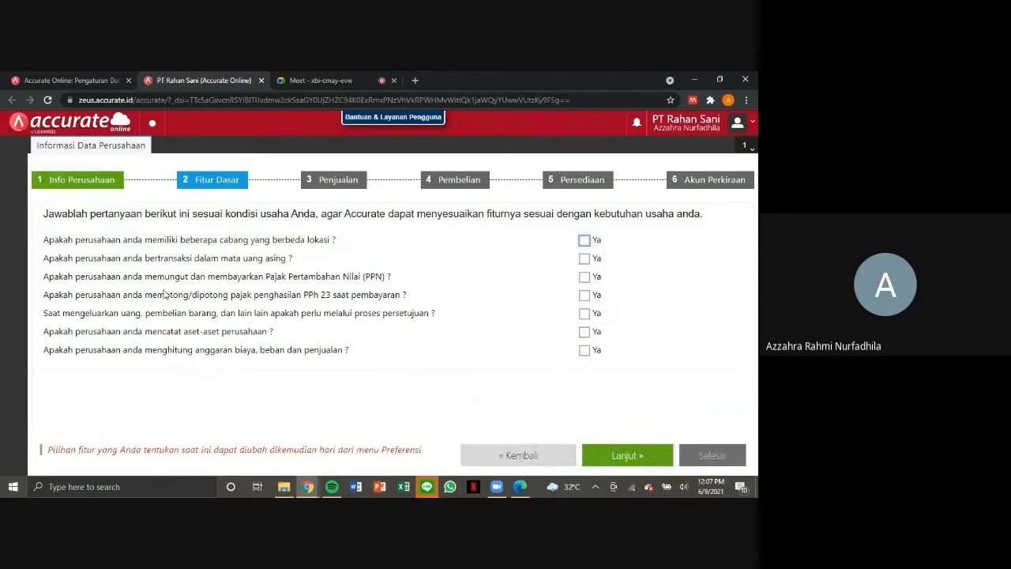
Following the PDF's general policies, enable foreign currency with Singapore Dollar, PPN and asset recording, and continue to the sales questions.
click(526, 491)
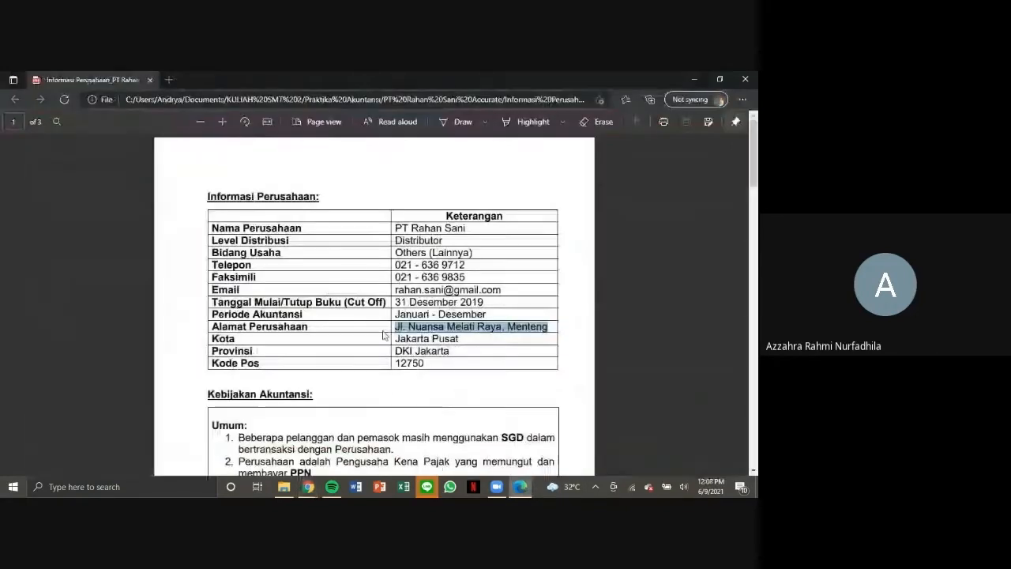
scroll(399, 390, down, 1)
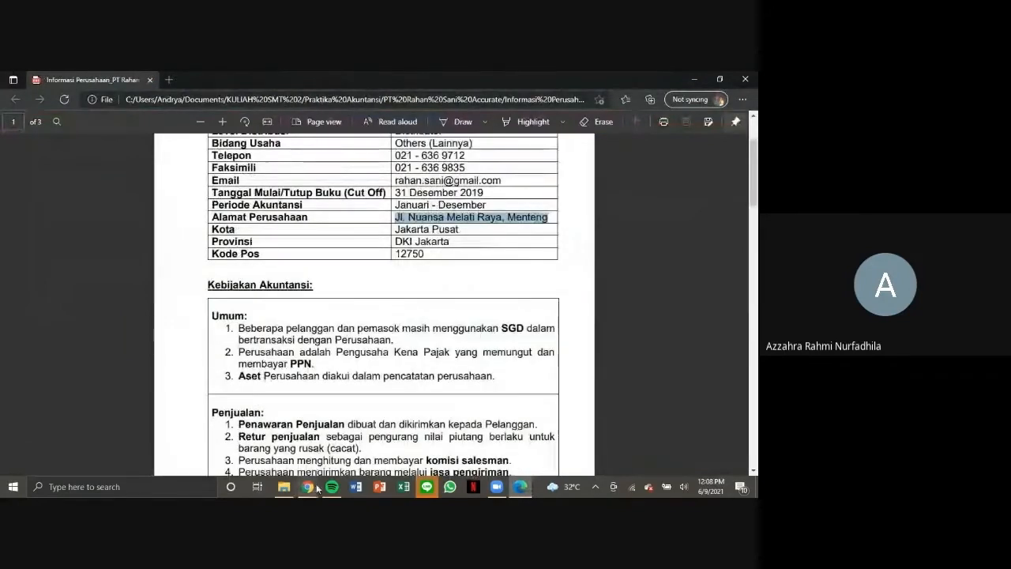
mouse_move(309, 491)
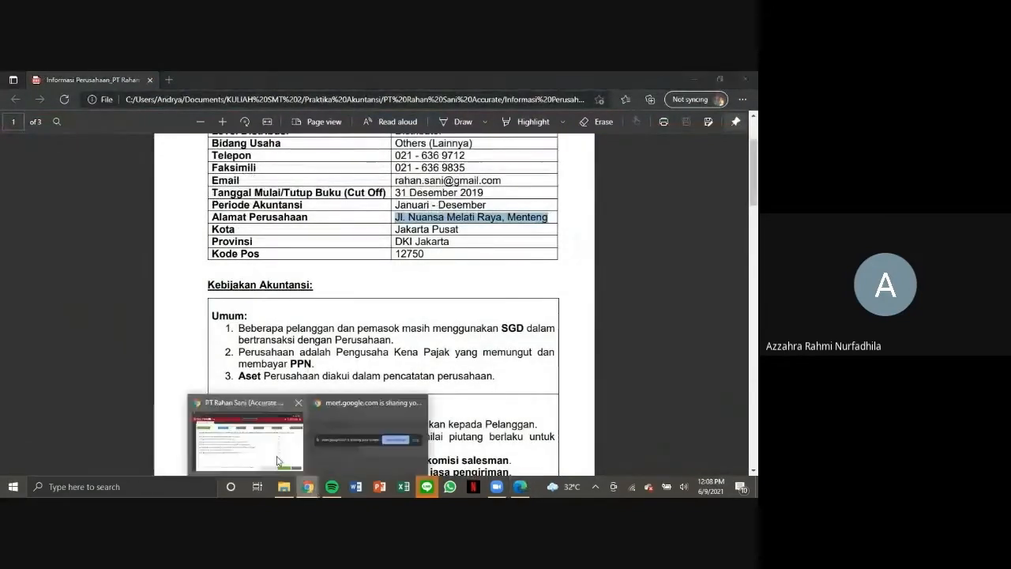
click(245, 435)
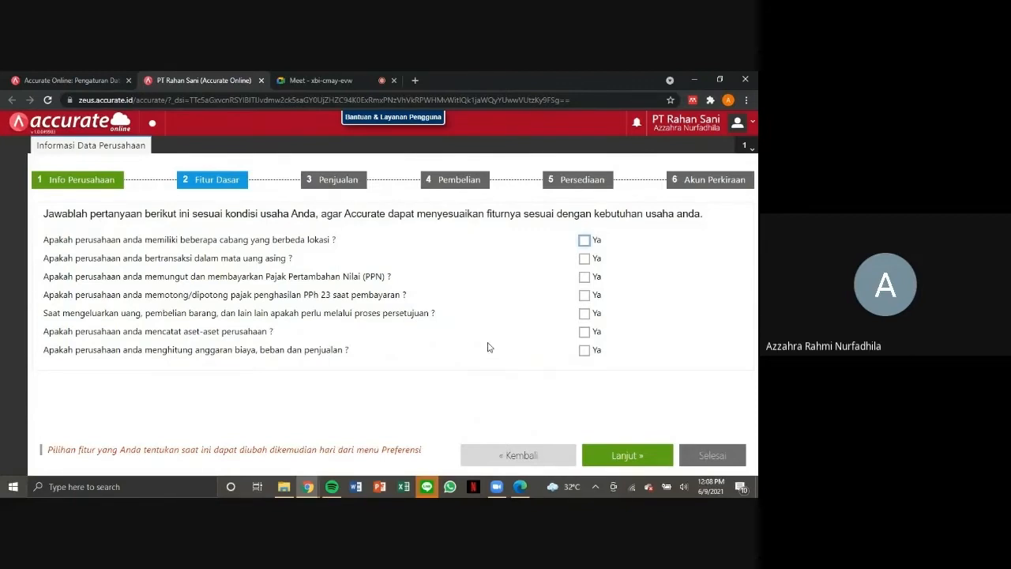
click(585, 258)
click(281, 277)
text(SGD)
click(284, 297)
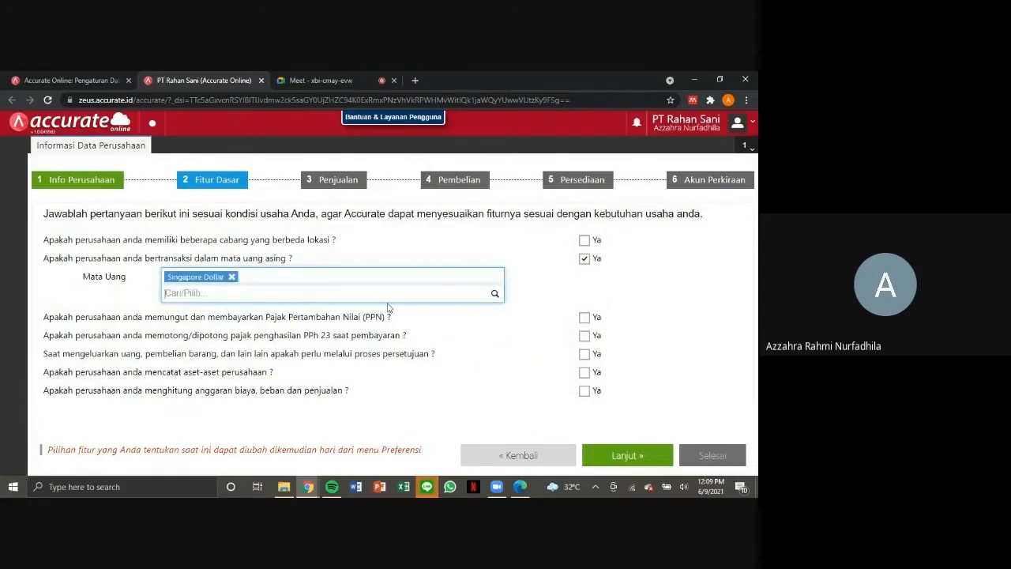
click(585, 317)
click(585, 373)
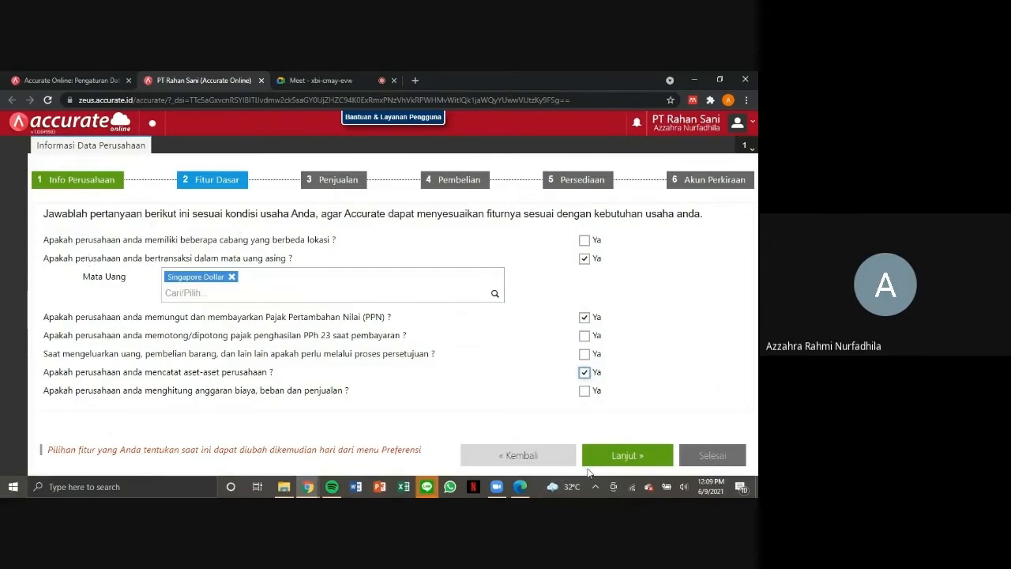
click(632, 463)
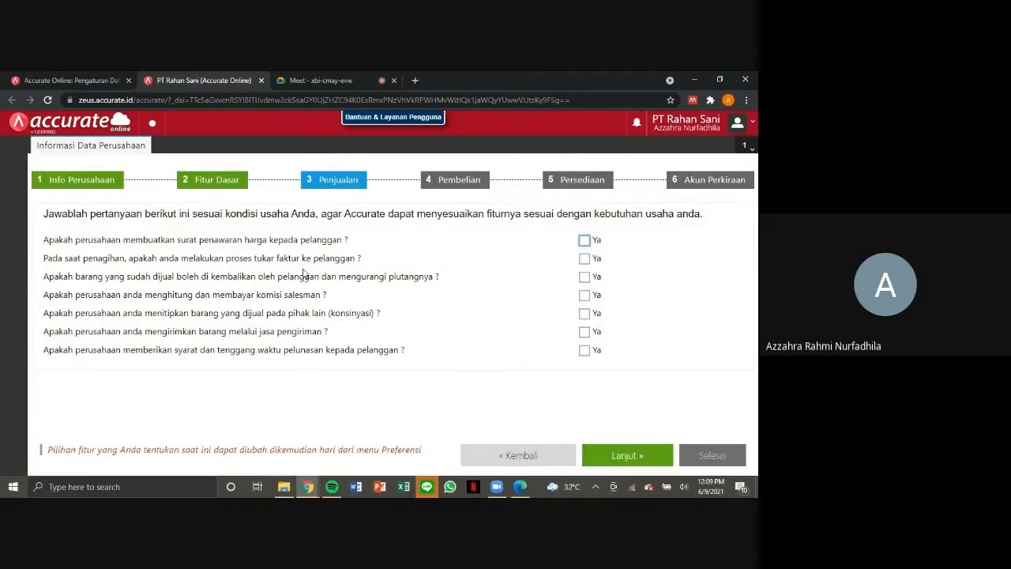
Enable price quotations, sales returns, salesman commission, delivery services and customer payment terms for sales, and continue to purchasing.
click(584, 241)
click(585, 277)
click(585, 295)
click(584, 332)
click(584, 350)
click(617, 457)
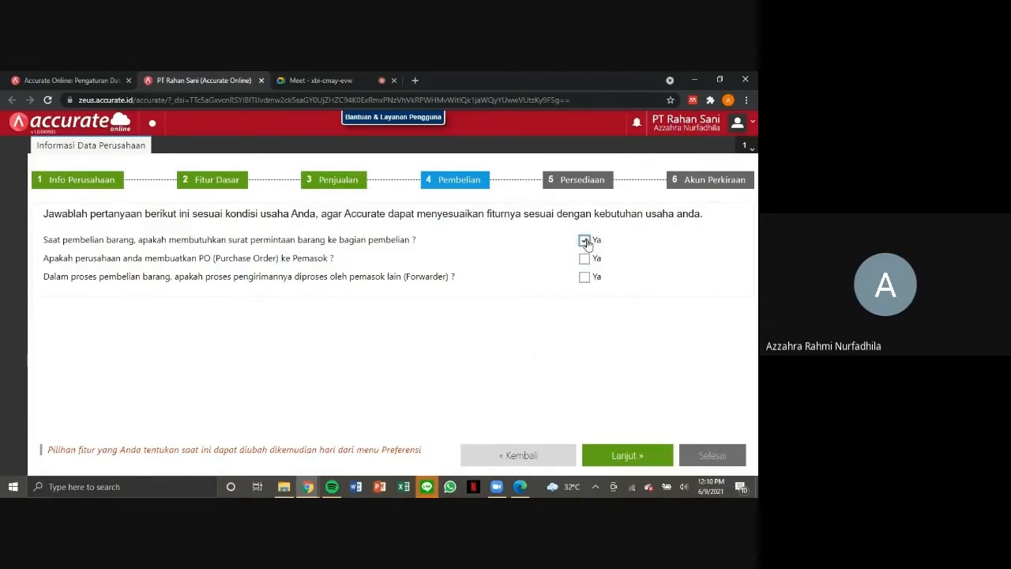
Enable purchase requests and purchase orders to suppliers, and continue to the inventory questions.
click(586, 261)
click(586, 261)
click(585, 260)
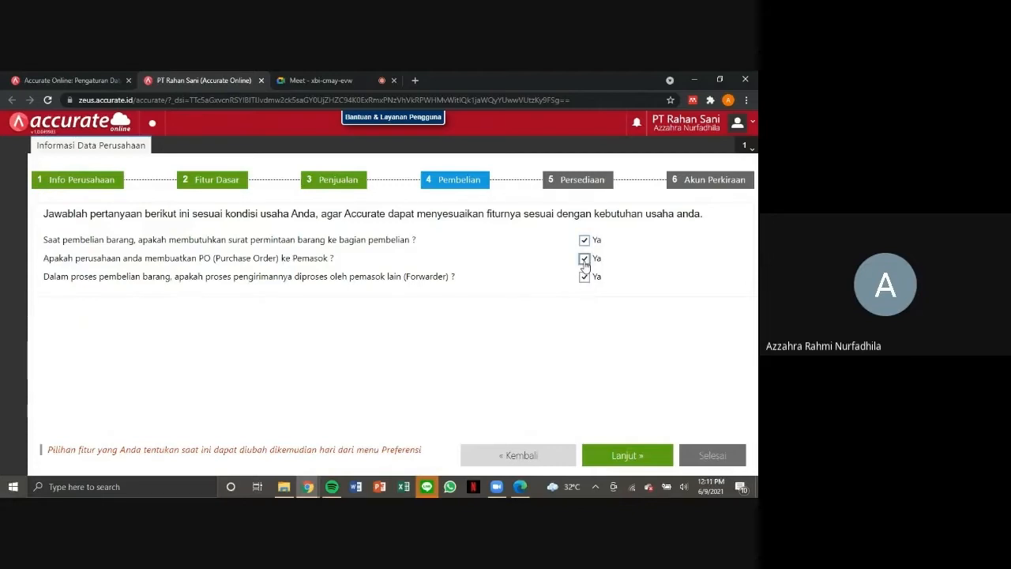
click(637, 458)
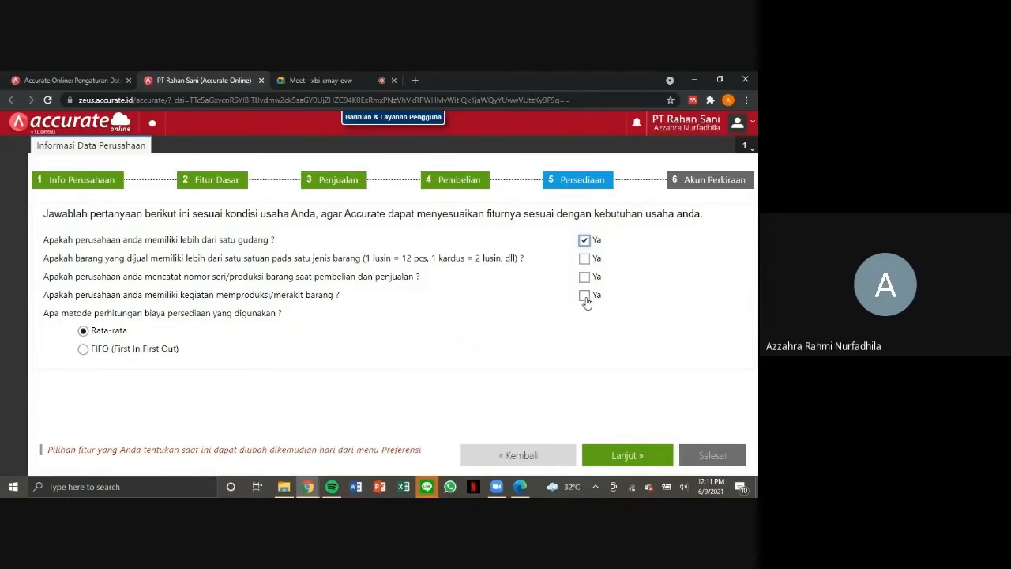
Enable multiple warehouses and goods production/assembly, set the inventory costing method to FIFO, and continue to the chart of accounts.
click(585, 294)
click(83, 348)
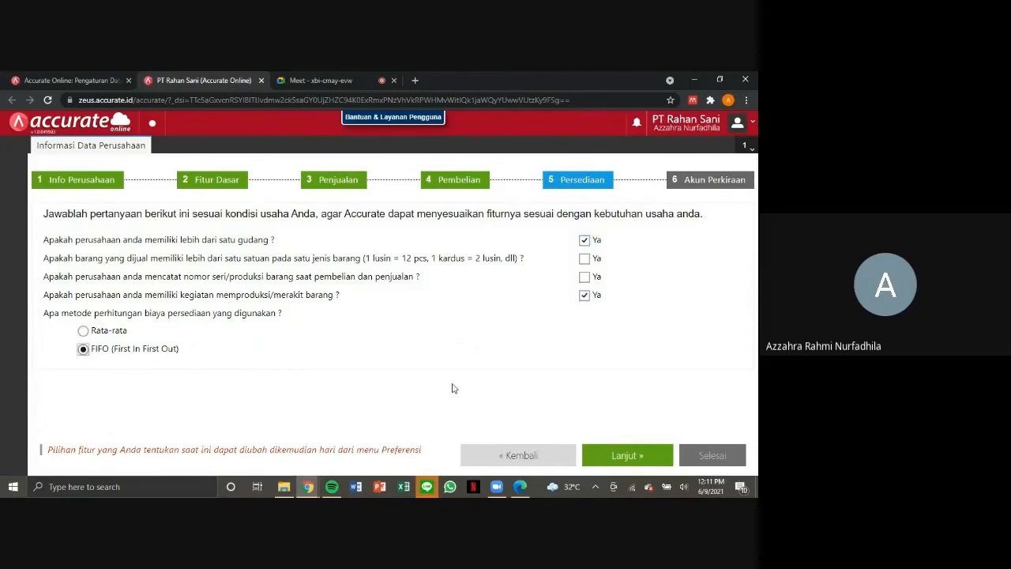
click(607, 457)
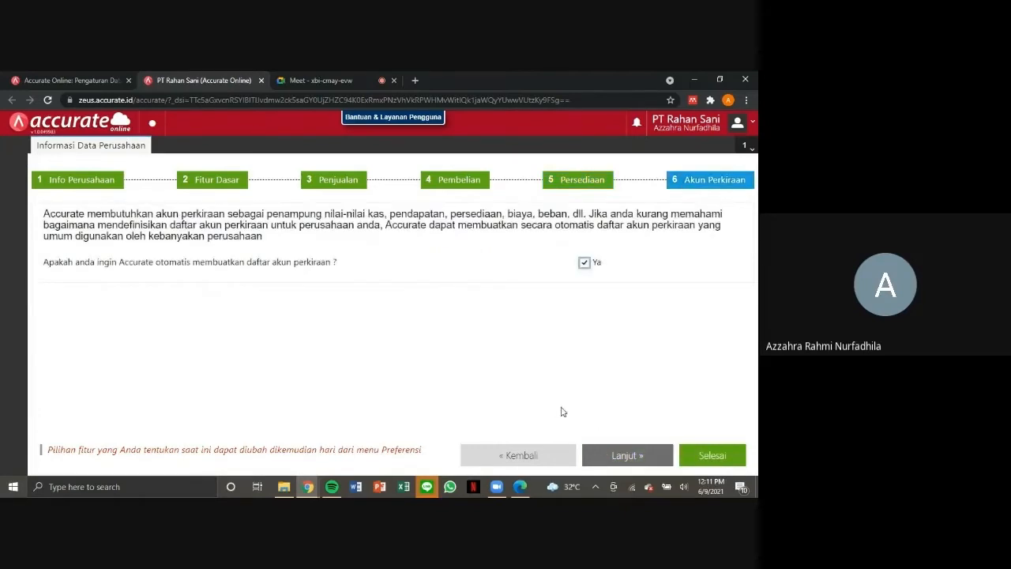
Decline automatic creation of the chart of accounts, finish the setup, and dismiss the welcome window so it is not shown again.
click(584, 263)
click(726, 457)
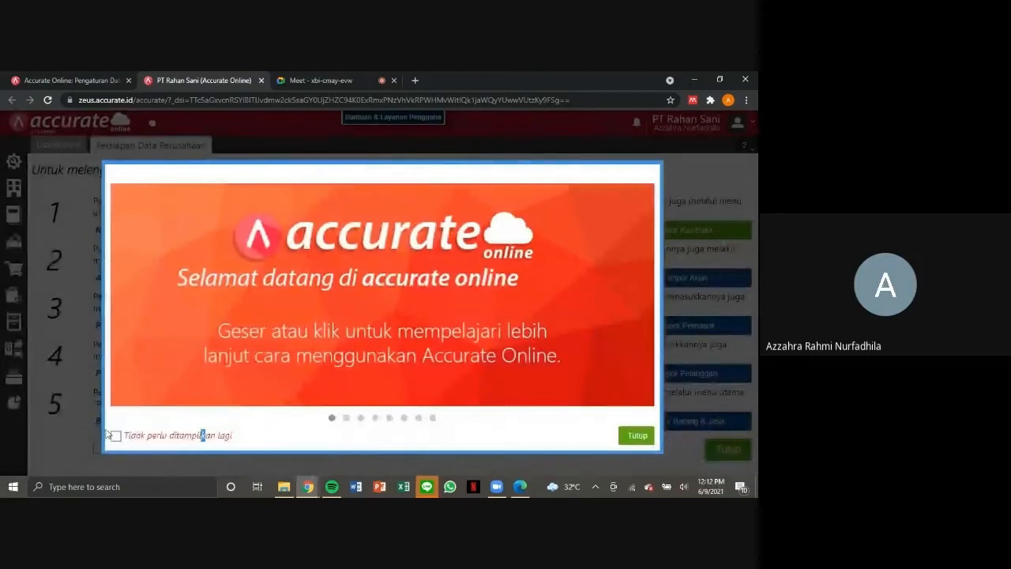
click(115, 435)
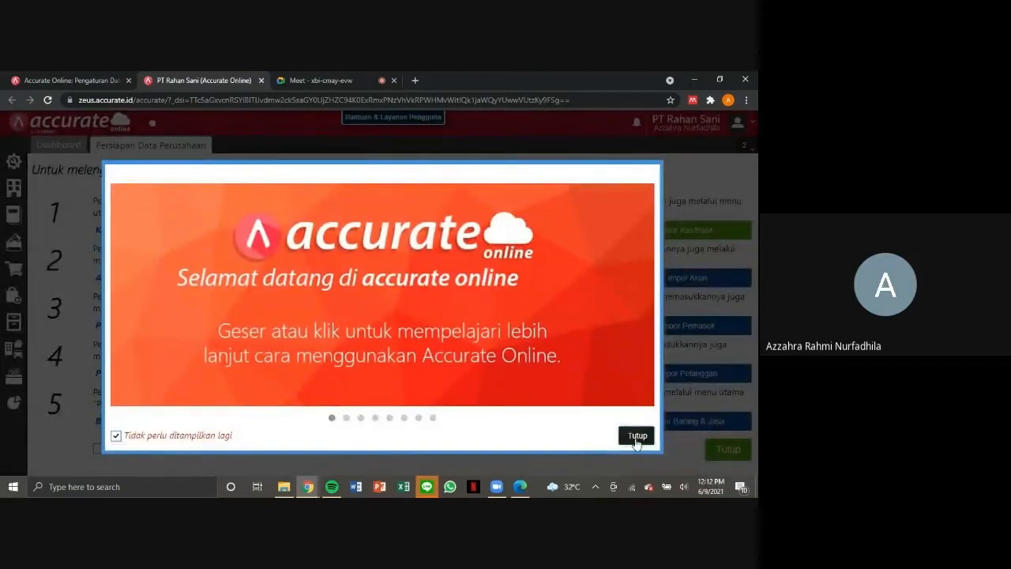
click(637, 439)
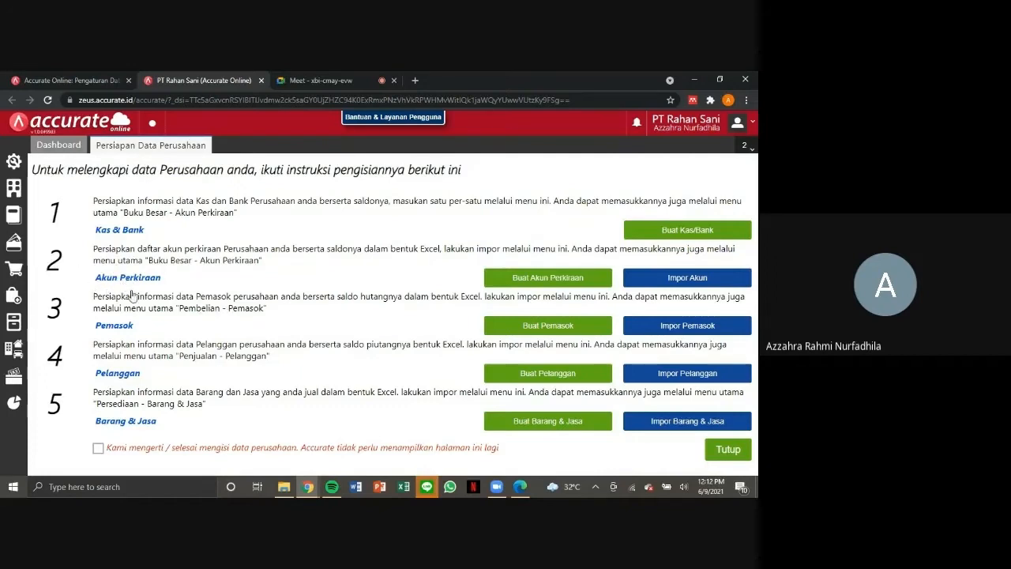
Start the account import and choose 1.Daftar Akun.xls from the PT Rahan Sani Accurate folder as the import file.
click(672, 278)
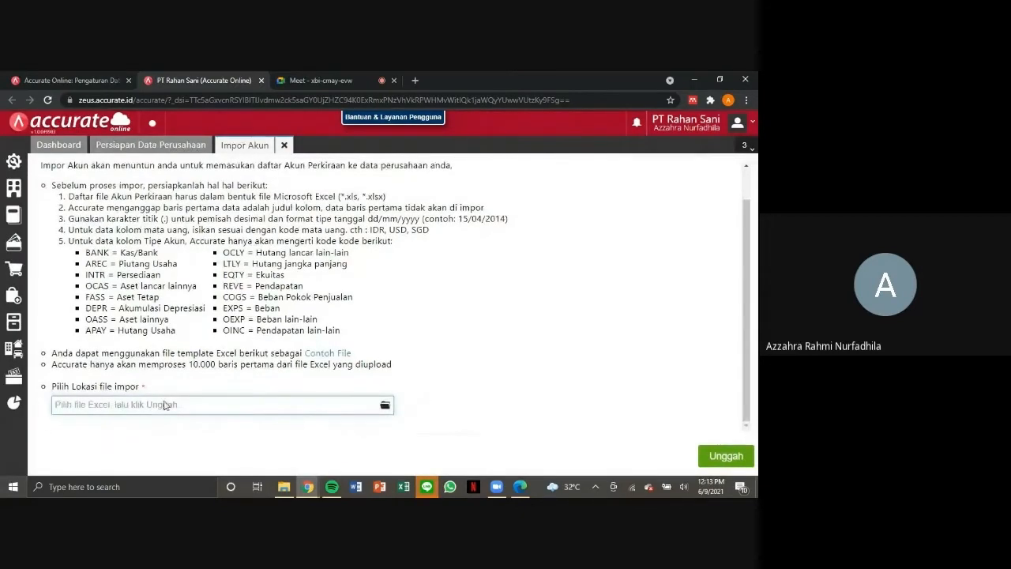
click(385, 404)
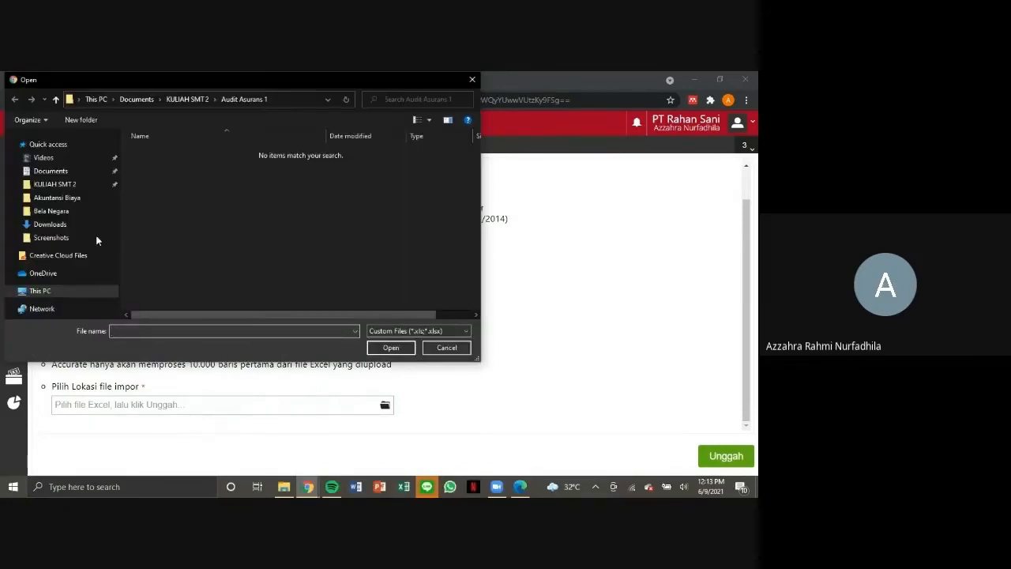
click(76, 186)
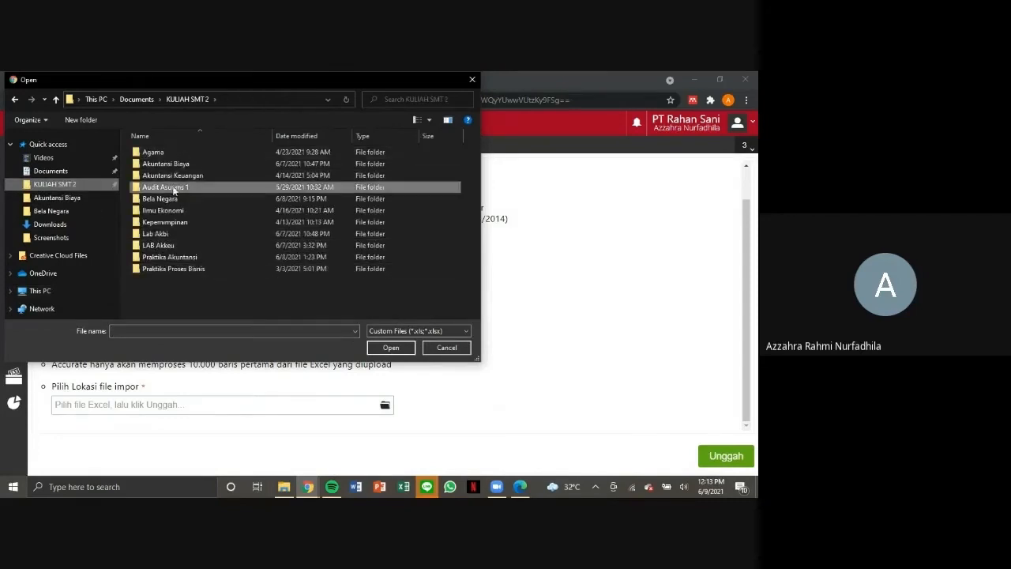
click(177, 258)
double_click(176, 257)
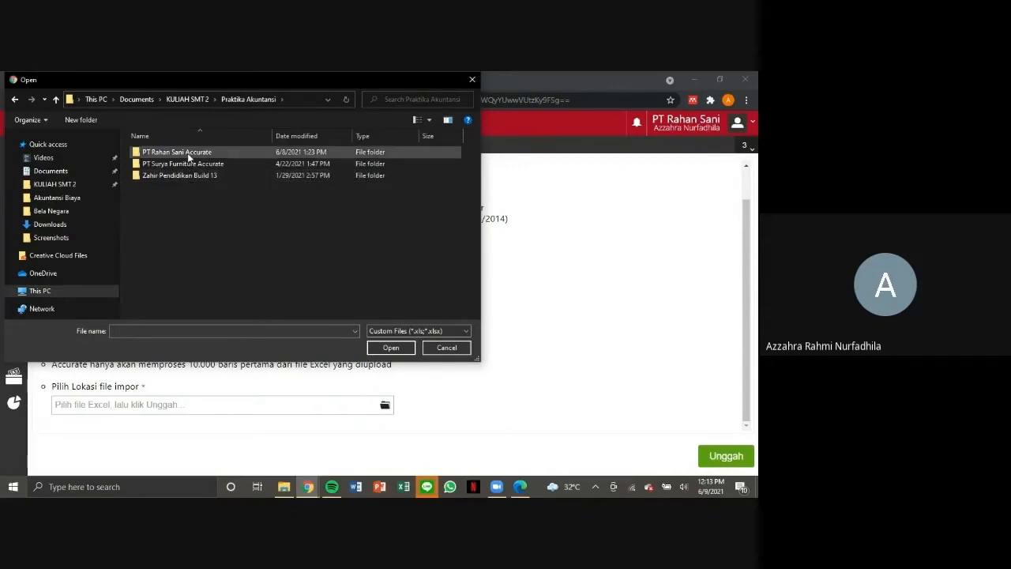
double_click(188, 153)
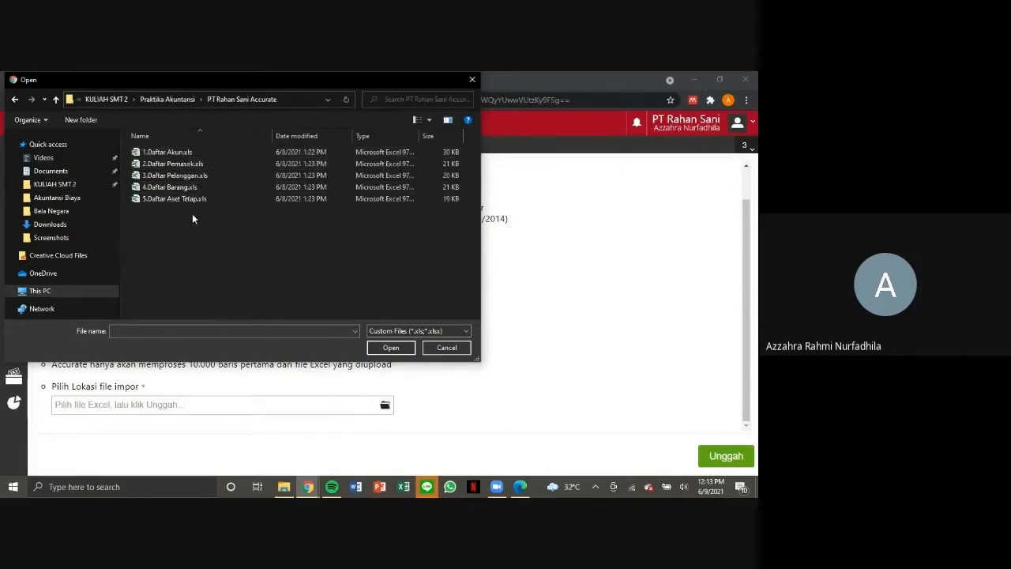
click(204, 151)
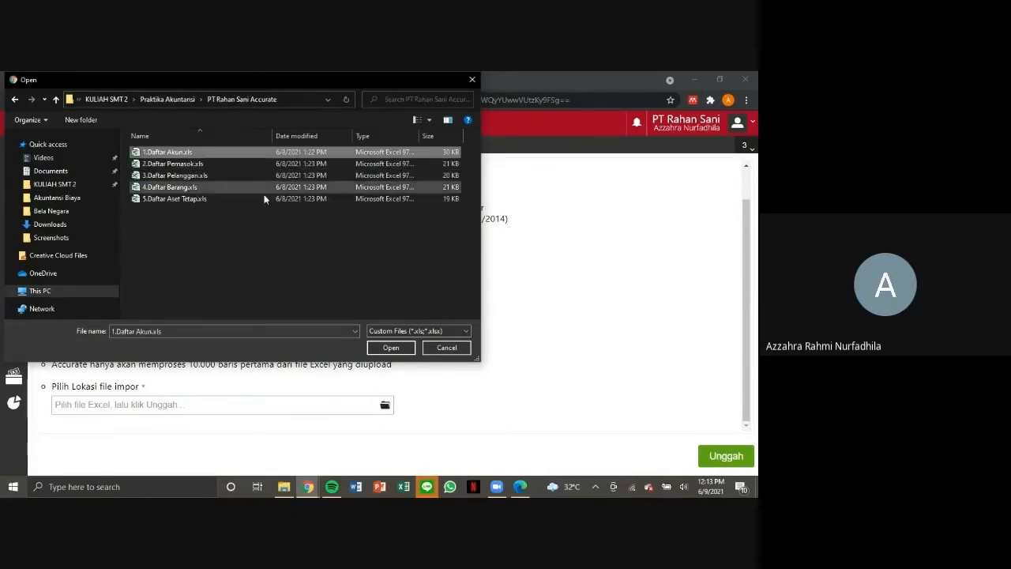
click(401, 352)
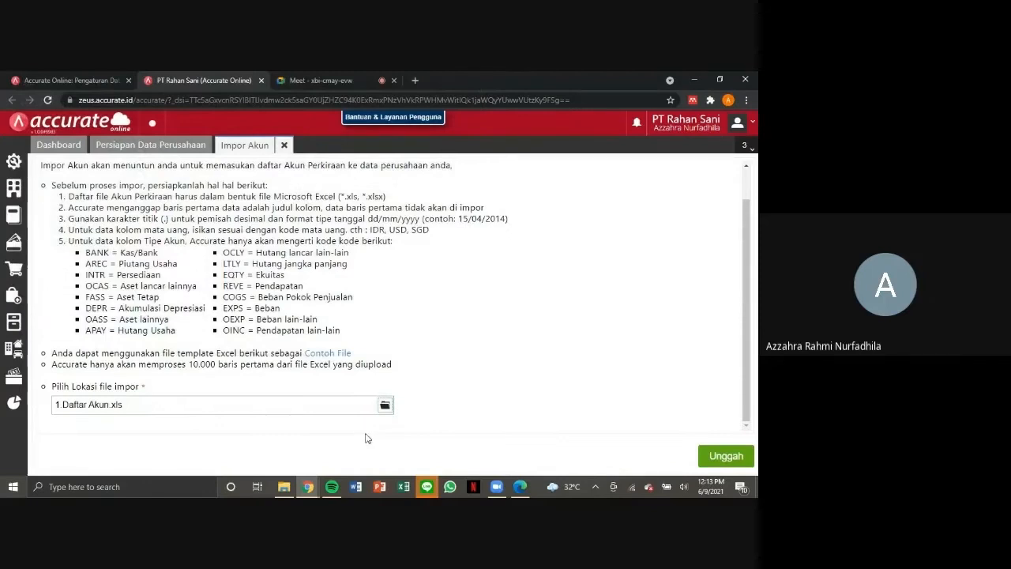
Upload the account list, accept the column mapping, enable updating of existing matching data, run the import, and close the result.
scroll(423, 378, up, 1)
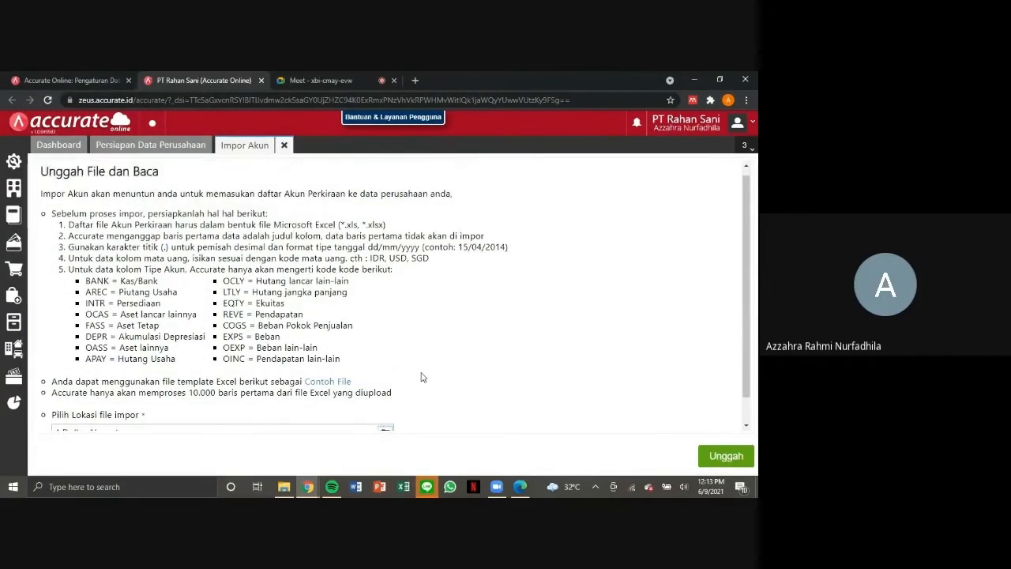
scroll(423, 378, down, 1)
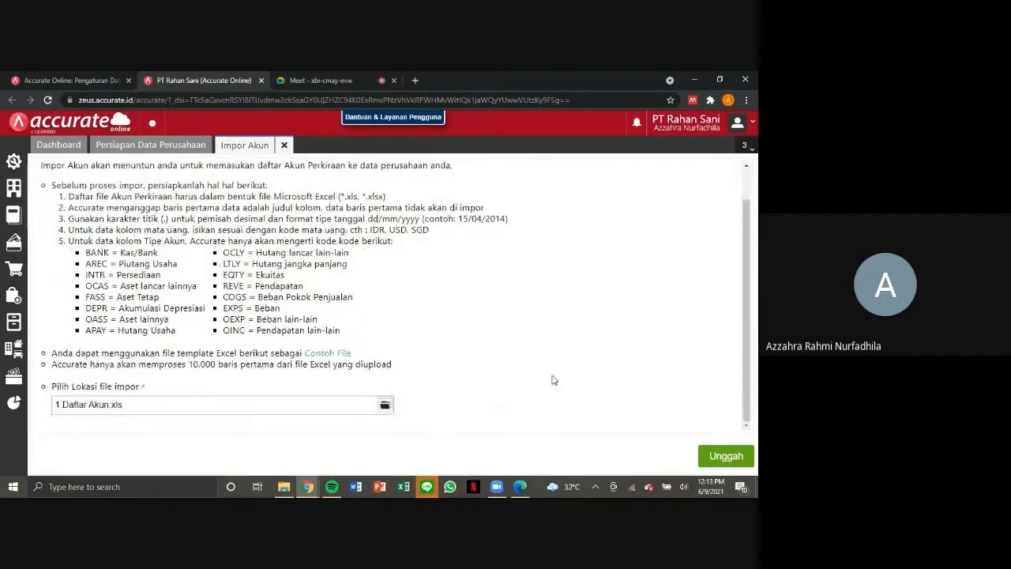
click(718, 458)
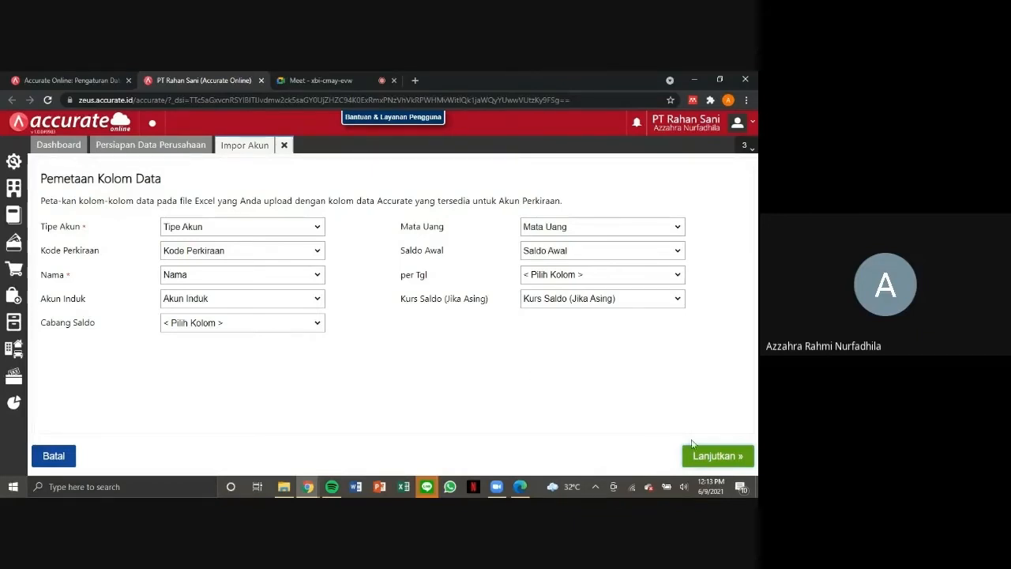
click(715, 456)
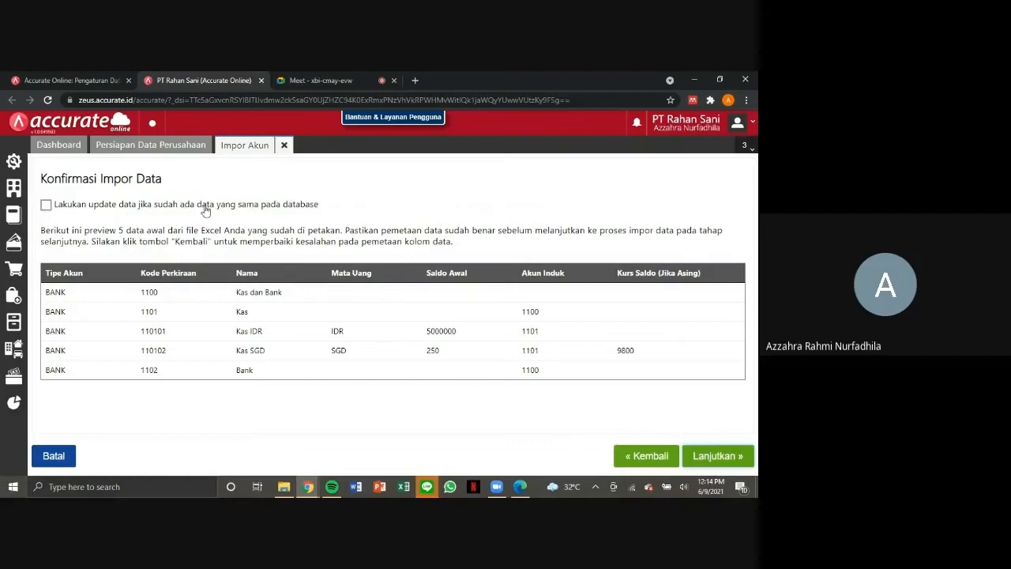
click(46, 207)
click(707, 459)
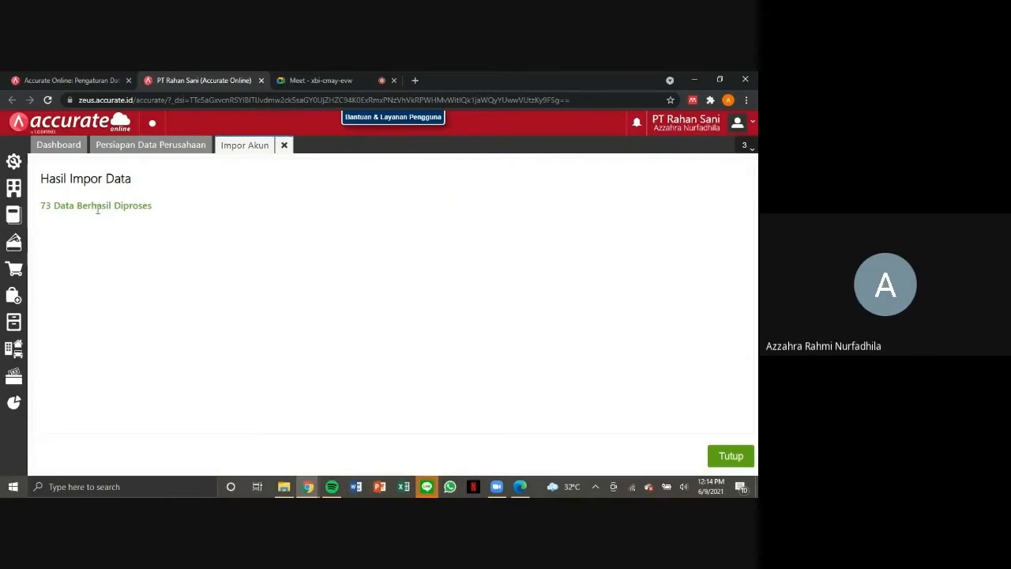
click(733, 462)
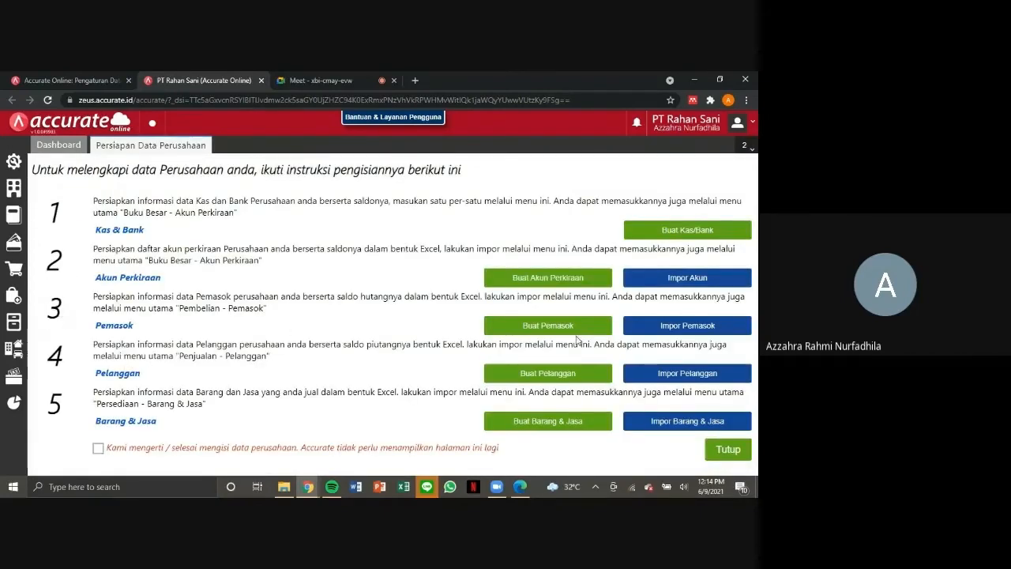
Import suppliers from 2.Daftar Pemasok.xls with the proposed column mapping and updating of existing matching data enabled, and close the result.
click(652, 326)
click(390, 339)
double_click(169, 169)
click(717, 457)
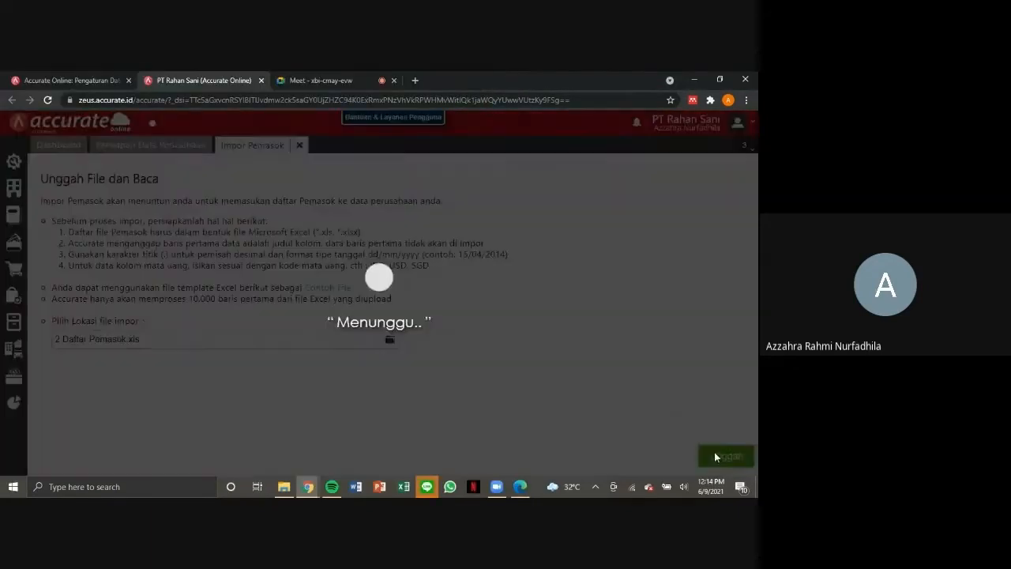
click(702, 449)
click(45, 205)
click(717, 456)
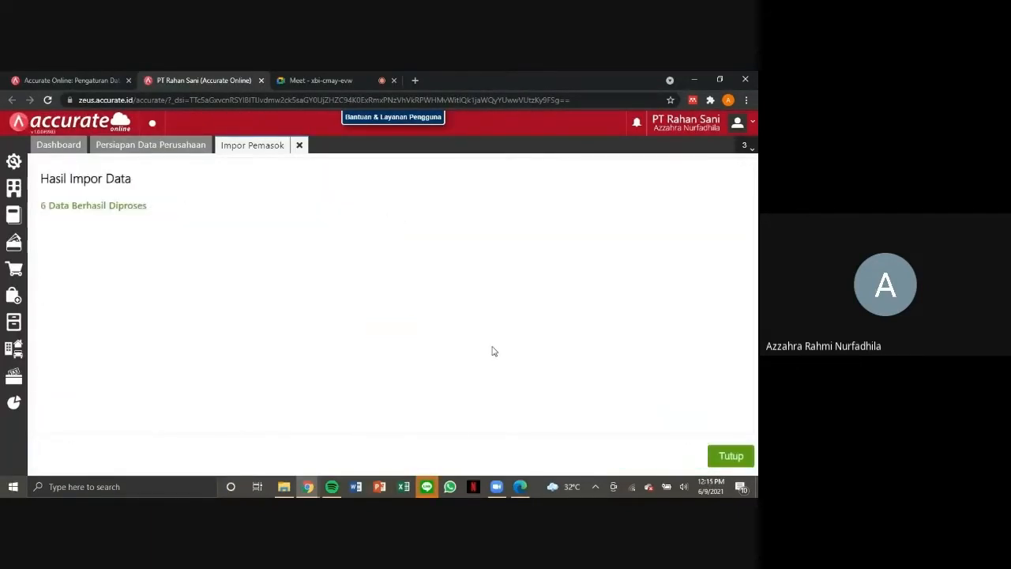
click(747, 455)
Import customers from 3.Daftar Pelanggan.xls with the proposed column mapping, and close the import result.
click(689, 377)
click(389, 340)
double_click(169, 170)
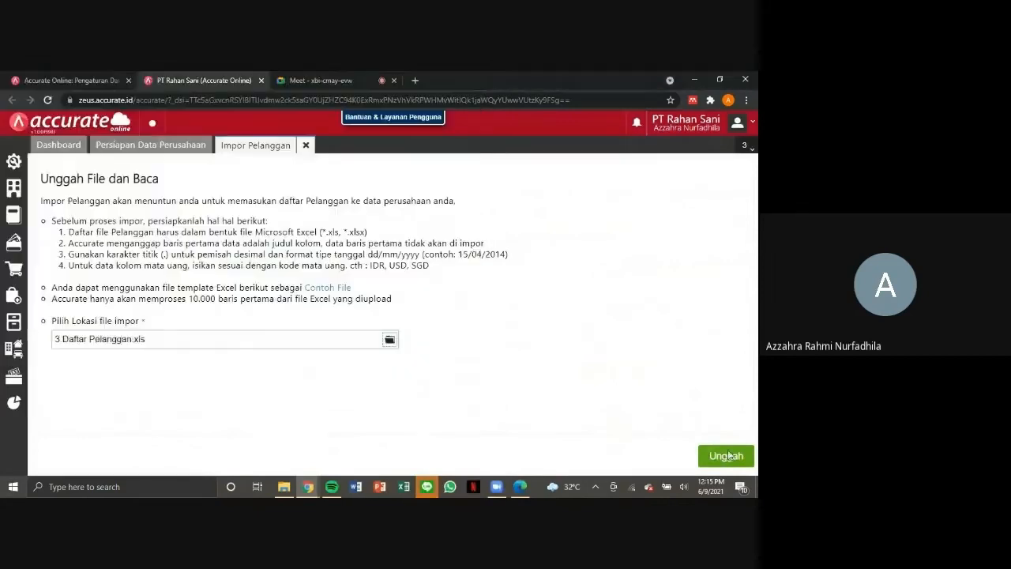
click(726, 457)
click(717, 456)
click(716, 457)
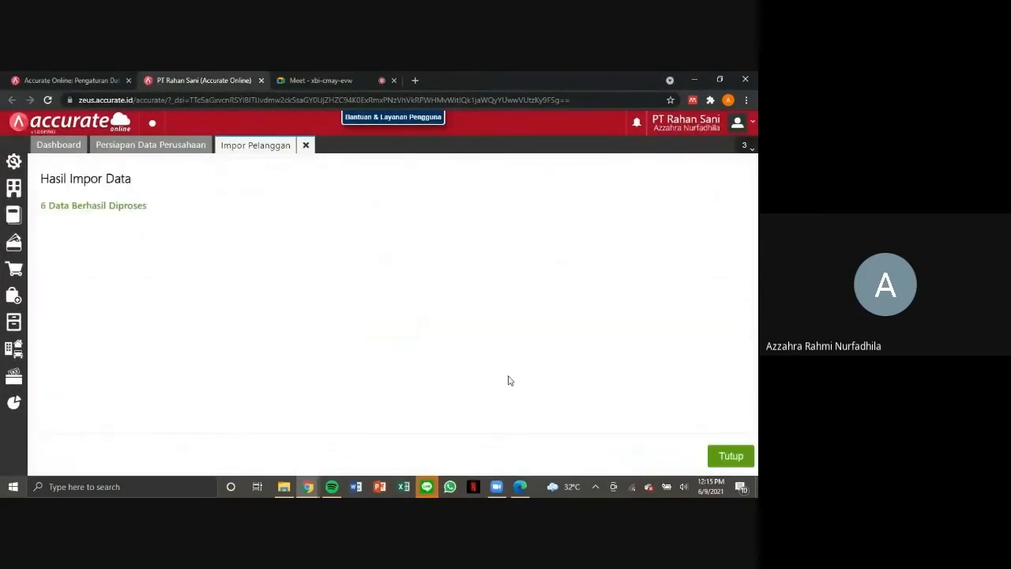
click(728, 456)
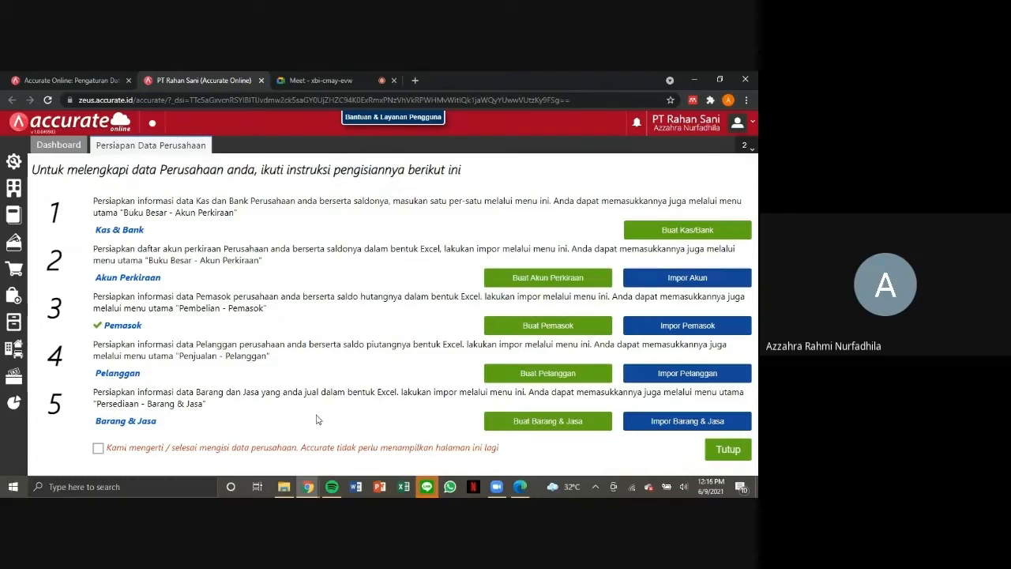
Create and save a new inventory warehouse named Depan.
click(13, 324)
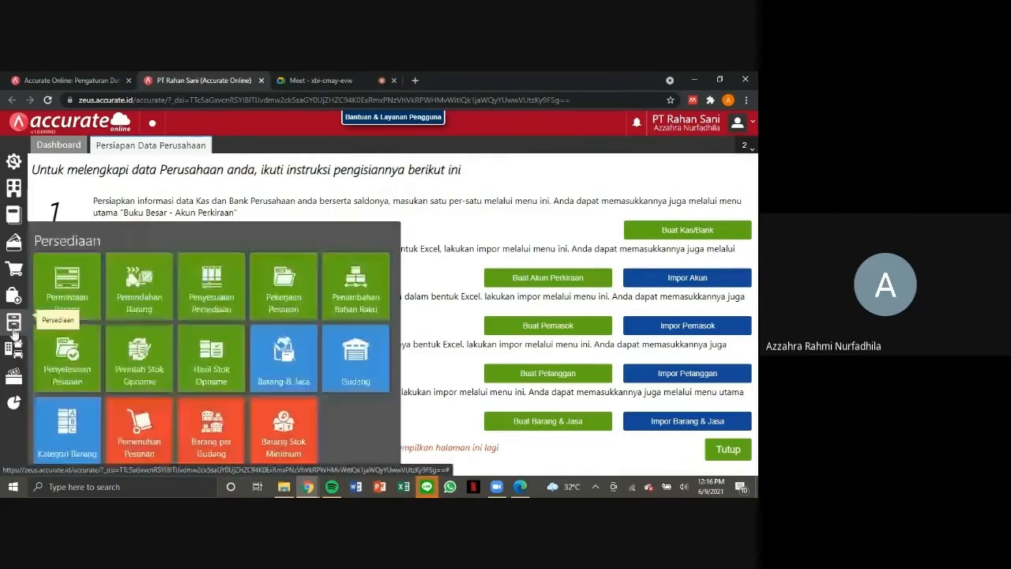
click(372, 355)
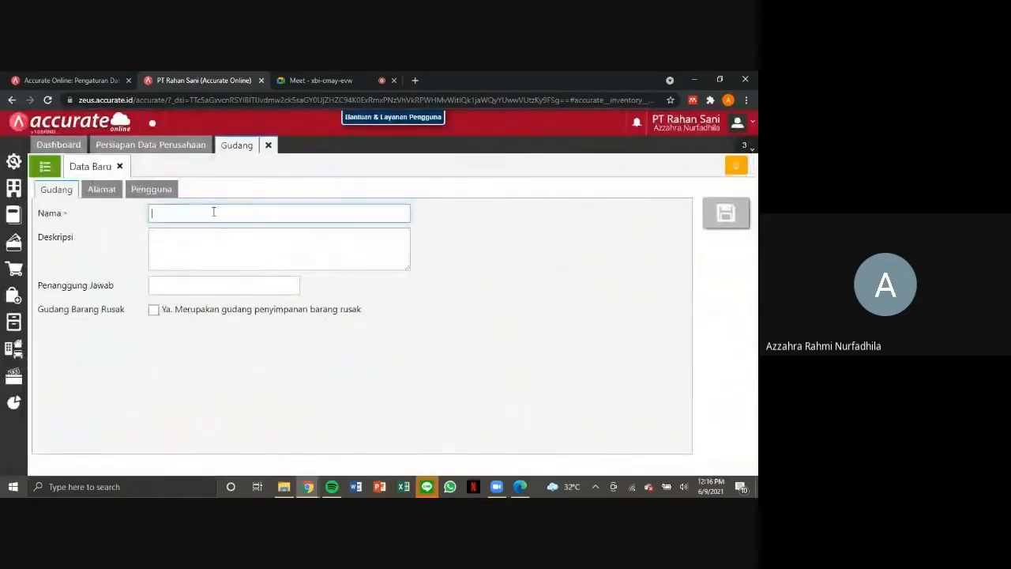
click(214, 212)
text(D)
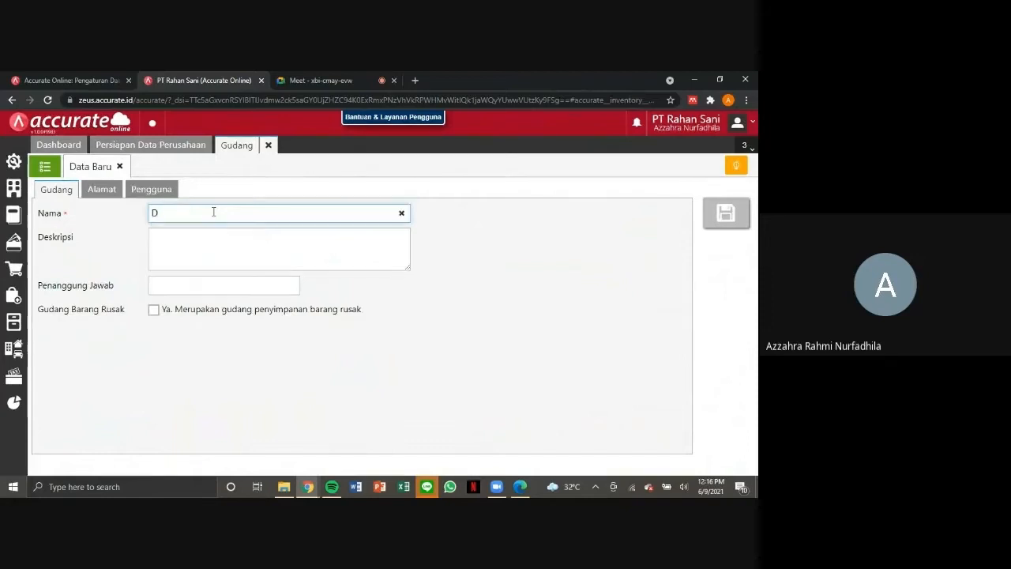
text(epan)
key(Tab)
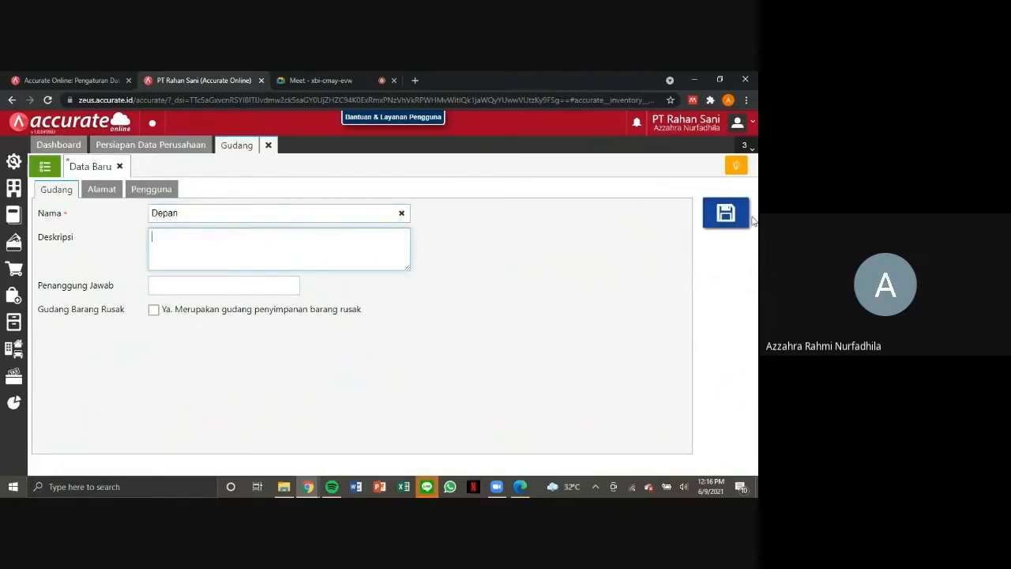
click(725, 213)
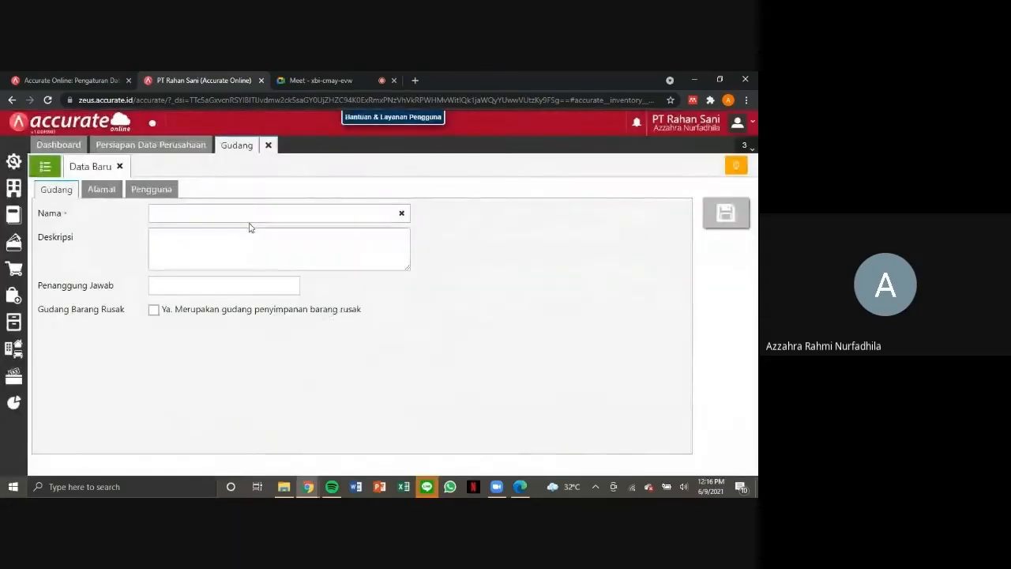
Create and save a second warehouse named Belakang, and close the warehouse form.
click(275, 212)
text(Be)
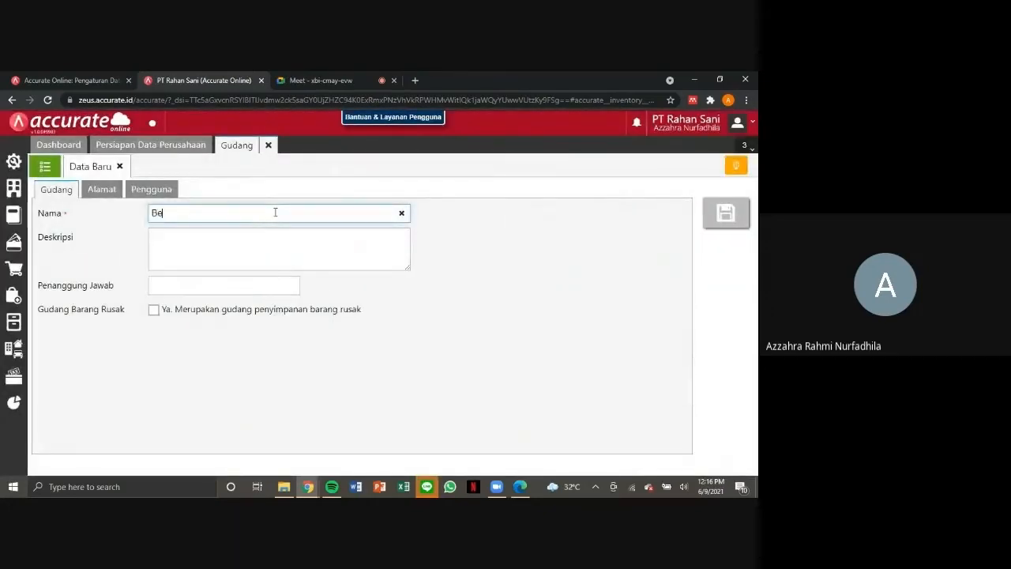
text(lakang)
key(Tab)
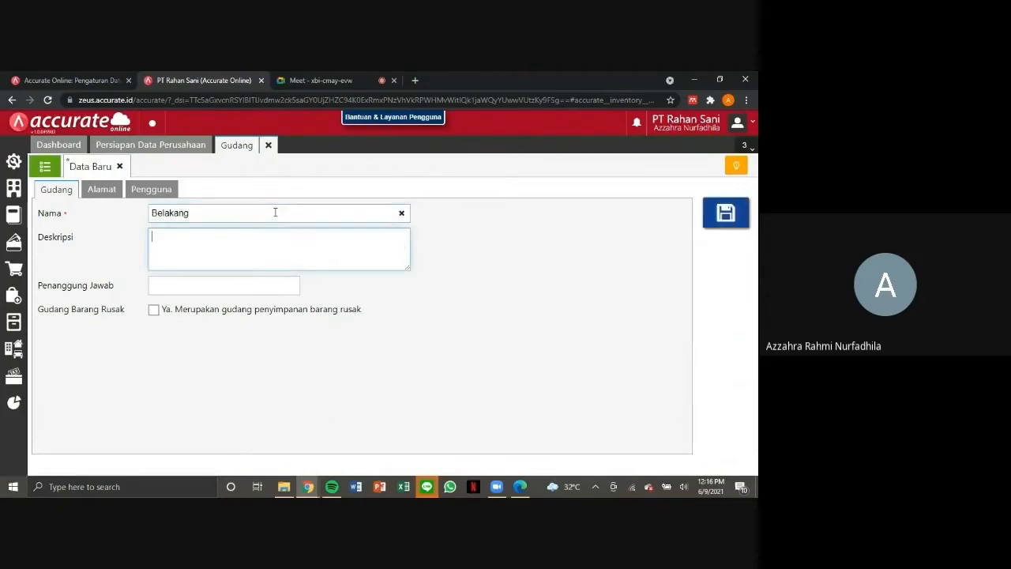
click(726, 214)
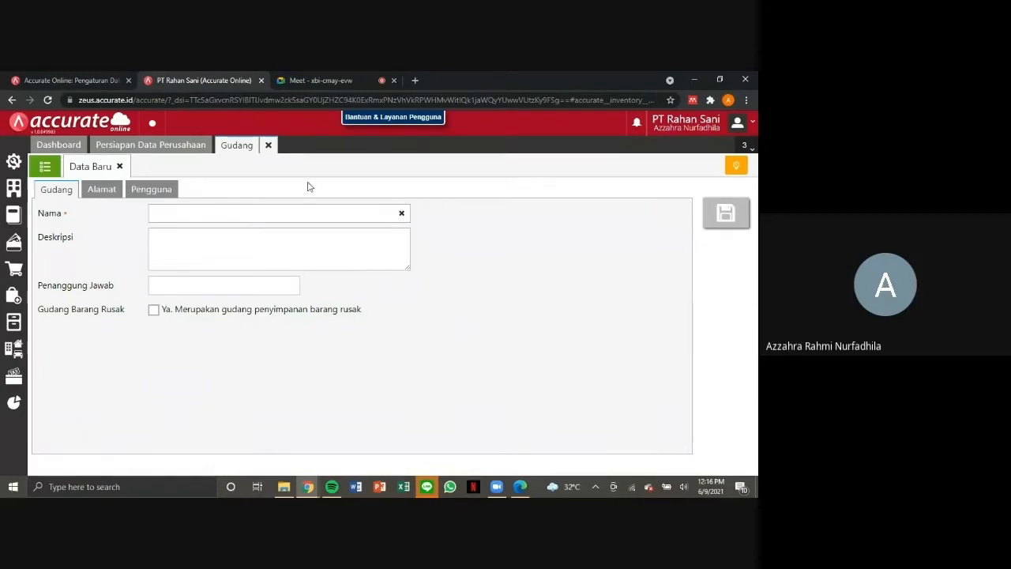
click(269, 145)
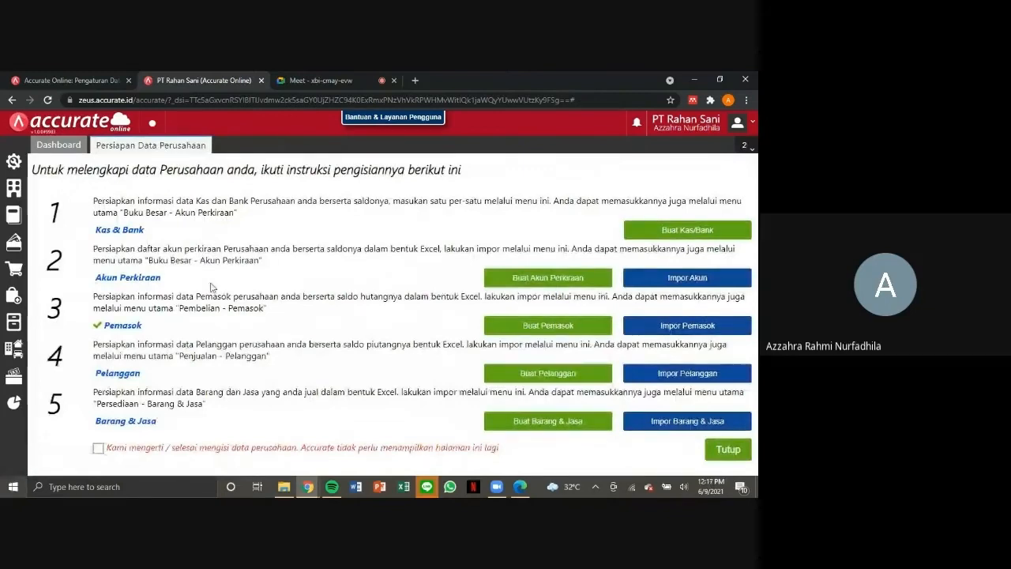
Import goods and services from 4.Daftar Barang.xls with the proposed column mapping, and dismiss the company data preparation page permanently.
click(660, 423)
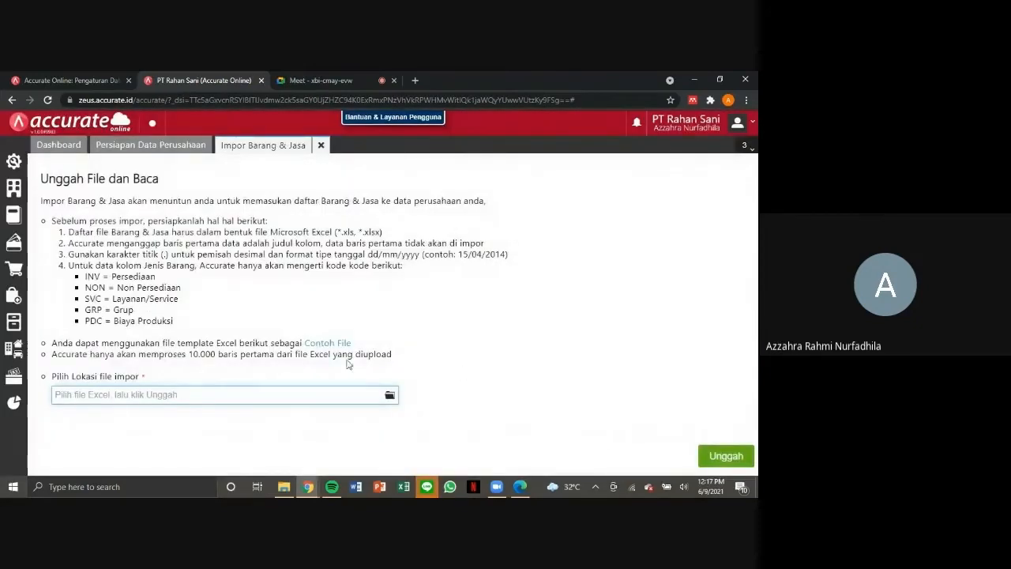
click(392, 396)
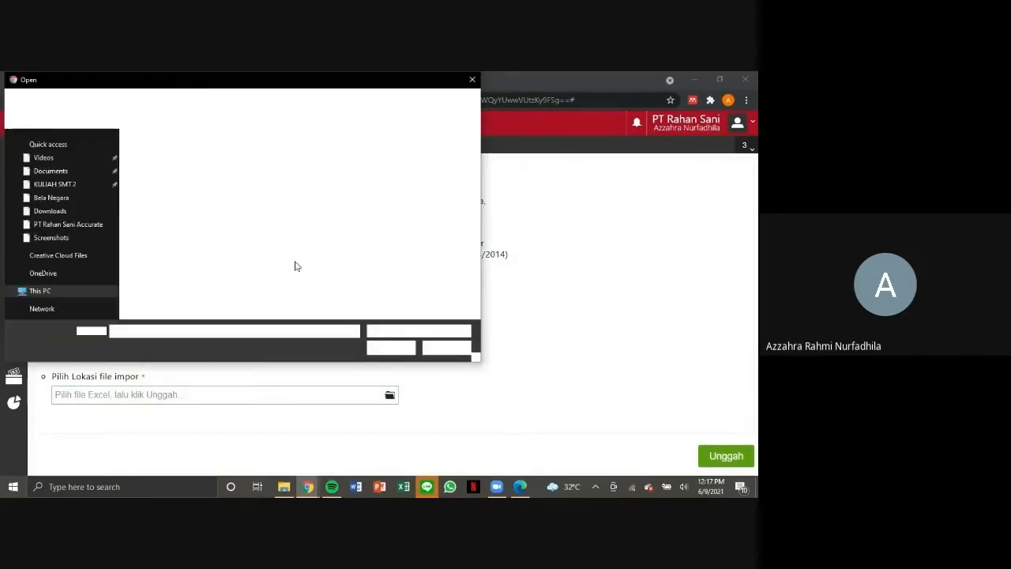
click(188, 188)
double_click(187, 187)
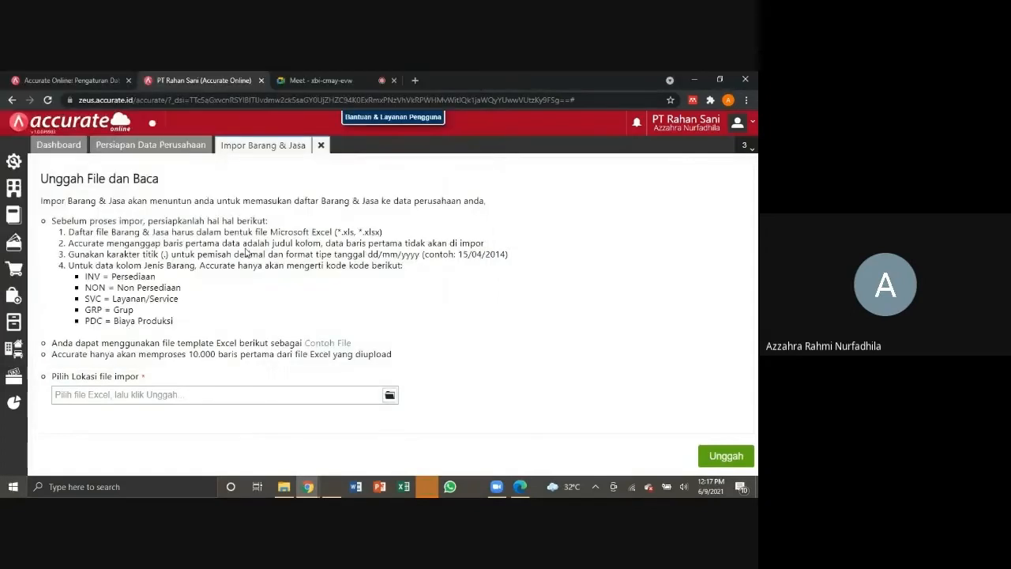
click(723, 455)
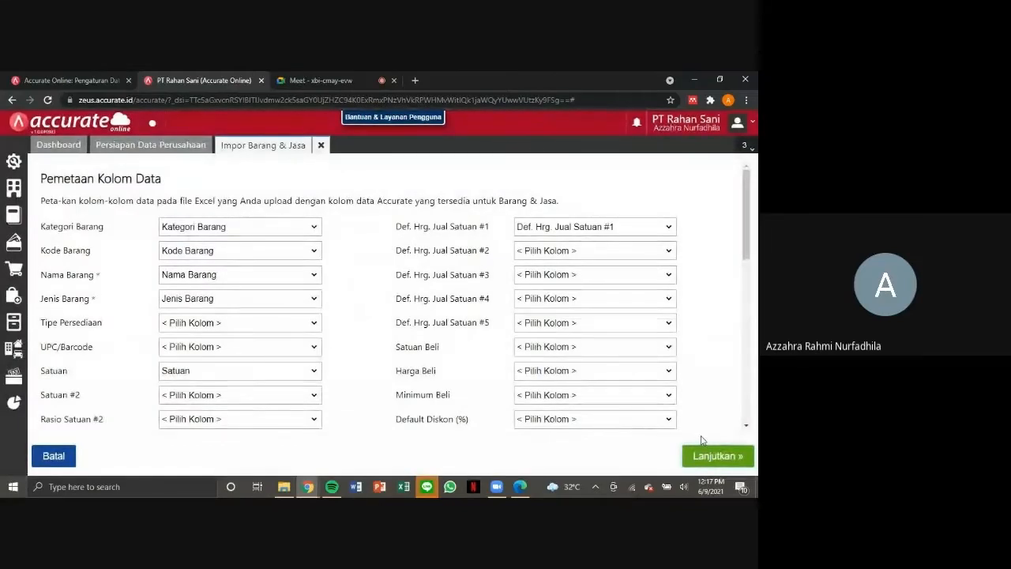
click(711, 458)
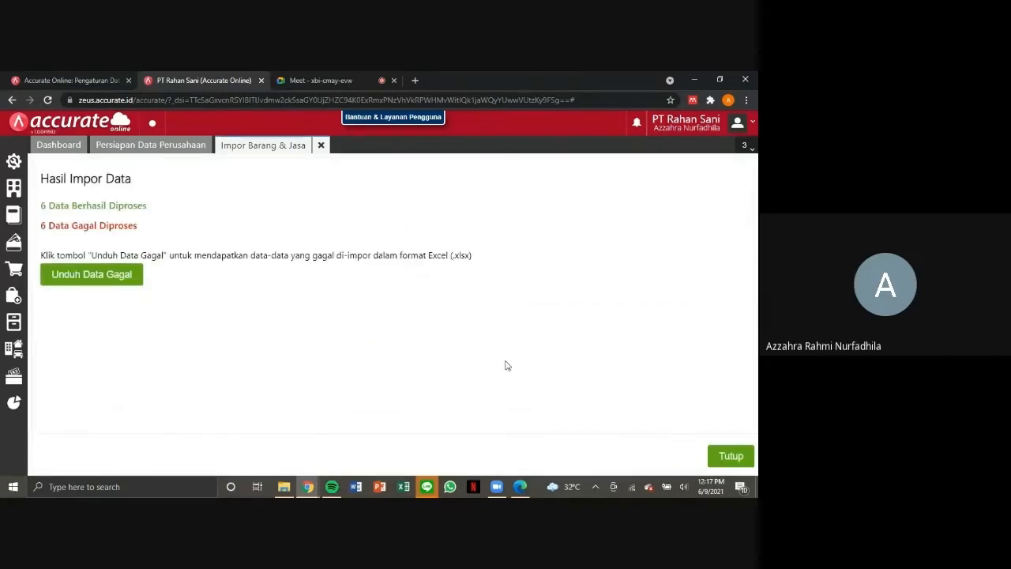
click(731, 457)
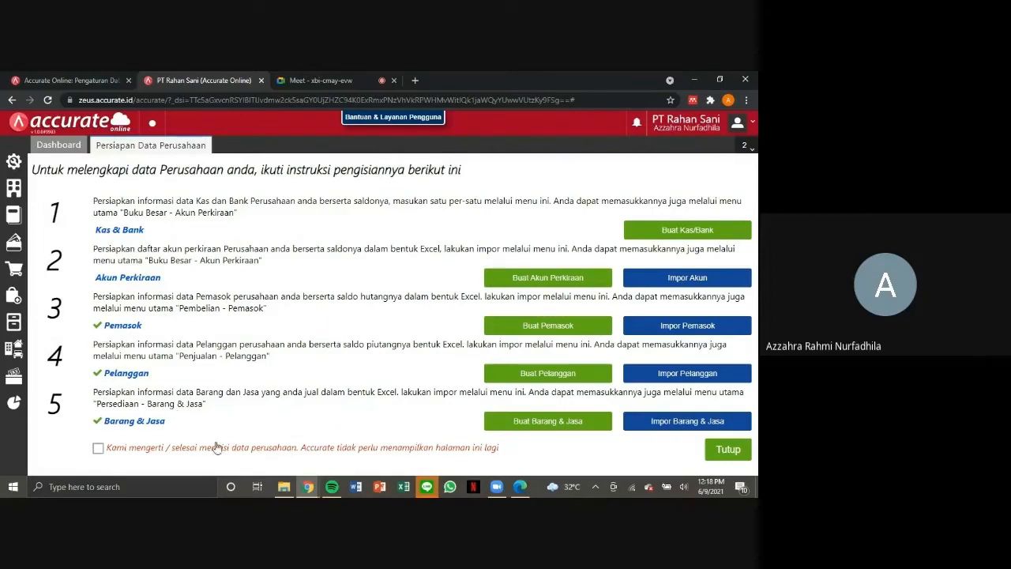
click(99, 450)
click(739, 450)
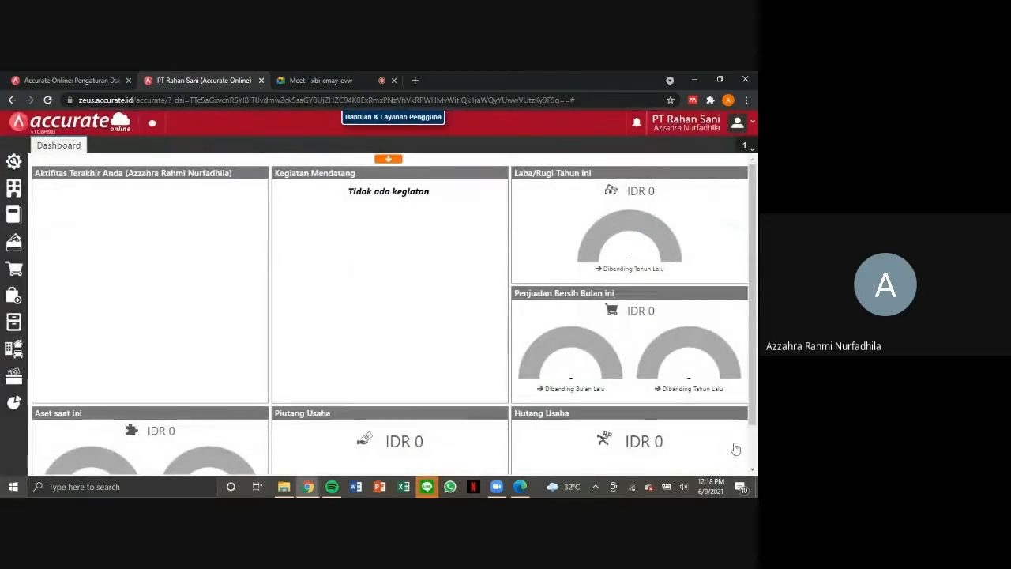
Create and save a fixed asset category named Tanah.
click(16, 353)
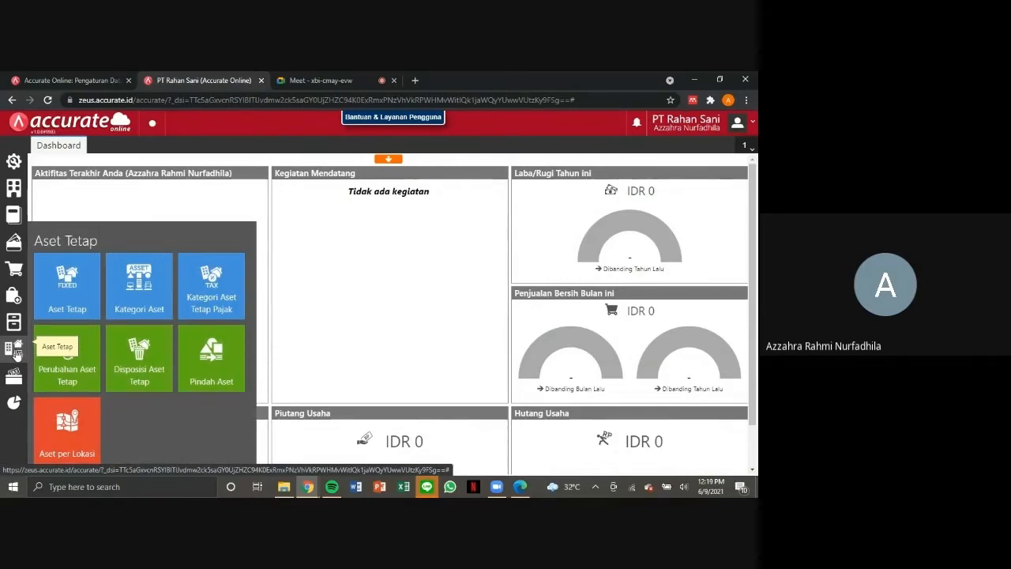
click(143, 296)
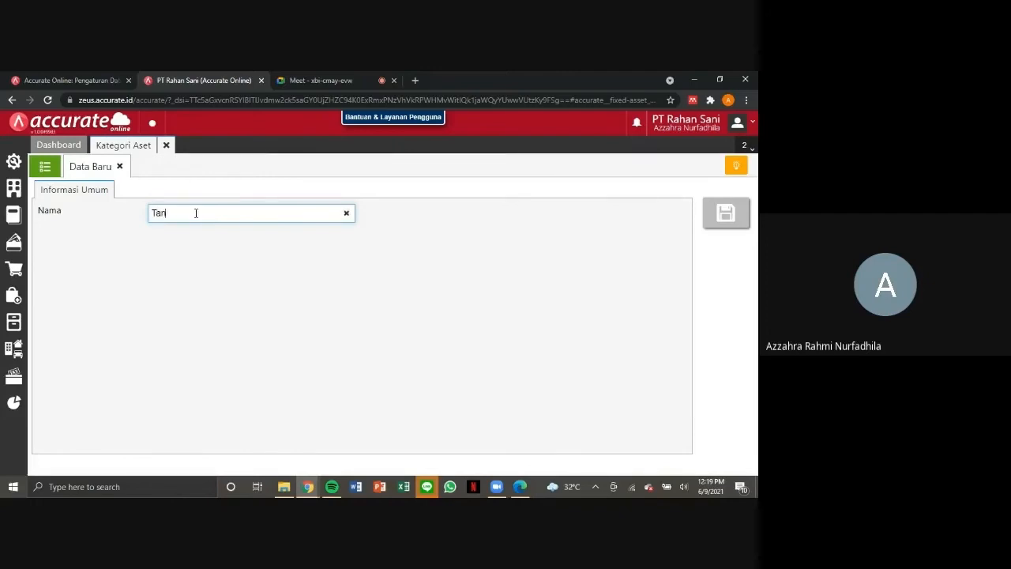
text(ah)
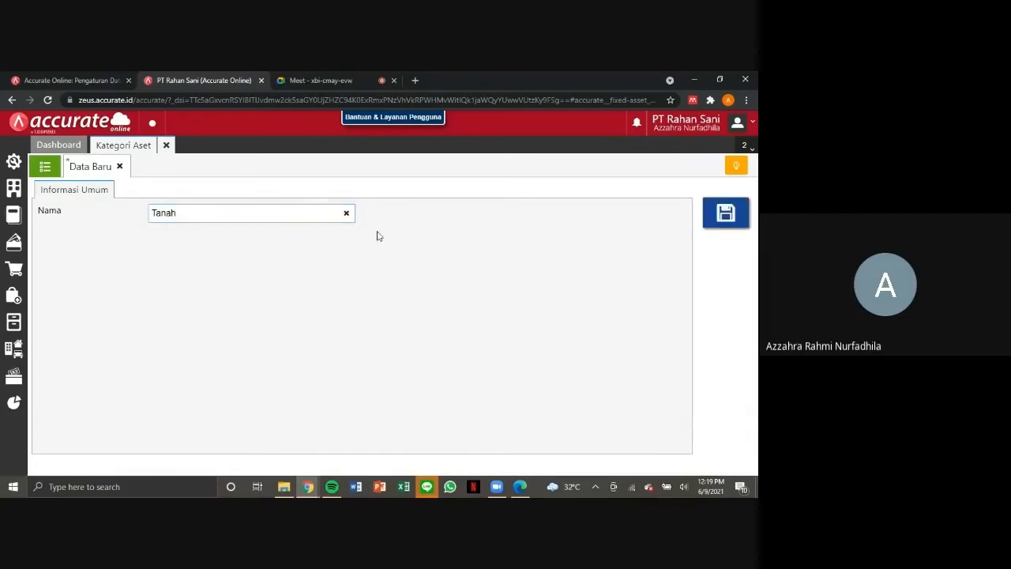
click(715, 219)
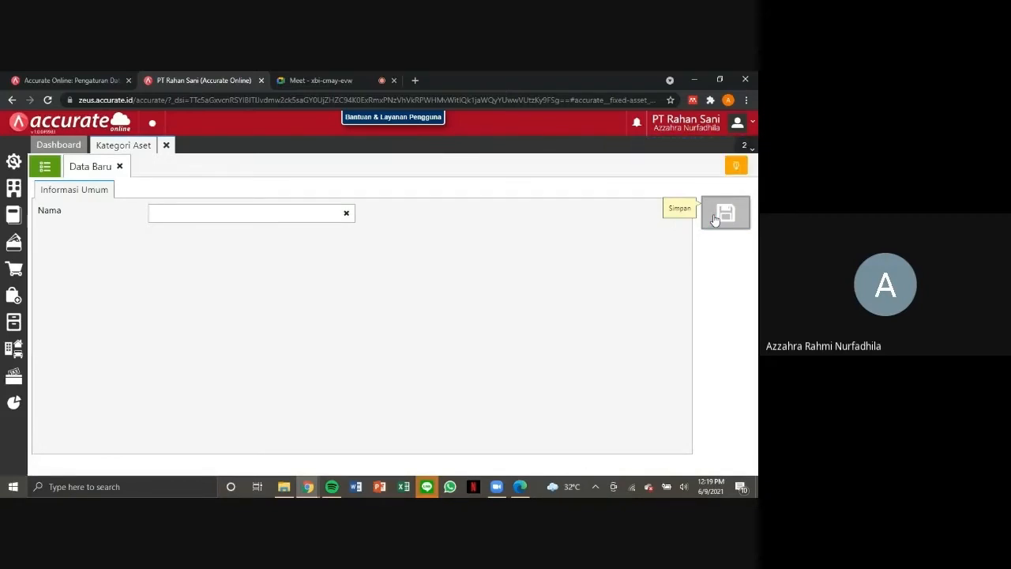
Create and save a fixed asset category named Gedung.
click(276, 216)
text(Gedung)
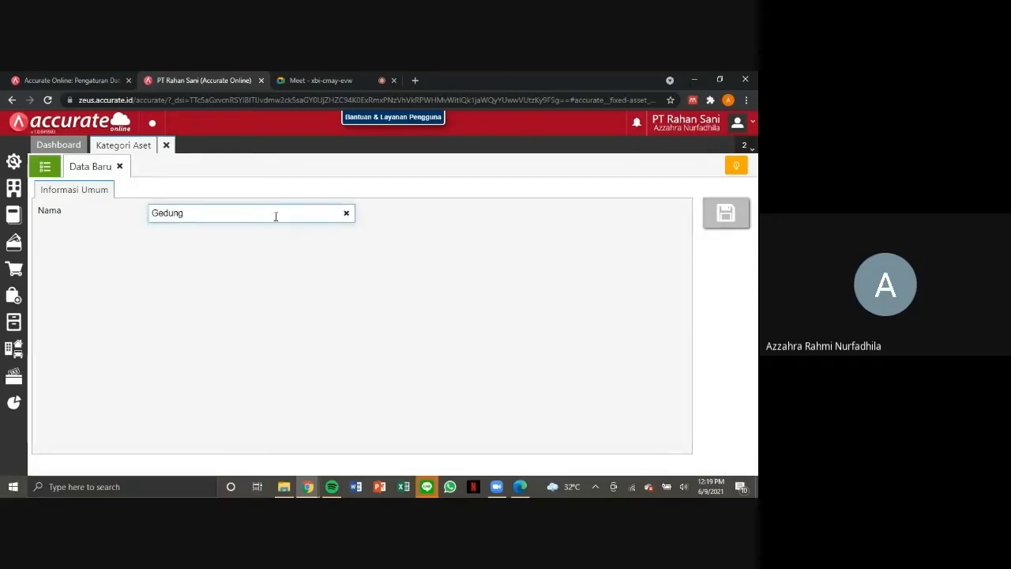
click(440, 248)
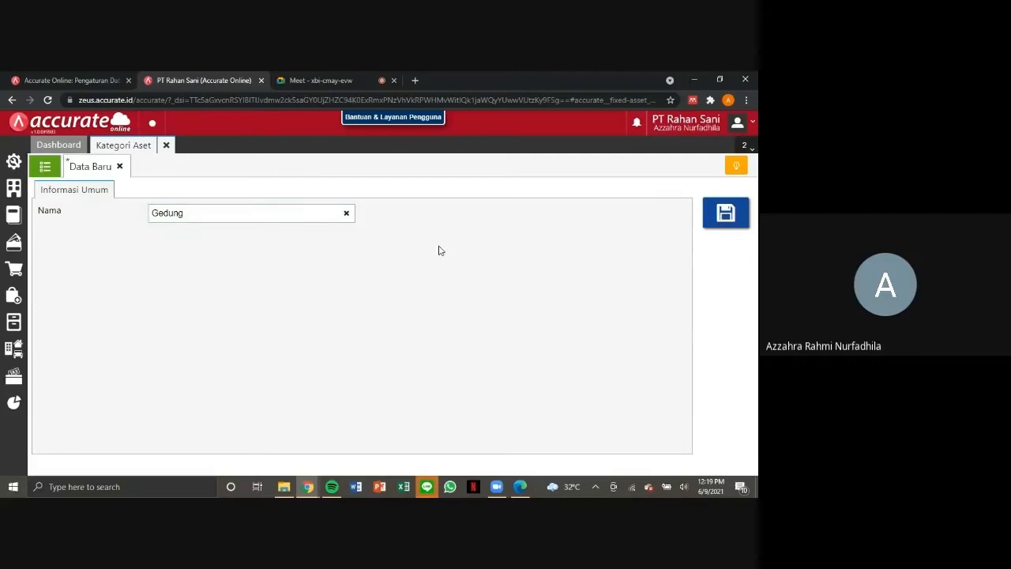
click(728, 218)
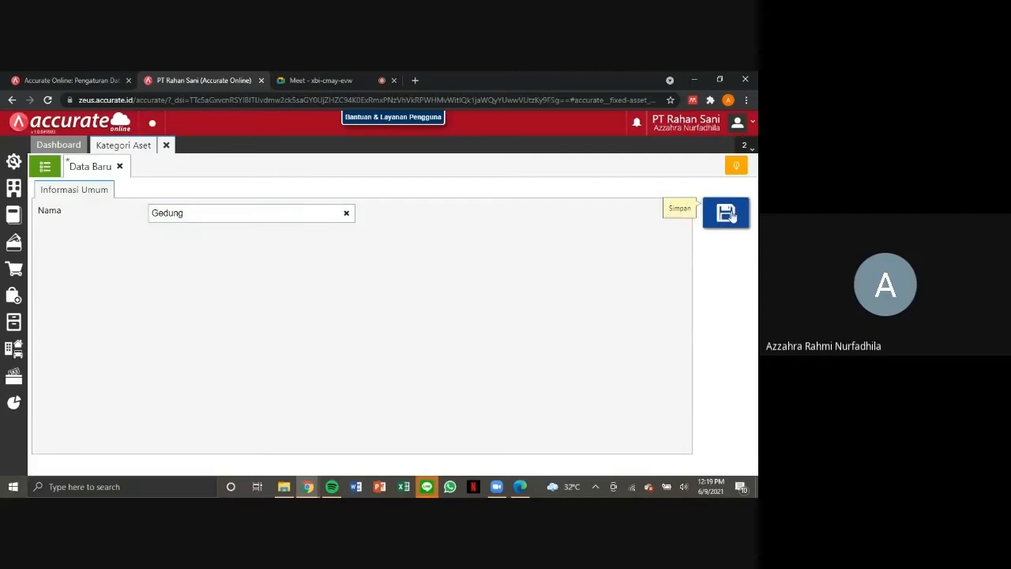
Create and save a fixed asset category named Peralatan, and close Kategori Aset after viewing the category list.
click(271, 213)
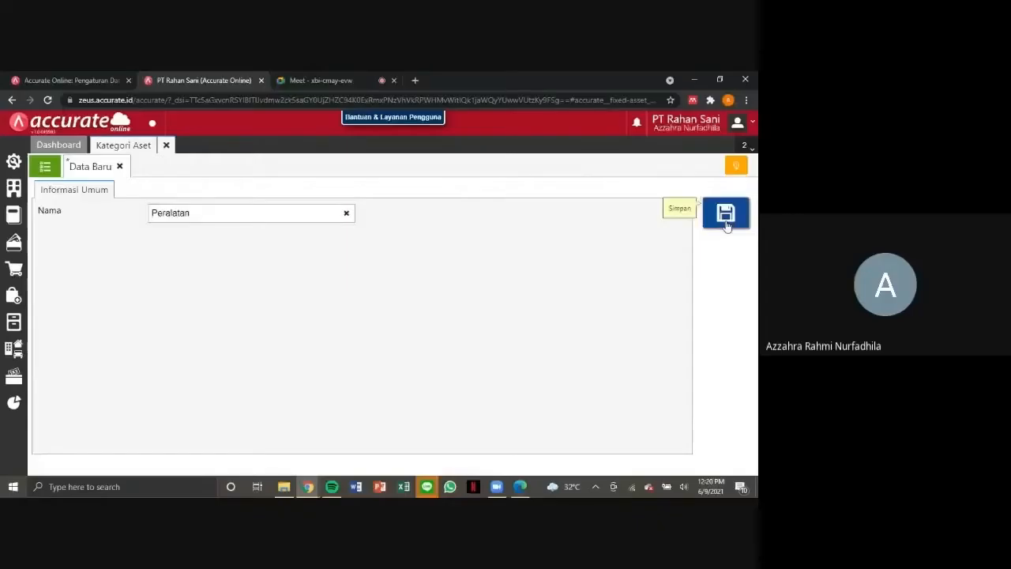
click(727, 225)
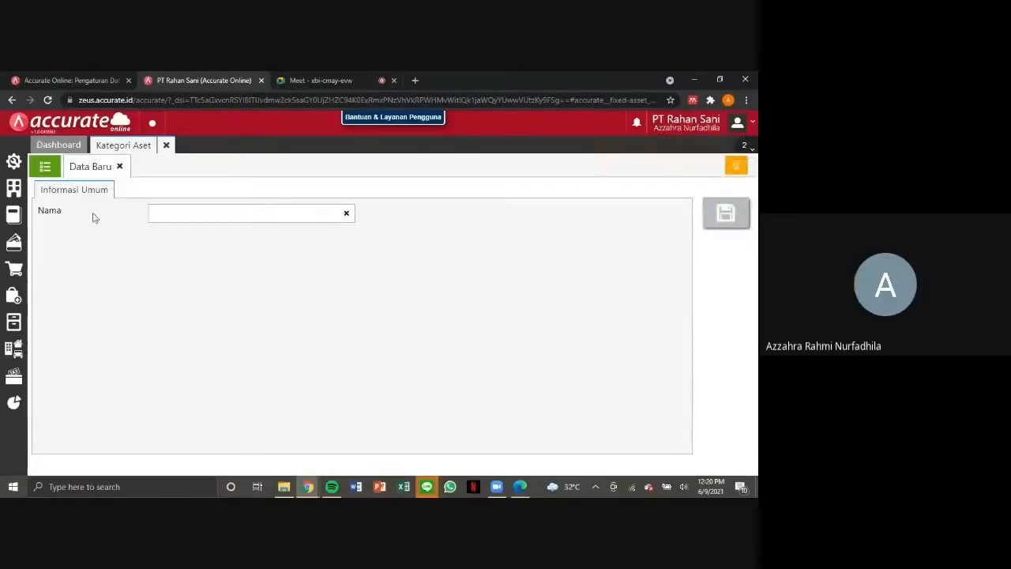
click(46, 167)
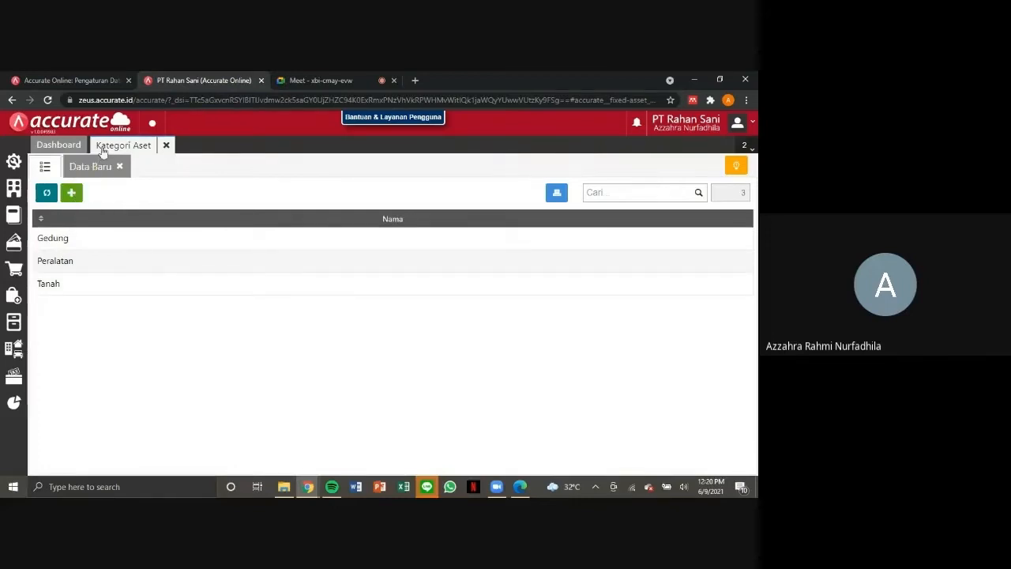
click(166, 146)
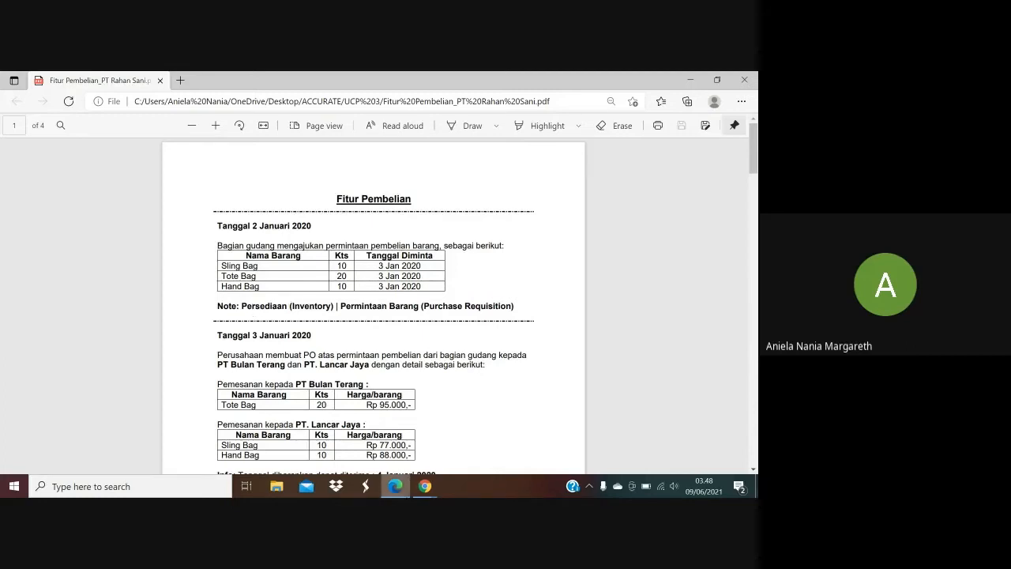
Switch to Accurate Online and start a new Permintaan Barang of type Beli Barang dated 02/01/2020, consulting the purchase PDF.
mouse_move(425, 487)
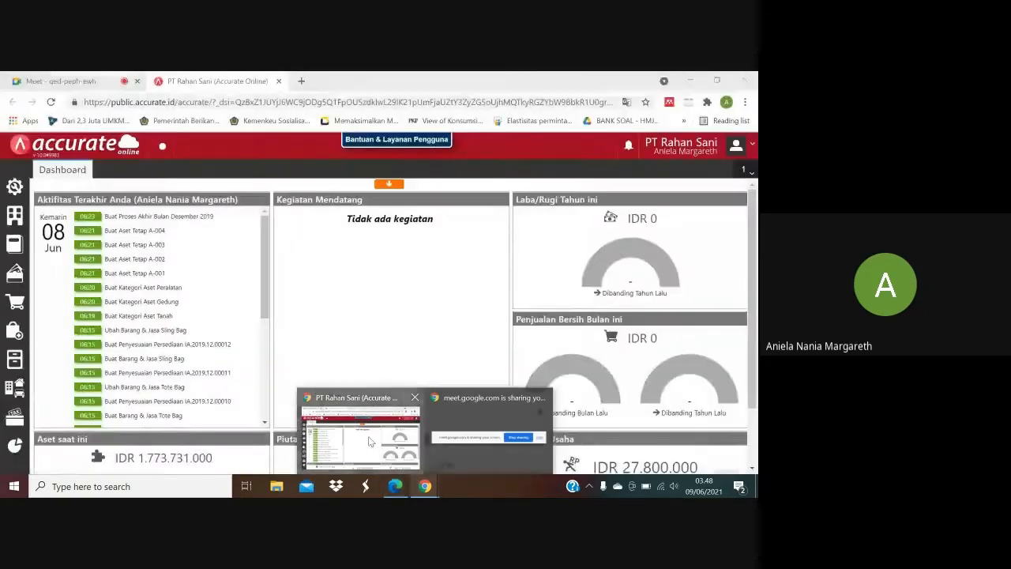
click(368, 440)
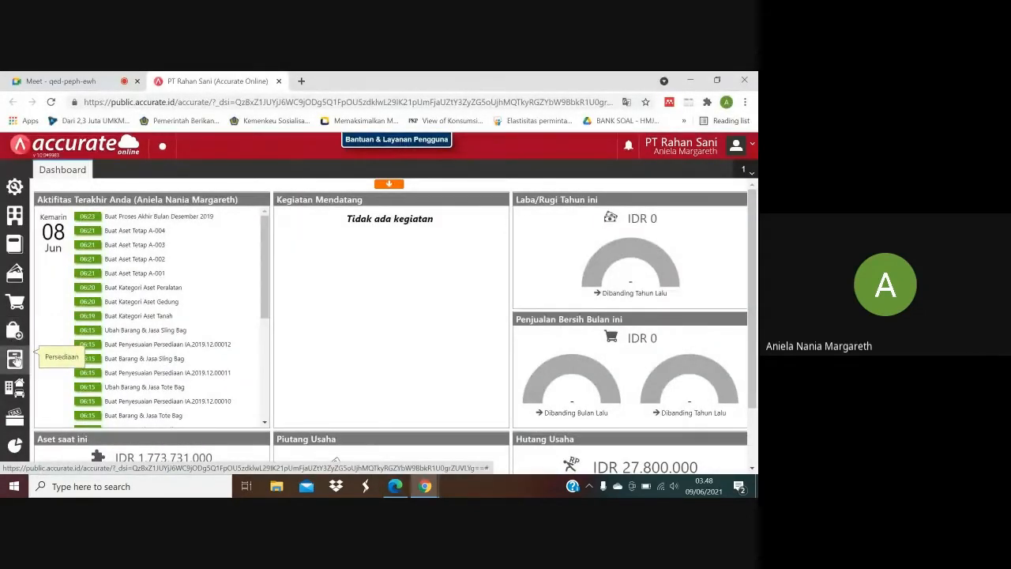
click(15, 359)
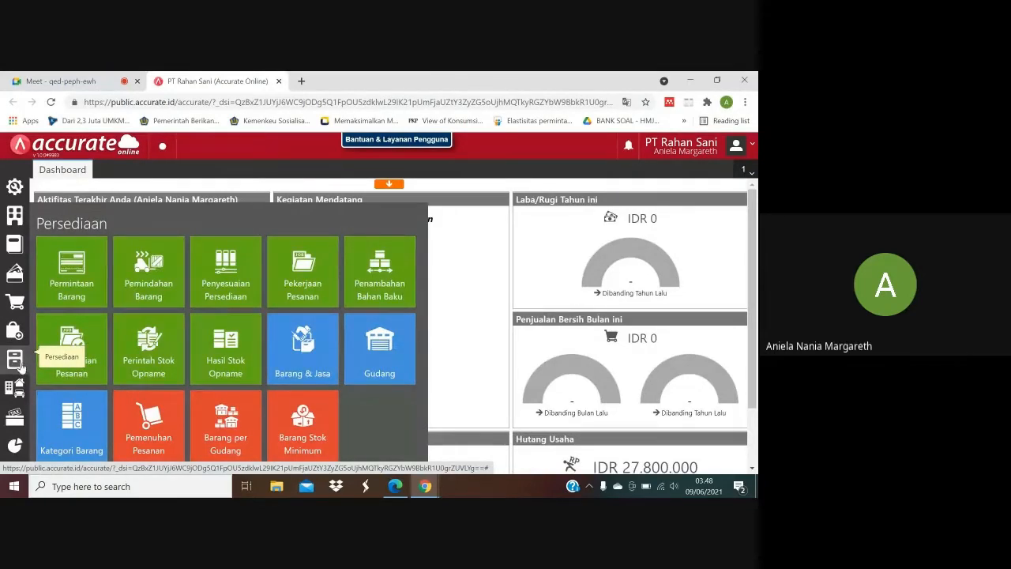
click(78, 277)
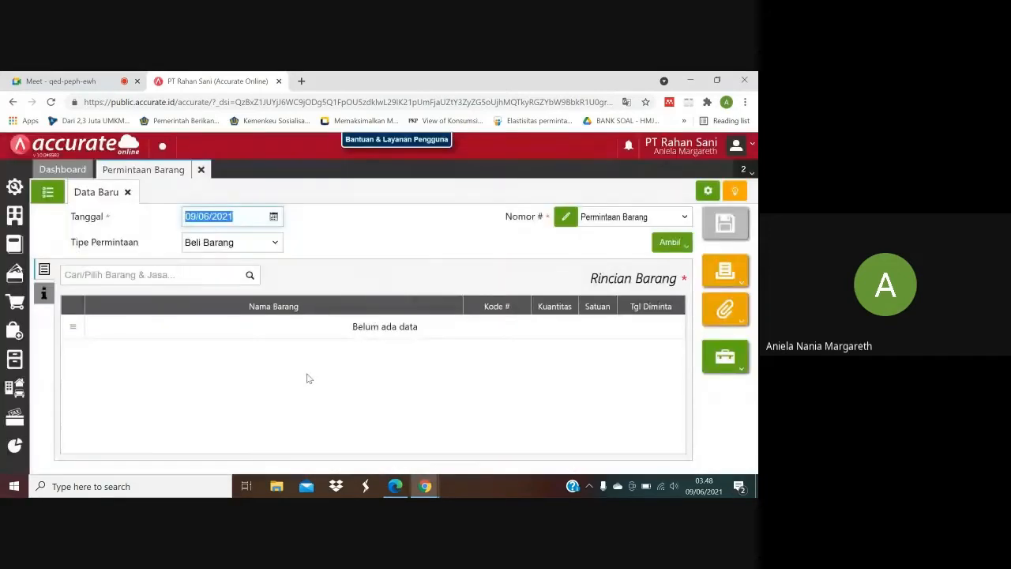
click(406, 491)
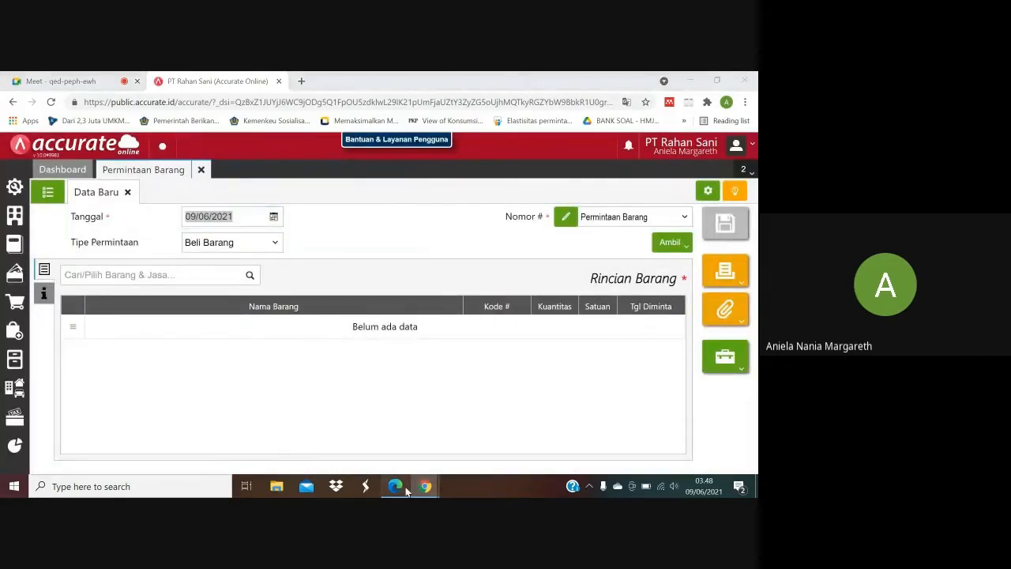
click(406, 491)
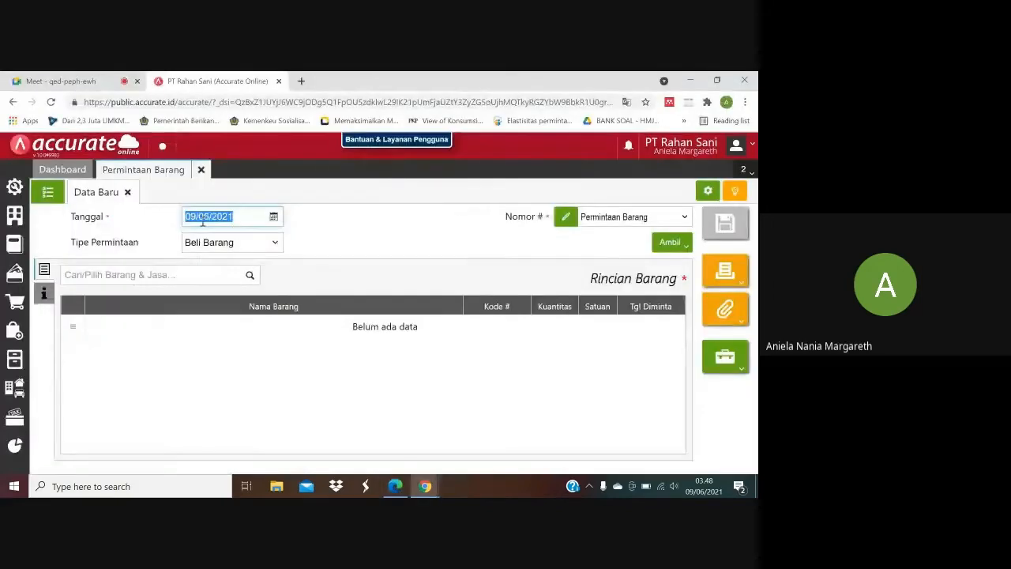
text(02/01/)
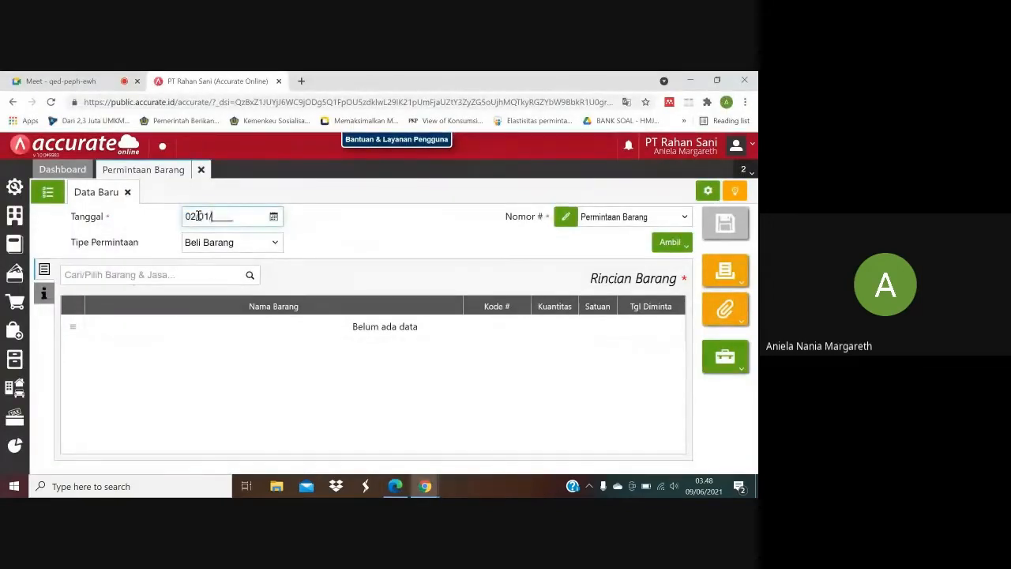
text(2020)
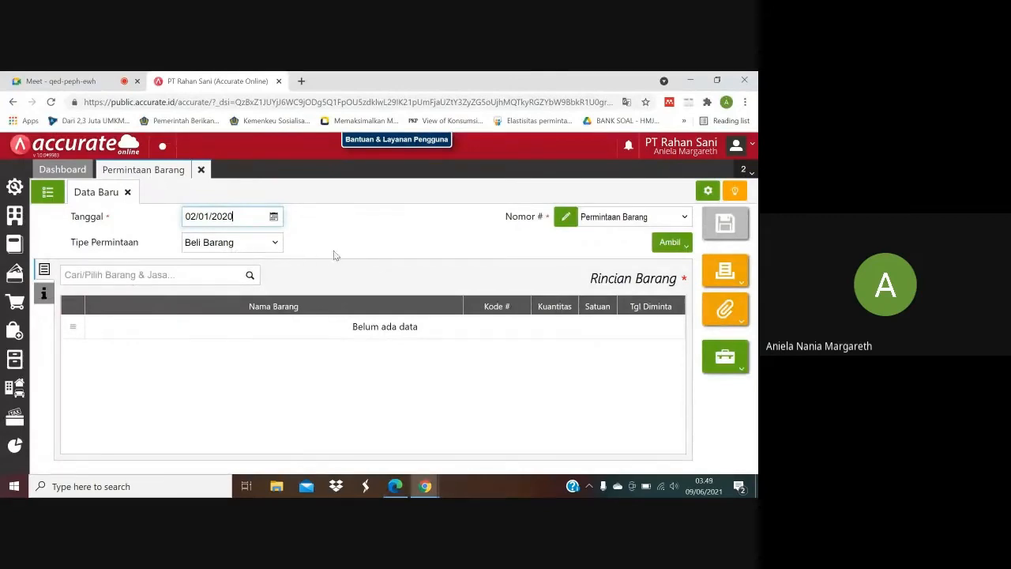
Select Sling Bag as an item of the requisition and set its requested date to 03/01/2020 according to the purchase PDF.
click(250, 278)
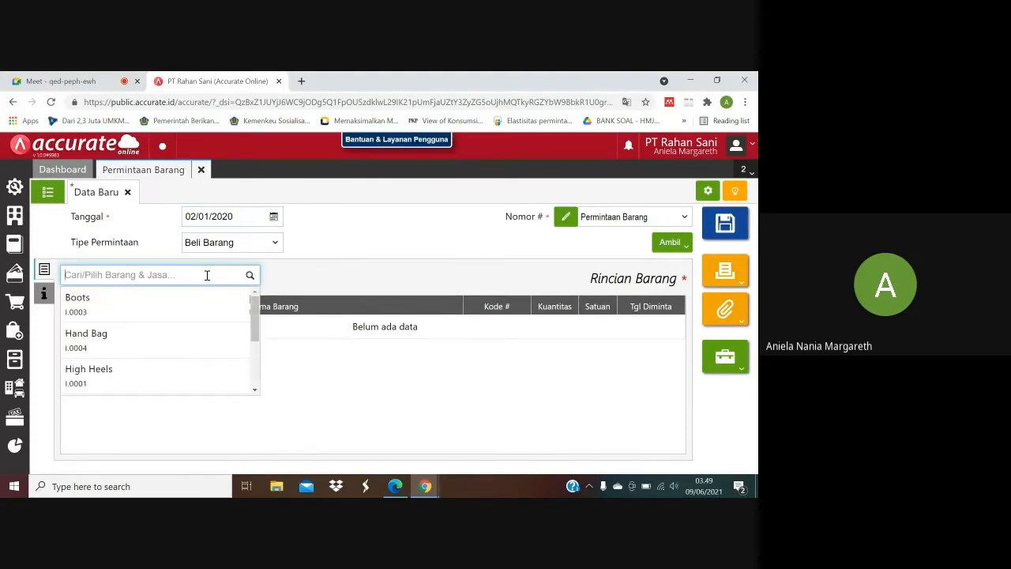
text(sling)
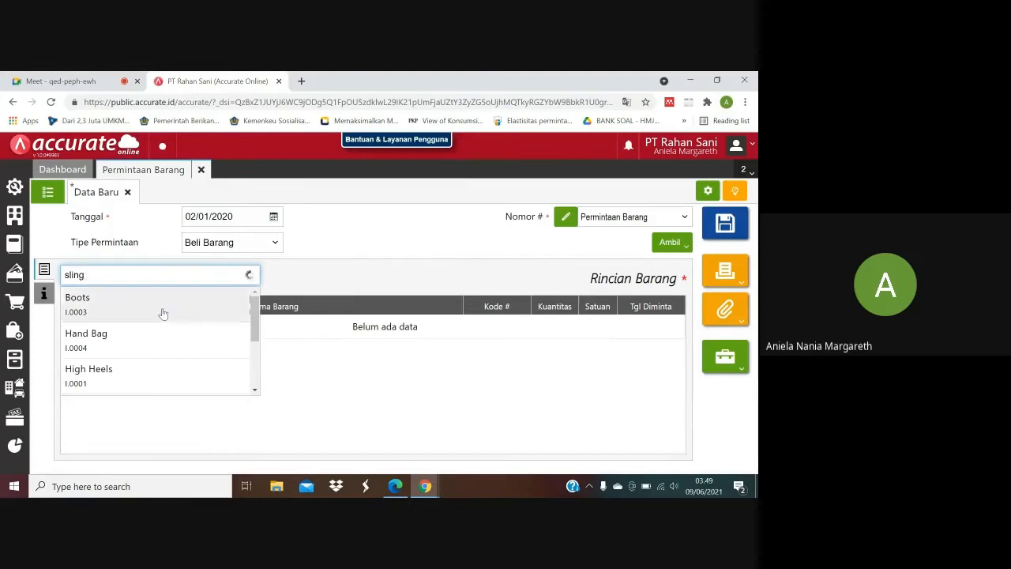
click(152, 305)
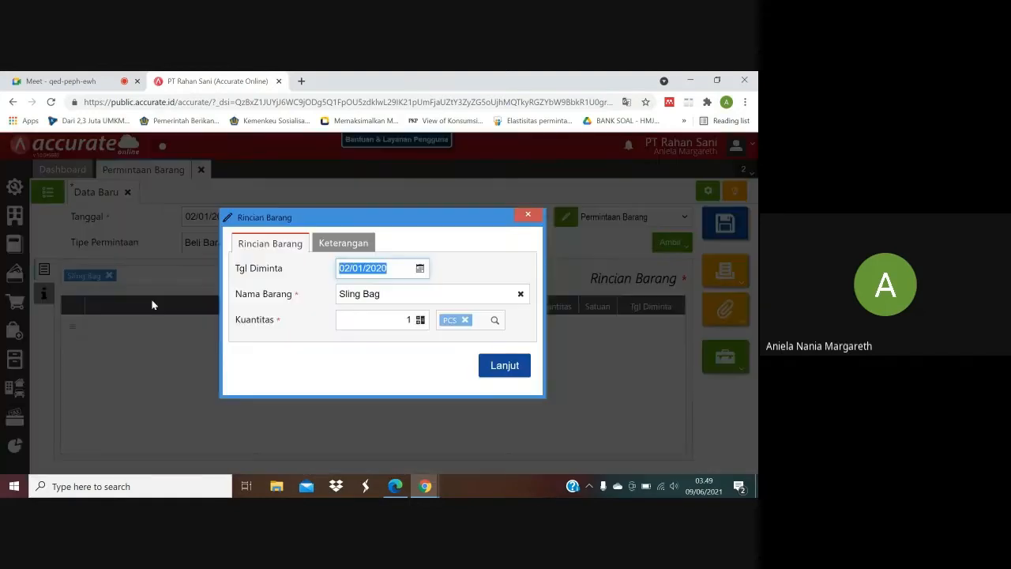
click(395, 487)
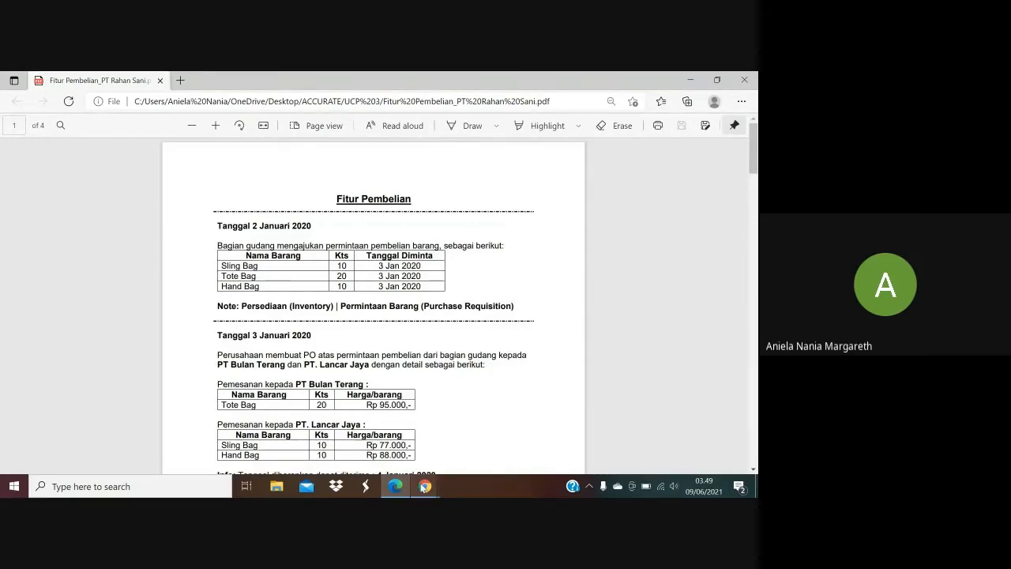
mouse_move(425, 486)
click(361, 439)
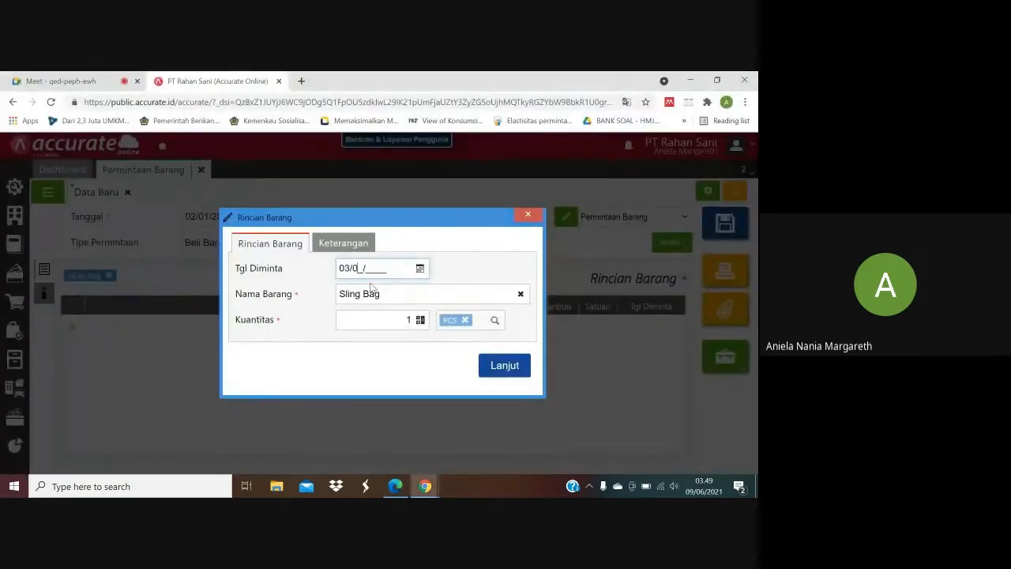
text(12020)
Check the Sling Bag quantity in the purchase PDF, set it to 10 PCS and add the item line.
click(396, 486)
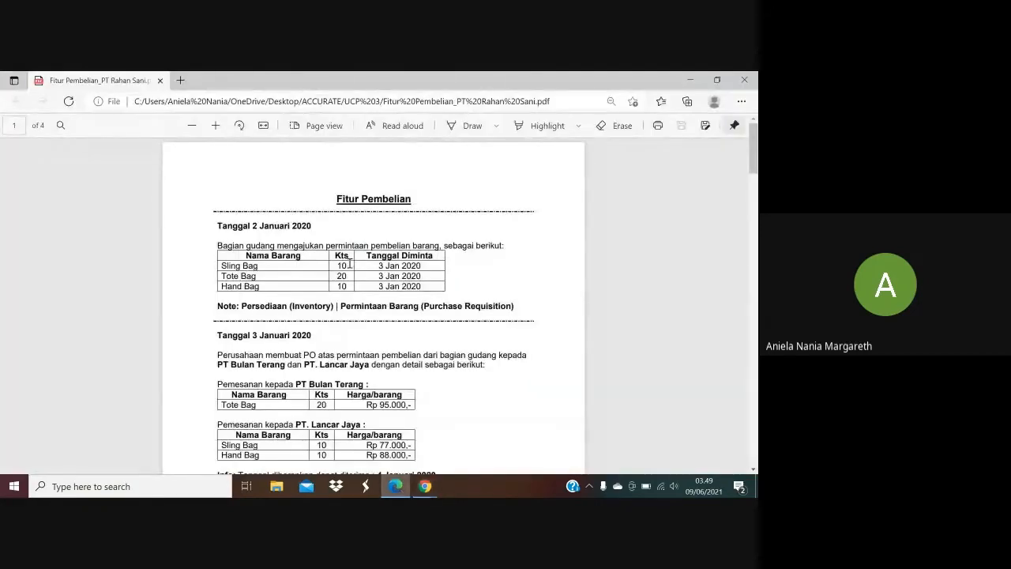
mouse_move(427, 486)
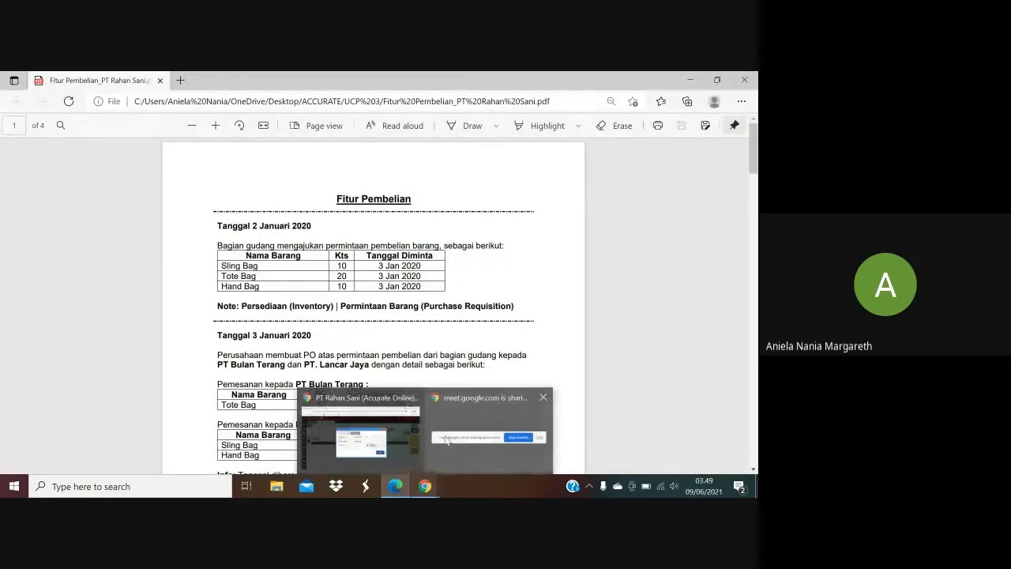
click(369, 440)
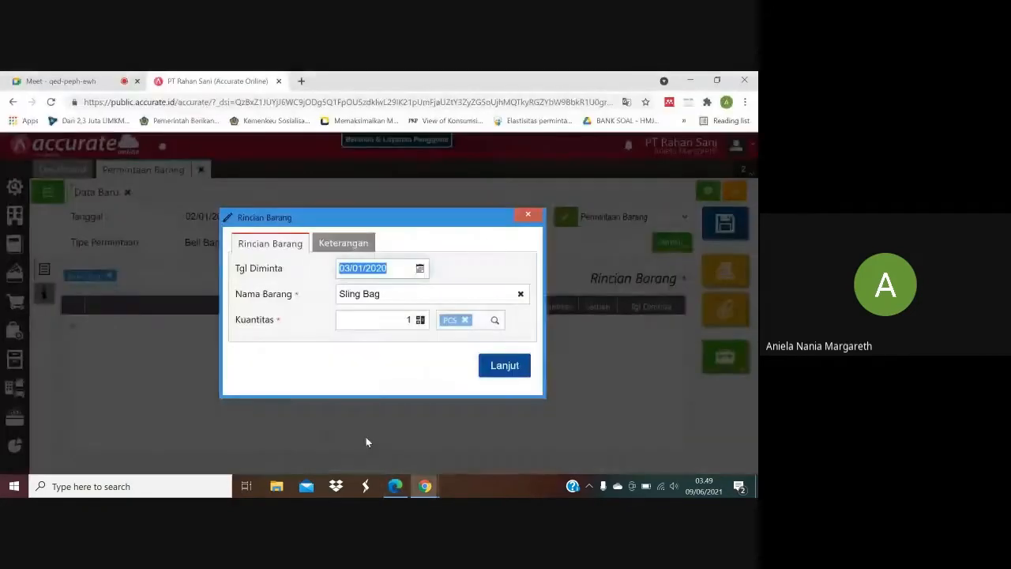
click(411, 322)
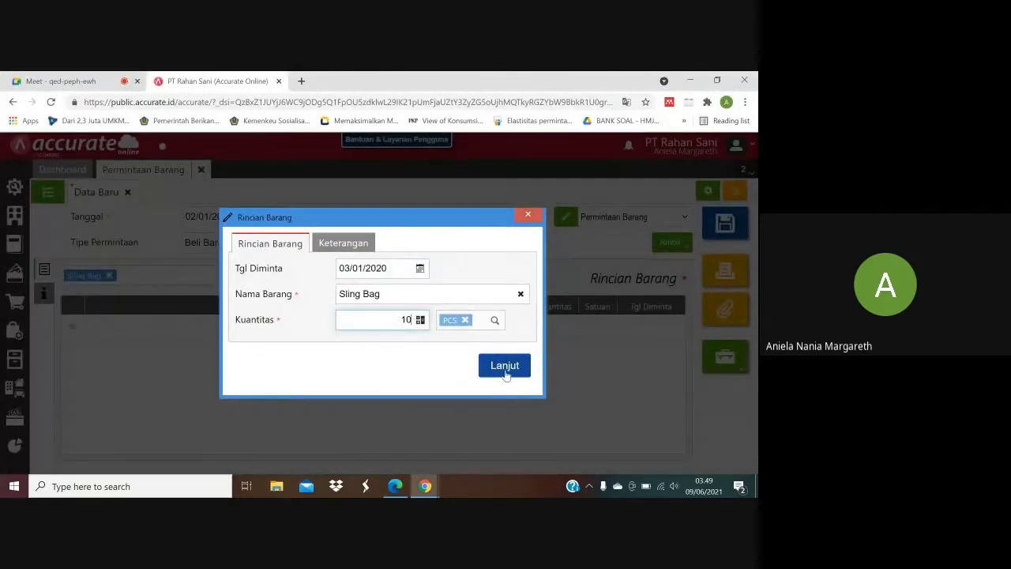
click(504, 368)
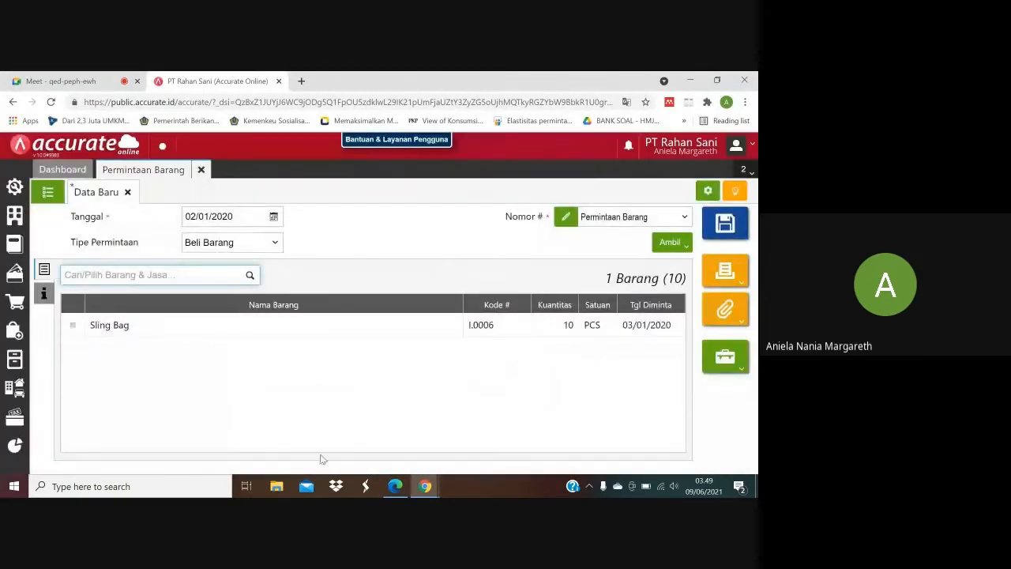
Select Tote Bag as the second requisition item and set its requested date to 03/01/2020.
click(392, 489)
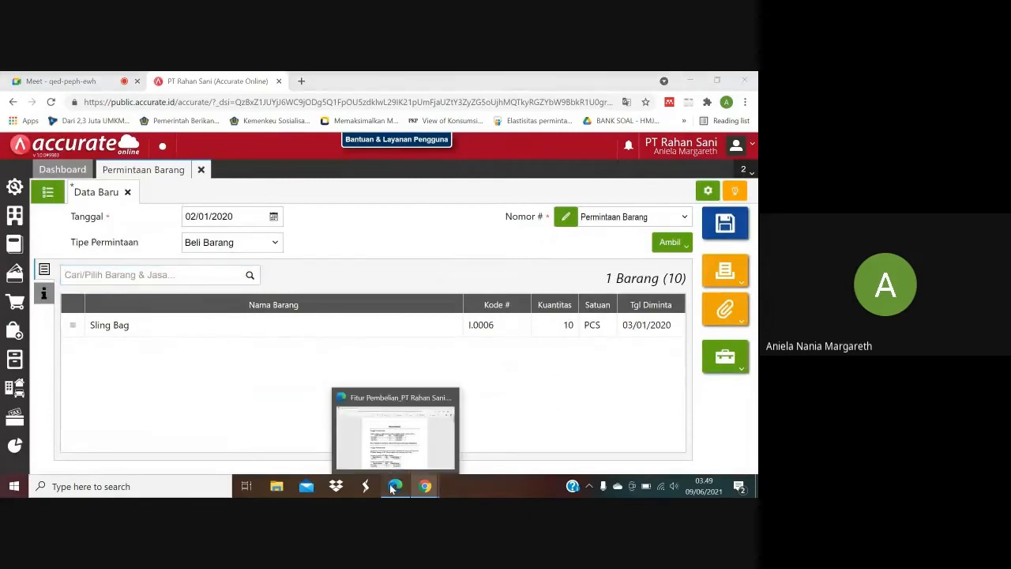
click(392, 489)
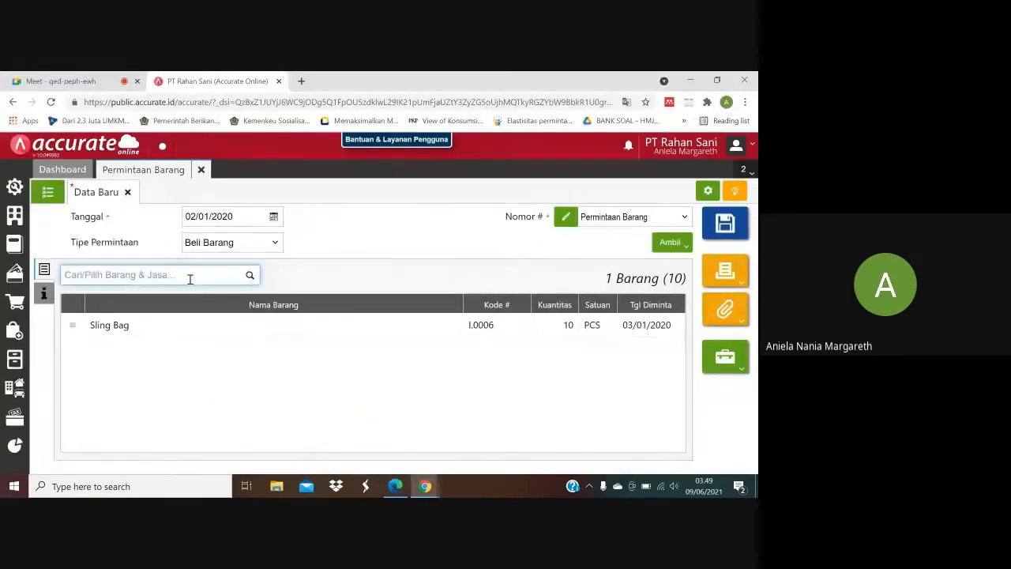
text(Tote)
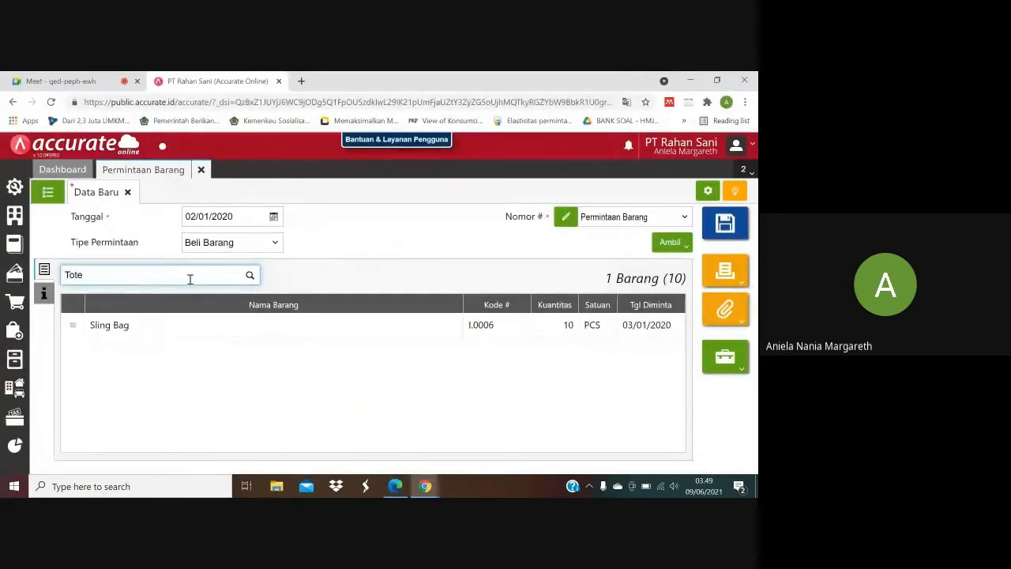
click(164, 300)
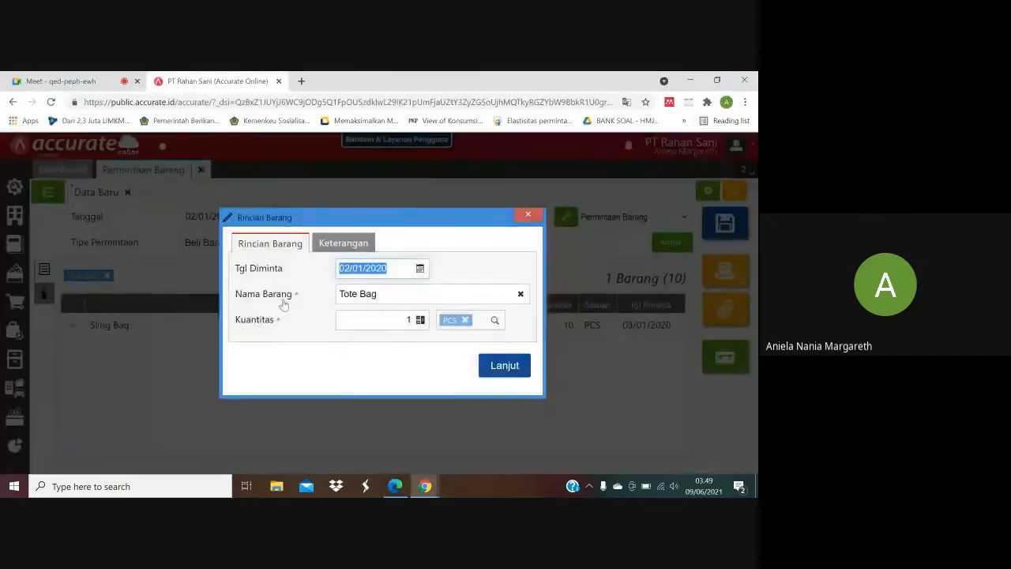
click(347, 271)
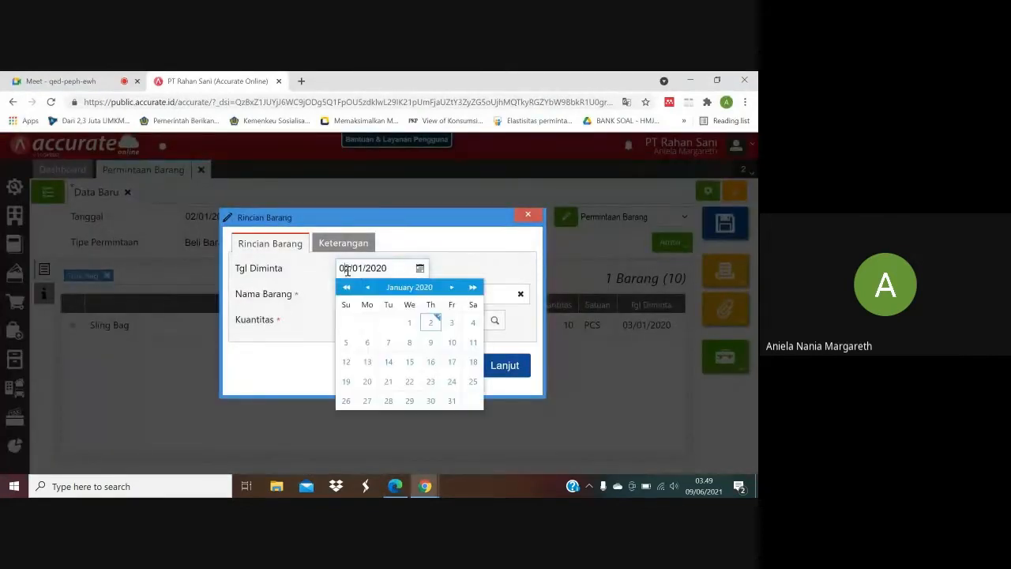
key(BackSpace)
text(3)
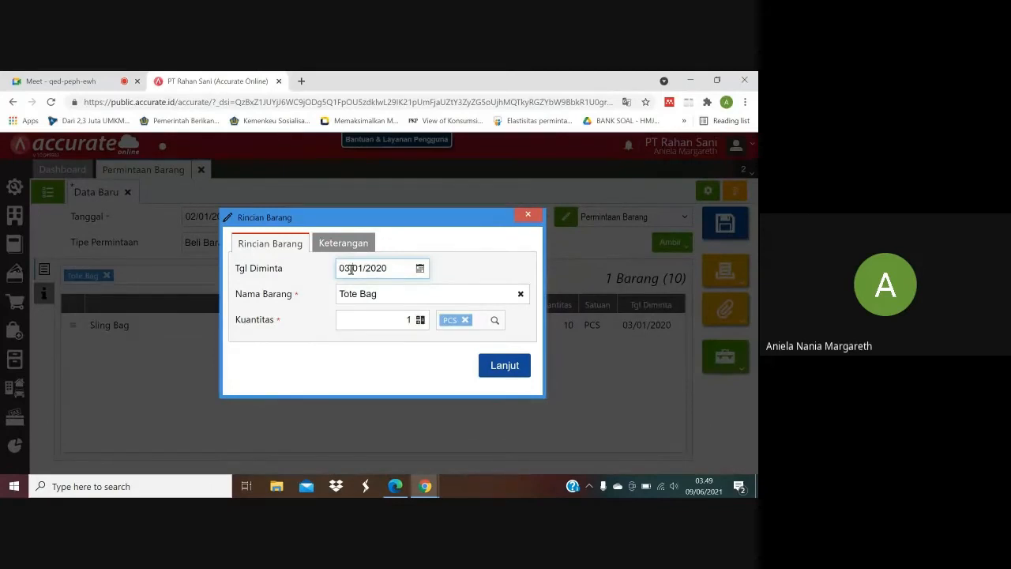
Check the Tote Bag quantity in the purchase PDF, set it to 20 PCS and add the item line.
click(396, 486)
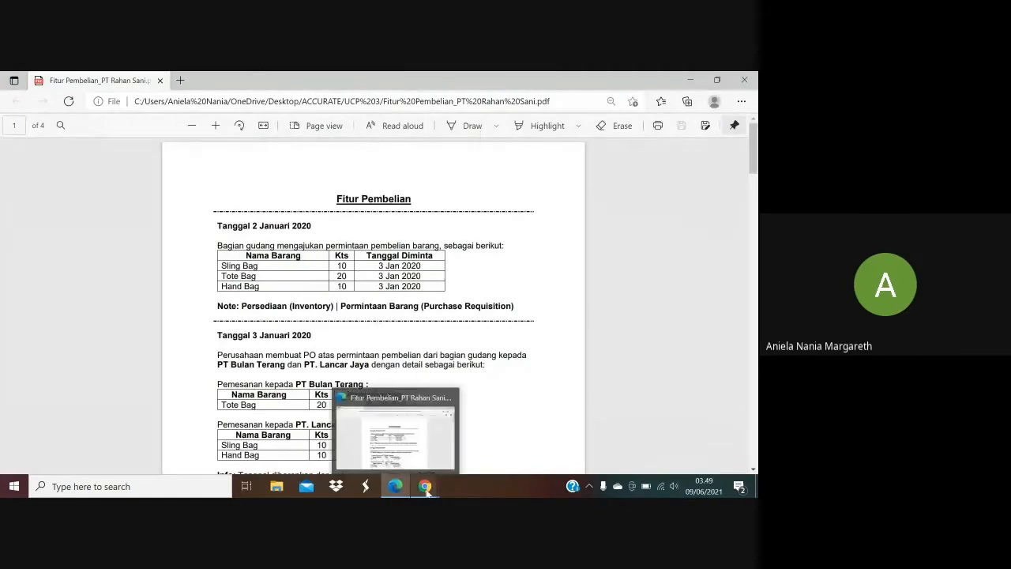
mouse_move(426, 491)
click(375, 447)
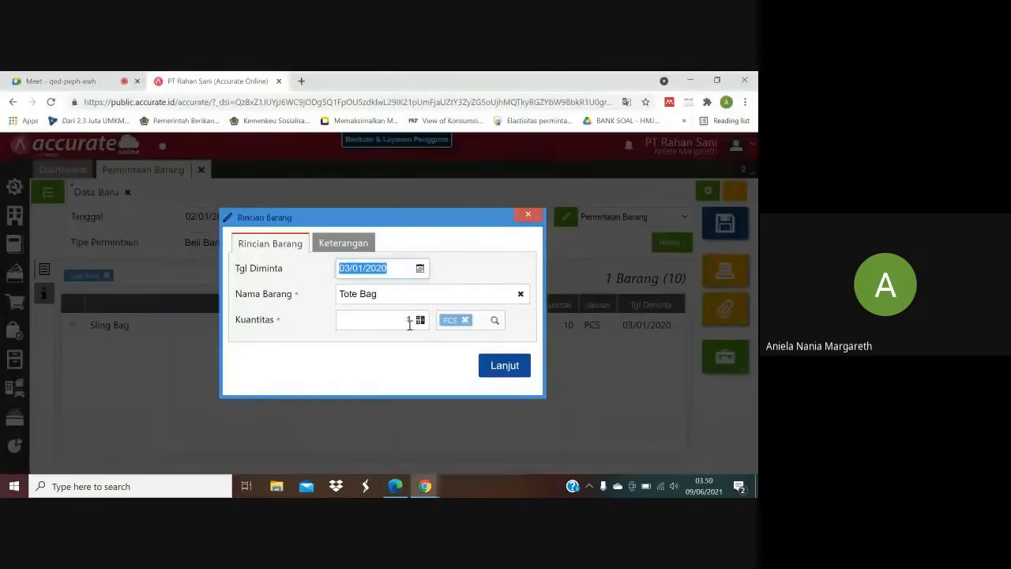
click(413, 324)
click(410, 319)
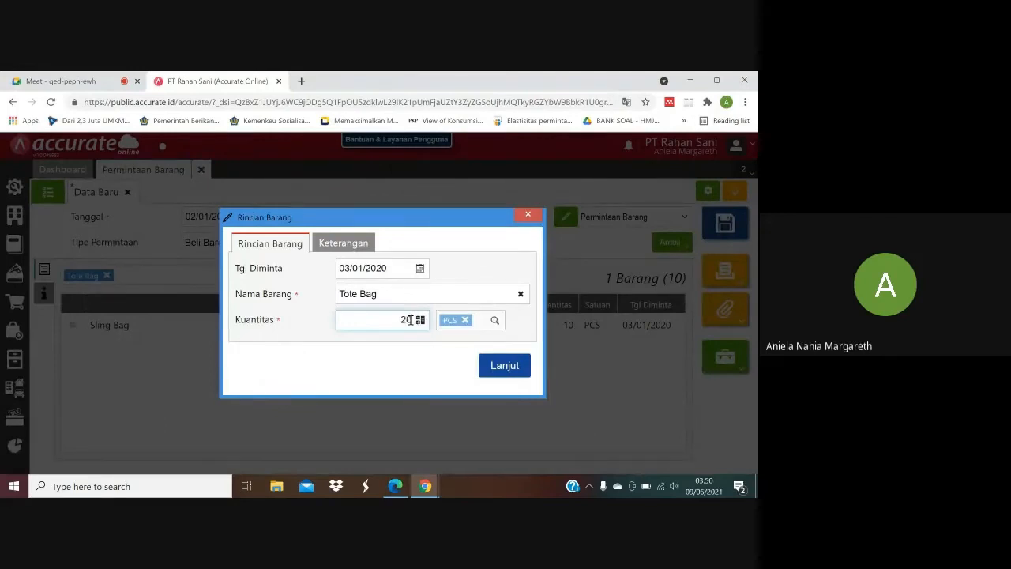
click(492, 368)
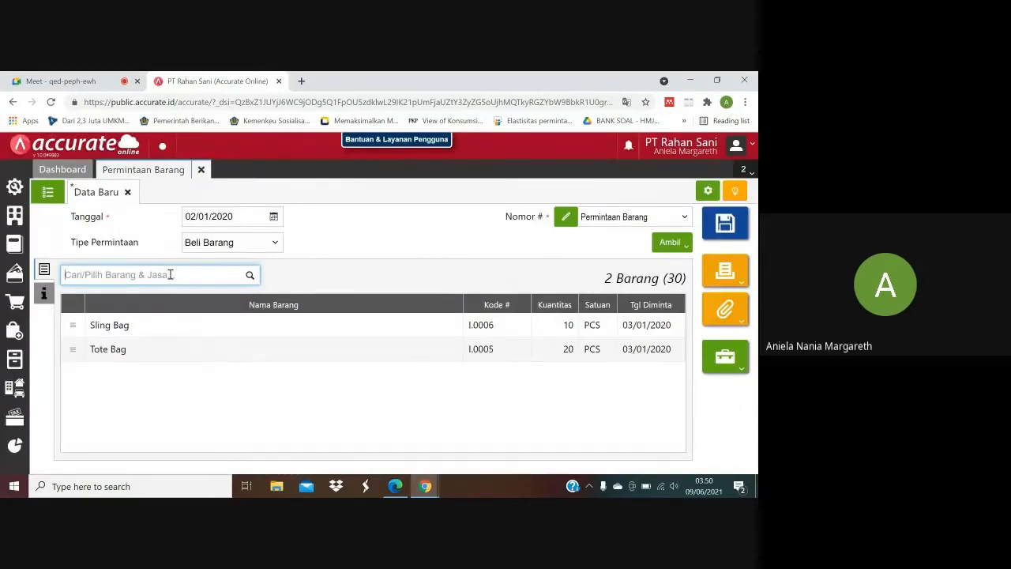
Select Hand Bag as the third requisition item and set its requested date to 03/01/2020 according to the purchase PDF.
text(hand bag)
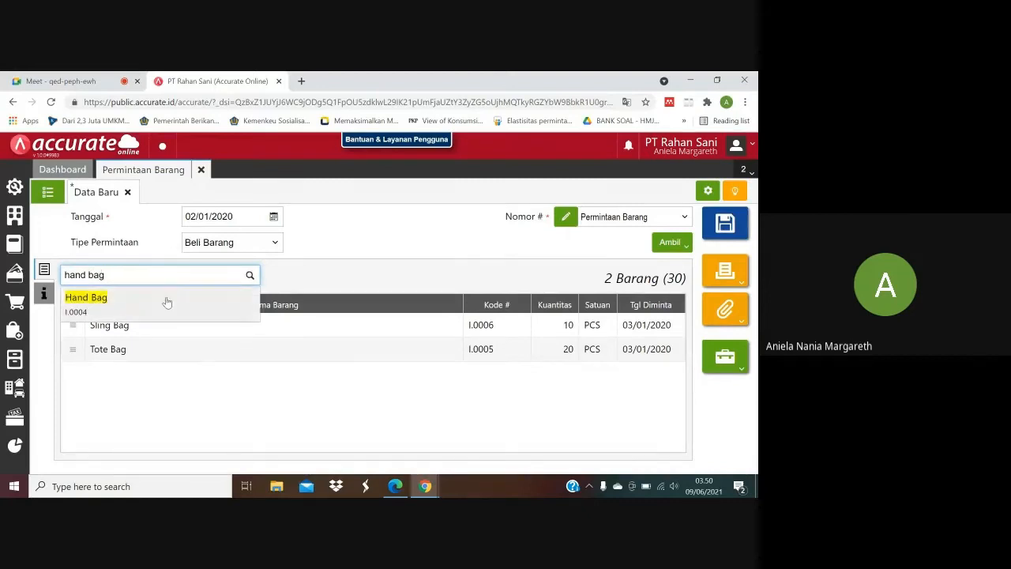
click(166, 296)
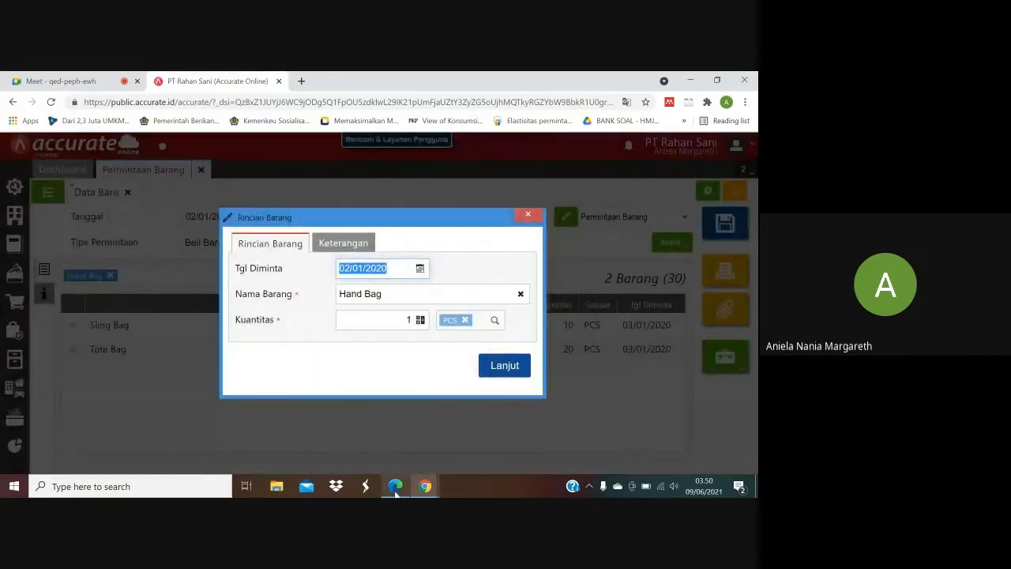
mouse_move(395, 486)
click(390, 464)
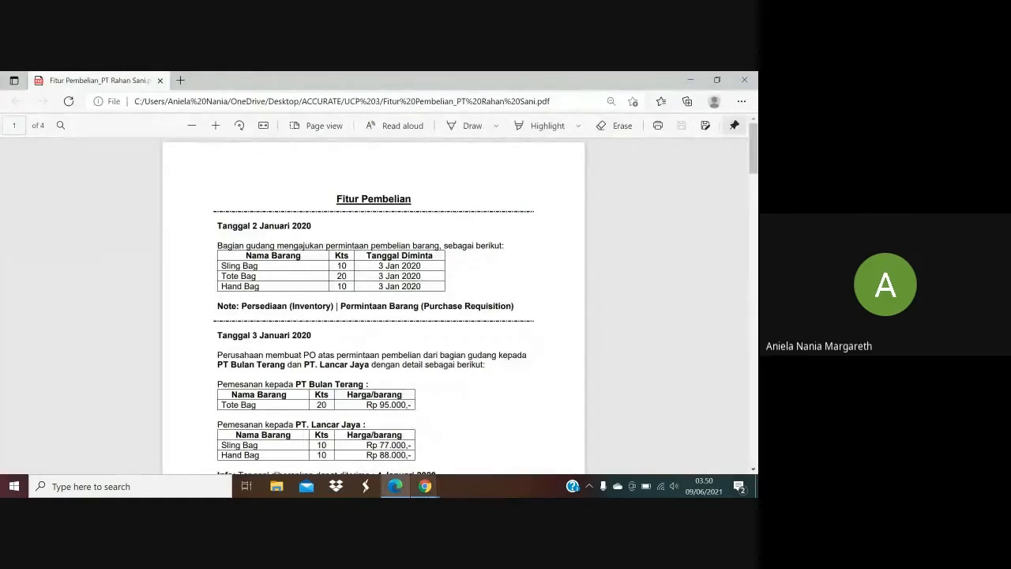
mouse_move(425, 486)
click(395, 444)
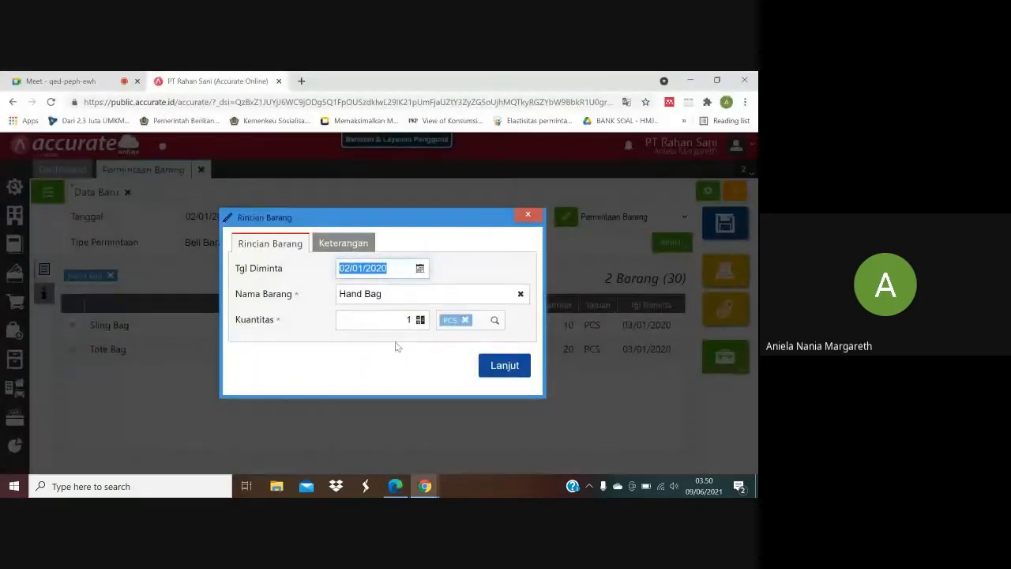
text(03/01/202)
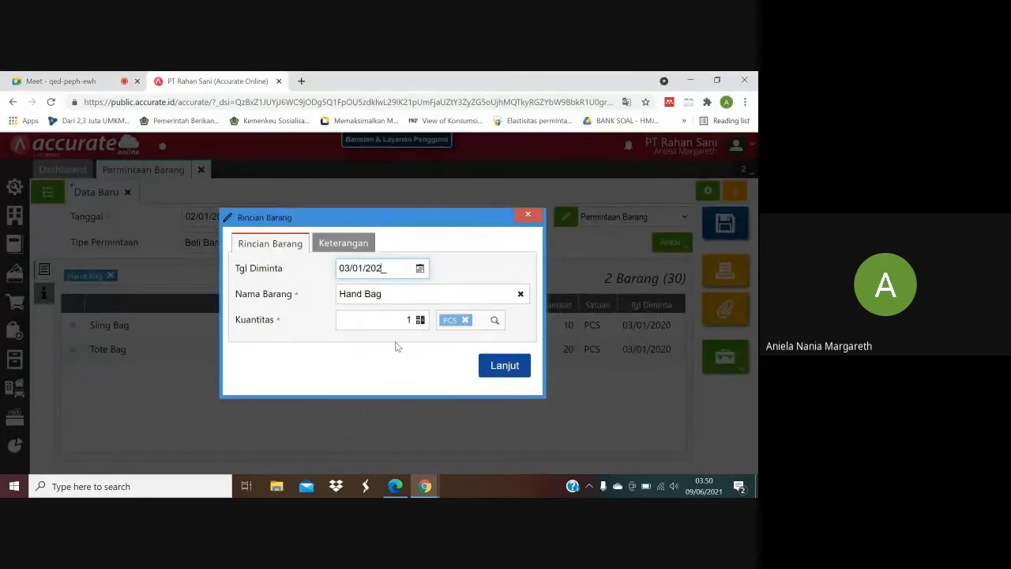
Check the Hand Bag quantity in the purchase PDF, set it to 10 PCS and add the item line.
click(397, 494)
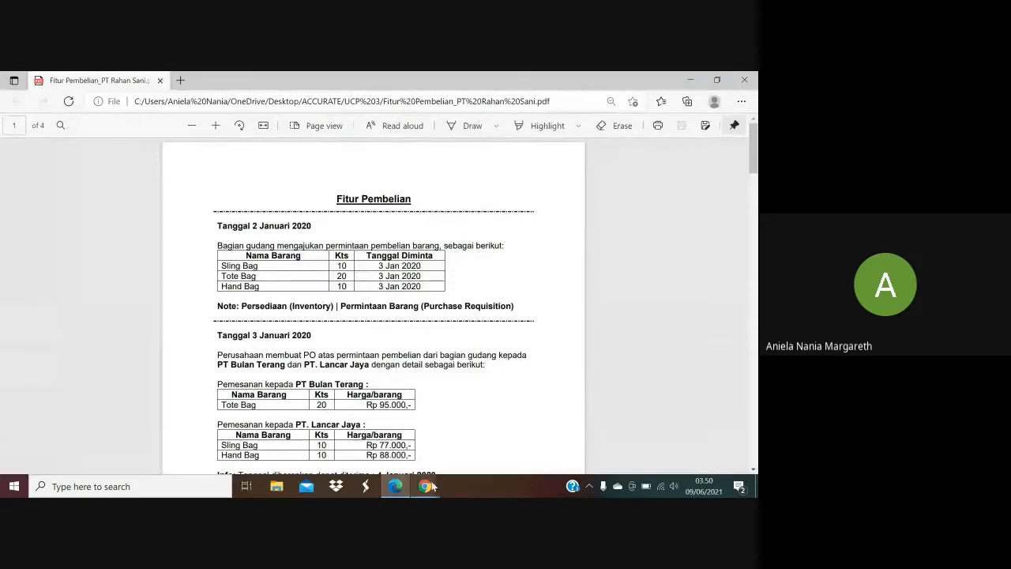
mouse_move(432, 487)
click(373, 436)
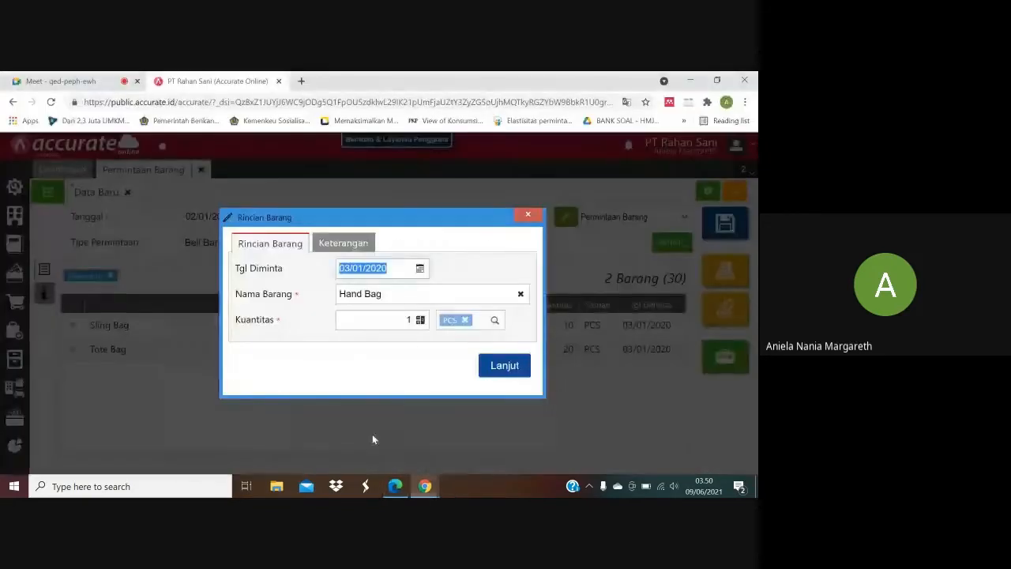
click(412, 318)
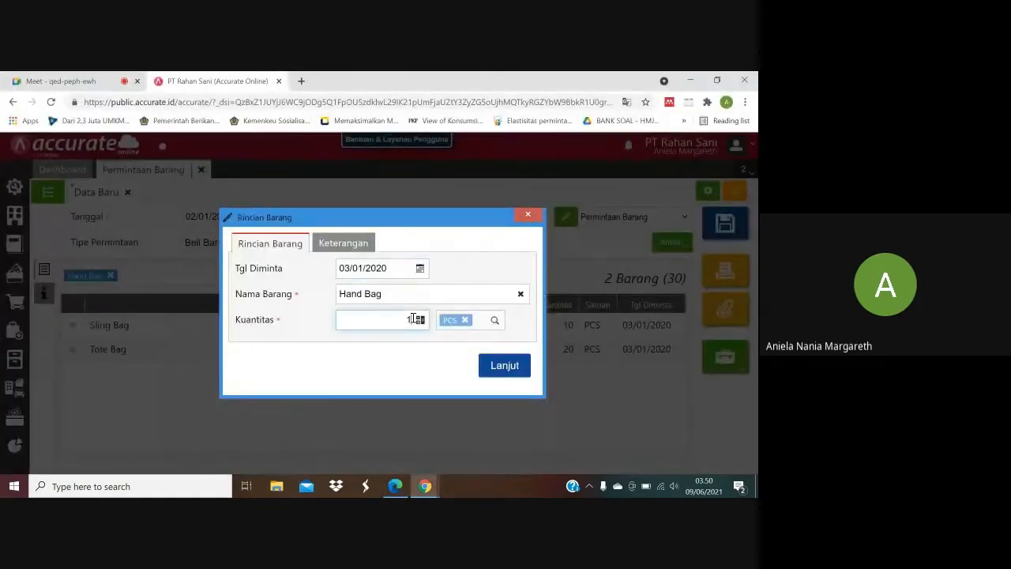
click(501, 368)
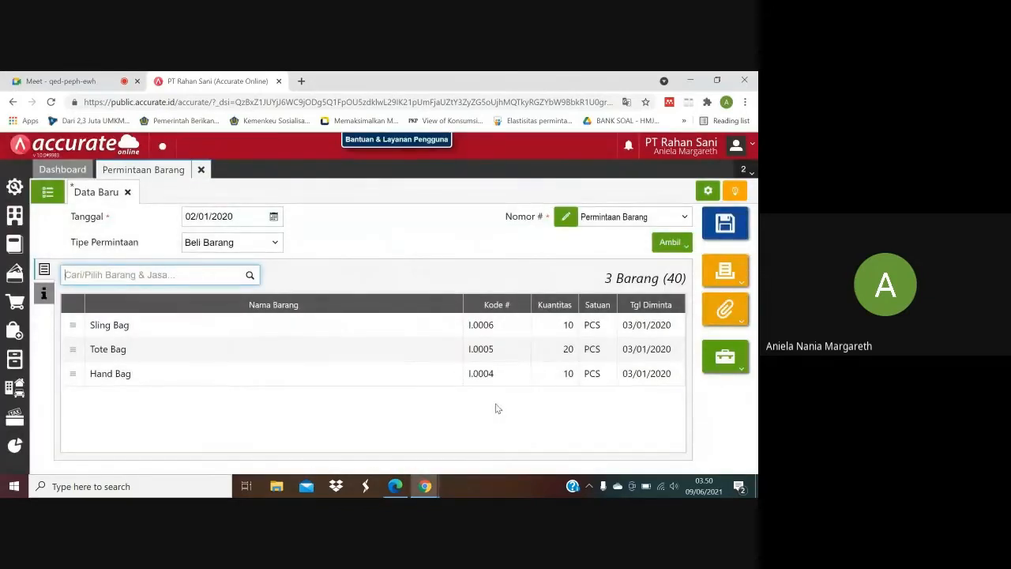
Save the purchase requisition and look up the 3 January 2020 transaction in the purchase PDF.
click(438, 261)
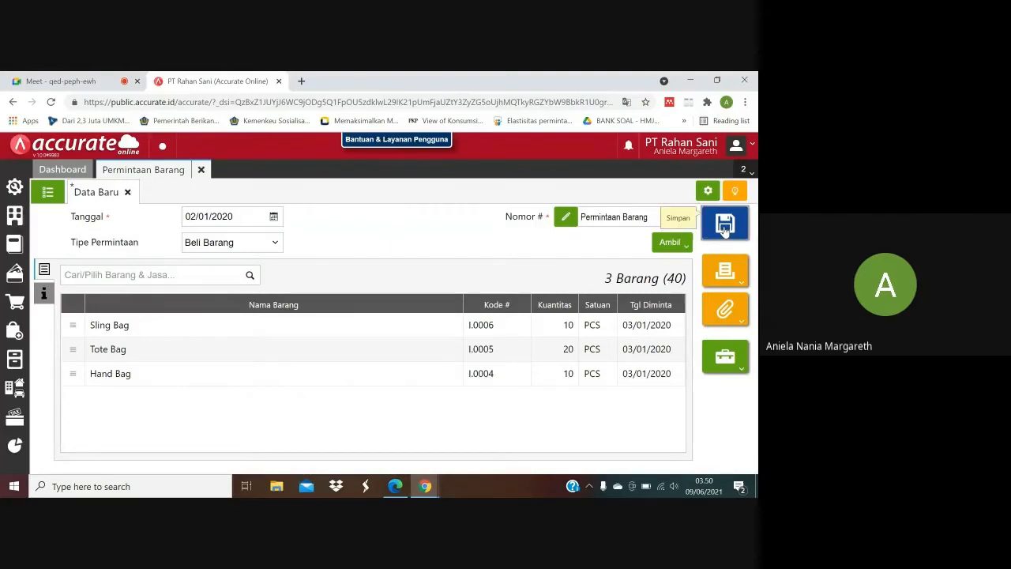
click(725, 225)
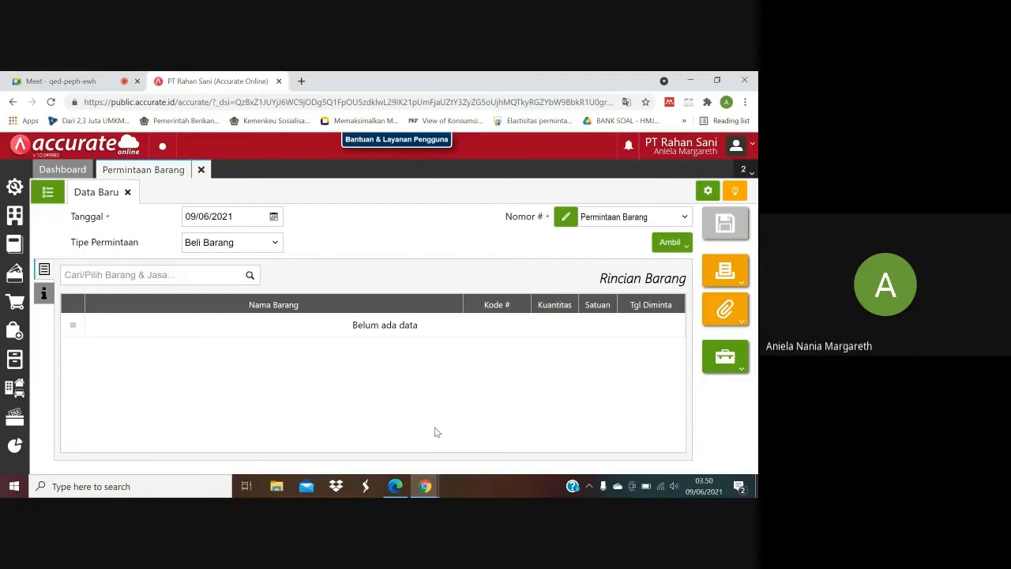
click(395, 486)
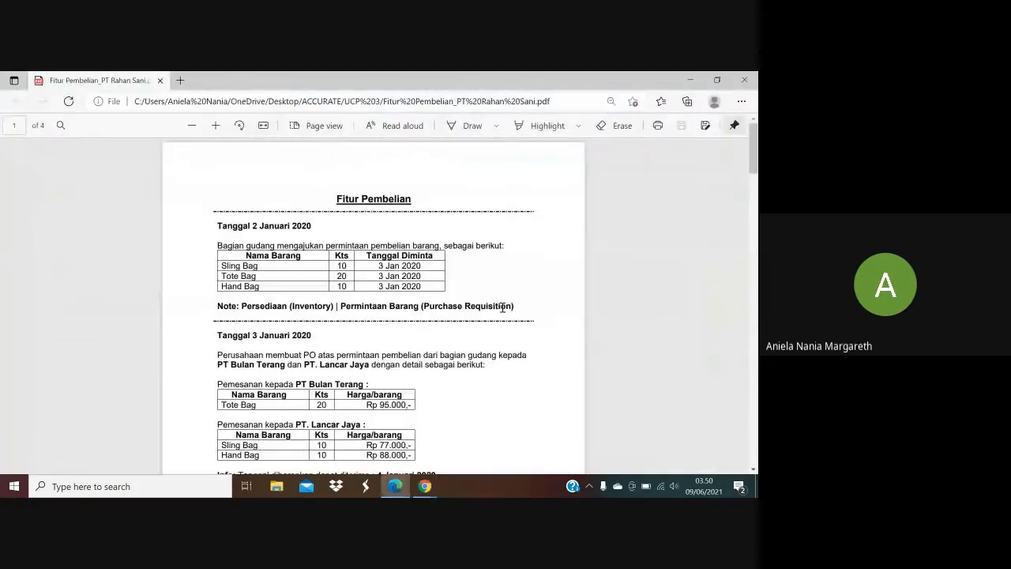
scroll(756, 167, down, 2)
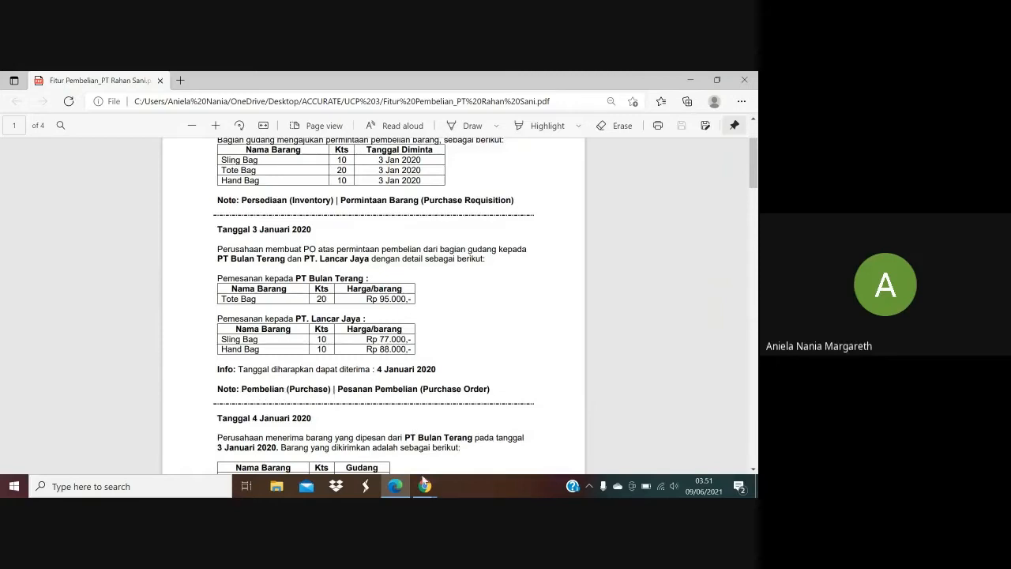
mouse_move(425, 486)
click(360, 448)
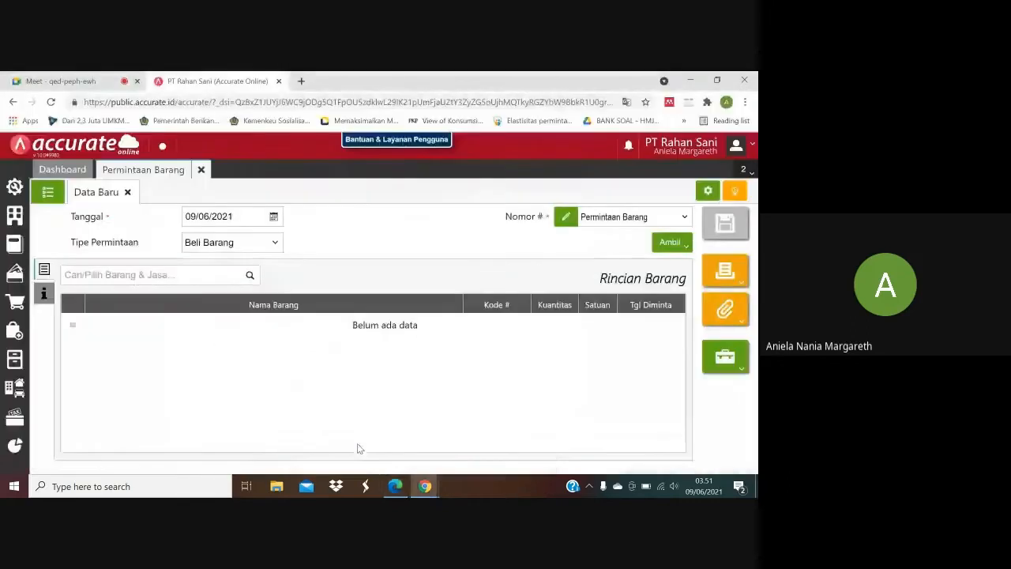
Close the Permintaan Barang form and open a new Pesanan Pembelian (purchase order) form.
click(200, 172)
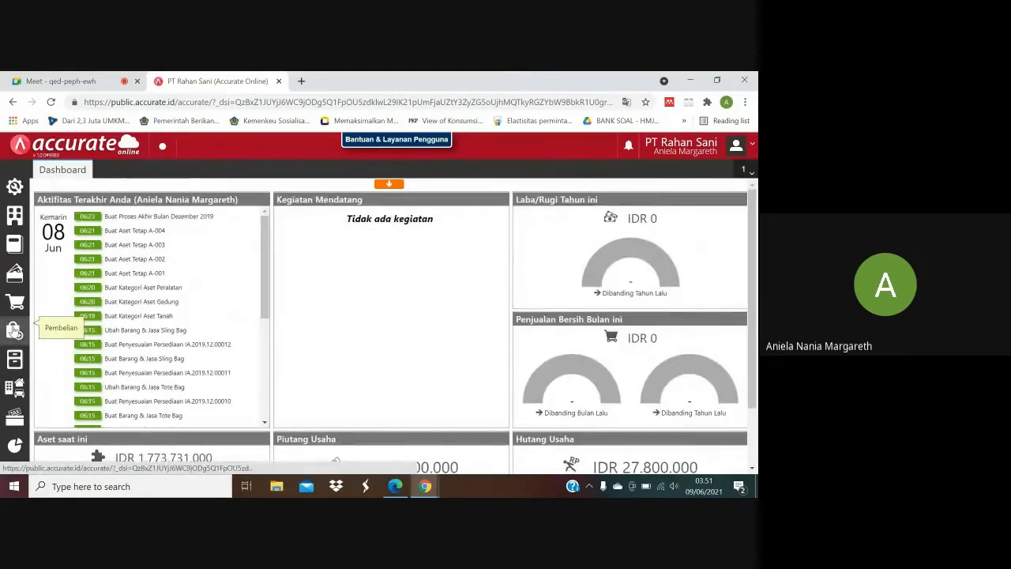
click(14, 331)
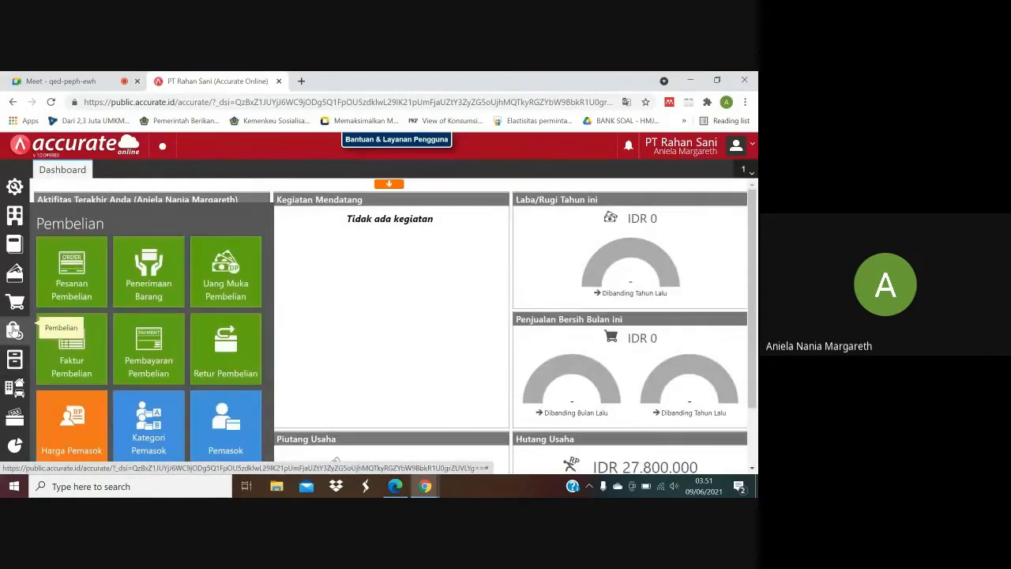
click(76, 291)
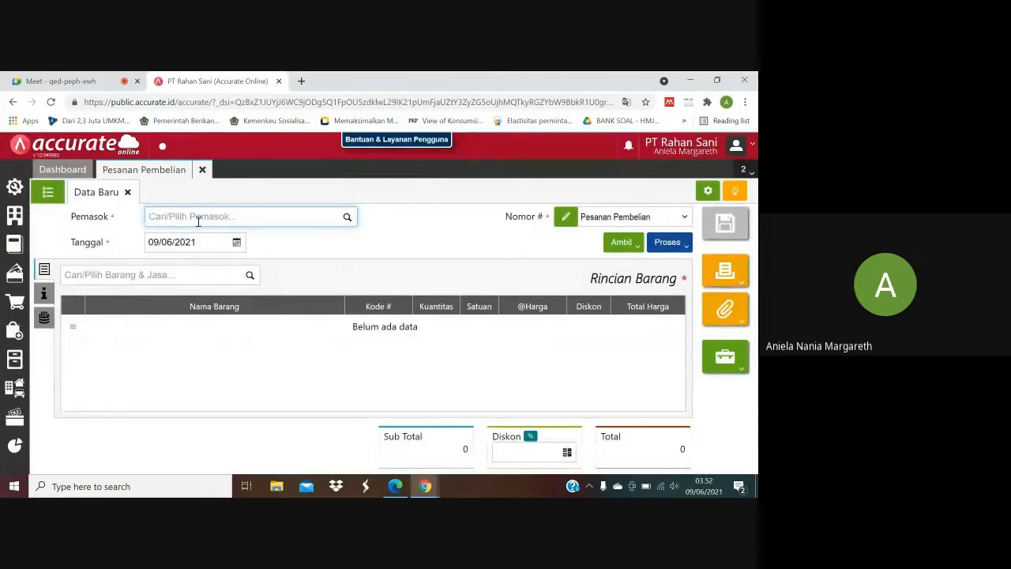
Check the supplier of the first order in the purchase PDF and select PT Bulan Terang as the purchase order's supplier.
click(395, 486)
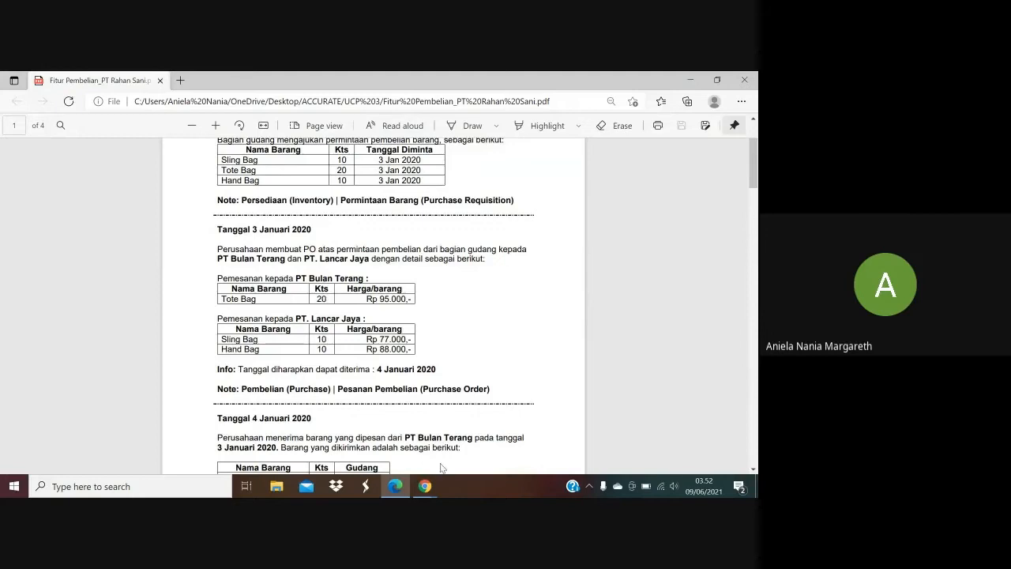
mouse_move(431, 490)
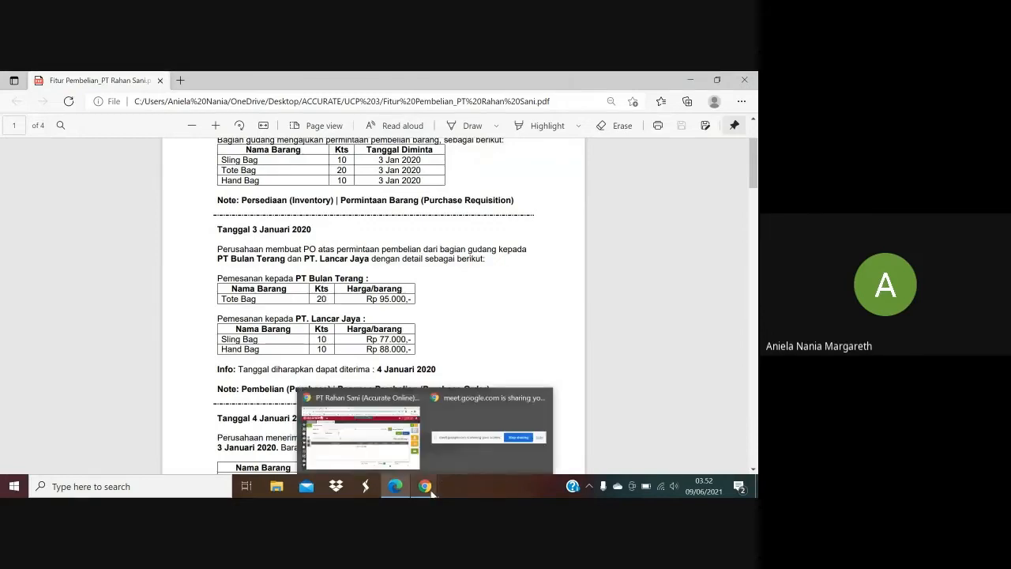
click(360, 433)
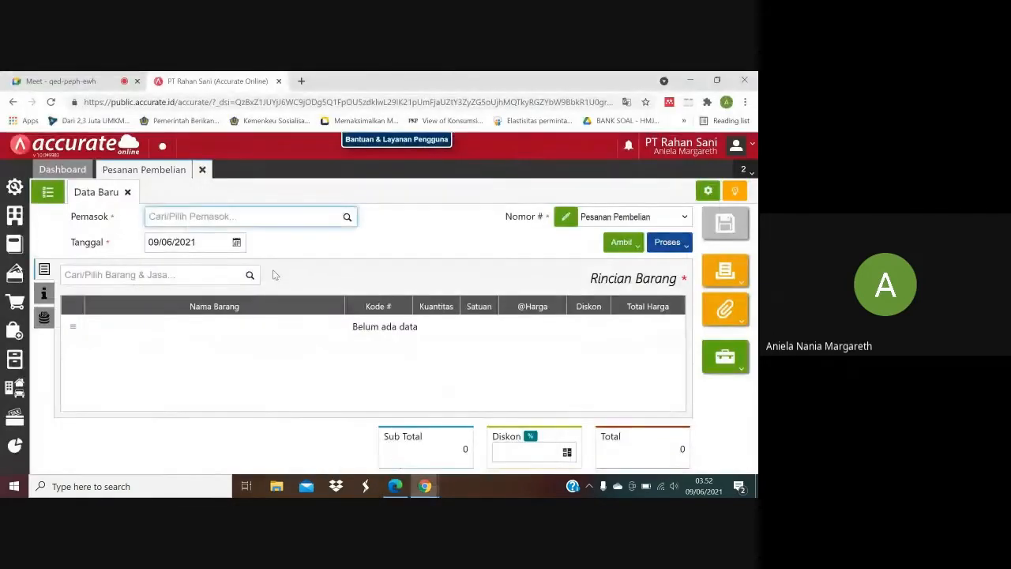
text(buk)
key(BackSpace)
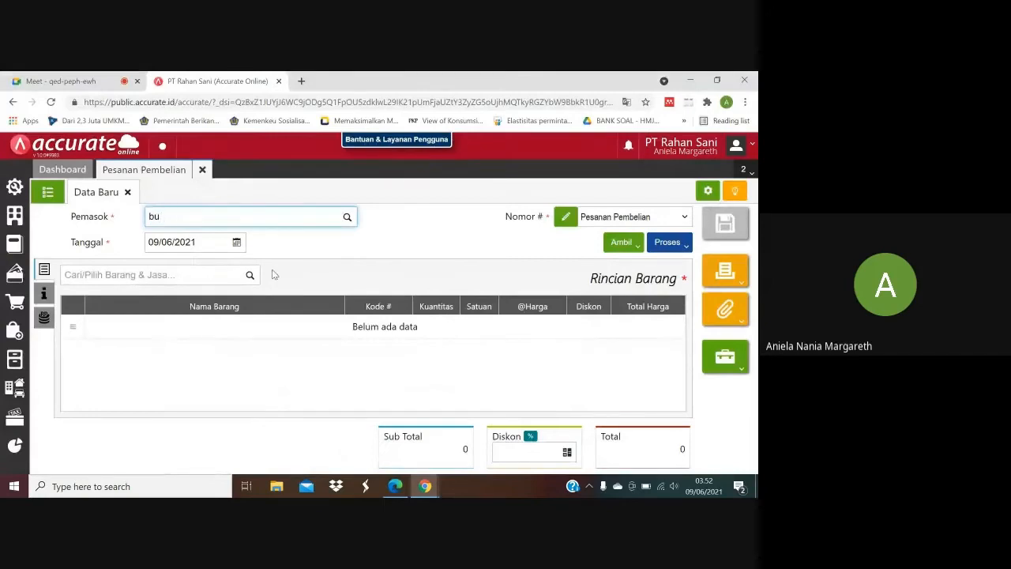
text(lan)
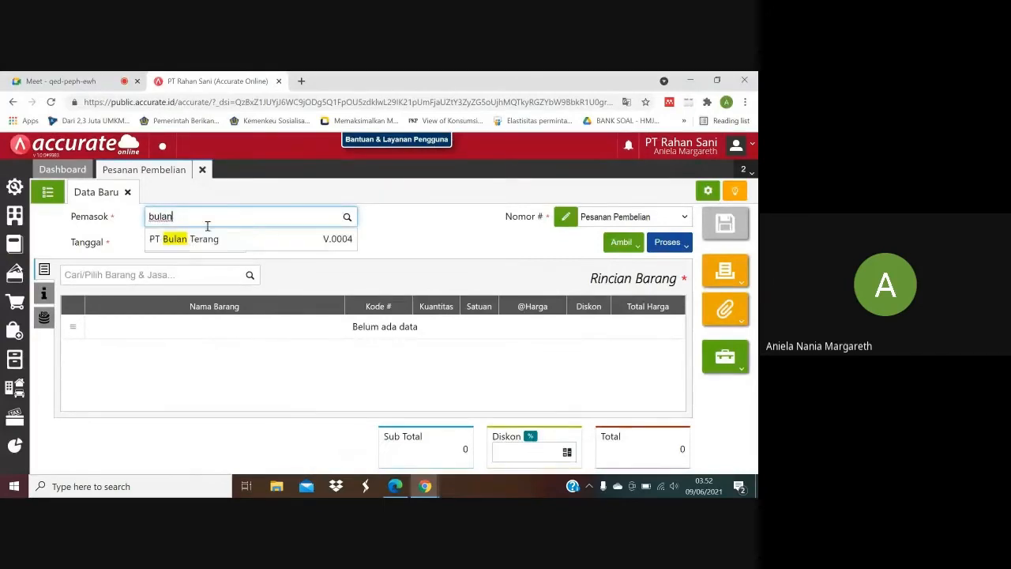
click(202, 241)
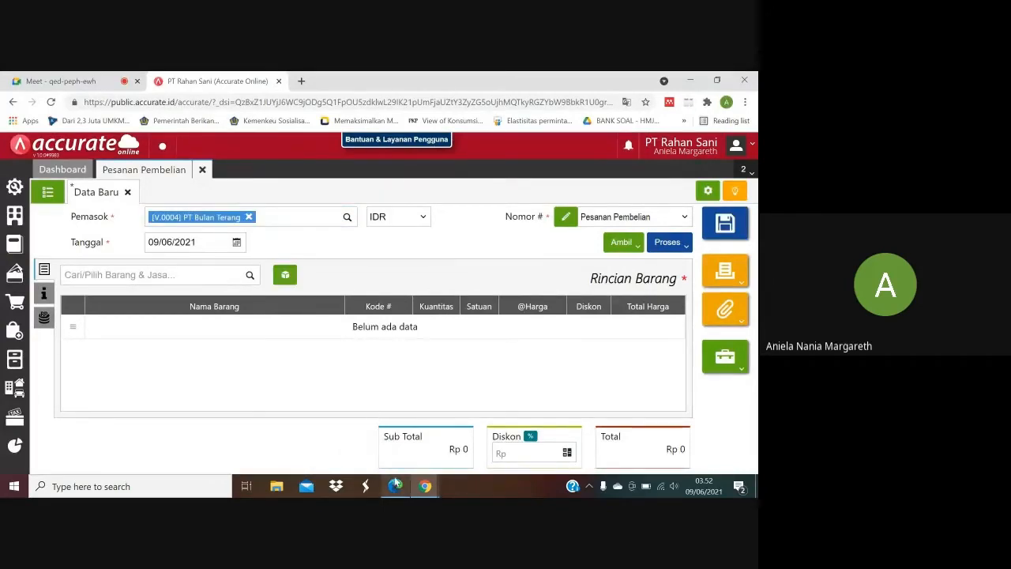
Set the purchase order date to 03/01/2020.
mouse_move(395, 483)
mouse_move(396, 439)
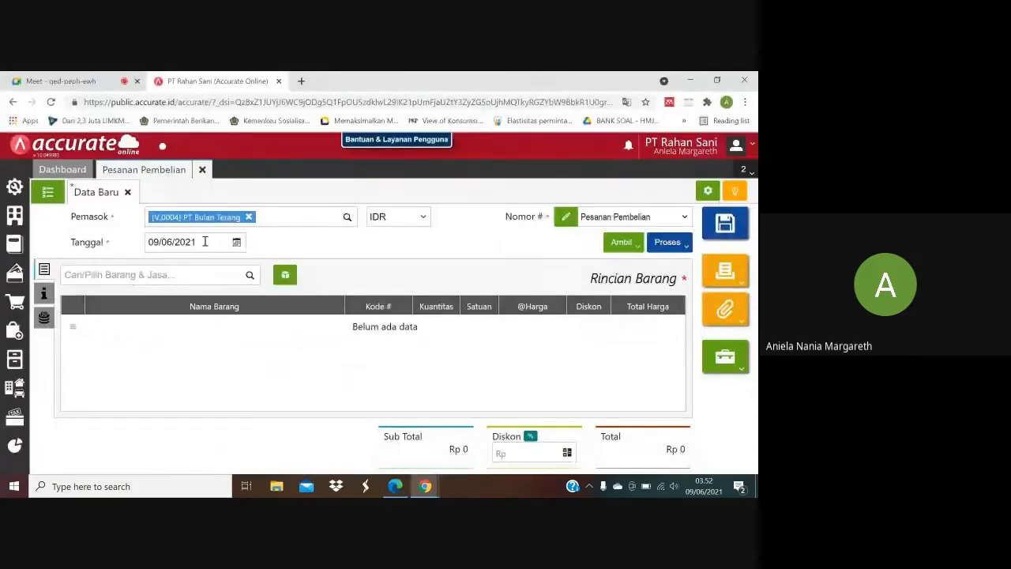
click(204, 241)
text(03/01/)
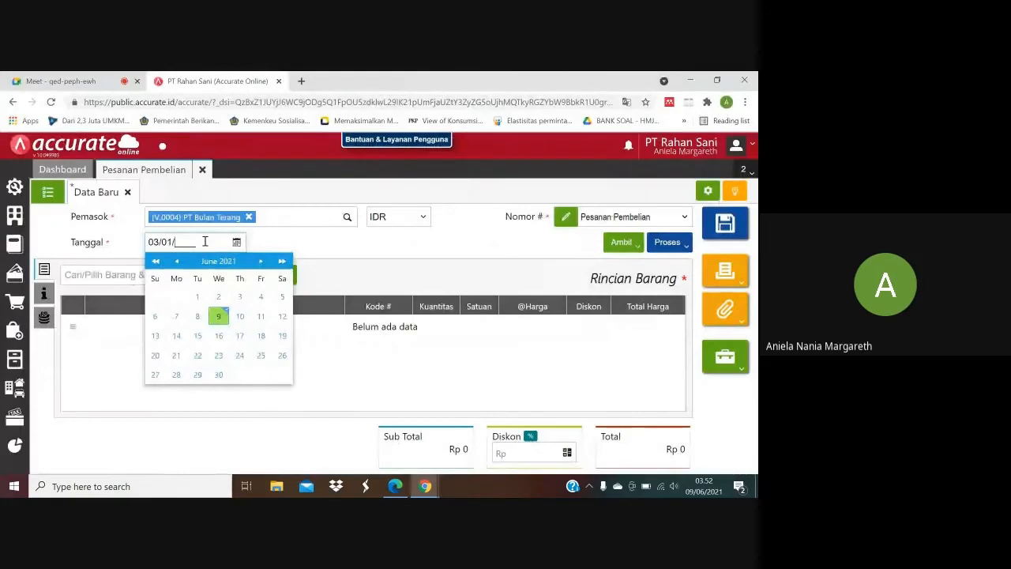
text(2020)
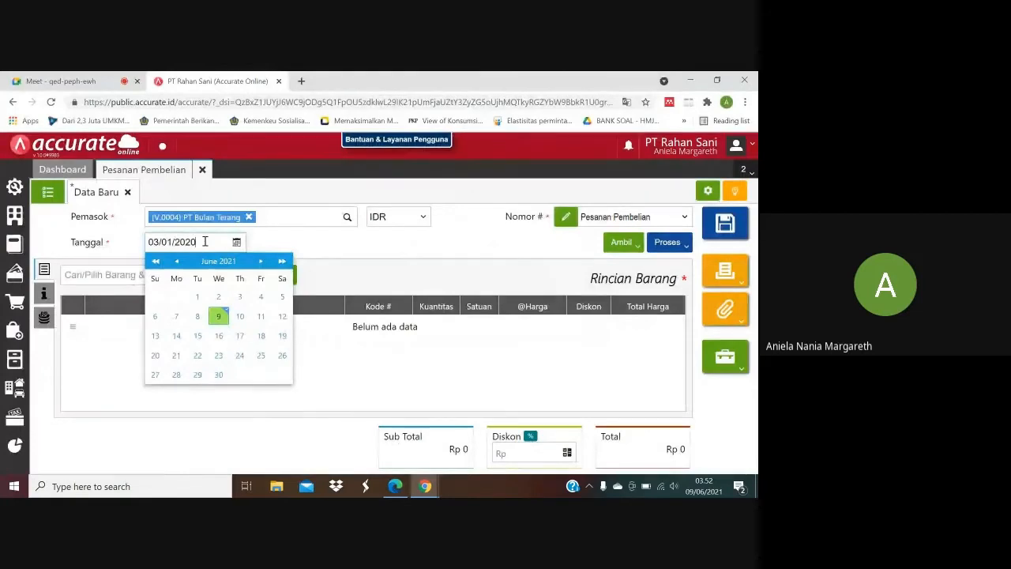
click(337, 270)
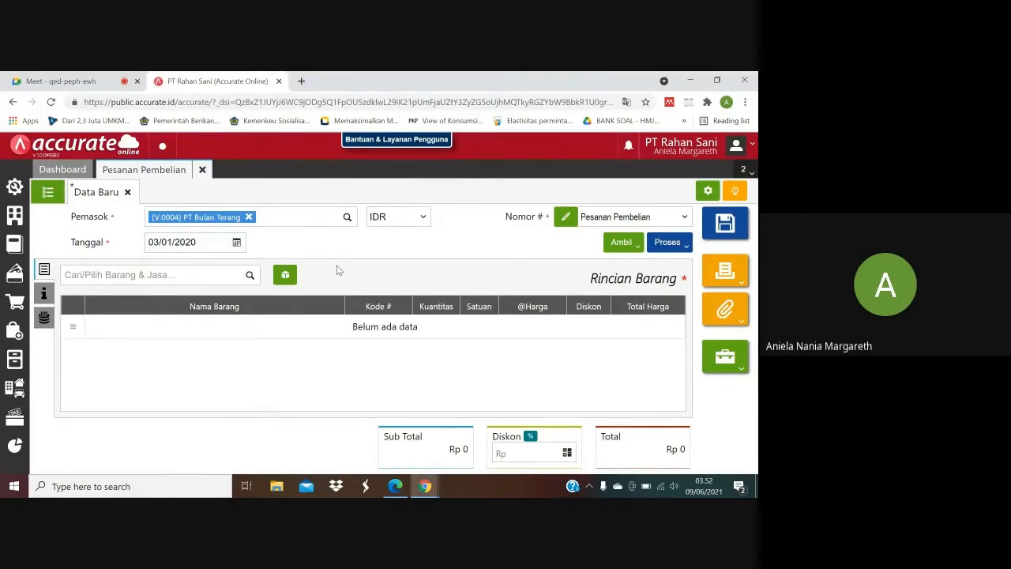
Start copying items from a purchase requisition into the order and pick the requisition dated 02/01/2020 as the source.
click(636, 246)
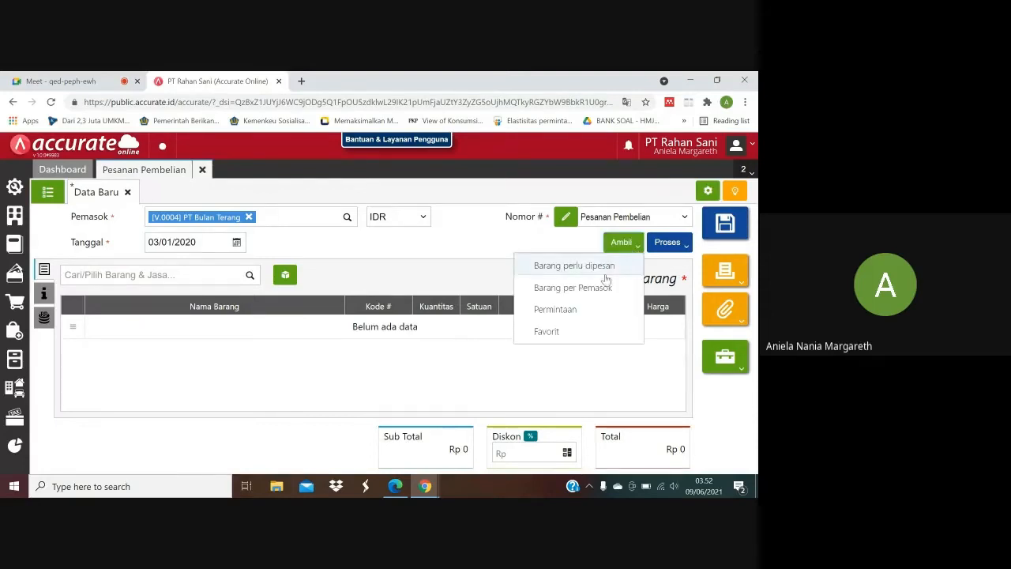
click(578, 310)
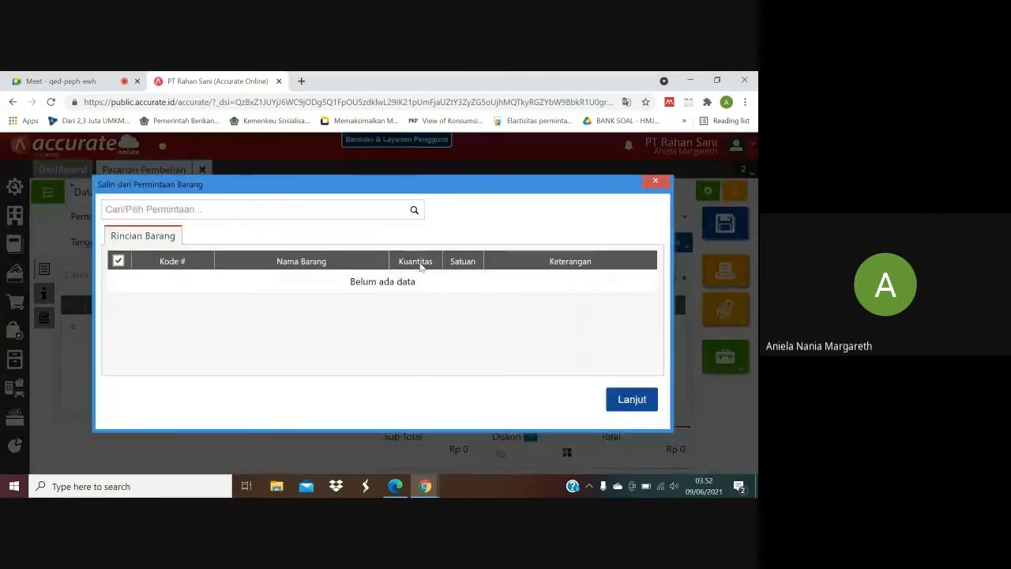
click(414, 211)
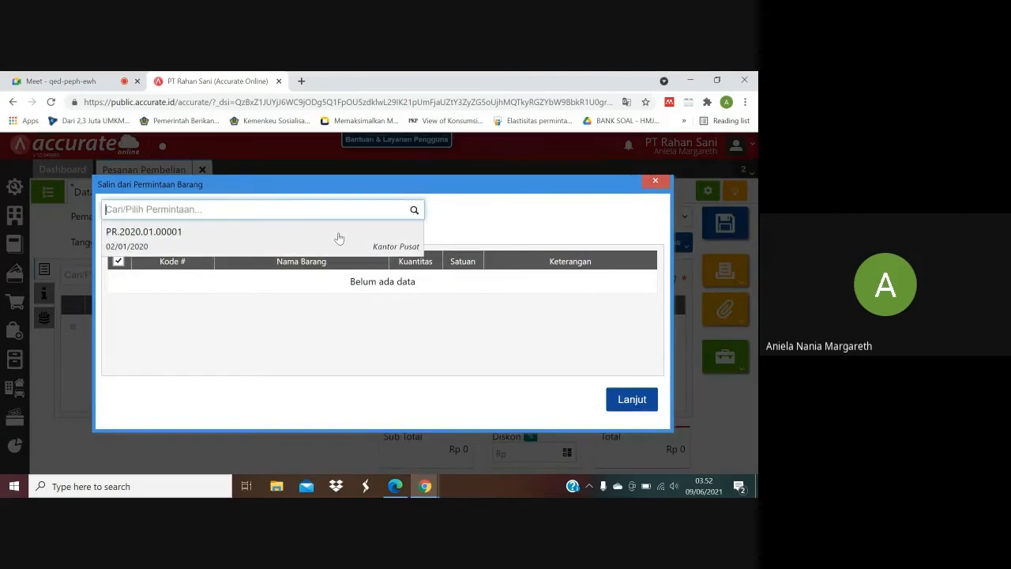
click(337, 239)
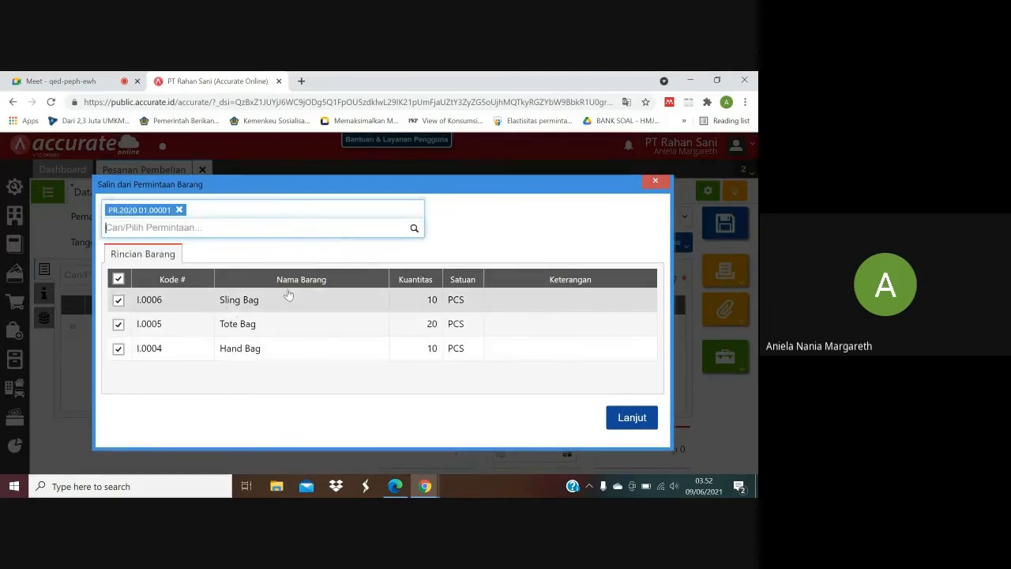
Check PT Bulan Terang's ordered items in the purchase PDF and deselect Sling Bag and Hand Bag, leaving only Tote Bag for copying.
click(395, 485)
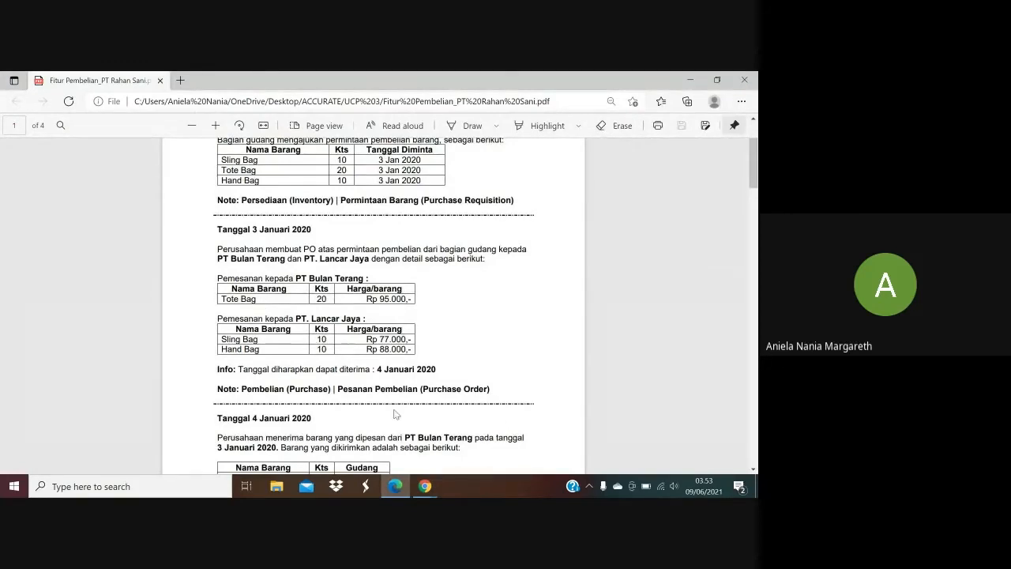
mouse_move(418, 488)
click(361, 431)
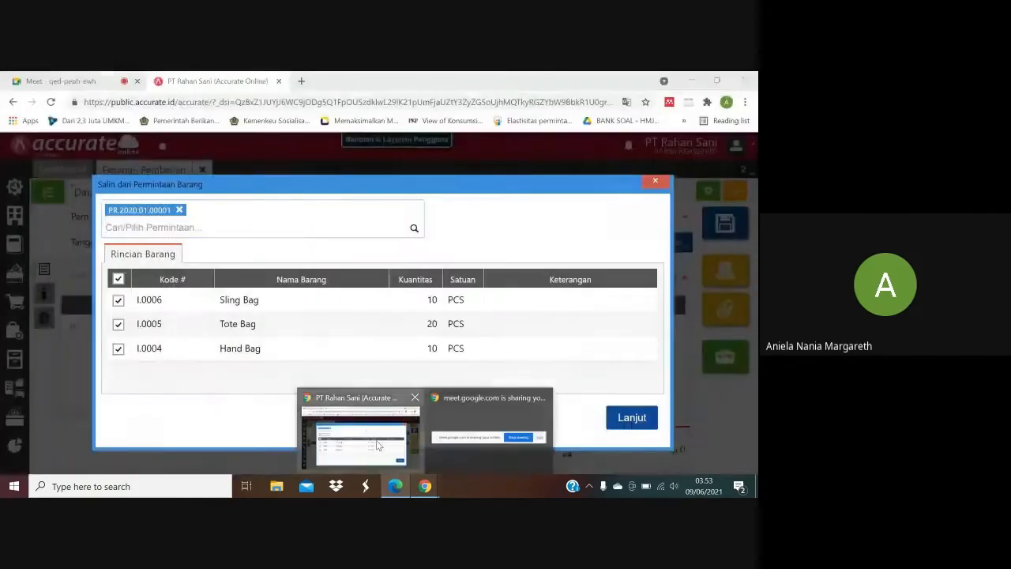
click(118, 301)
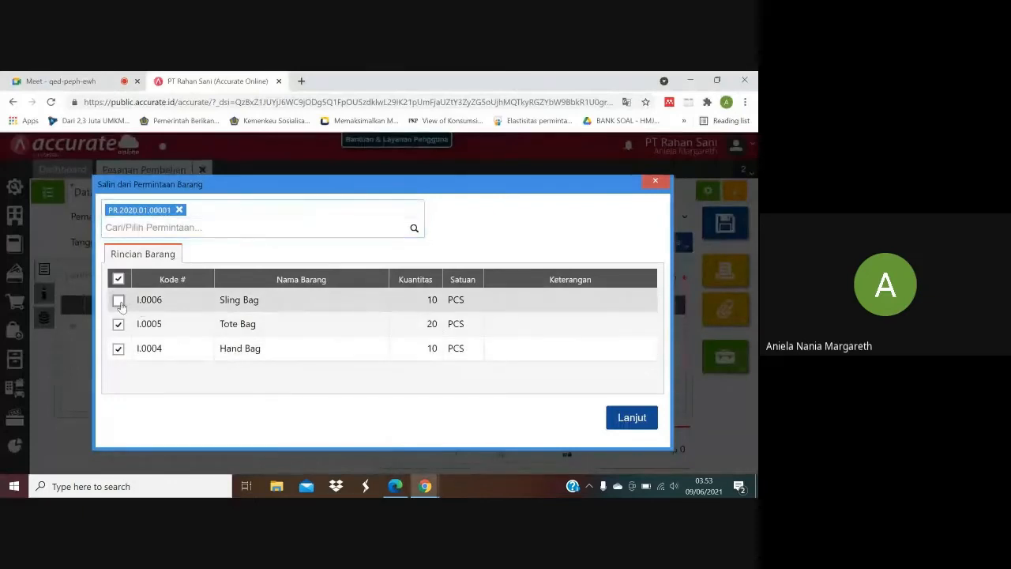
click(118, 348)
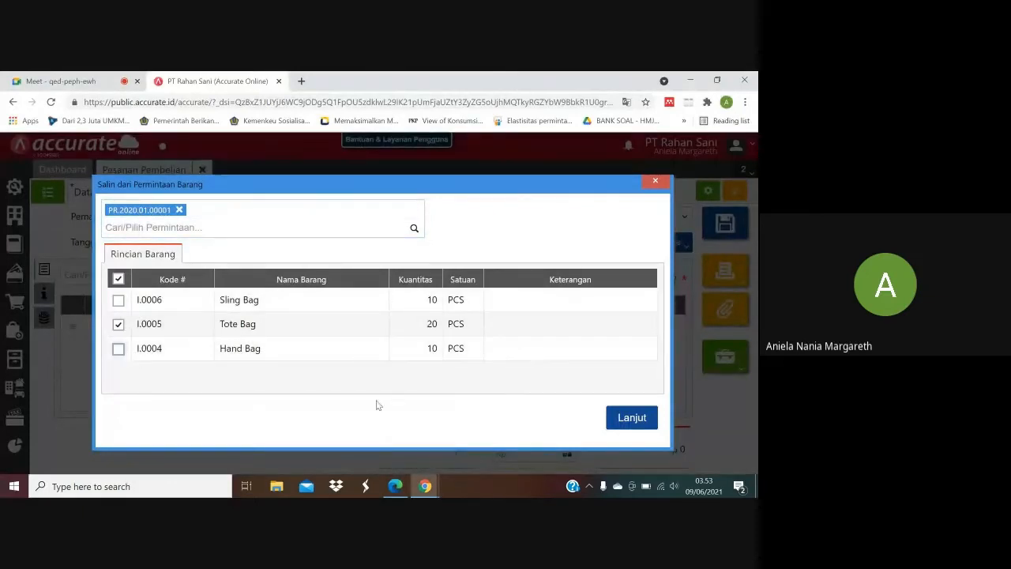
Copy the Tote Bag line into the purchase order, check its price in the purchase PDF and set the unit price to 95000.
click(619, 421)
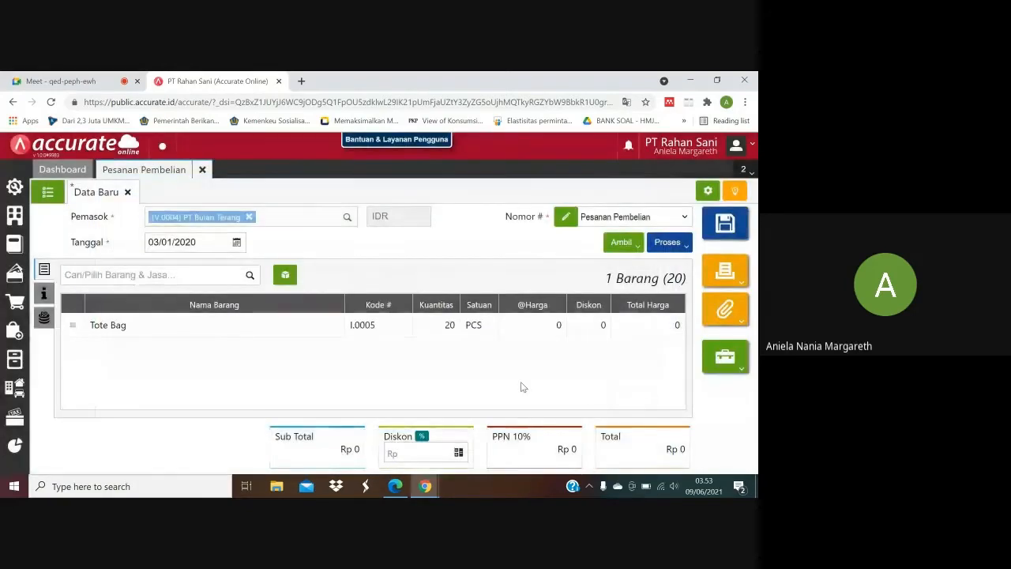
click(386, 330)
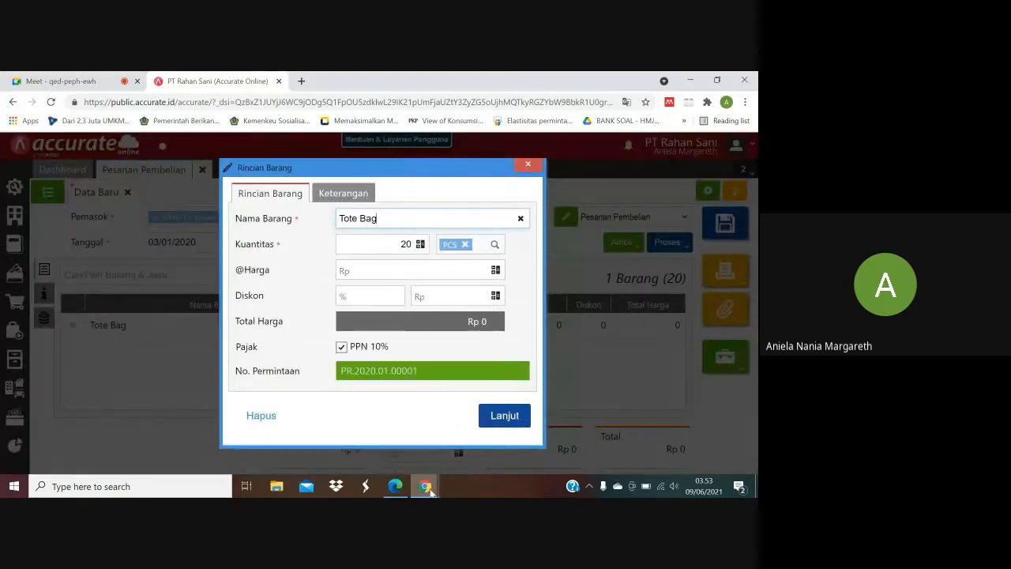
click(395, 486)
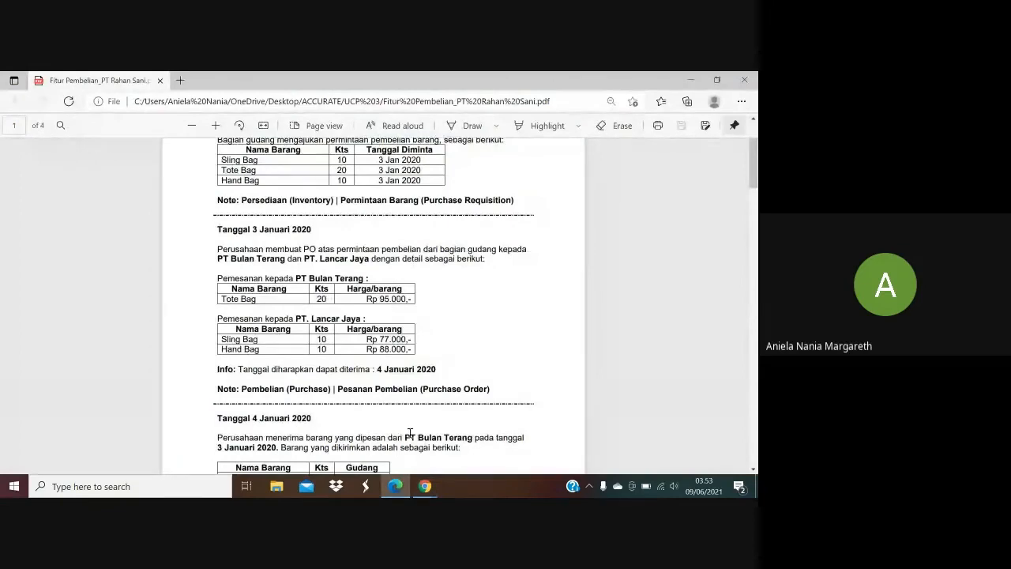
mouse_move(425, 488)
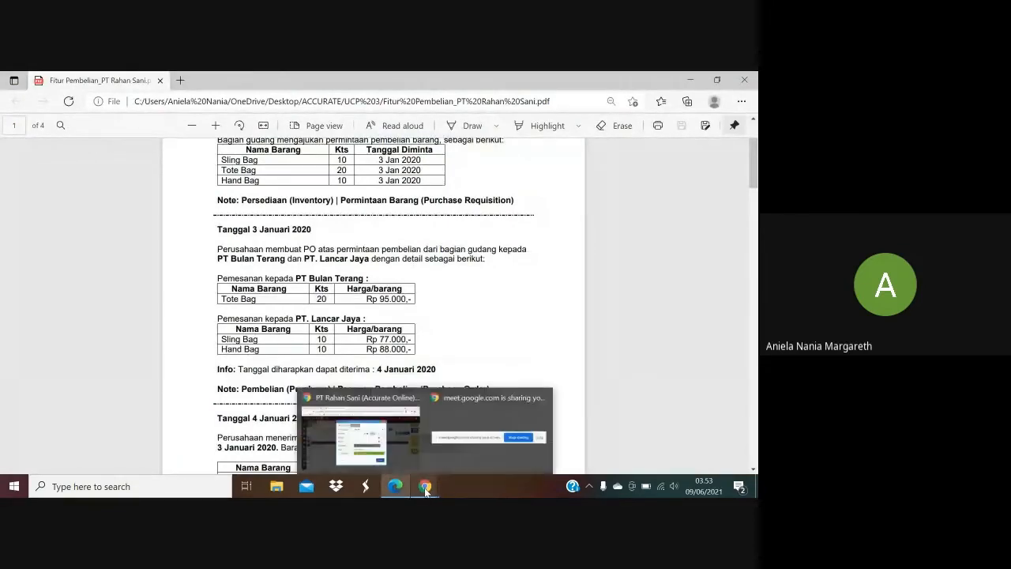
click(370, 433)
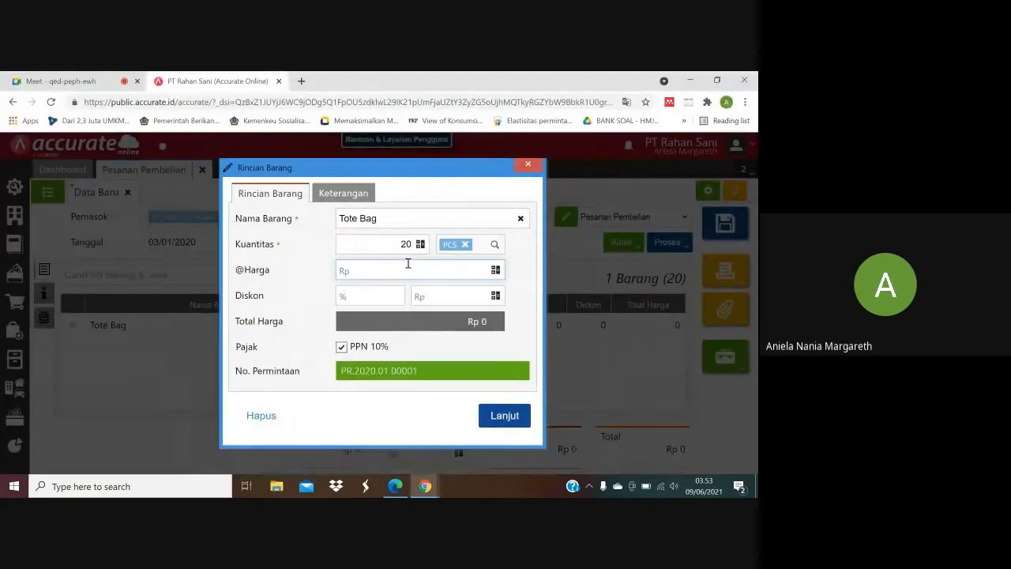
text(950000)
click(514, 415)
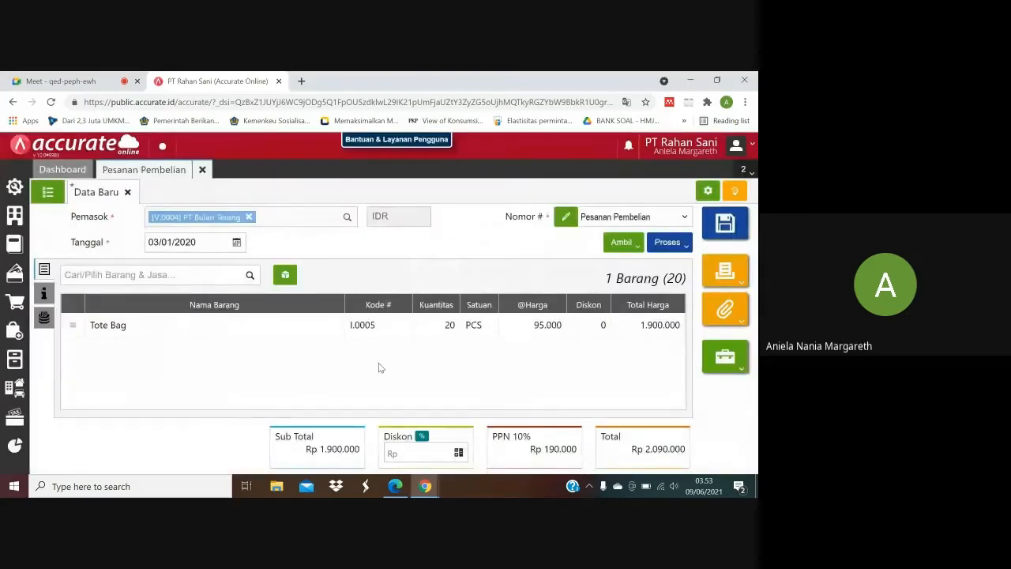
Check the expected receipt date in the purchase PDF and set the order's delivery date to 04/01/2020.
click(395, 486)
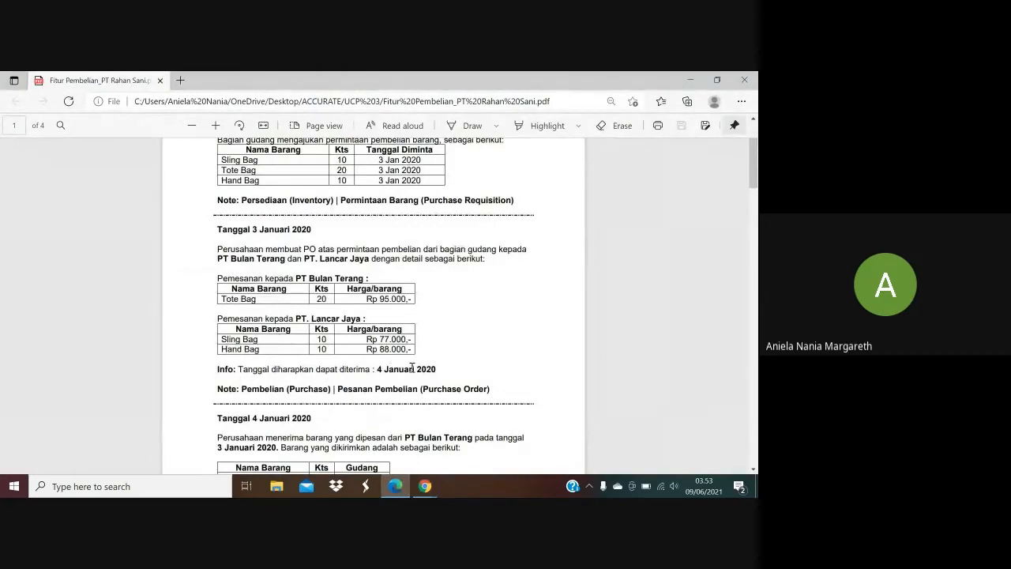
mouse_move(425, 486)
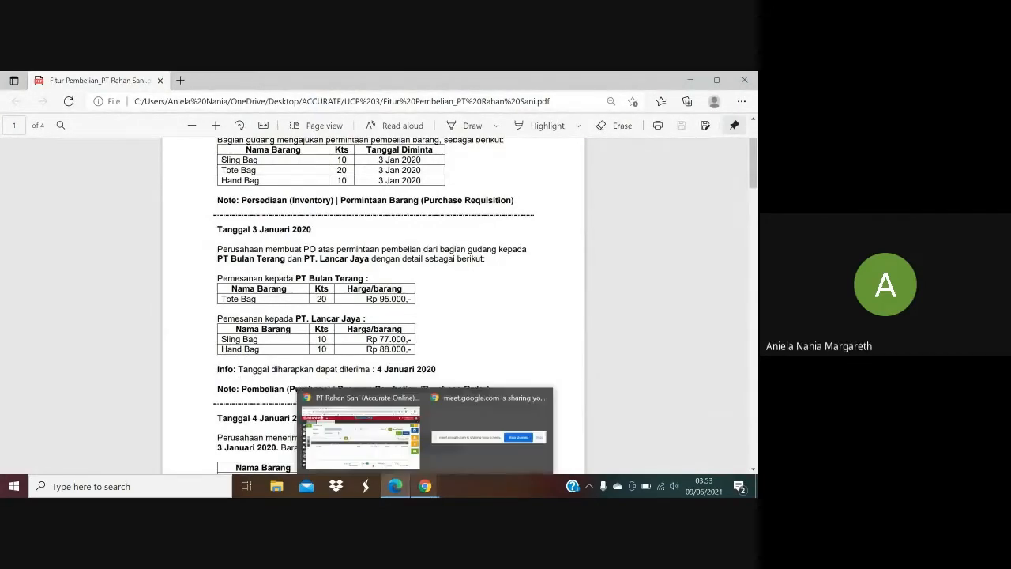
click(373, 439)
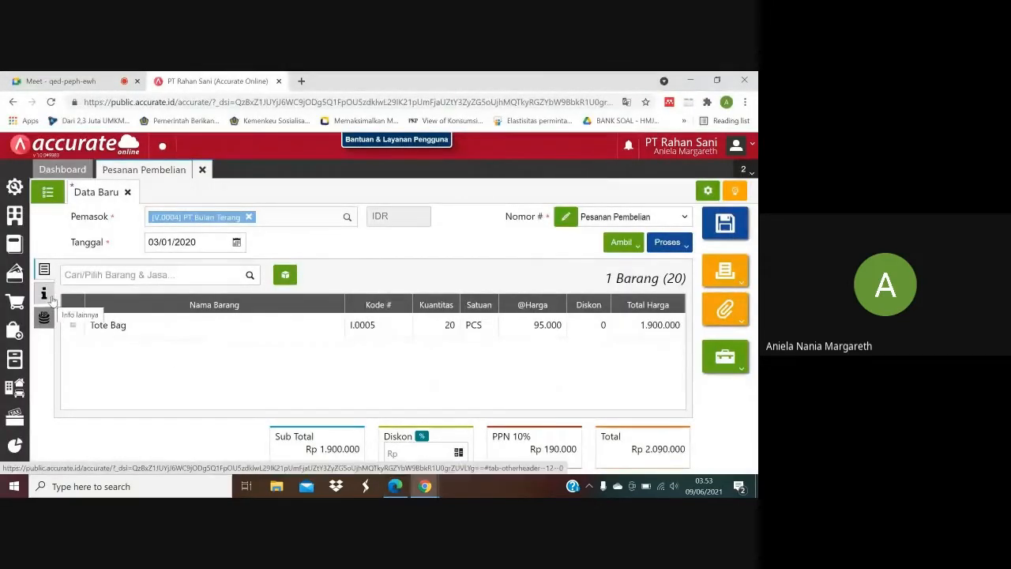
click(45, 294)
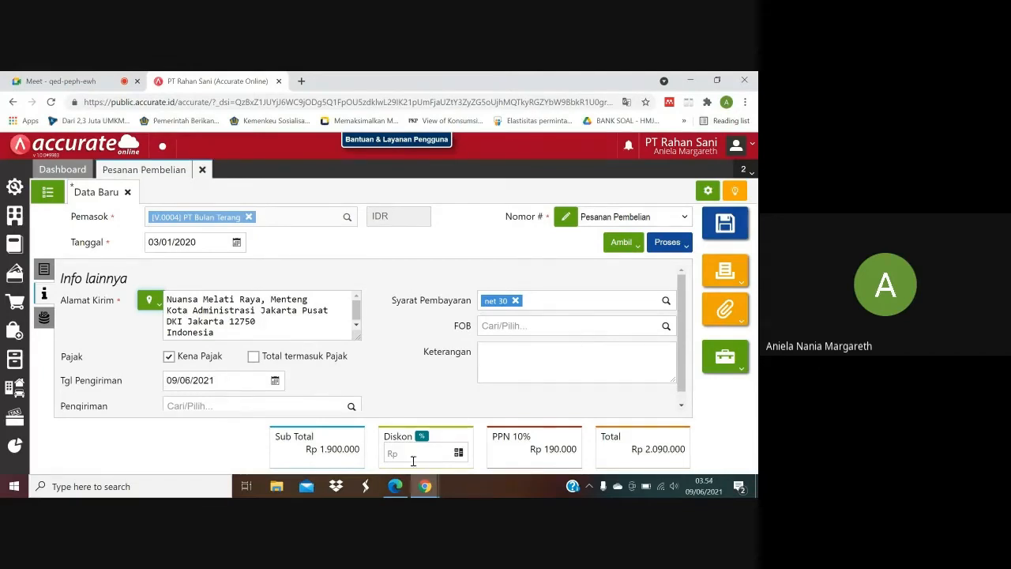
click(397, 488)
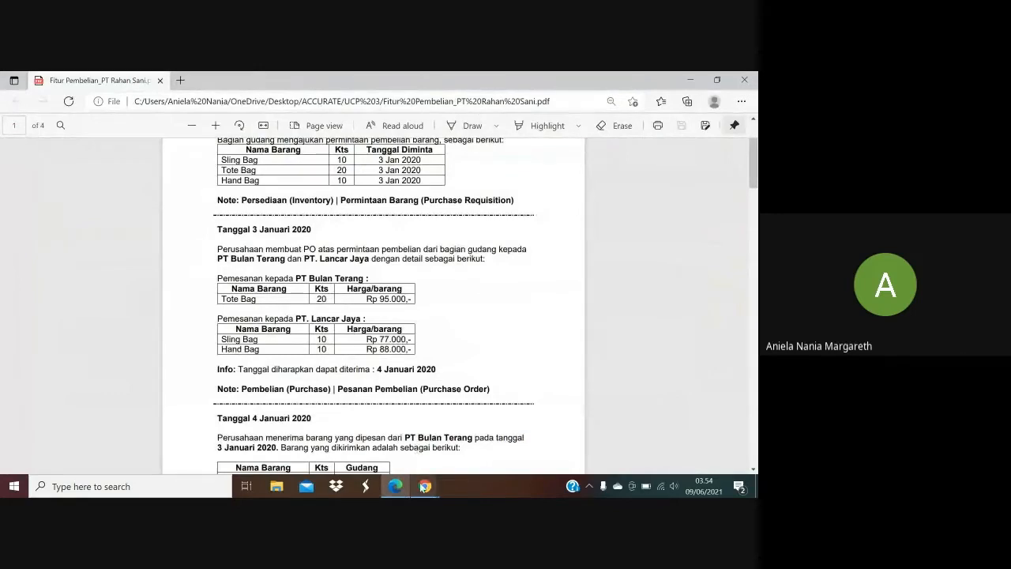
mouse_move(426, 486)
click(365, 430)
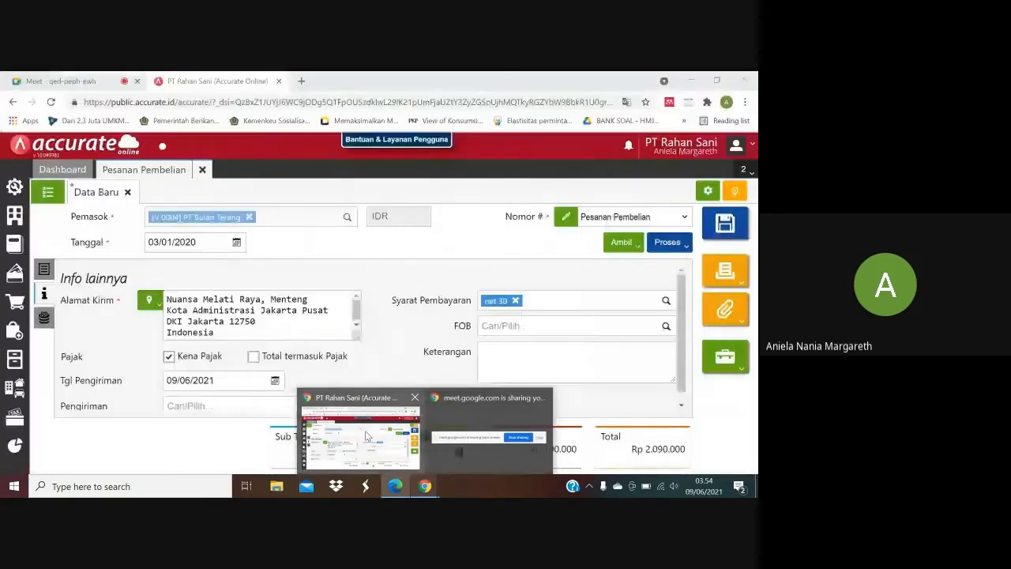
click(170, 380)
text(0)
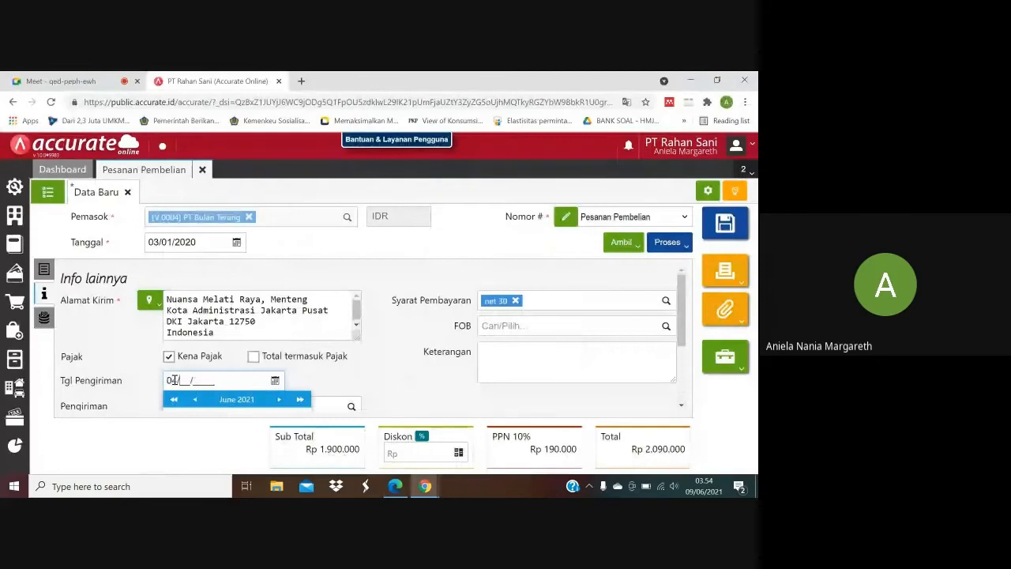
text(4/01/2020)
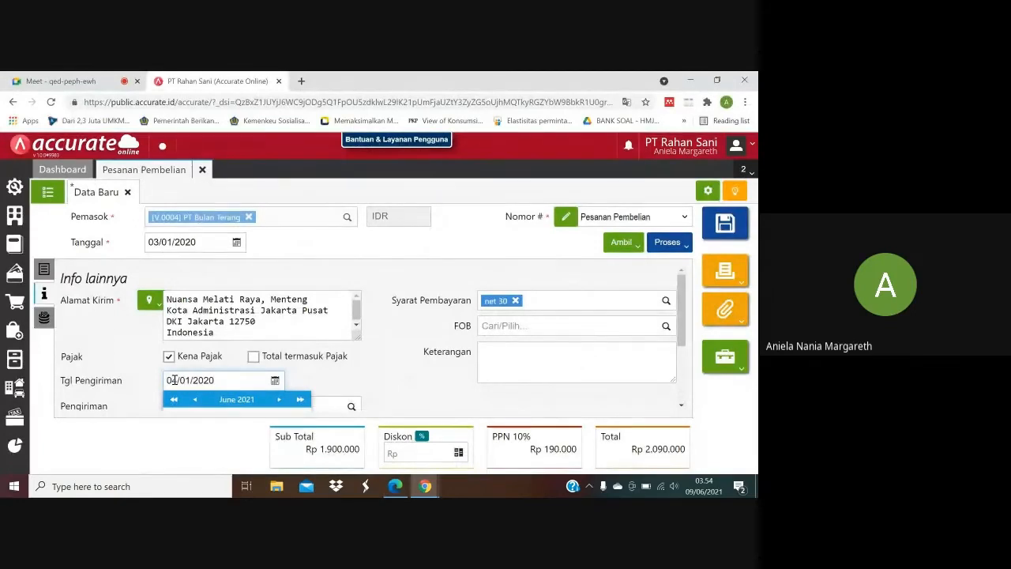
click(332, 377)
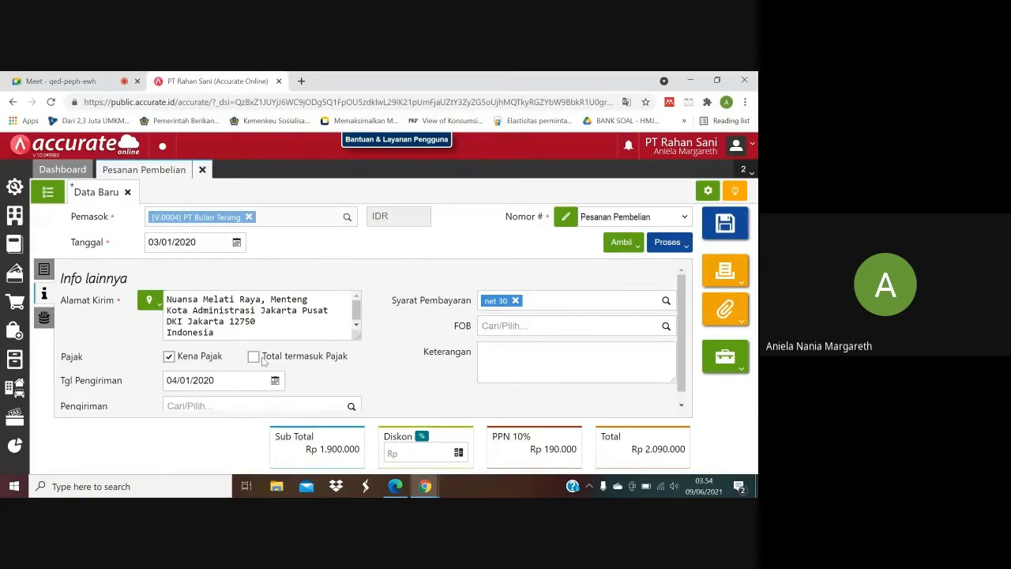
Review the item lines and additional information of the PT Bulan Terang purchase order and save it.
click(44, 270)
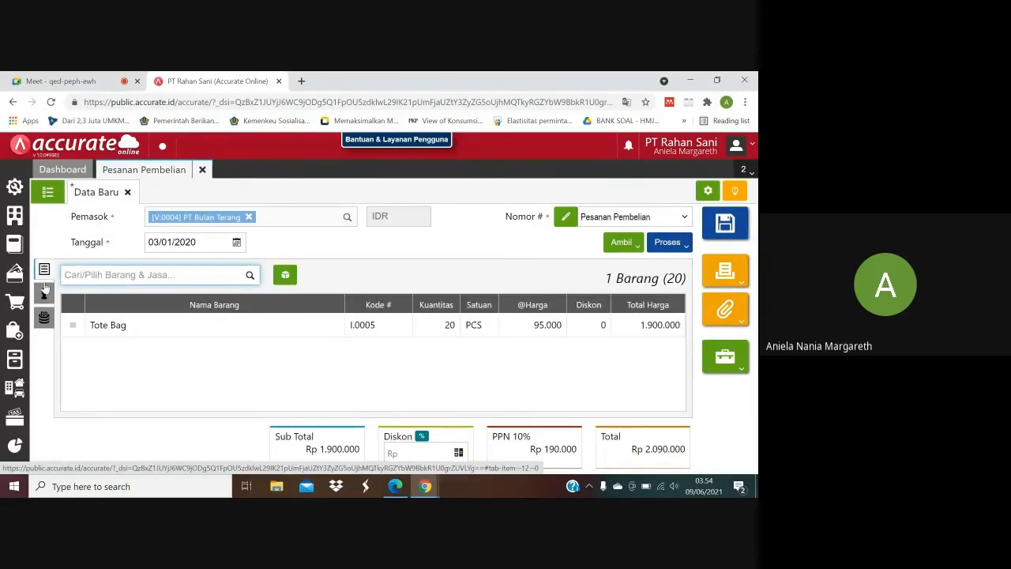
click(45, 295)
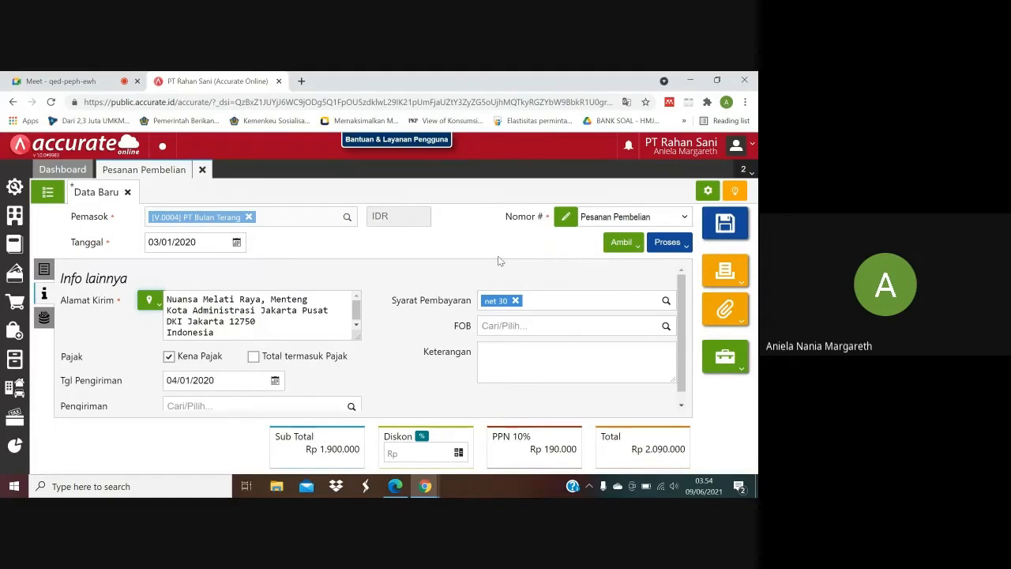
click(742, 224)
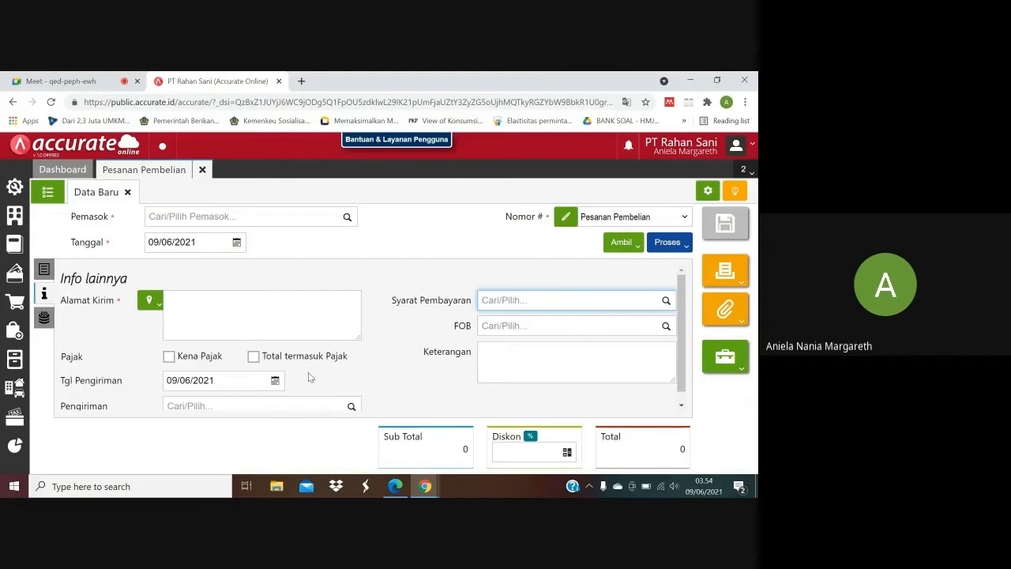
Check the second order's supplier in the purchase PDF and select PT. Lancar Jaya as the new purchase order's supplier.
click(396, 485)
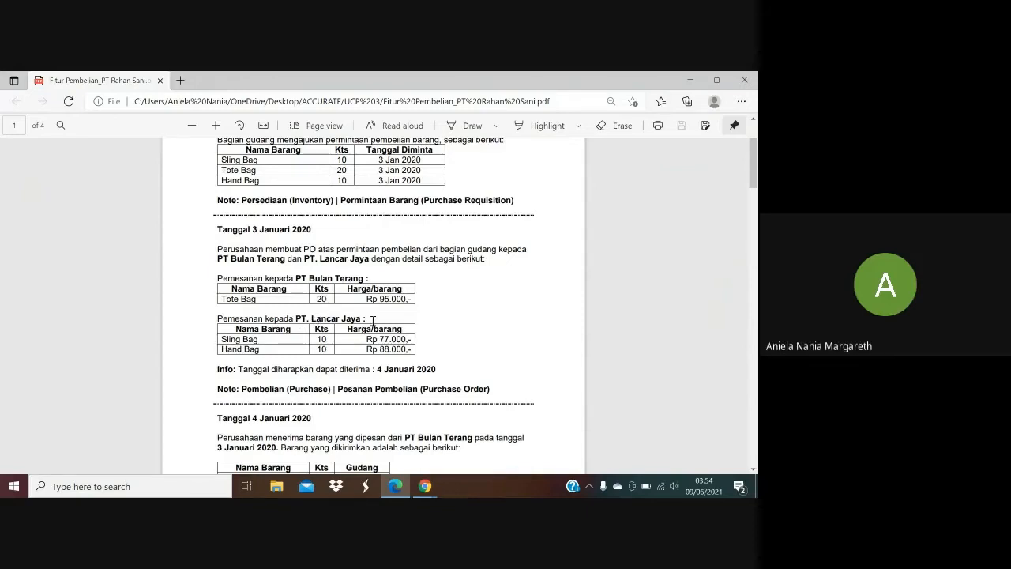
mouse_move(425, 491)
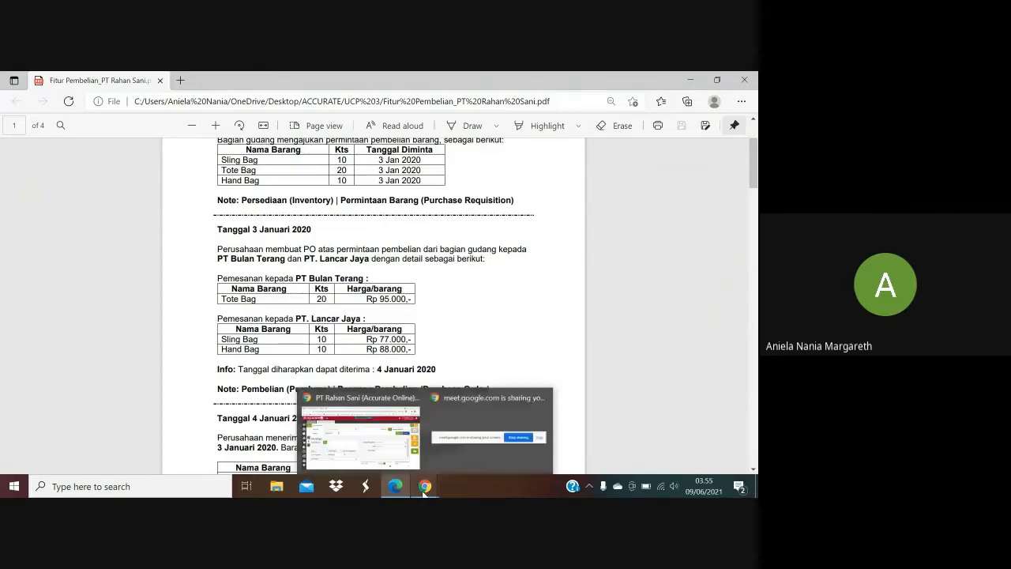
click(388, 452)
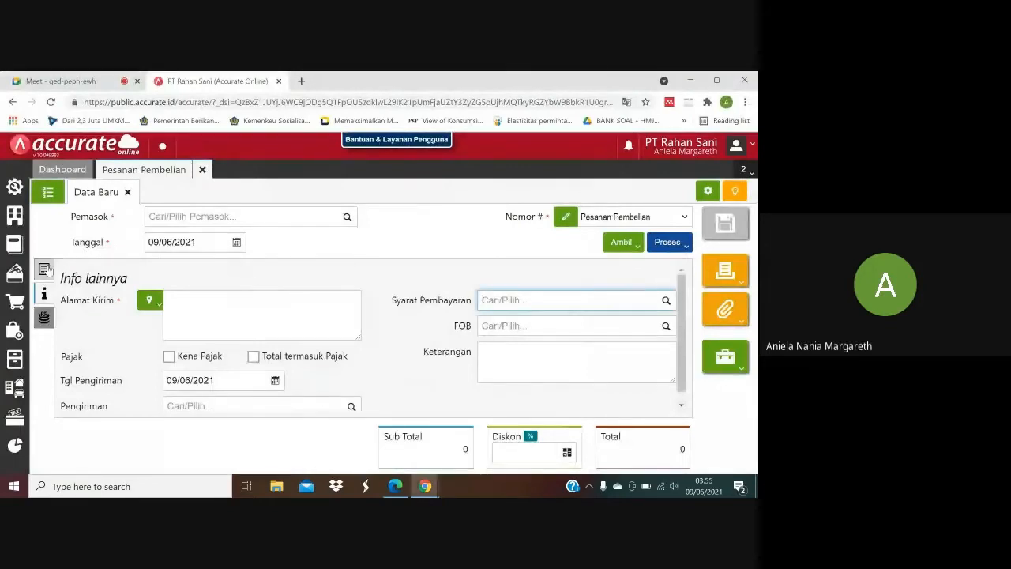
click(45, 269)
click(186, 218)
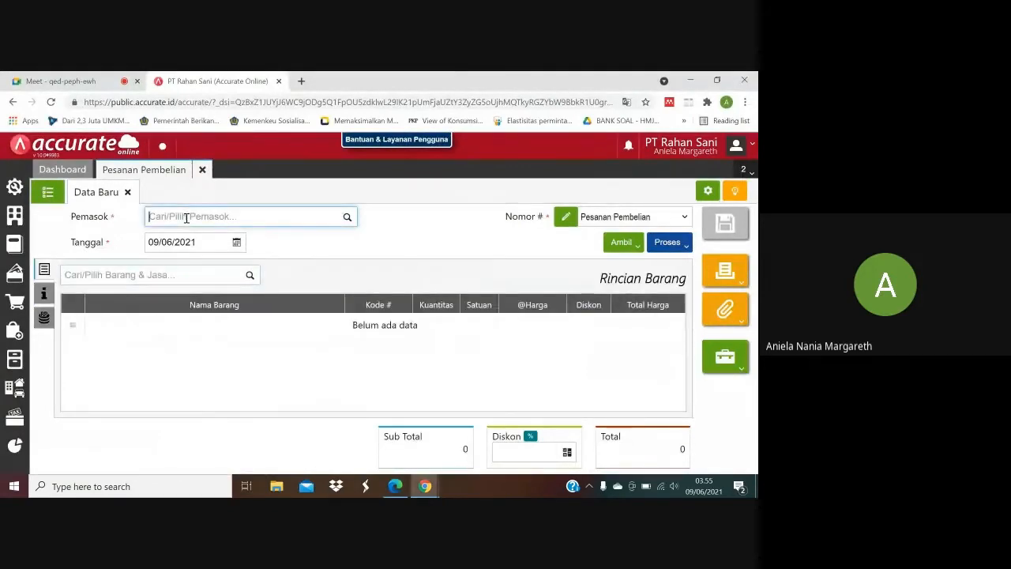
text(pt la)
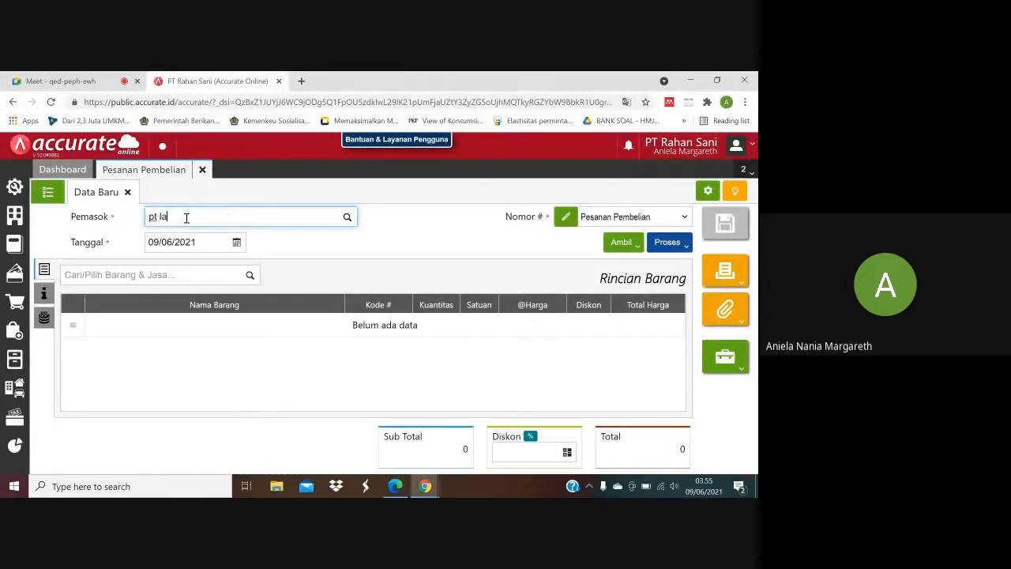
text(nd)
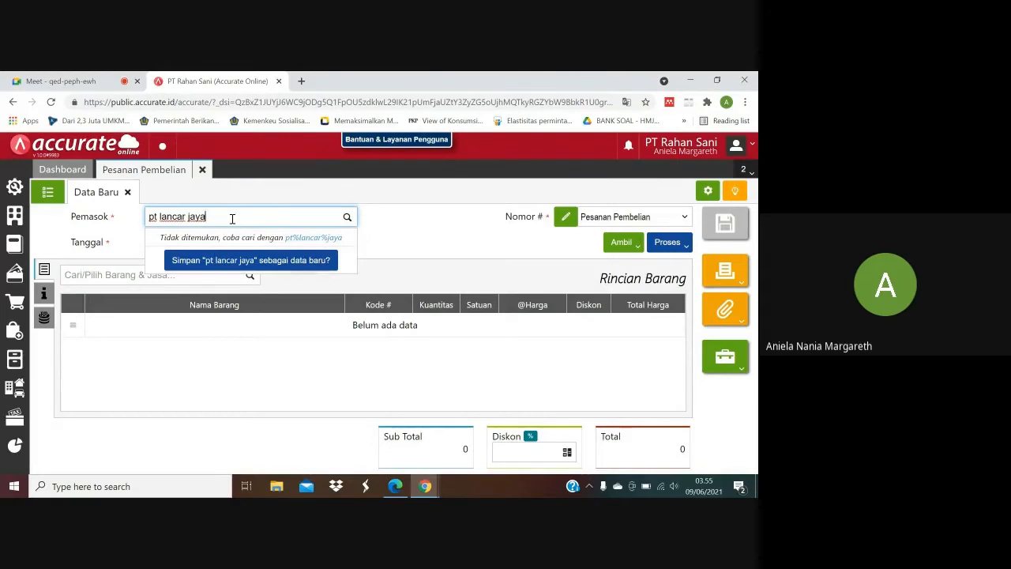
key(BackSpace)
key(BackSpace)
key(BackSpace)
key(BackSpace)
key(BackSpace)
key(BackSpace)
key(BackSpace)
key(BackSpace)
key(BackSpace)
key(BackSpace)
key(BackSpace)
key(BackSpace)
key(BackSpace)
text(Lan)
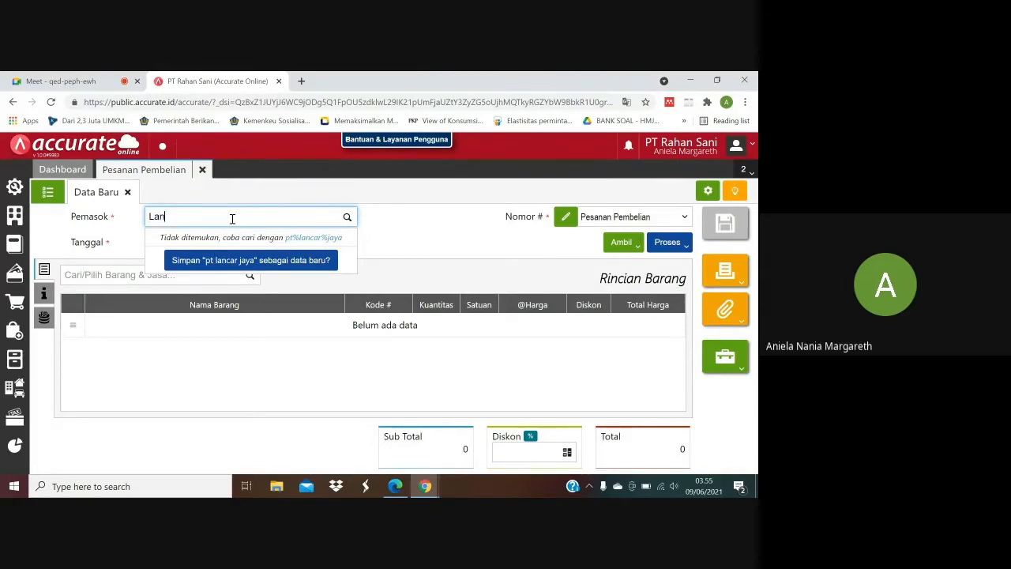
text(car)
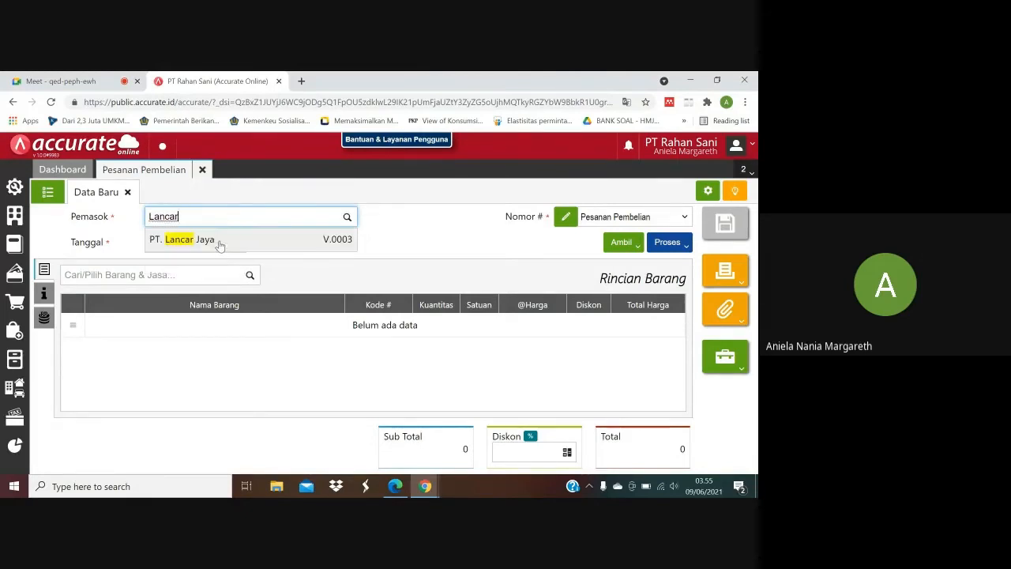
click(220, 246)
Set the date of the PT. Lancar Jaya purchase order to 03/01/2020.
click(196, 242)
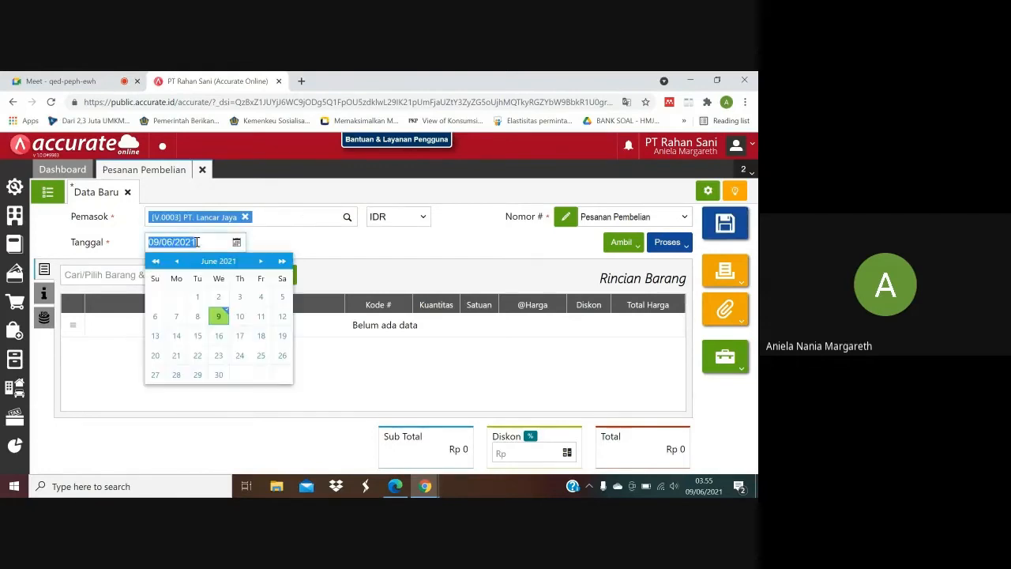
text(03/01/)
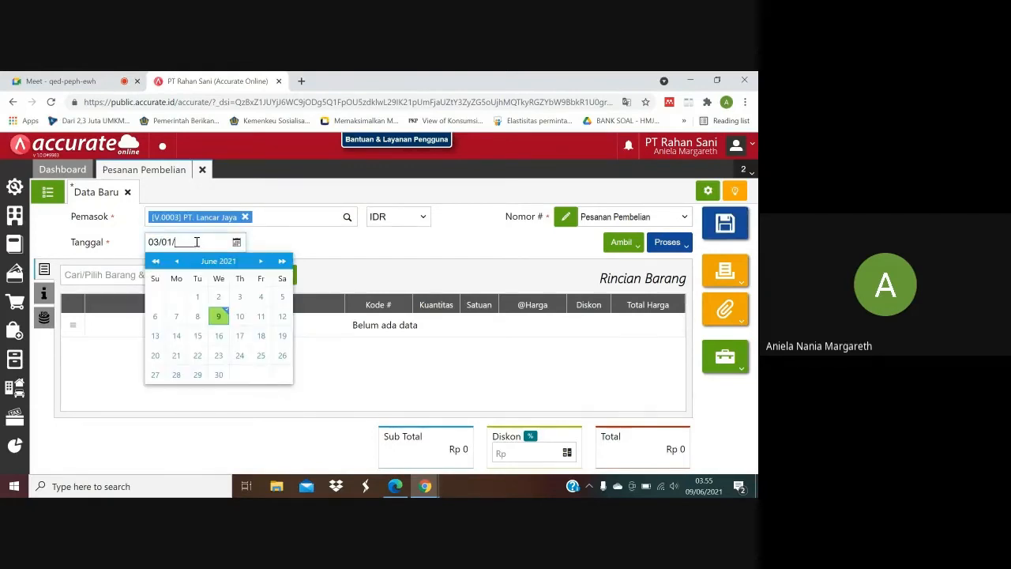
text(2020)
click(323, 248)
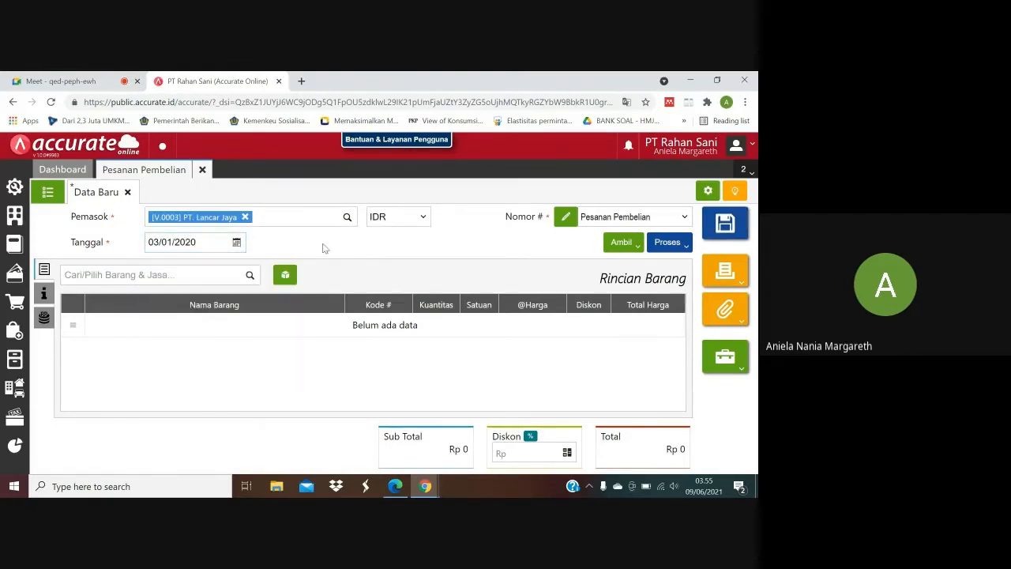
Copy the Sling Bag and Hand Bag lines from the 02/01/2020 requisition into the order, checking them against the purchase PDF.
click(638, 246)
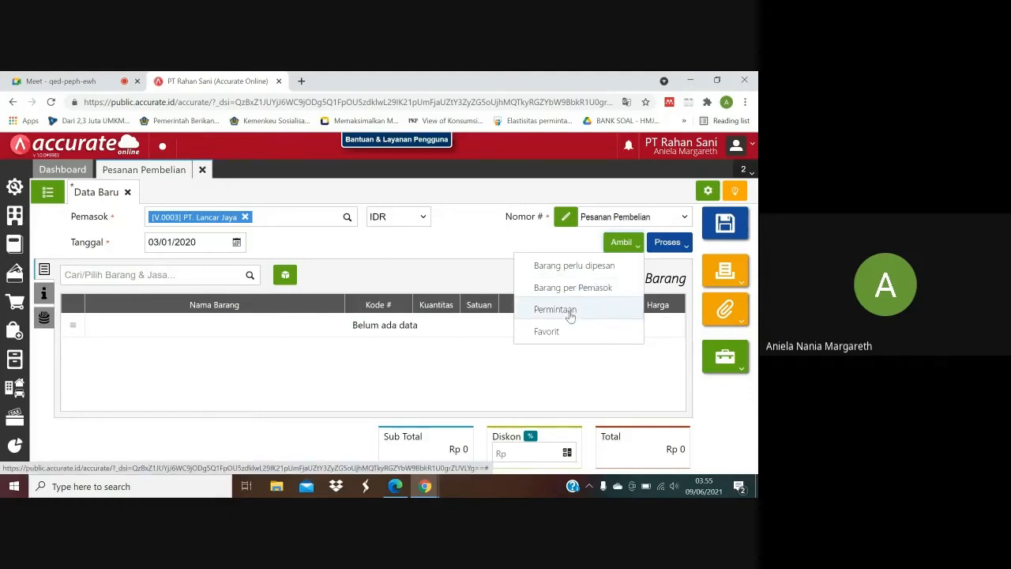
click(570, 311)
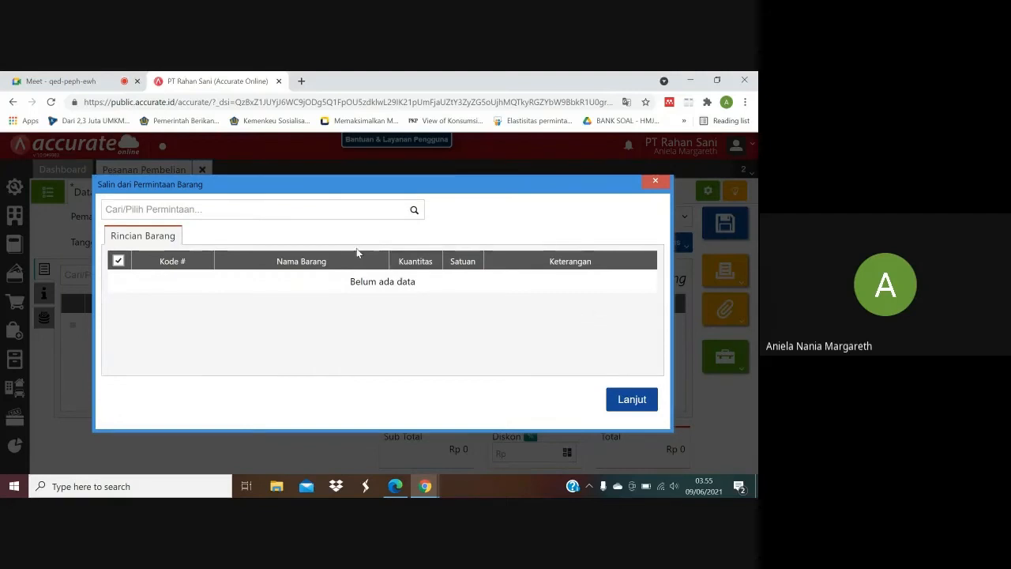
click(414, 212)
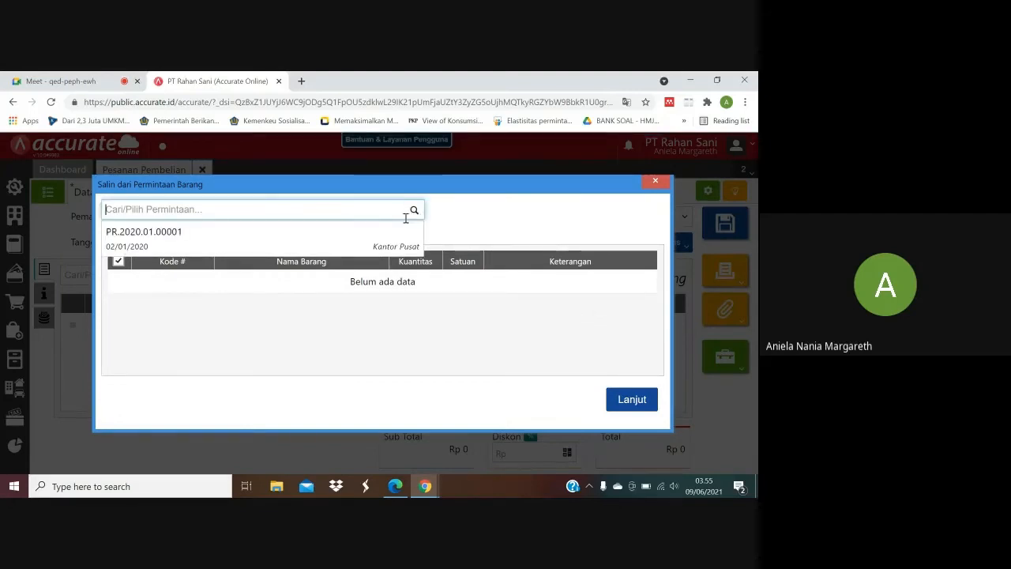
click(382, 234)
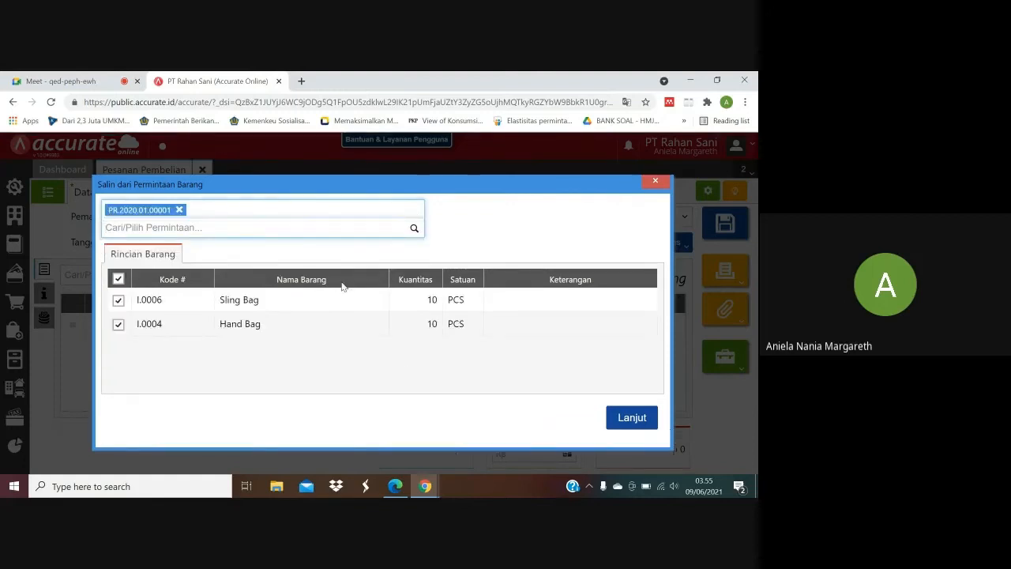
click(406, 494)
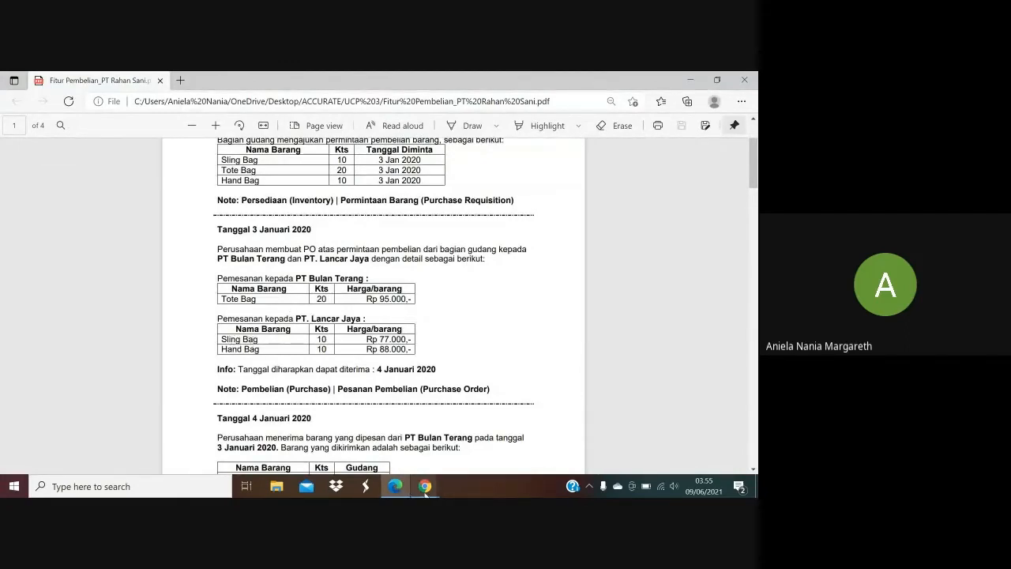
mouse_move(425, 489)
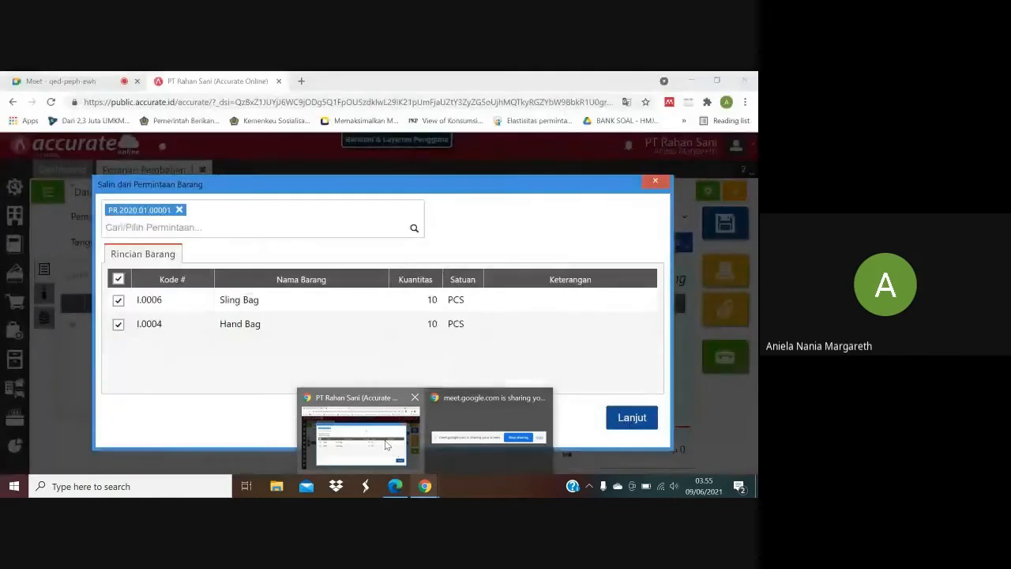
click(361, 438)
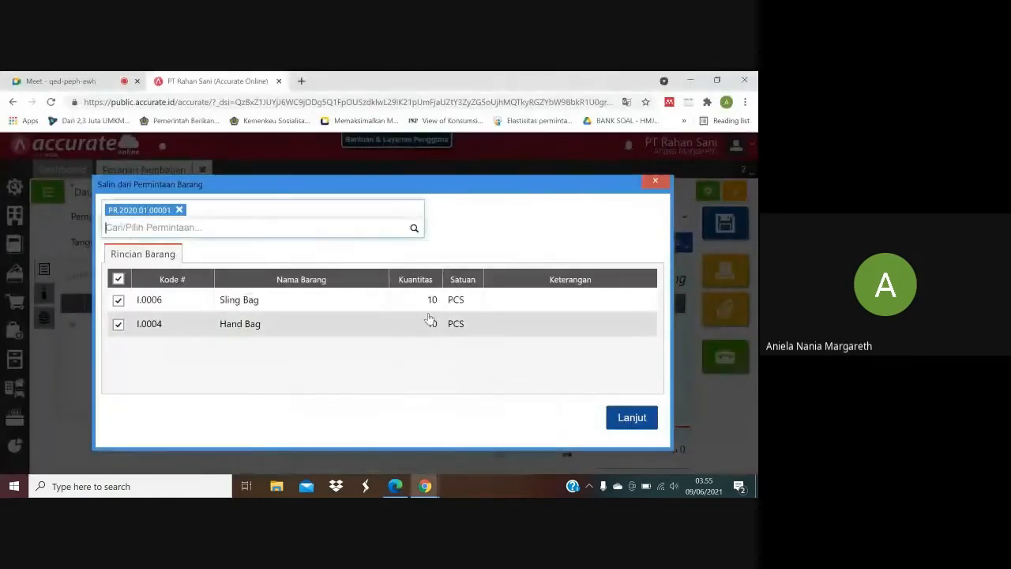
click(637, 420)
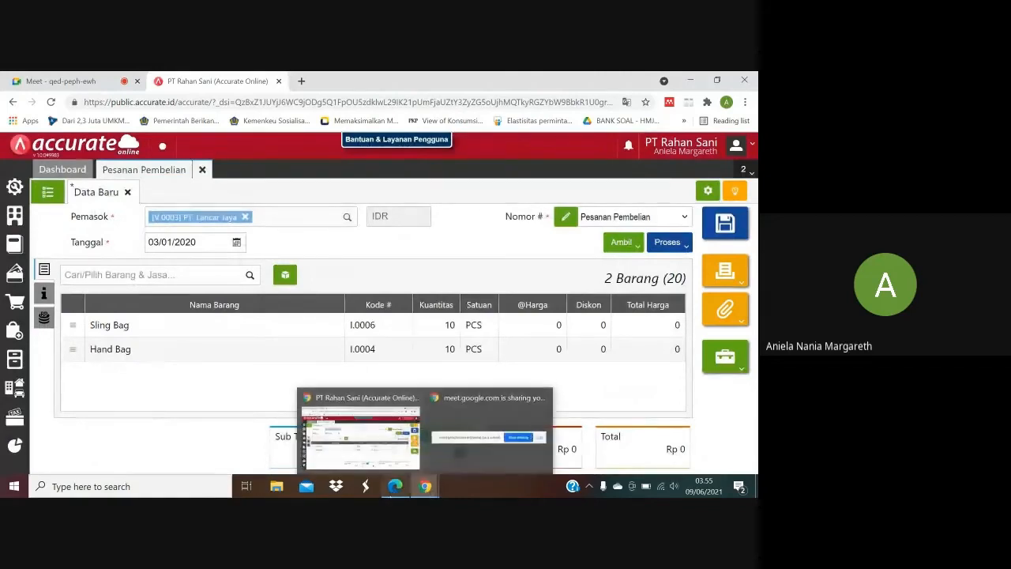
Check the PT. Lancar Jaya prices in the purchase PDF and set the Sling Bag's unit price to Rp 77.000.
mouse_move(395, 490)
click(408, 435)
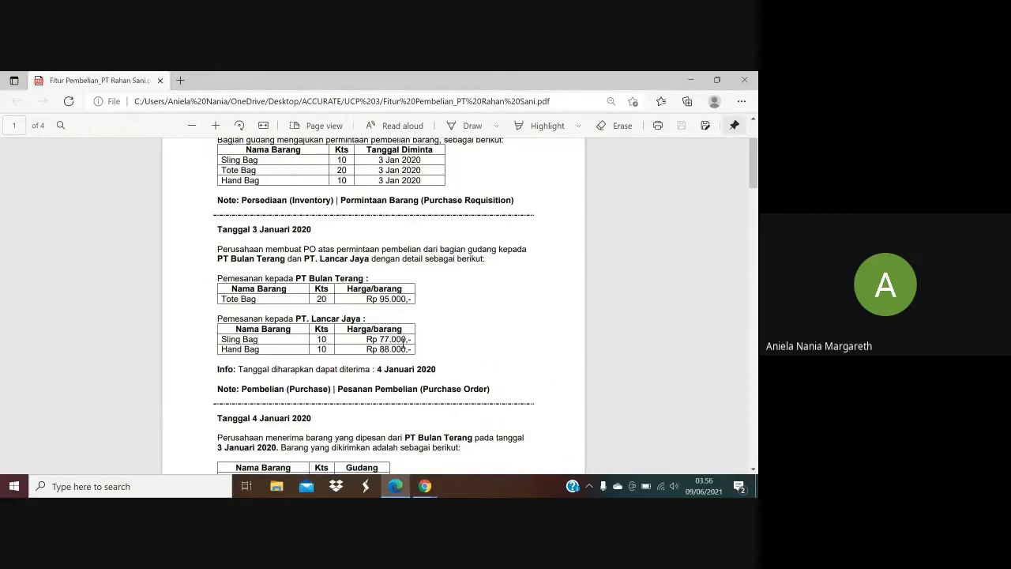
mouse_move(422, 485)
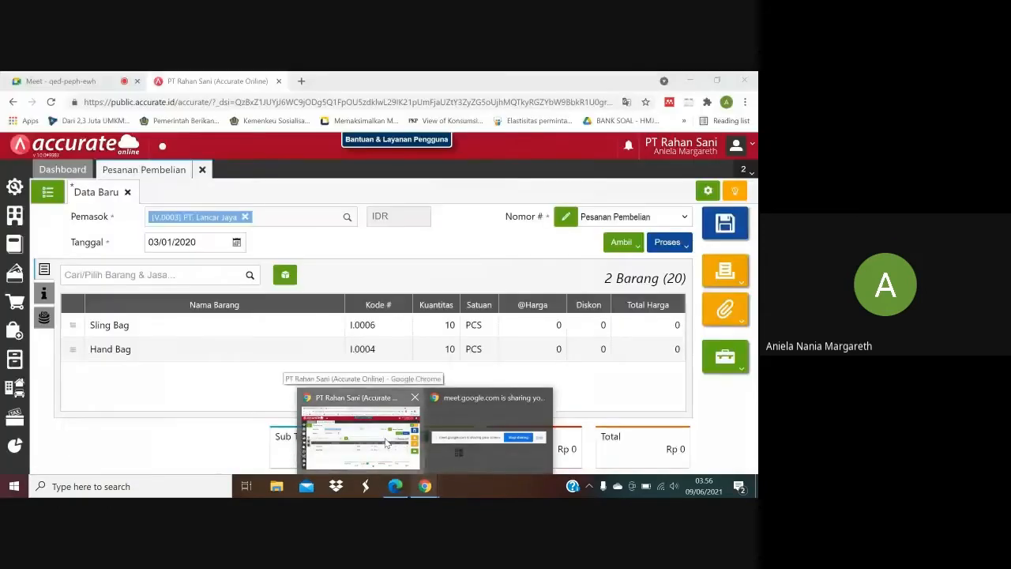
click(386, 443)
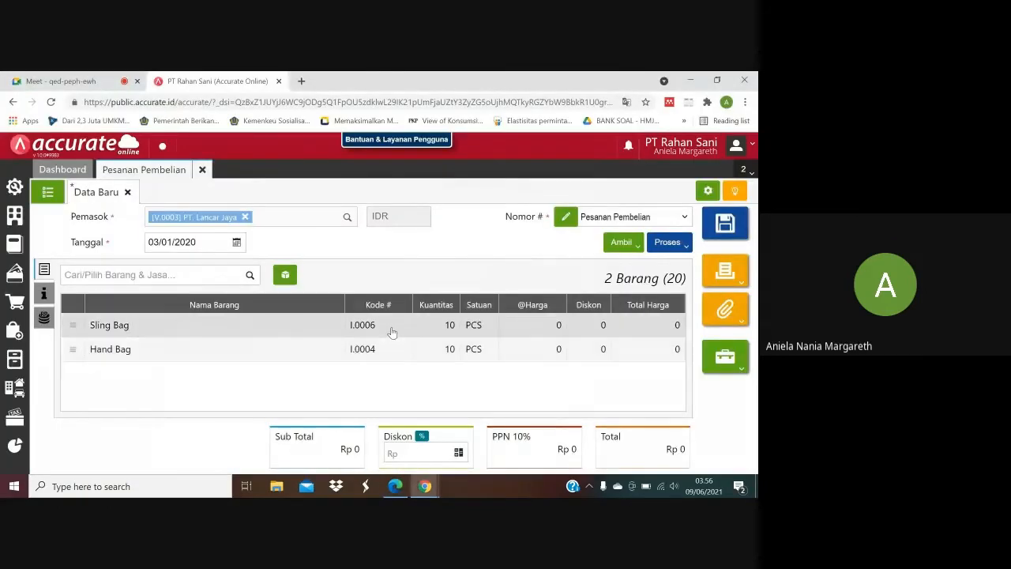
click(391, 327)
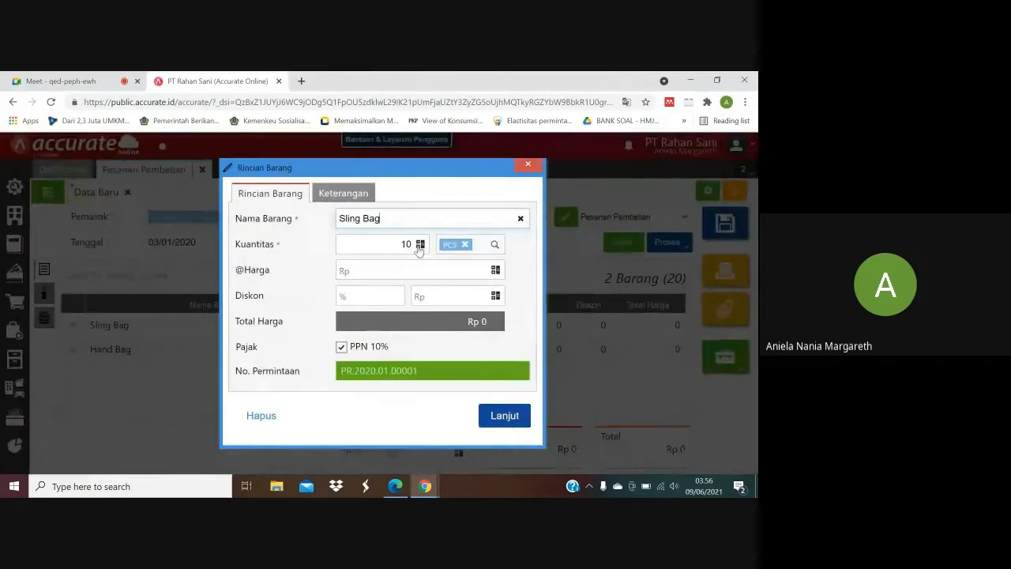
click(430, 276)
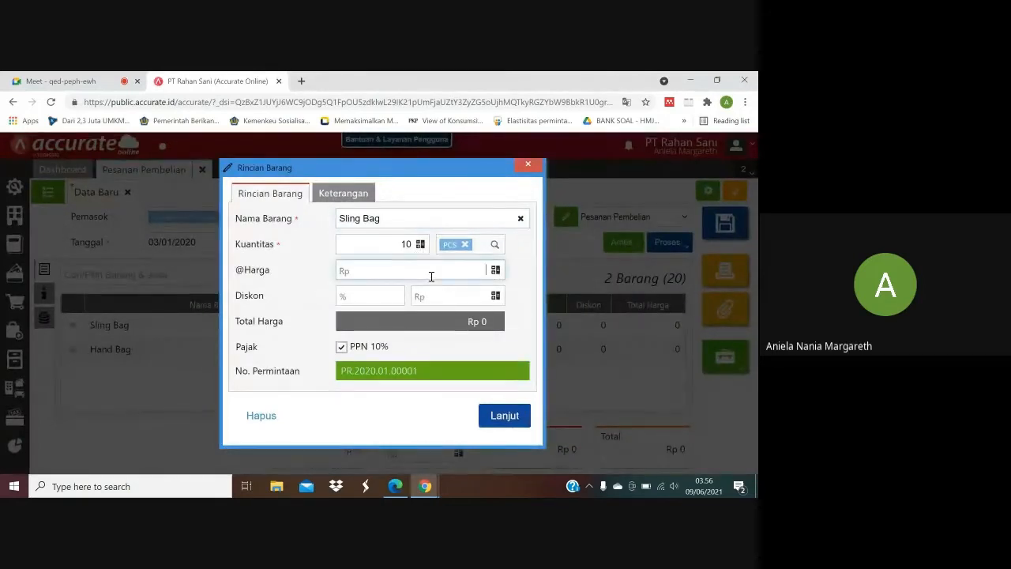
text(770000)
key(BackSpace)
click(498, 419)
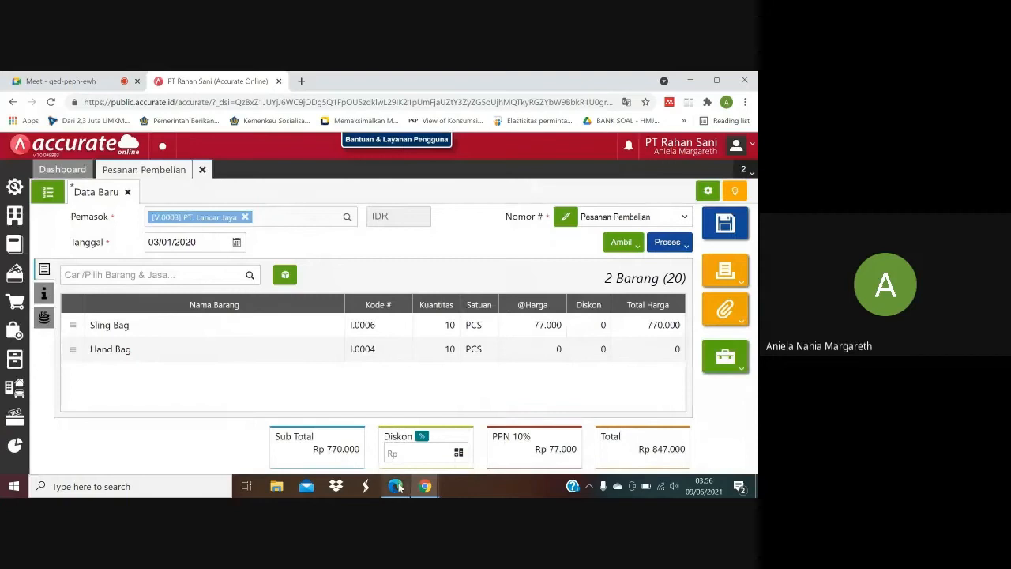
Look up the Hand Bag's price in the purchase PDF and set its unit price to Rp 88.000.
click(395, 485)
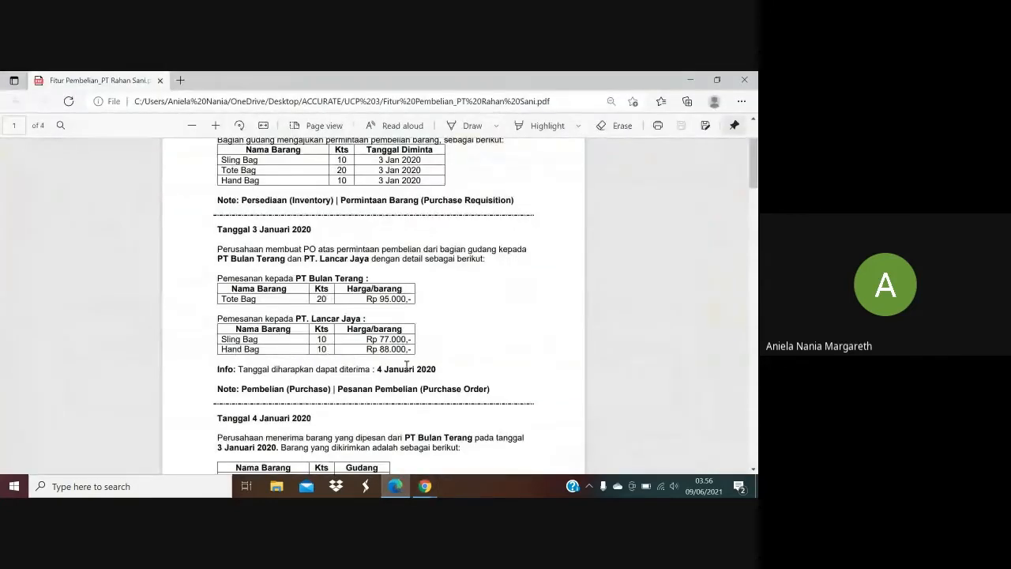
mouse_move(425, 486)
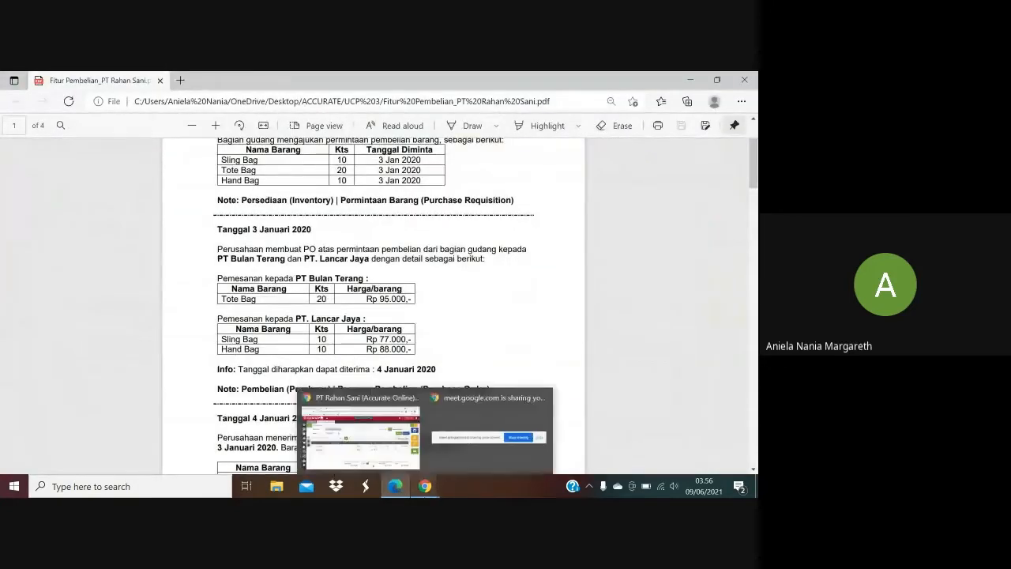
click(387, 448)
click(453, 357)
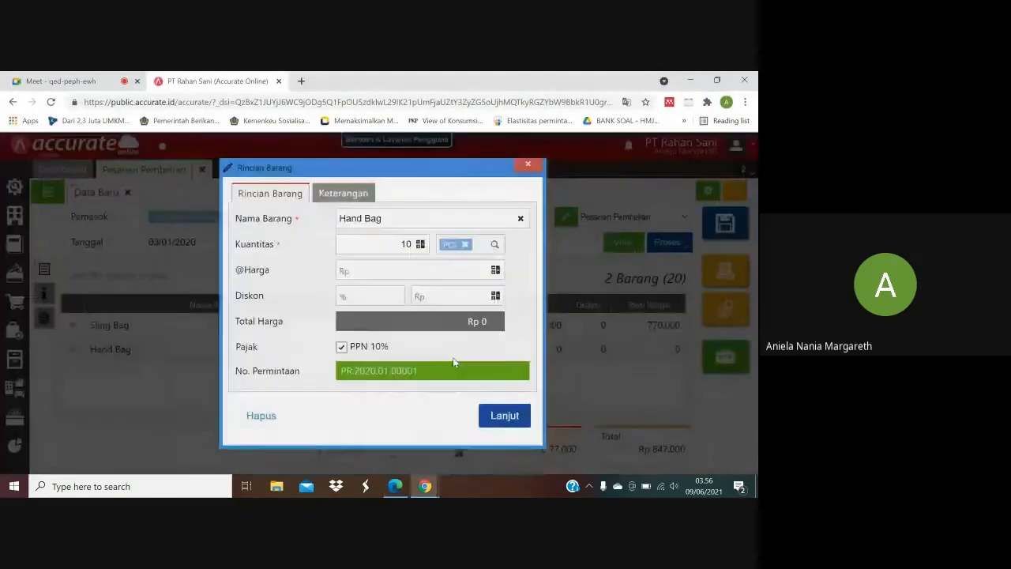
click(477, 270)
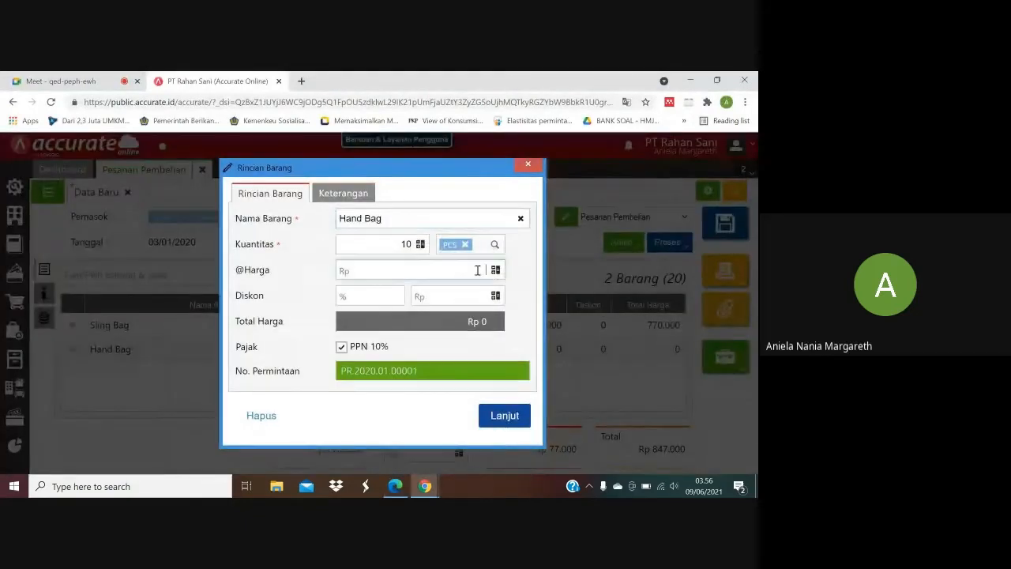
text(880000)
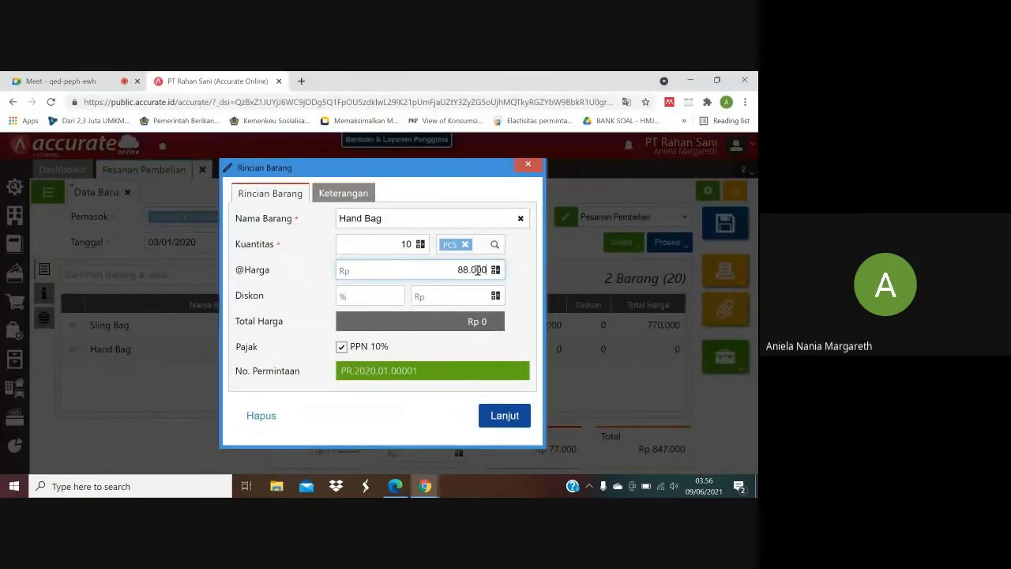
click(498, 415)
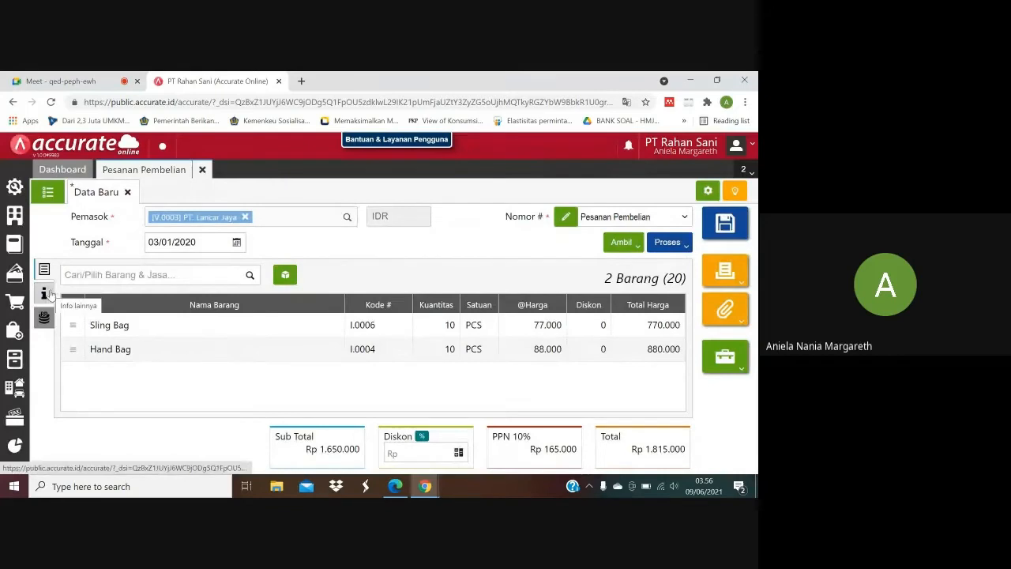
Set the PT. Lancar Jaya order's delivery date to 04/01/2020 and verify it against the purchase PDF.
click(45, 294)
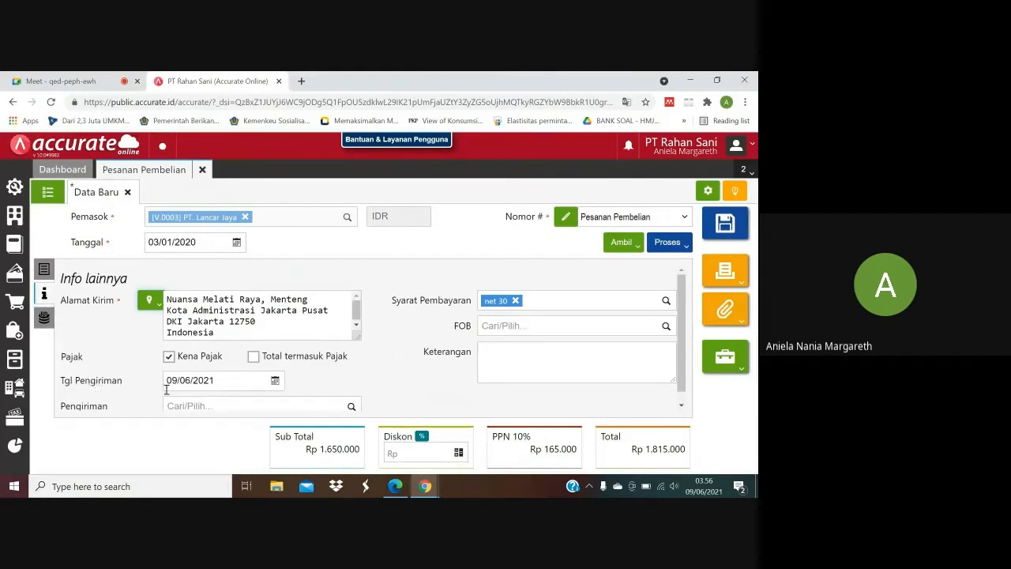
click(219, 380)
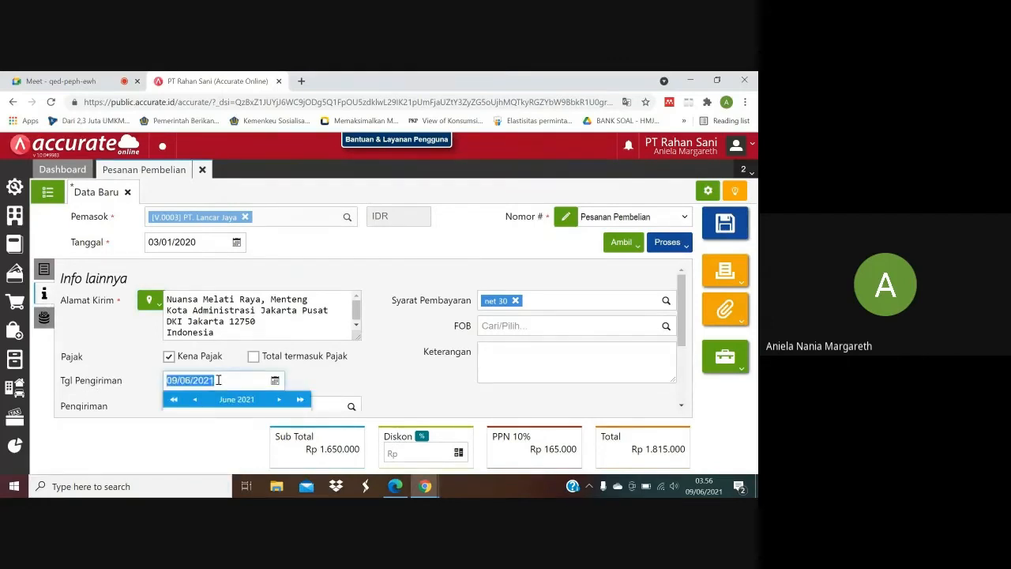
text(0)
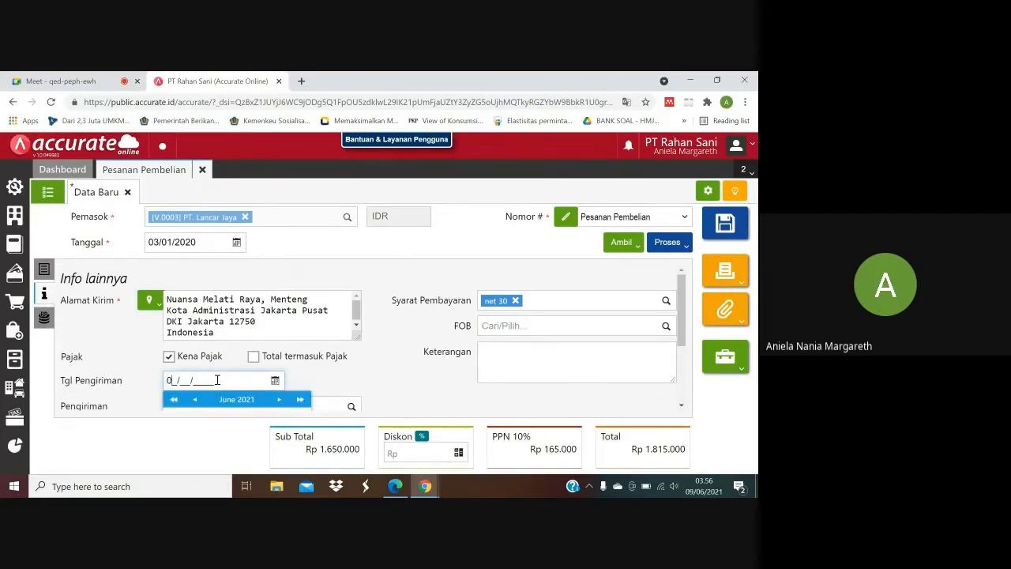
text(4/01/2020)
click(395, 485)
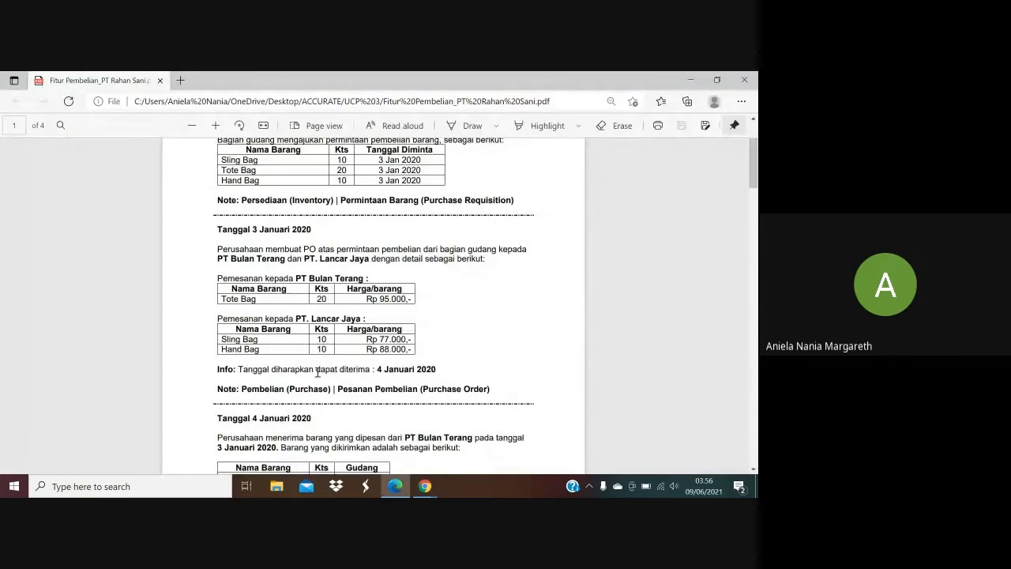
mouse_move(425, 486)
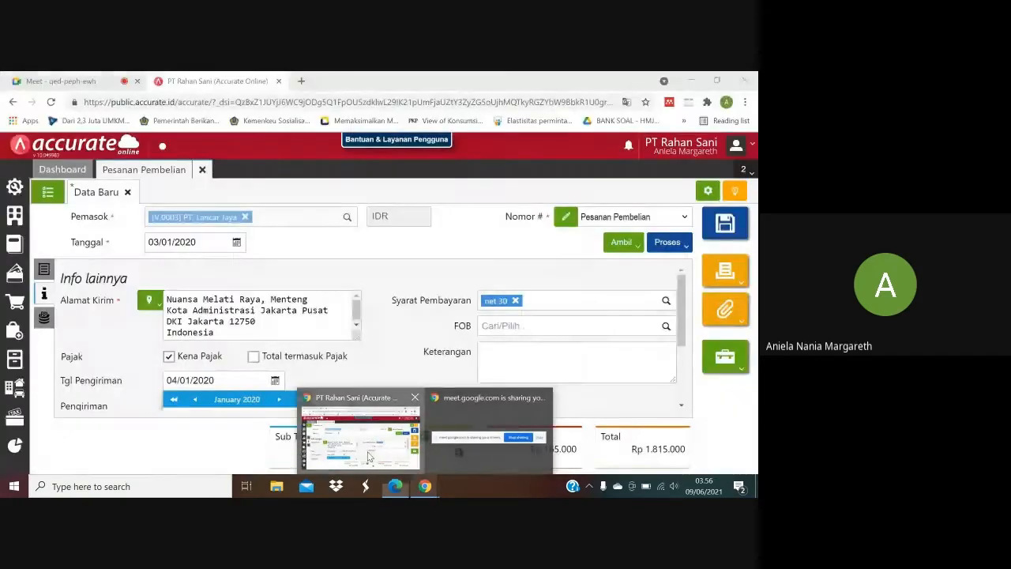
click(367, 456)
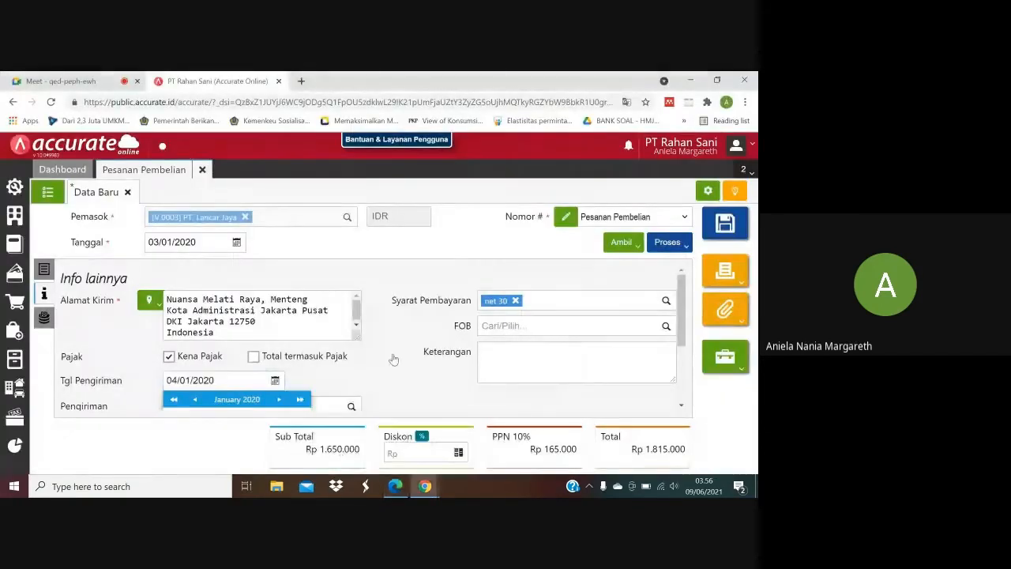
Review the order's item lines against the purchase PDF, then save the PT. Lancar Jaya purchase order and close the form.
click(44, 269)
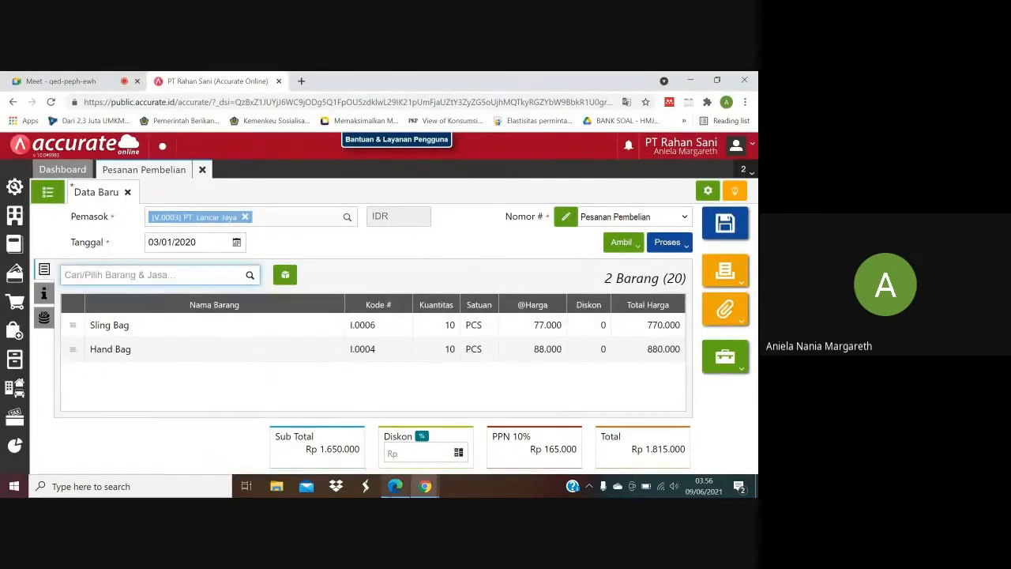
click(395, 486)
click(395, 486)
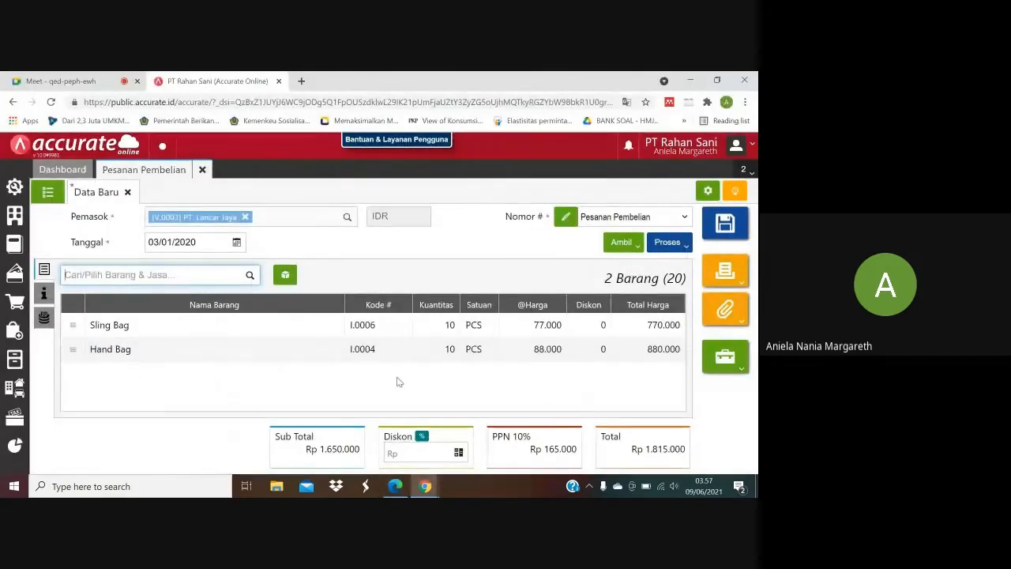
click(711, 227)
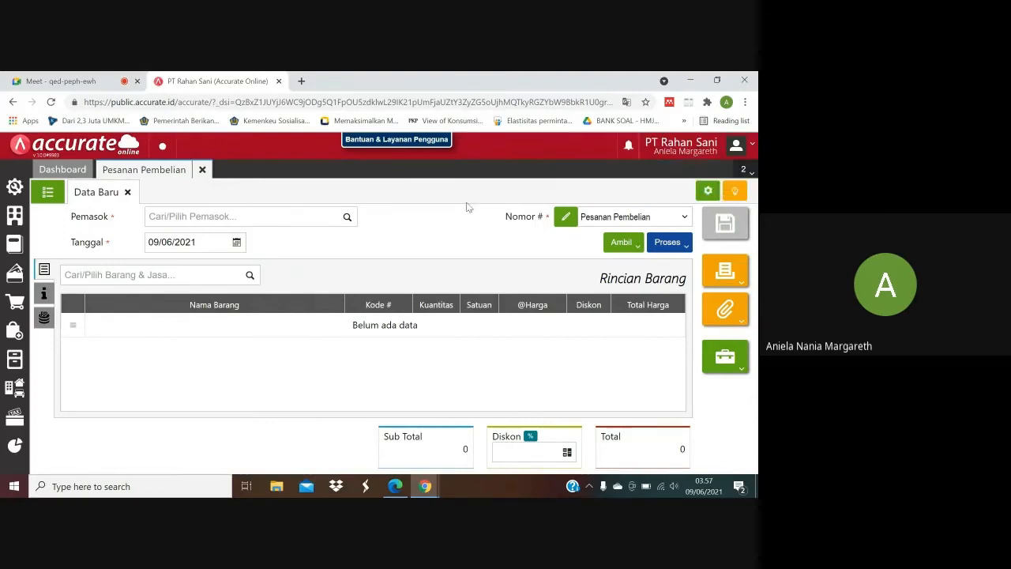
click(203, 171)
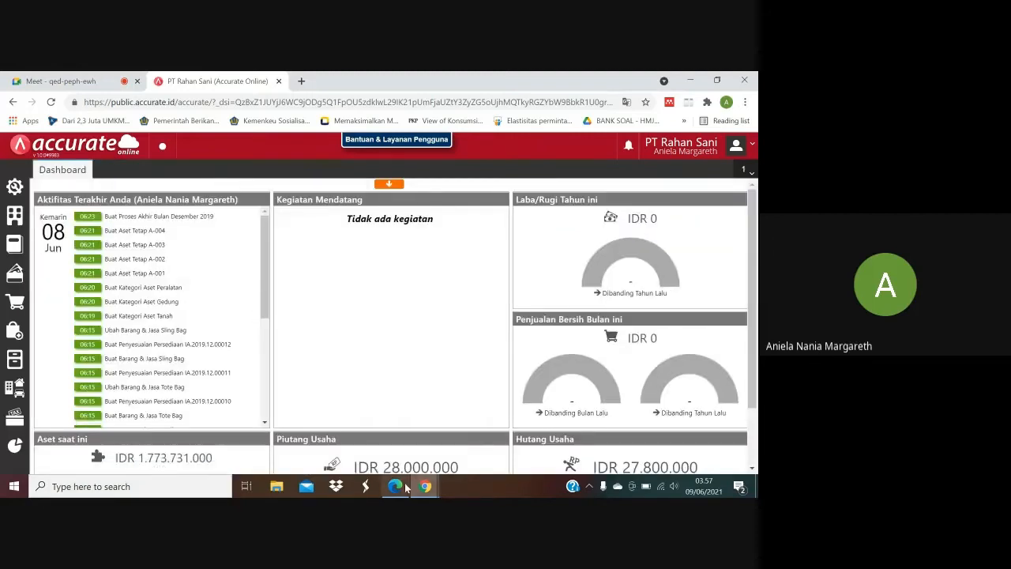
Read the 4 January 2020 goods receipt details in the purchase PDF and open a new Penerimaan Barang form in Accurate Online.
click(395, 487)
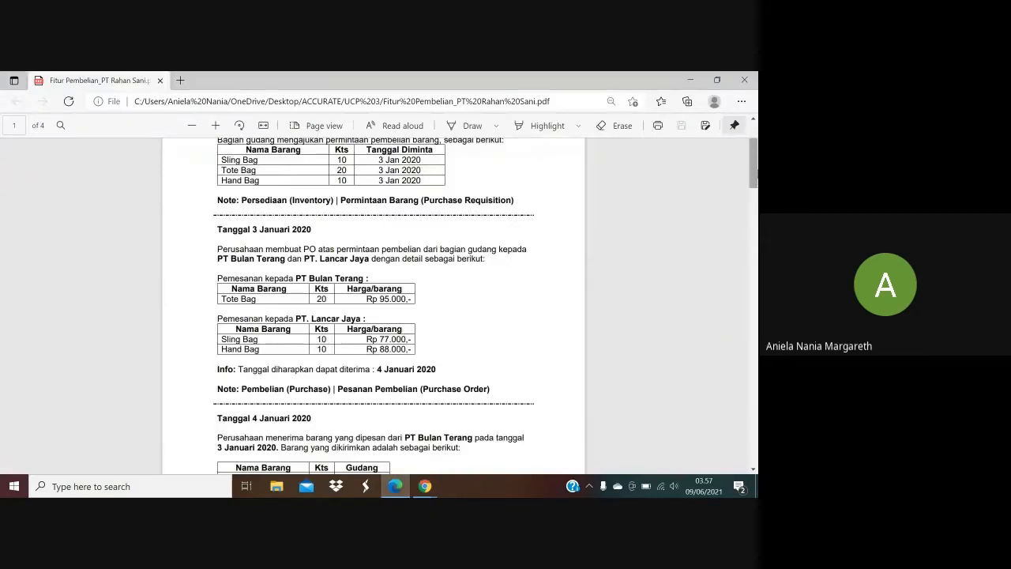
scroll(754, 172, down, 3)
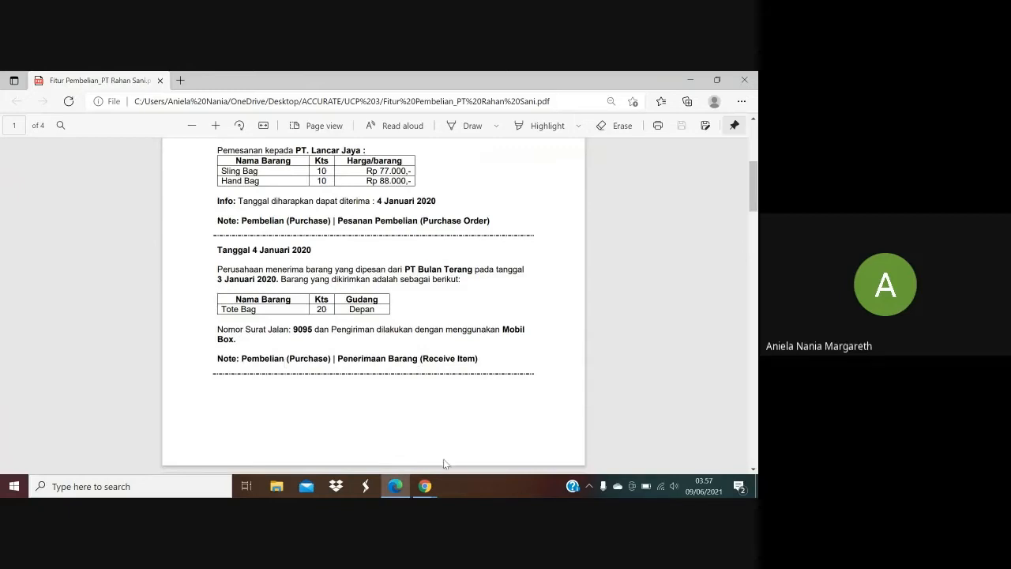
mouse_move(425, 486)
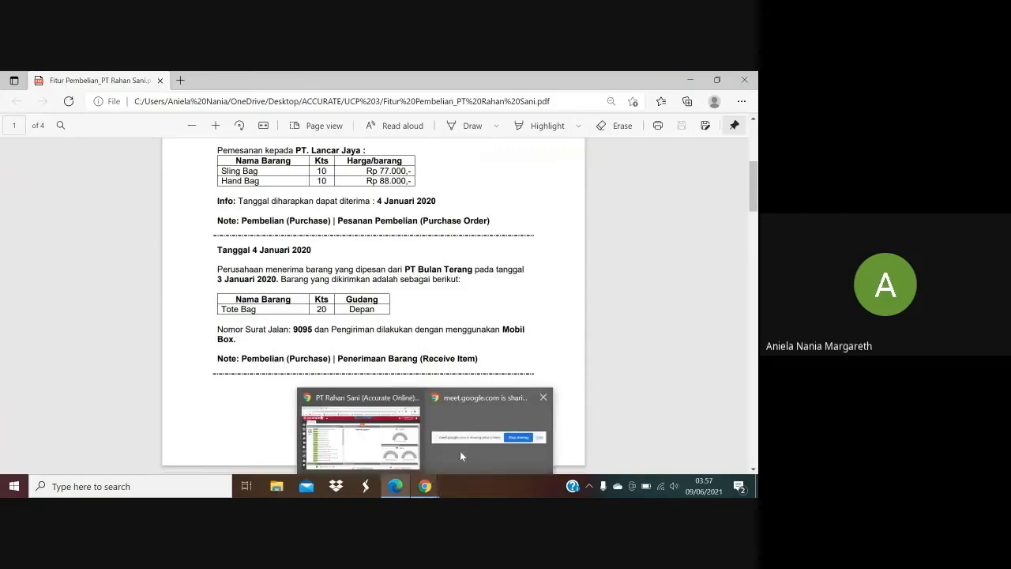
click(378, 448)
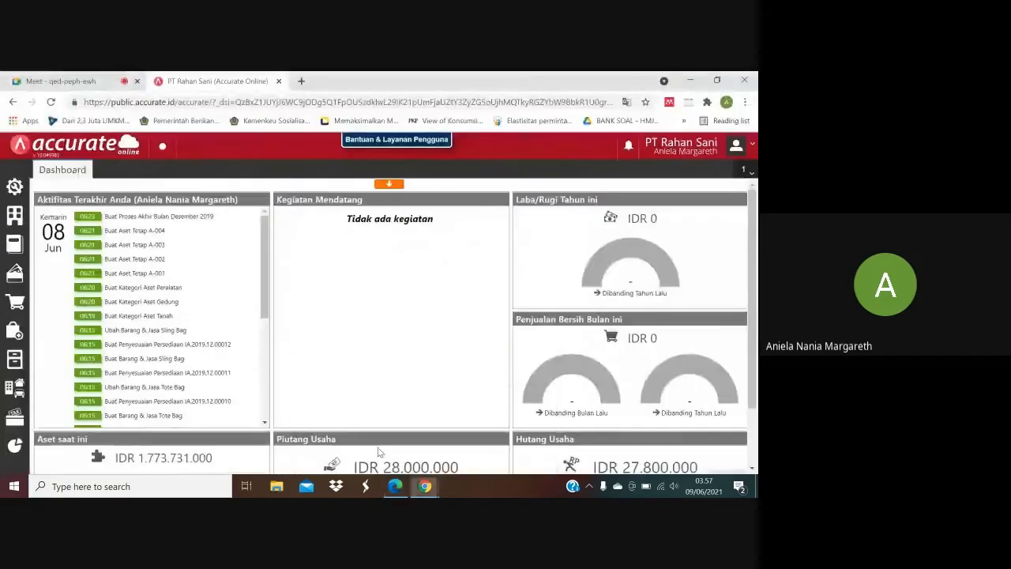
click(16, 333)
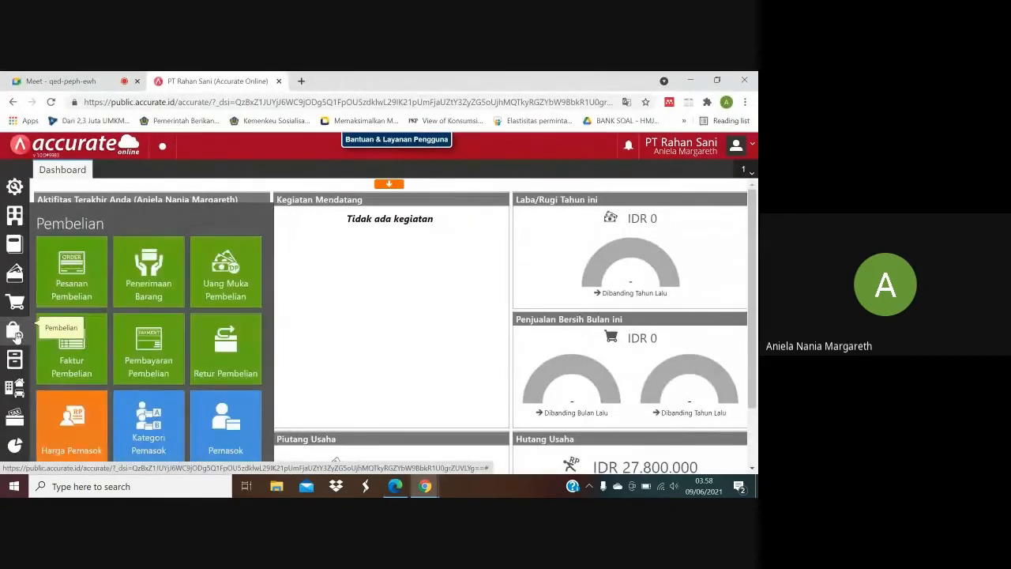
click(158, 288)
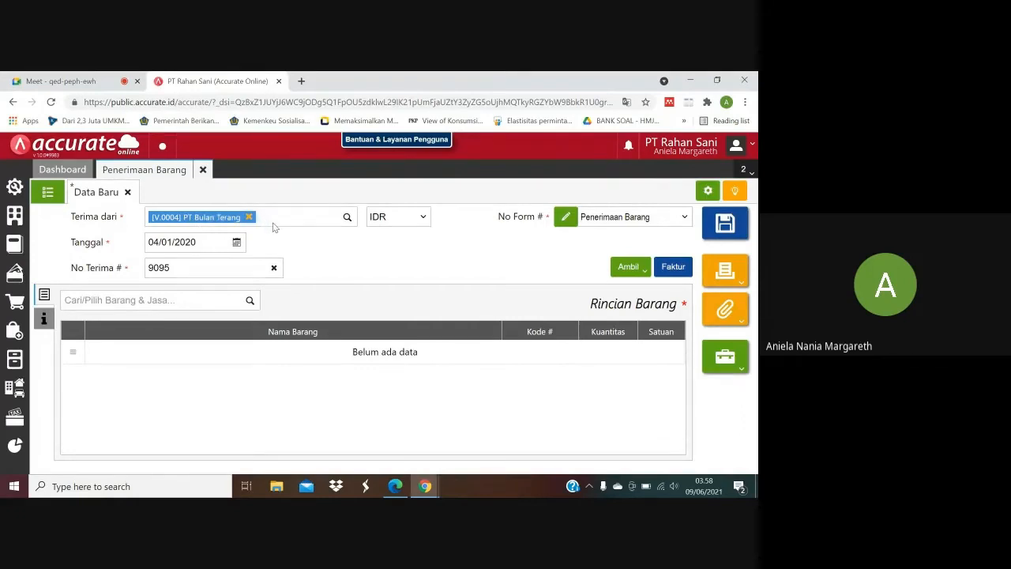
Check the goods receipt's supplier, date and receipt number against the 4 January 2020 section of the purchase PDF.
click(395, 486)
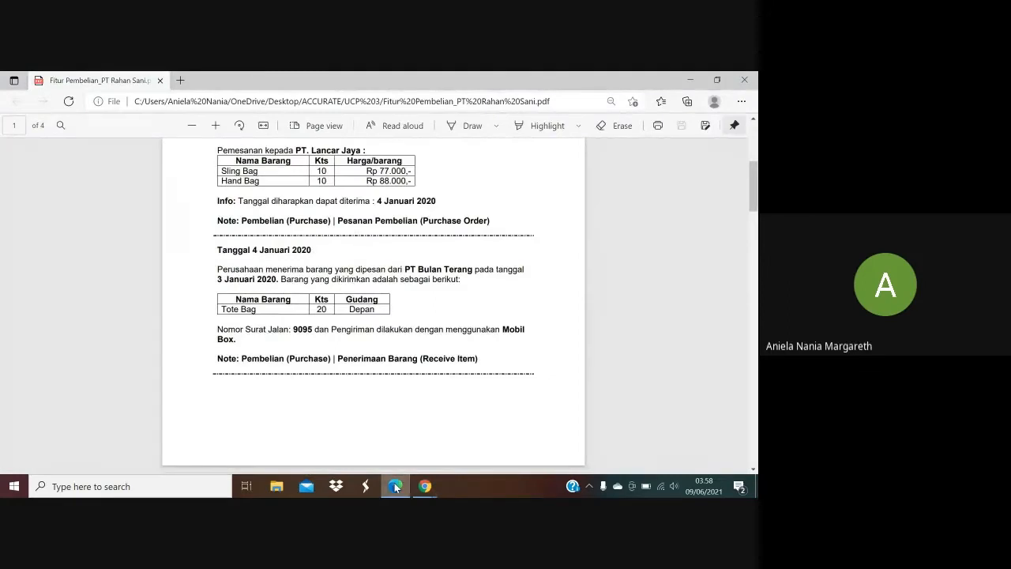
click(395, 486)
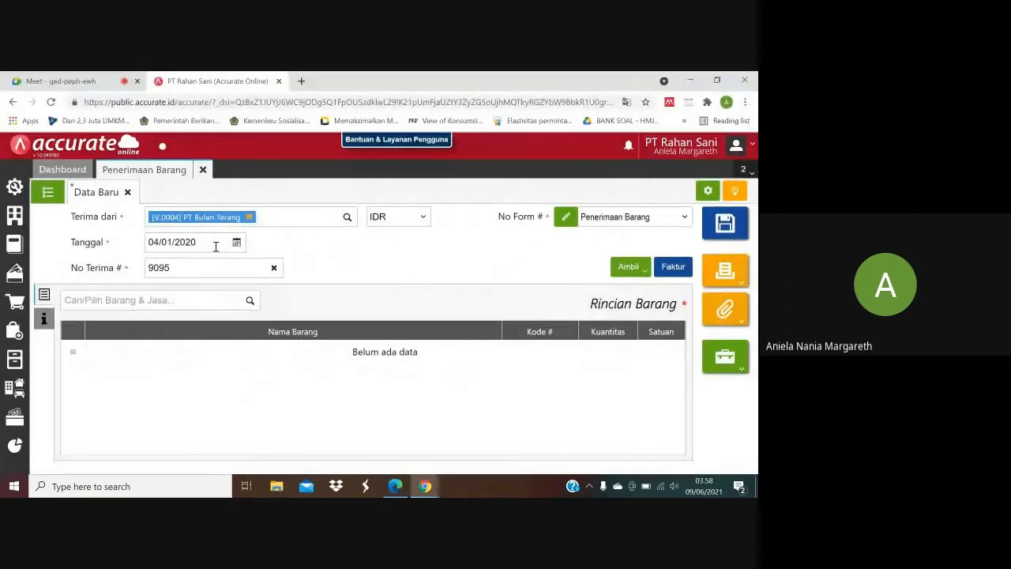
click(207, 270)
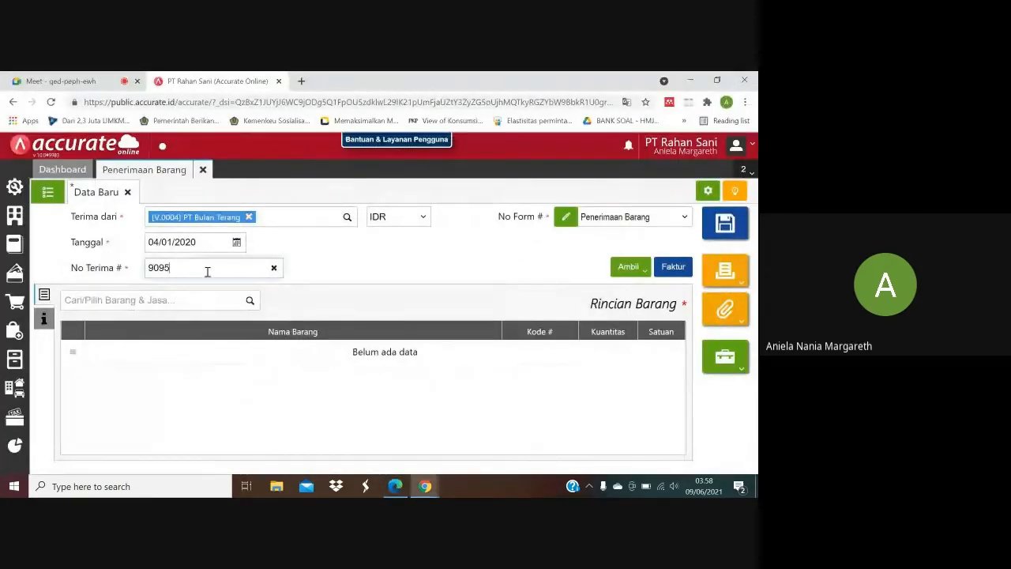
click(395, 486)
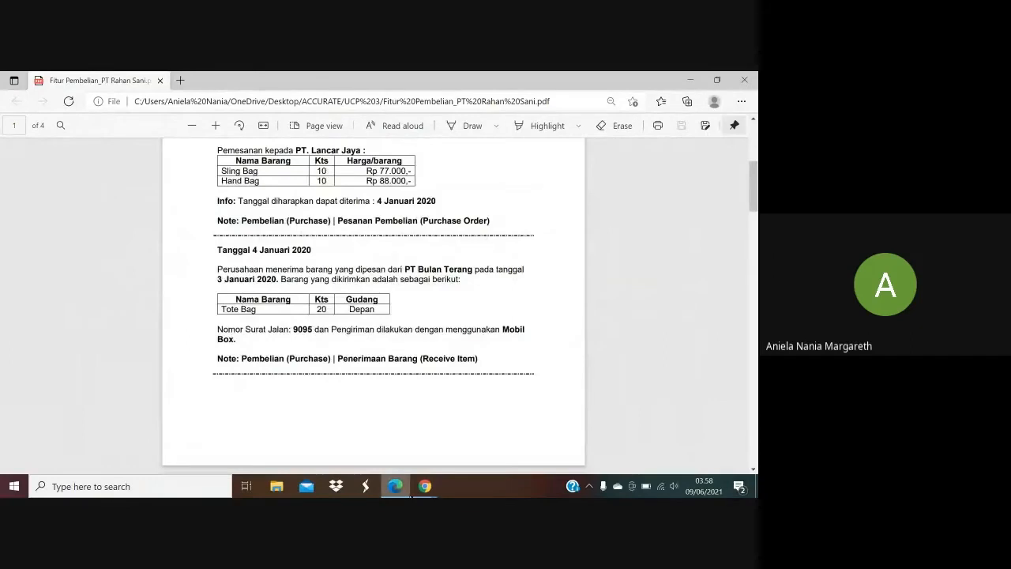
mouse_move(410, 493)
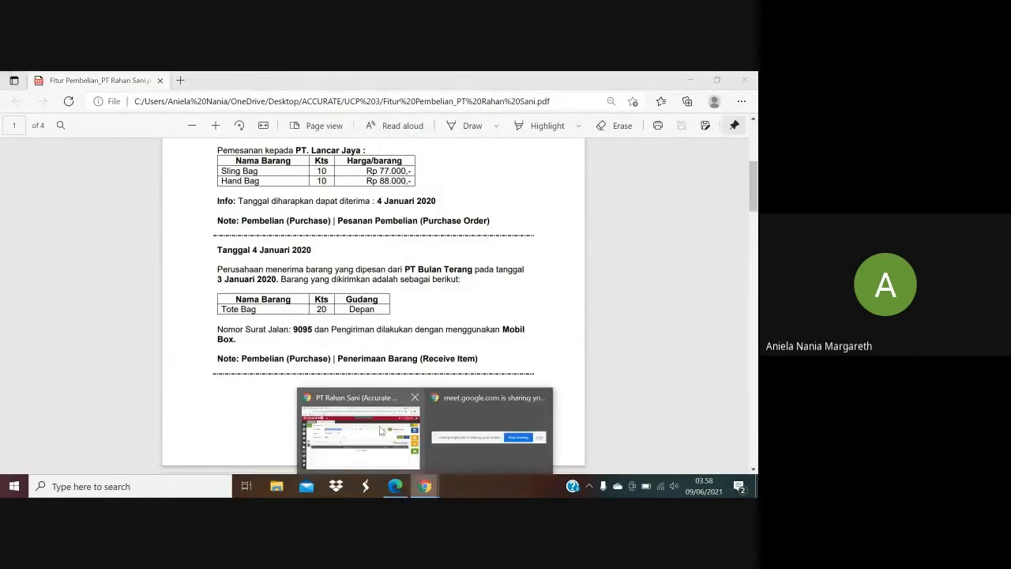
click(376, 427)
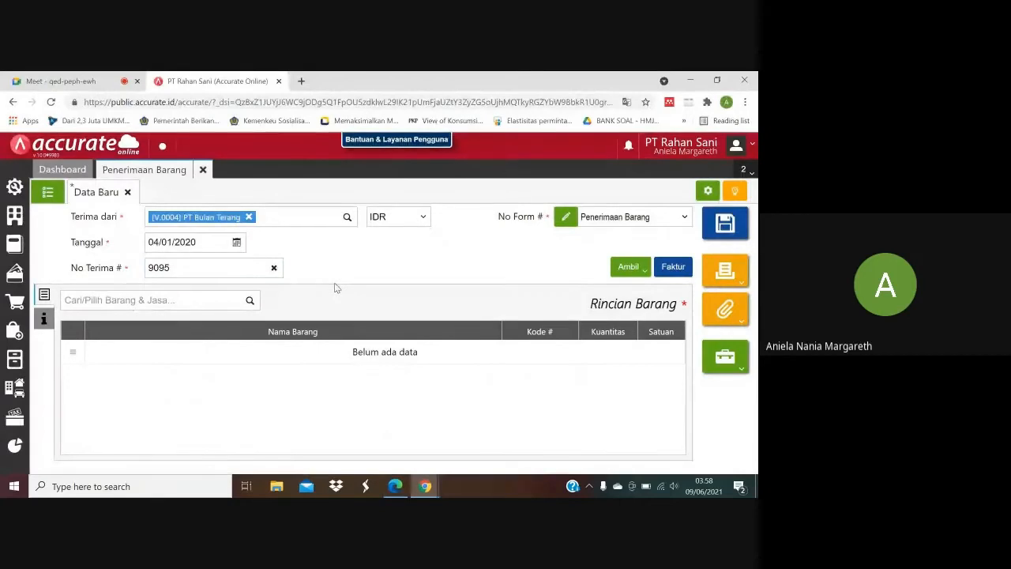
Copy the Tote Bag line from PT Bulan Terang's 03/01/2020 purchase order into the receipt, checking it against the purchase PDF.
click(642, 271)
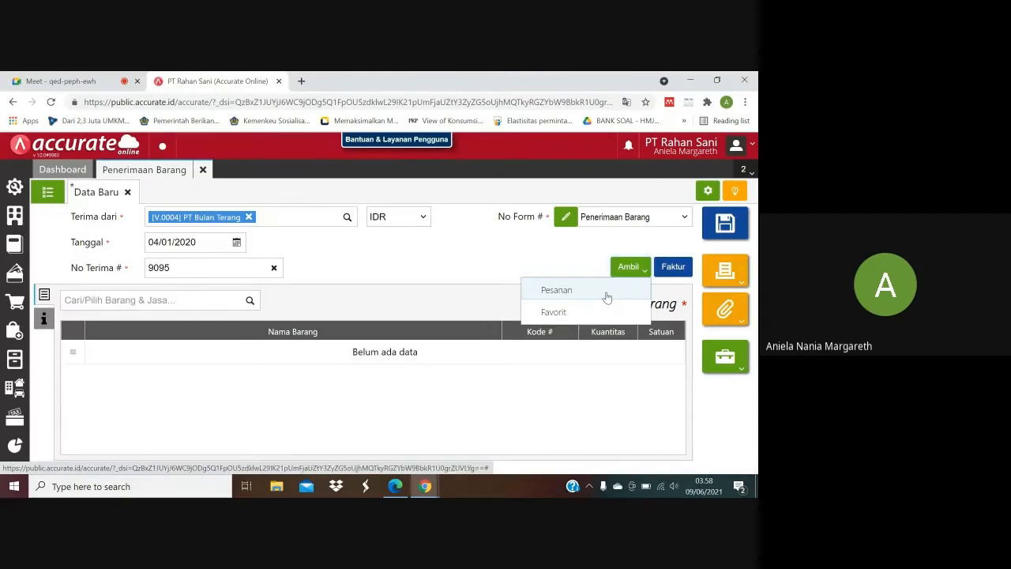
click(607, 296)
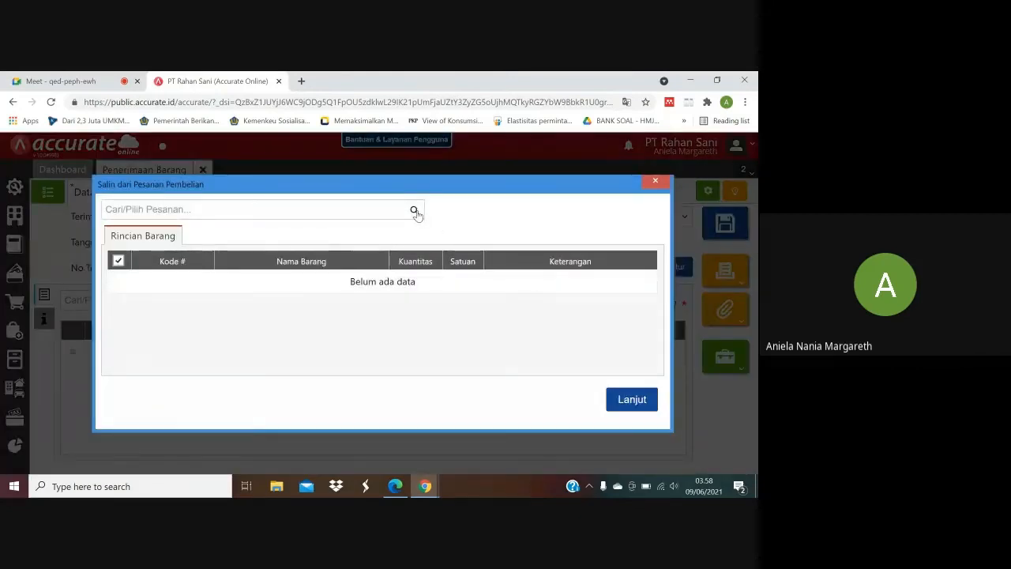
click(414, 211)
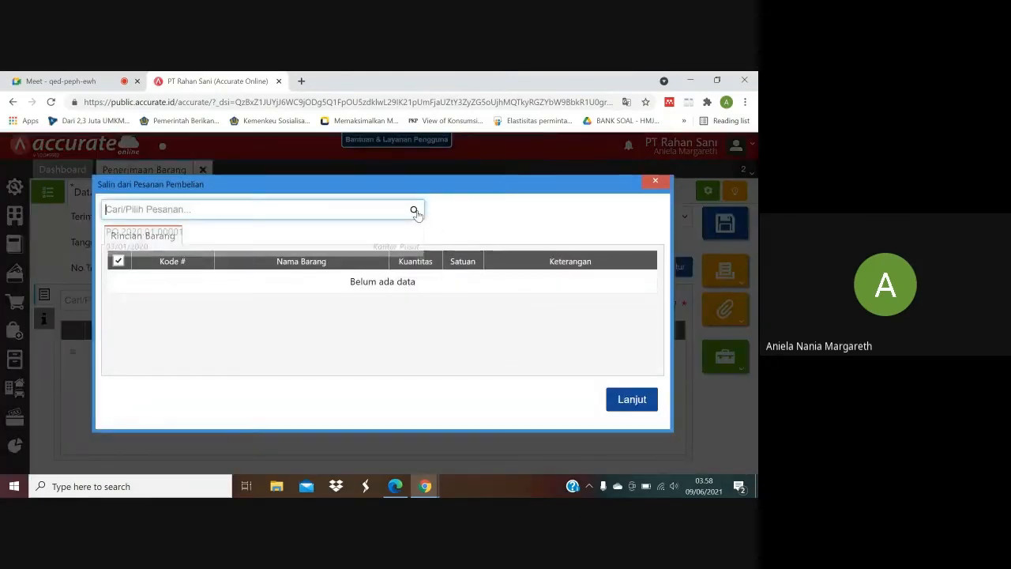
click(377, 233)
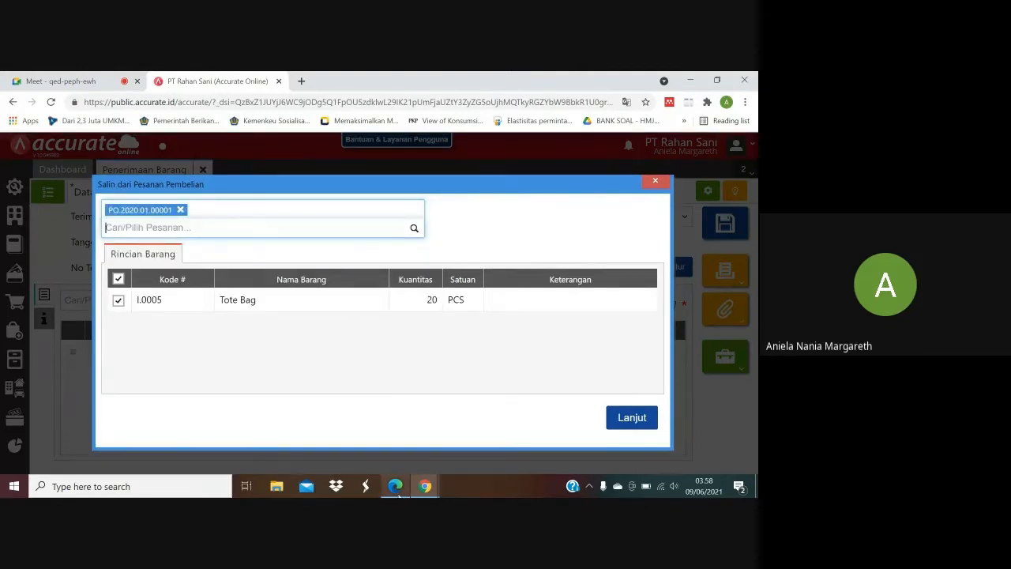
click(395, 486)
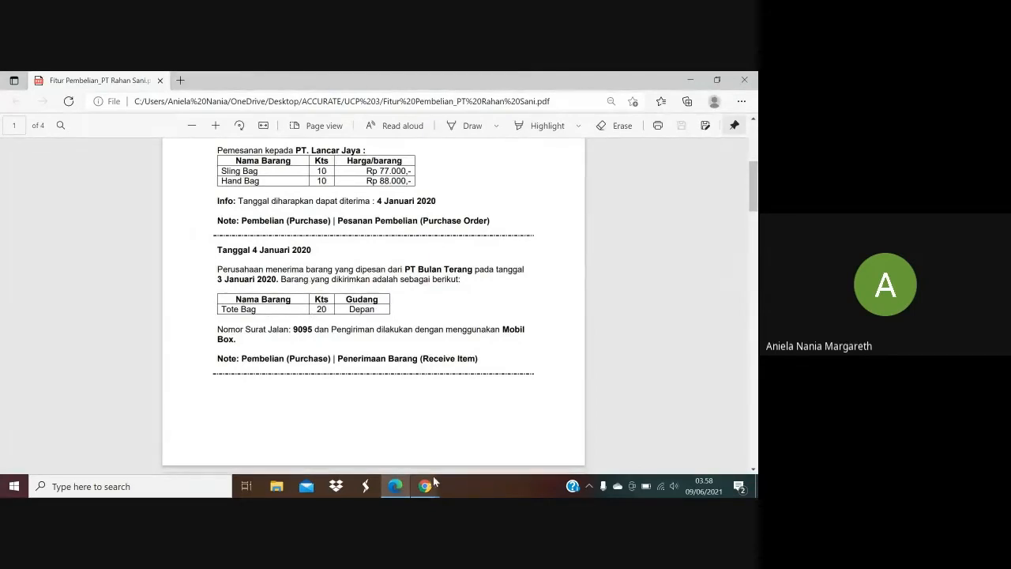
mouse_move(426, 486)
click(384, 419)
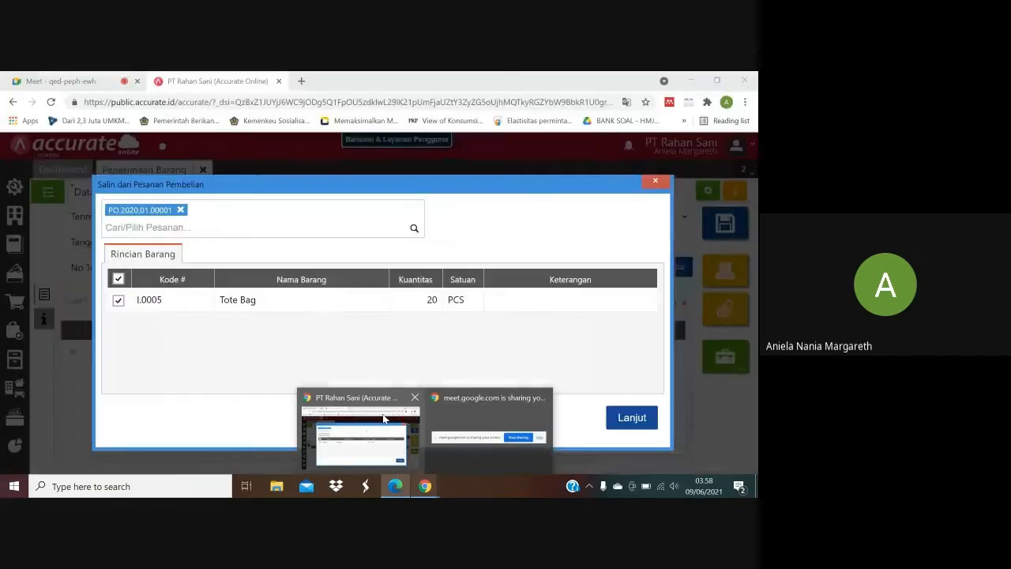
click(637, 419)
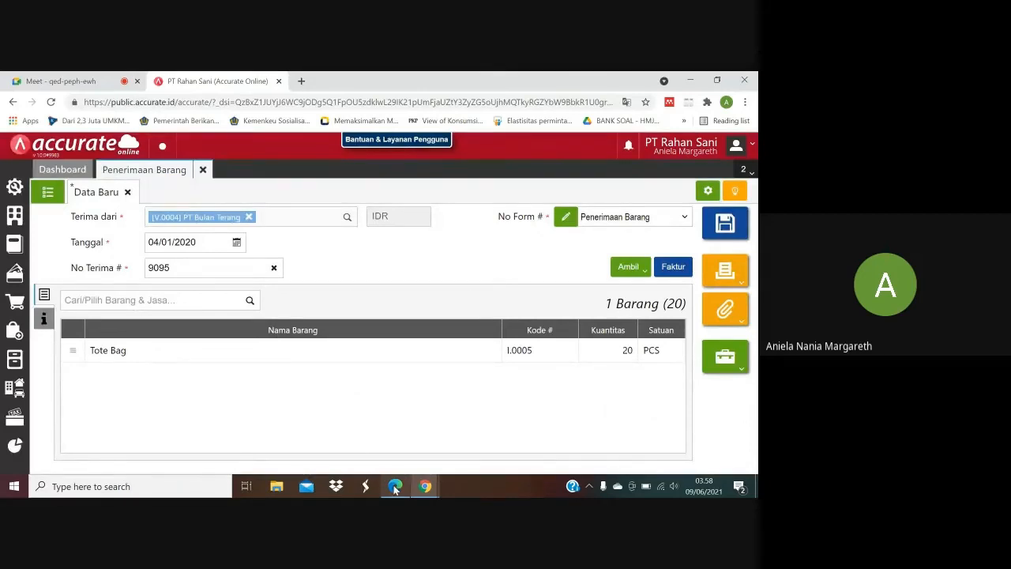
Look up the Tote Bag's warehouse in the purchase PDF, set the line's Gudang to Depan and recheck its details.
mouse_move(396, 489)
click(395, 427)
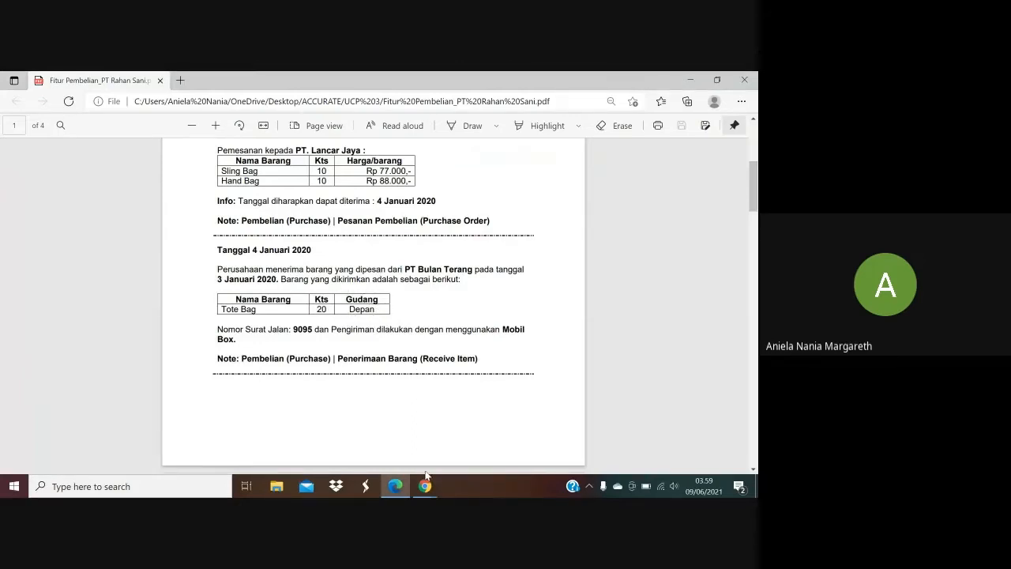
mouse_move(425, 486)
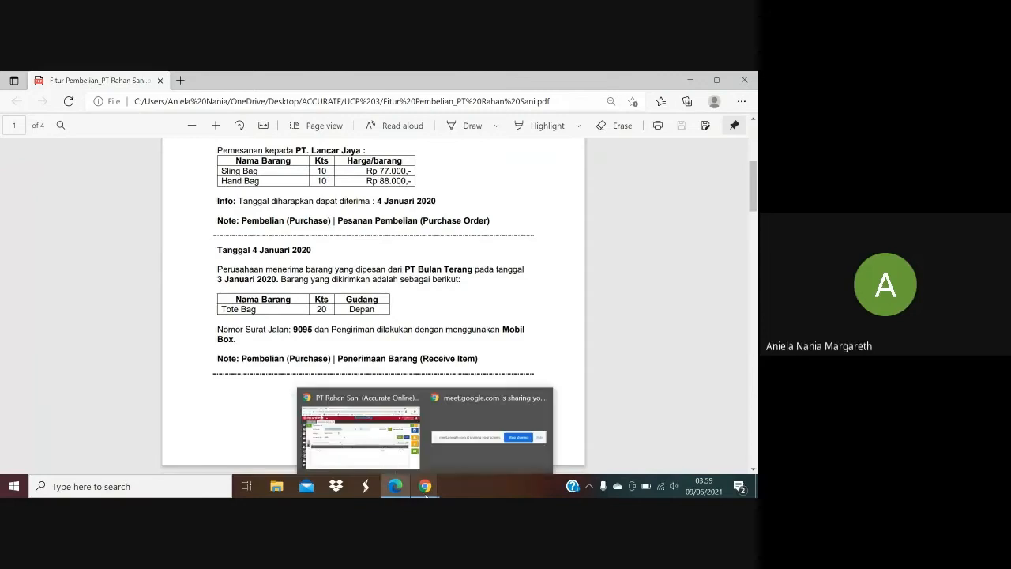
click(401, 453)
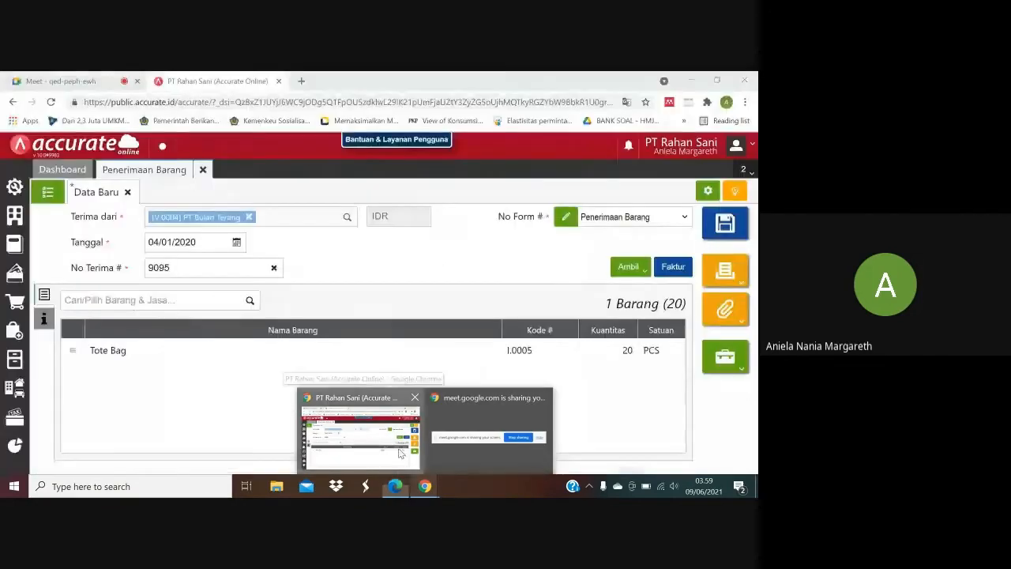
click(401, 361)
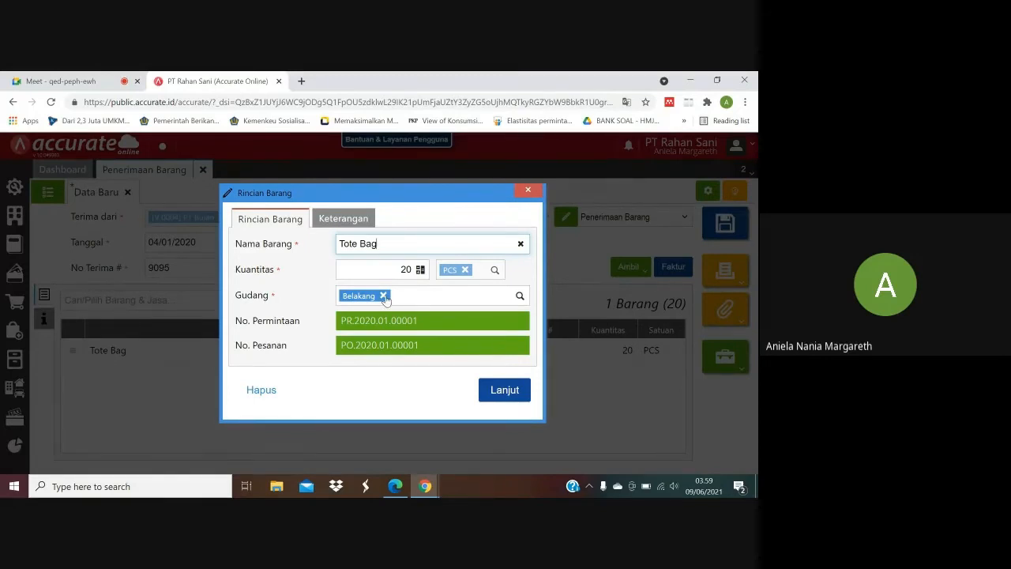
click(383, 297)
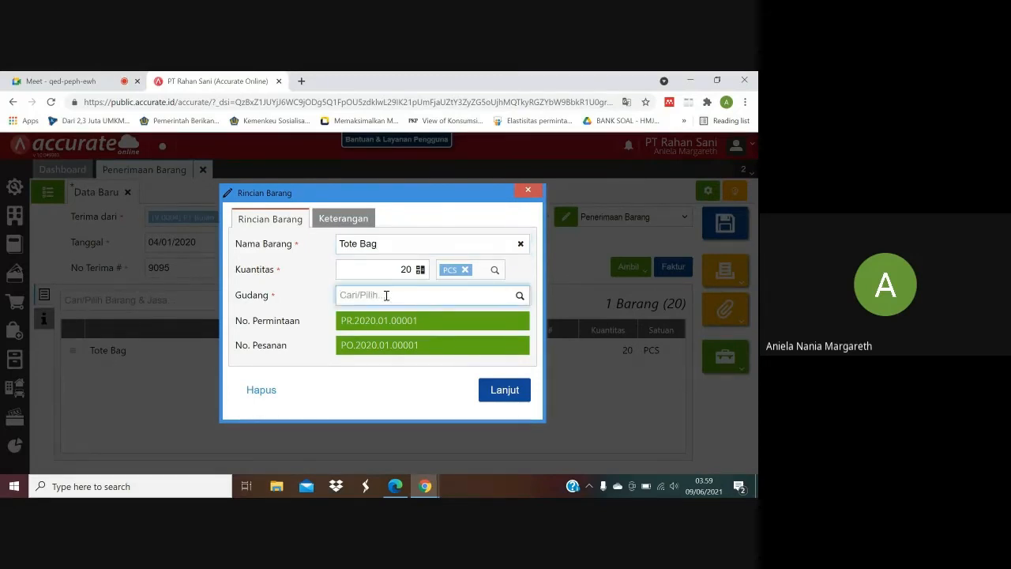
text(d)
key(BackSpace)
text(d)
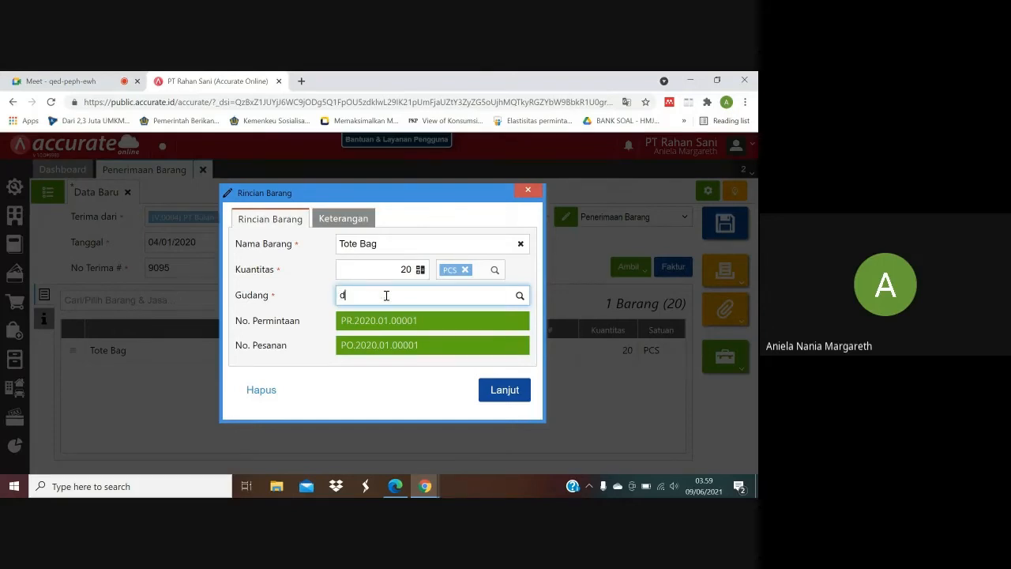
key(BackSpace)
text(D)
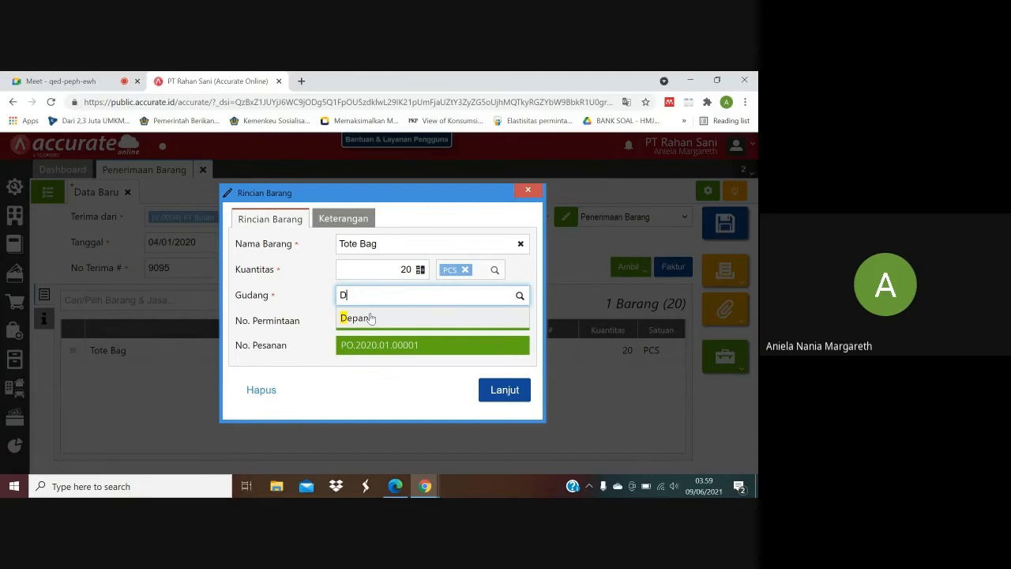
click(371, 317)
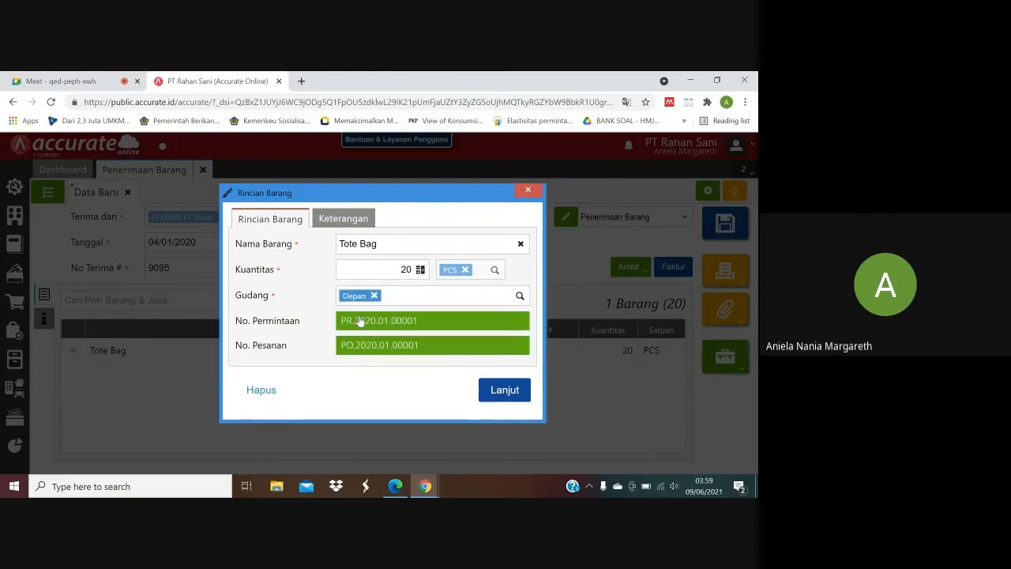
click(503, 390)
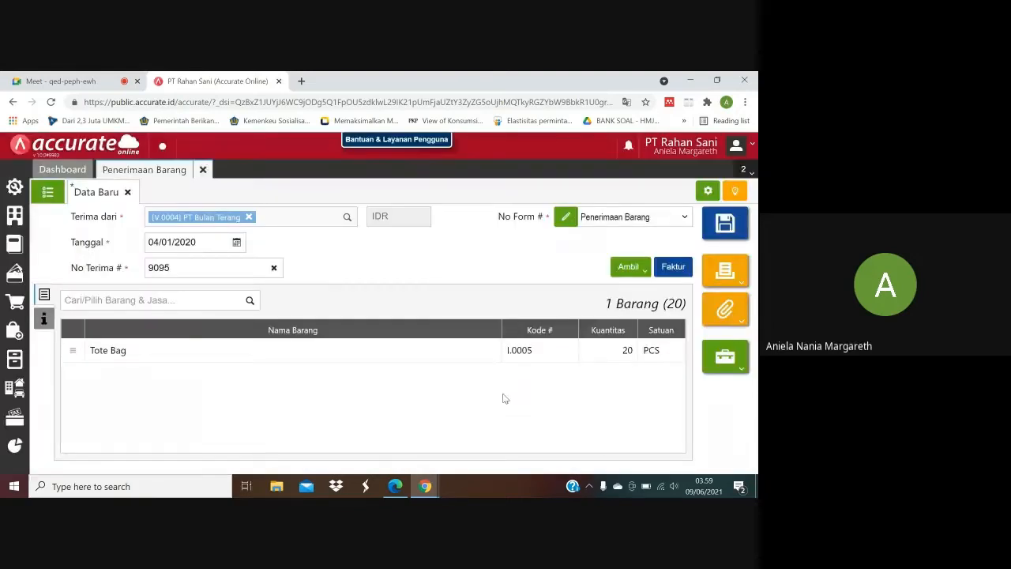
click(470, 357)
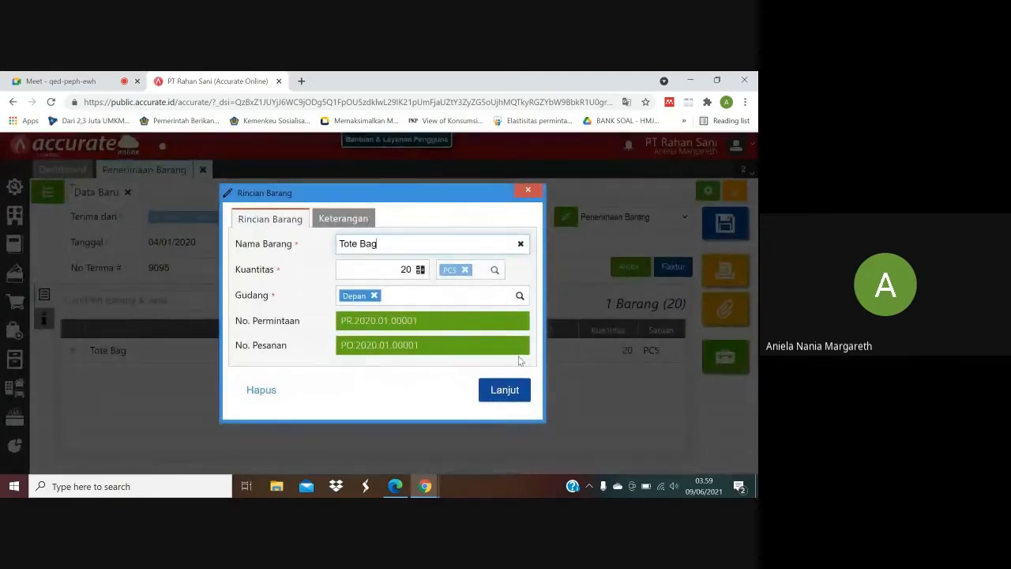
click(516, 387)
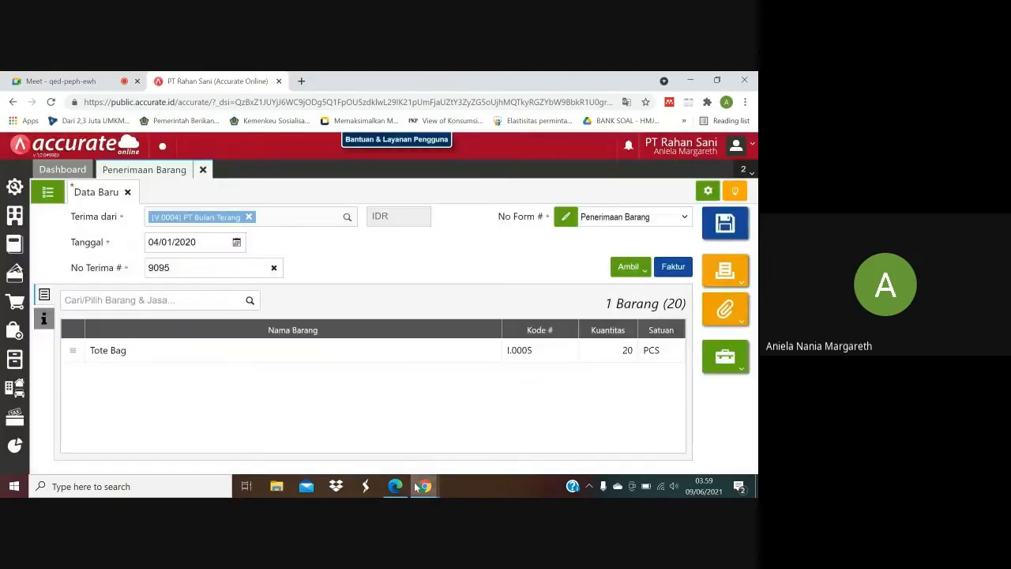
Look up the shipping method in the purchase PDF and add Mobil Box as a new Pengiriman entry for the receipt.
mouse_move(399, 487)
click(395, 434)
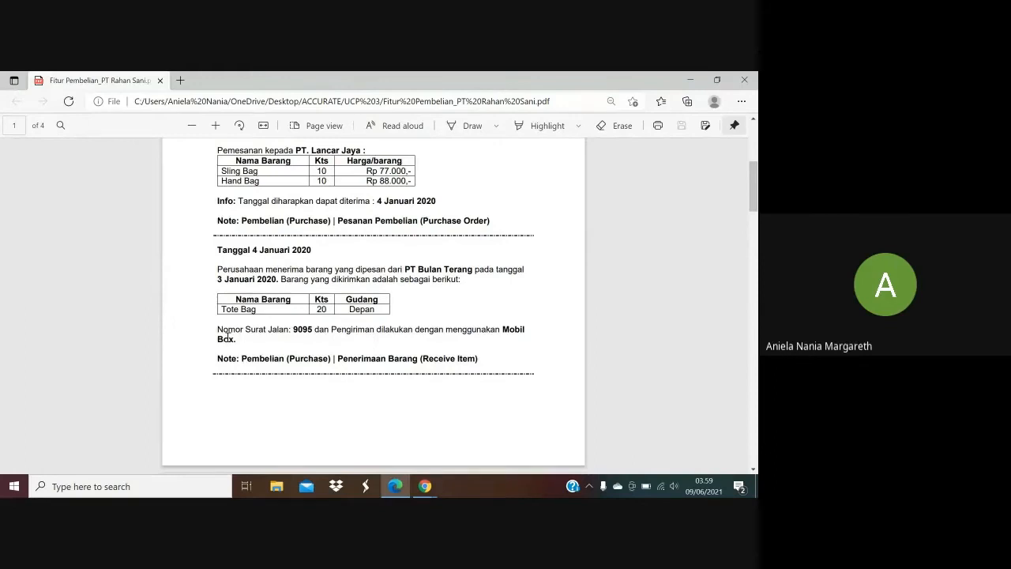
click(425, 486)
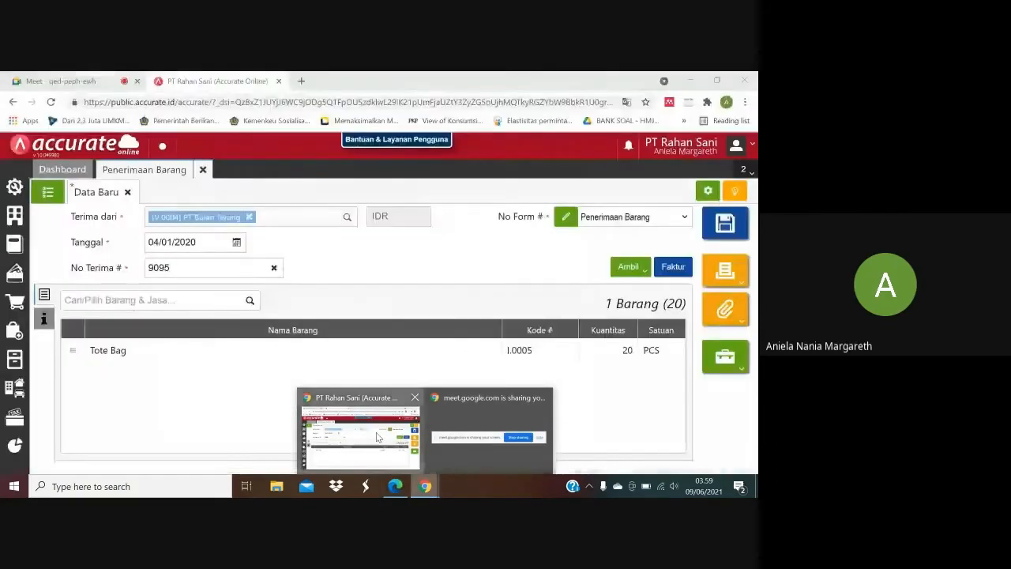
click(377, 437)
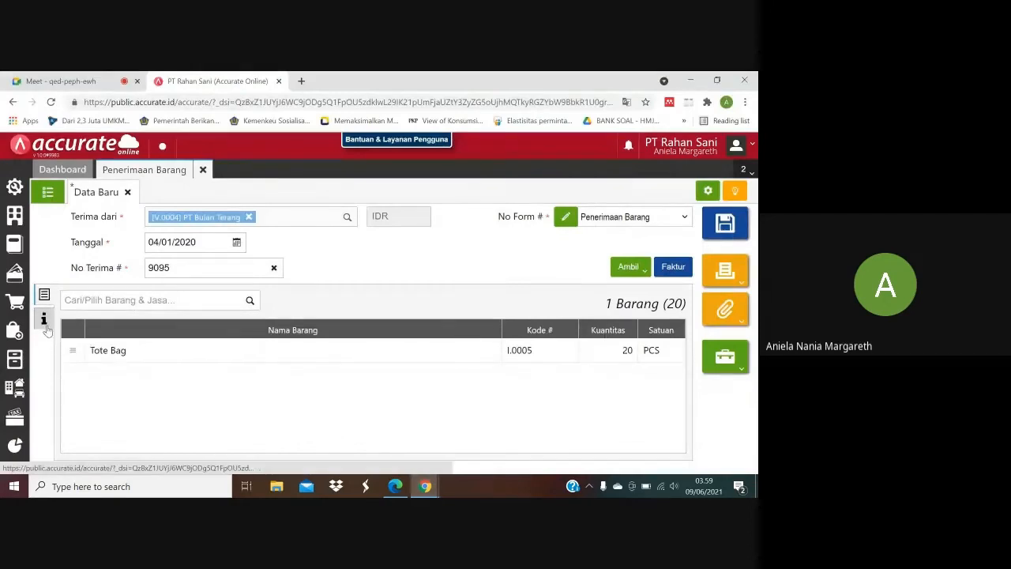
click(44, 320)
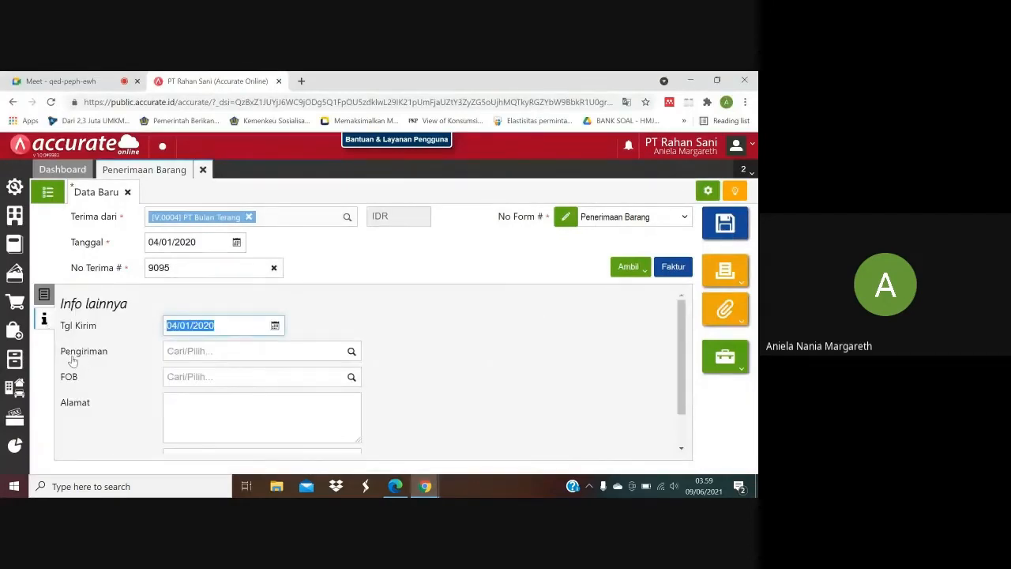
click(182, 350)
text(Mo)
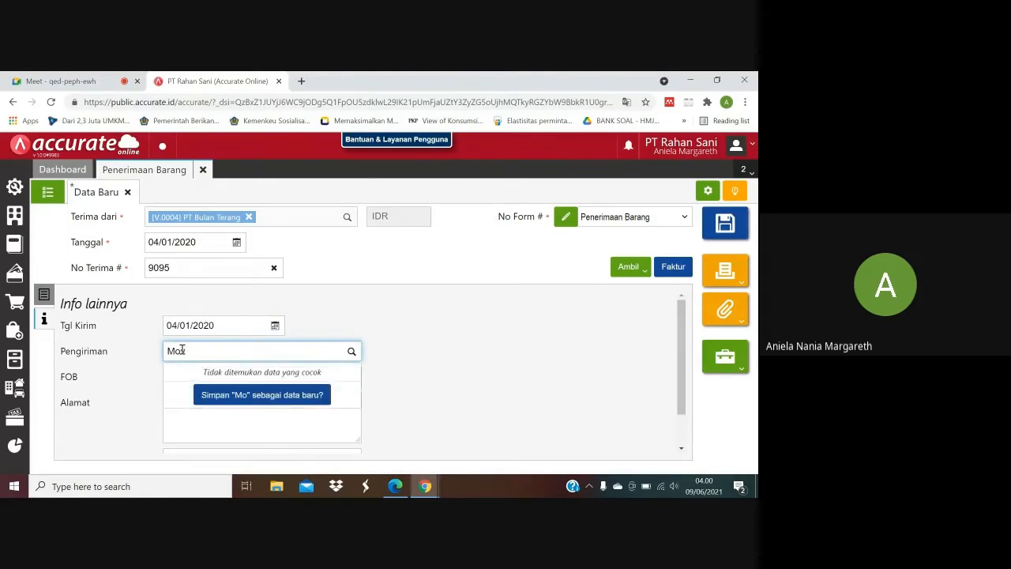
text(v)
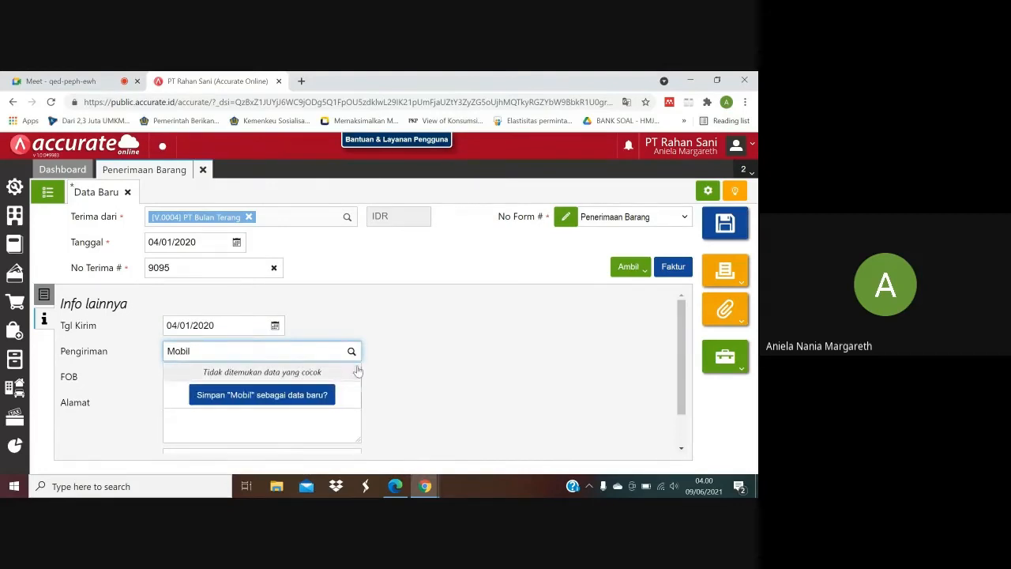
text( Bo)
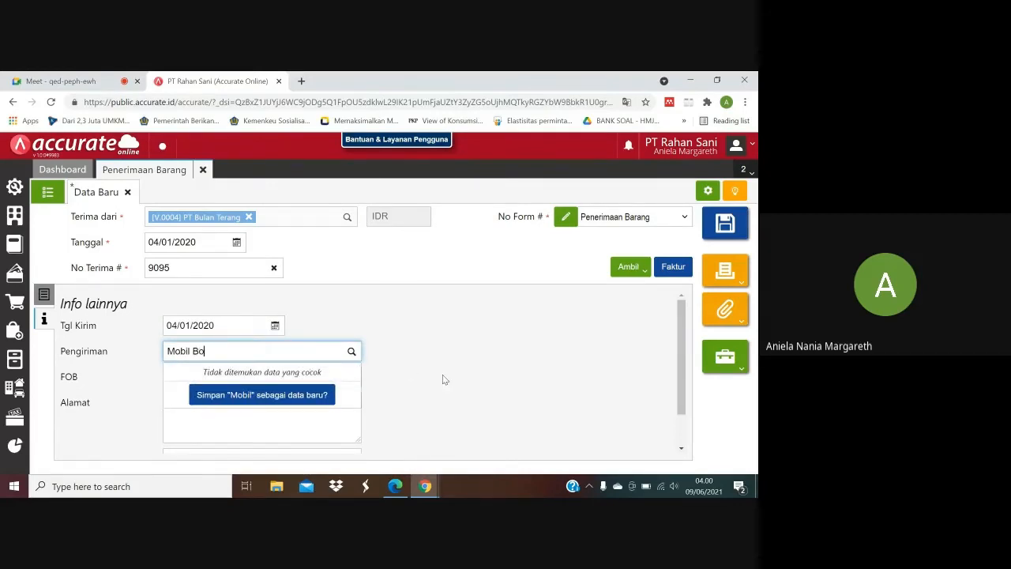
text(x)
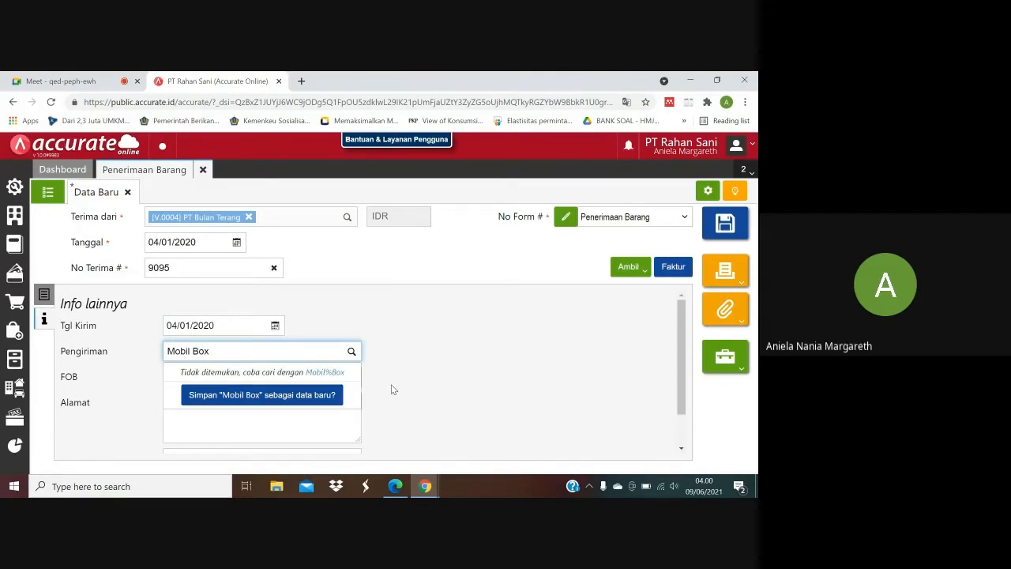
click(304, 401)
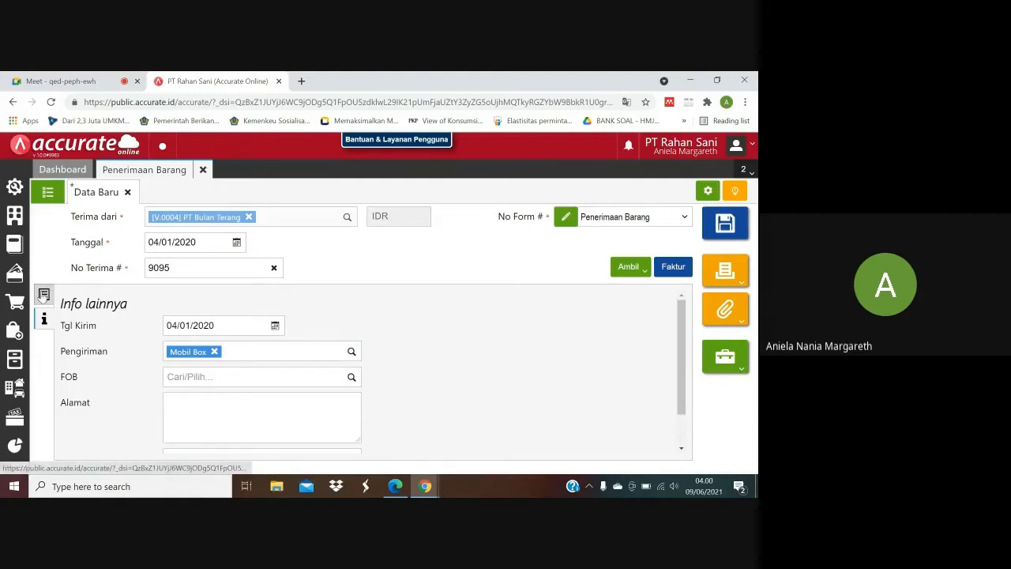
Recheck the goods receipt's item line and shipping info against the 4 January 2020 section of the purchase PDF, and save the receipt.
click(43, 294)
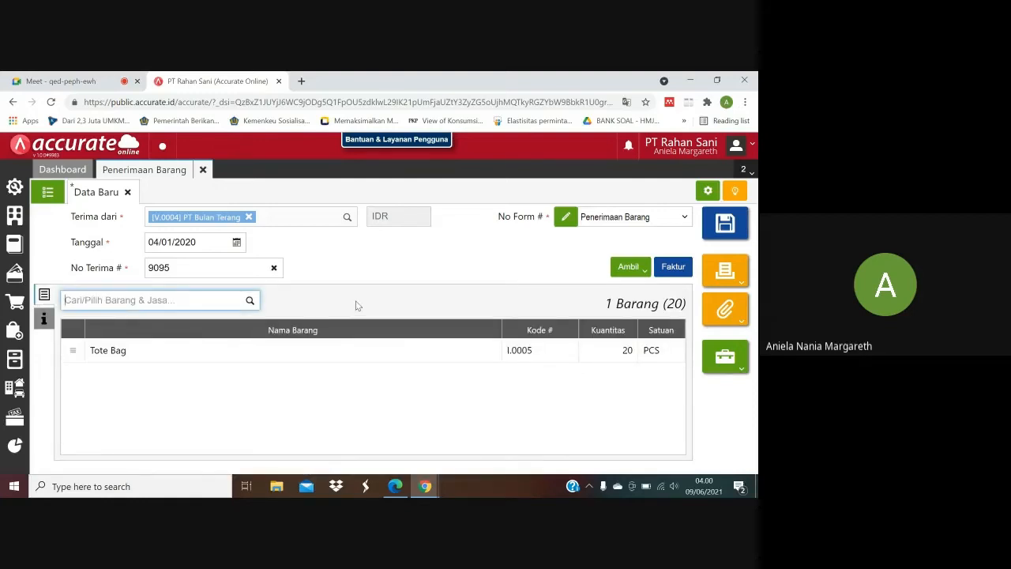
click(393, 487)
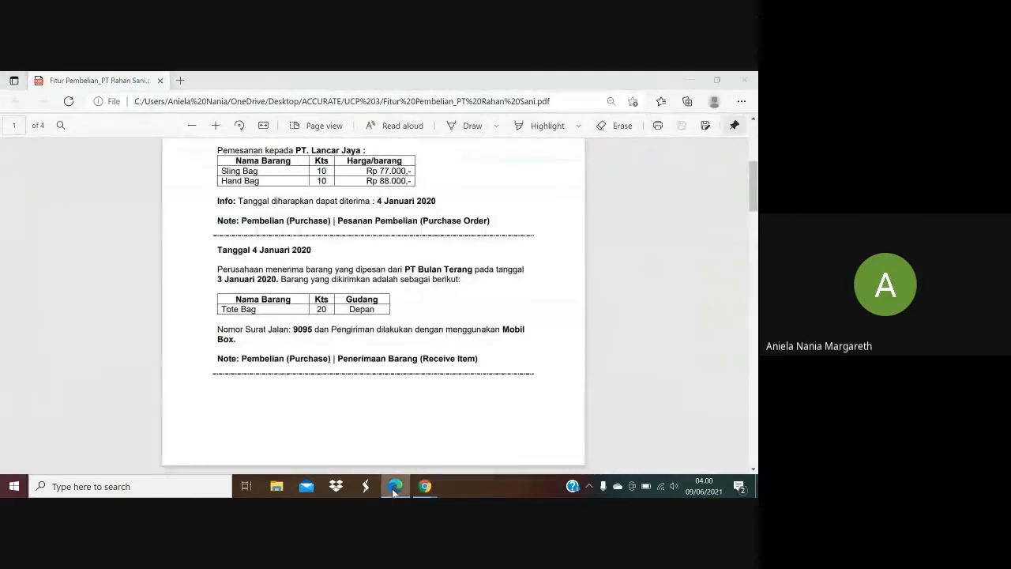
click(394, 487)
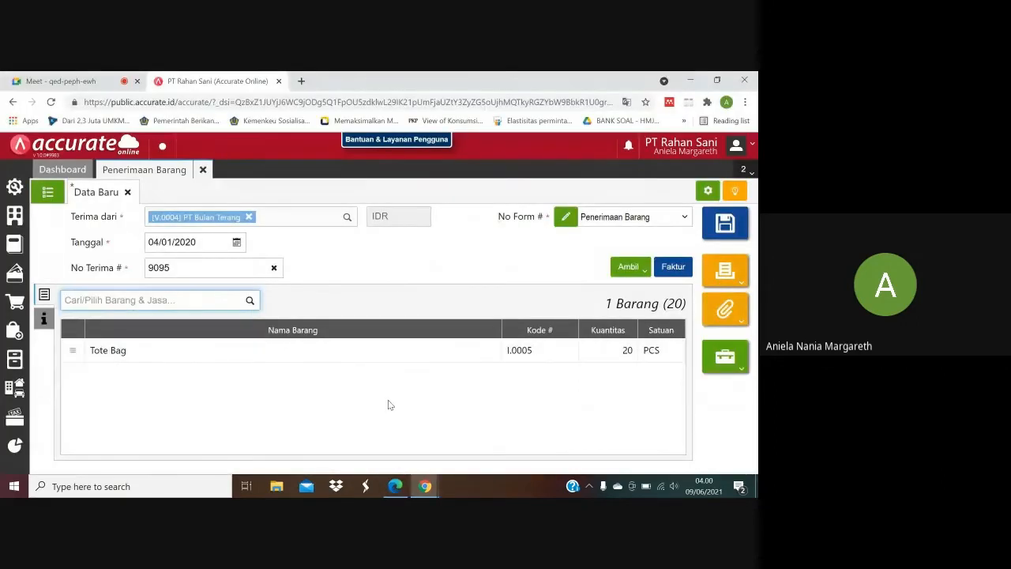
click(393, 487)
click(394, 490)
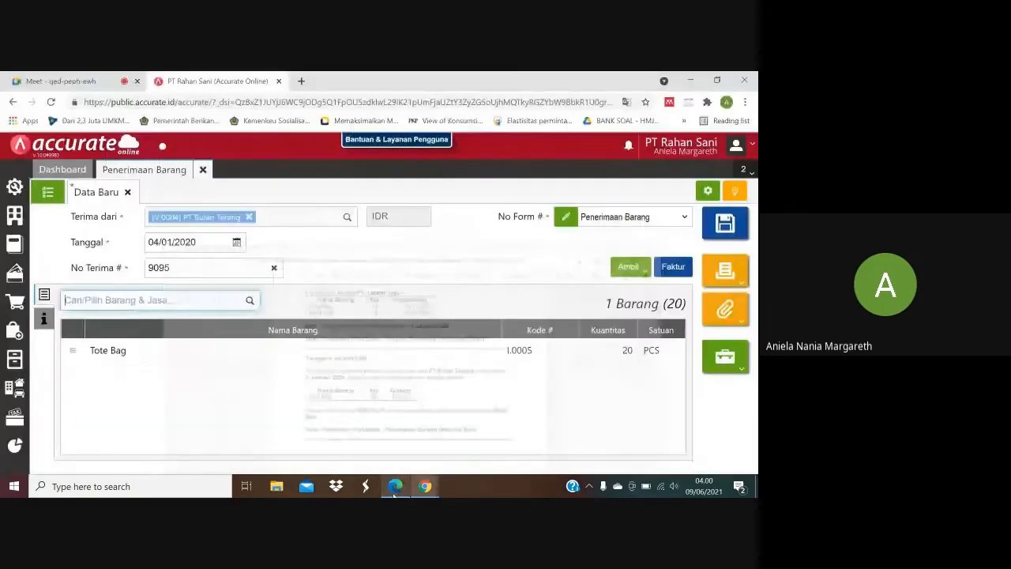
click(45, 318)
click(44, 296)
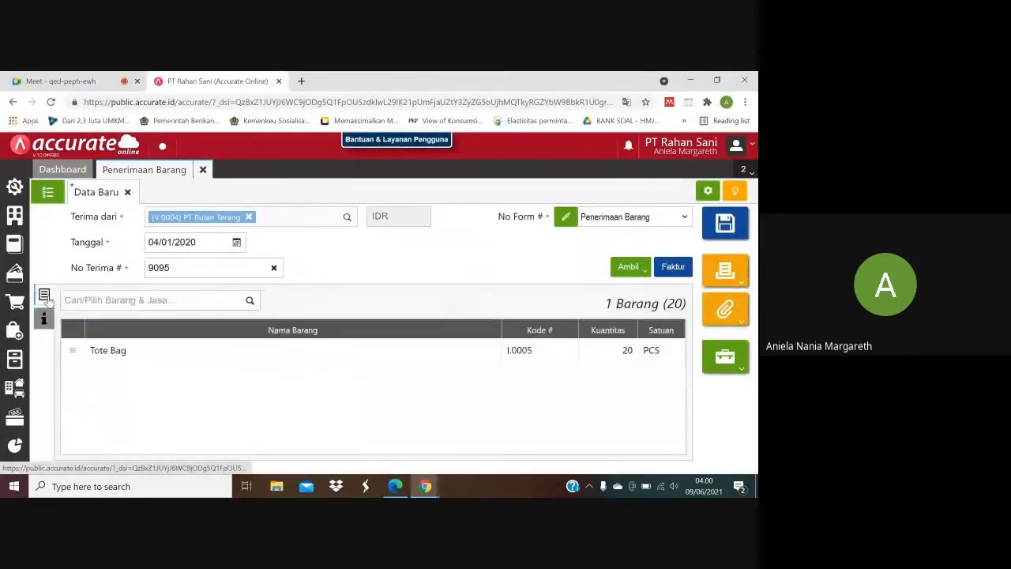
click(732, 225)
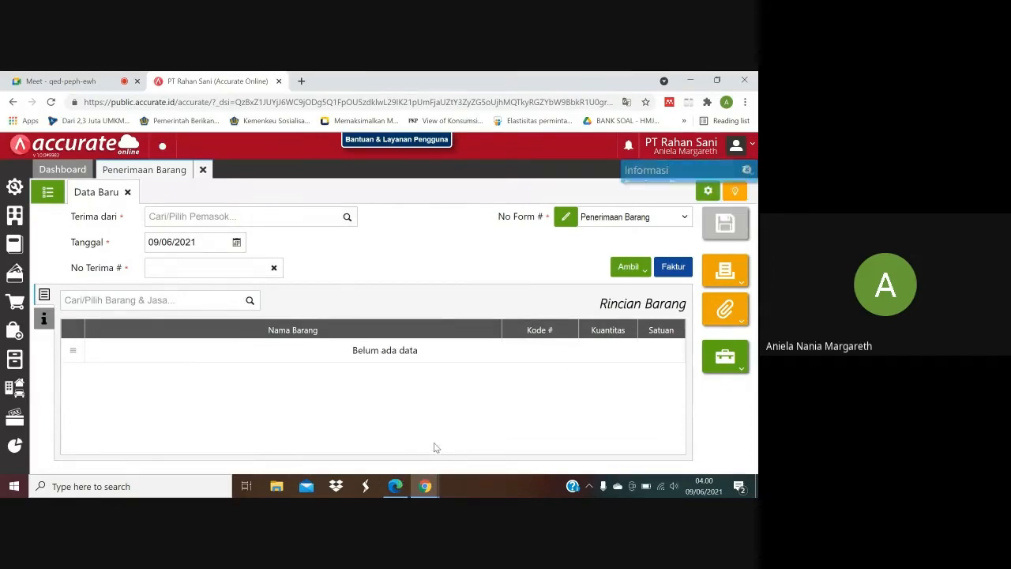
Look up the 5 January 2020 transaction in the purchase PDF, and replace the goods receipt form with a new Faktur Pembelian.
click(407, 485)
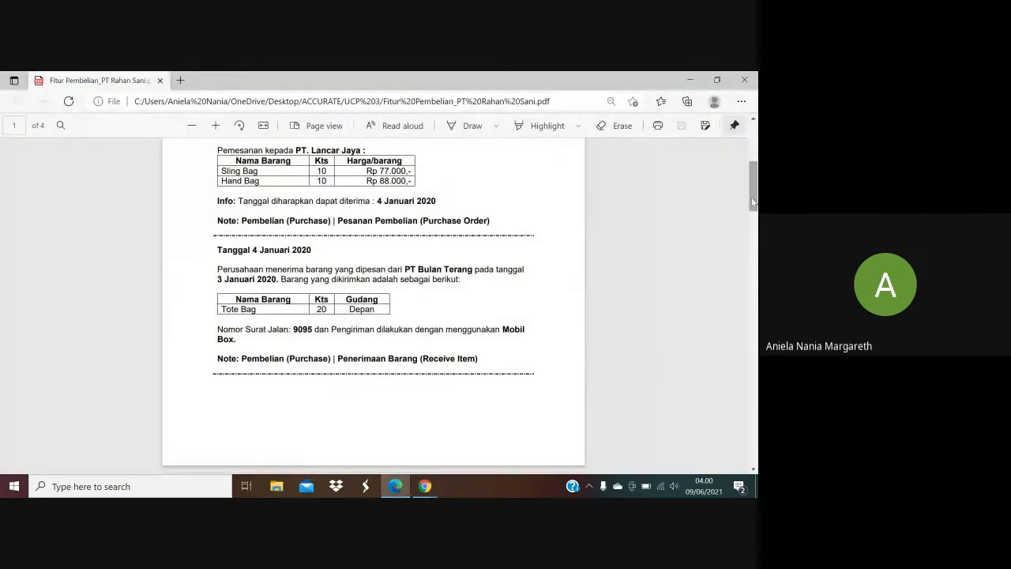
drag(753, 202, 744, 247)
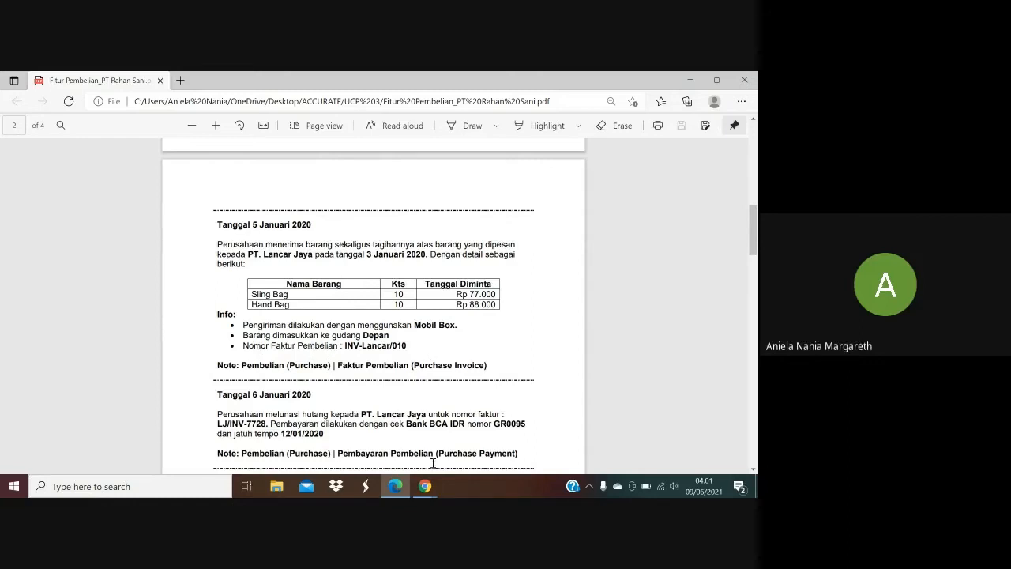
mouse_move(430, 486)
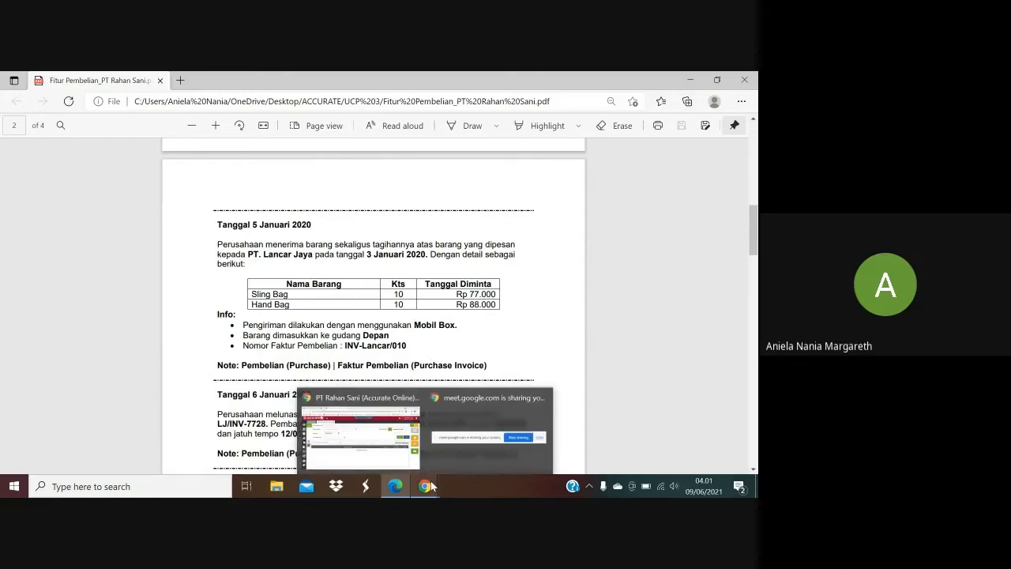
click(367, 431)
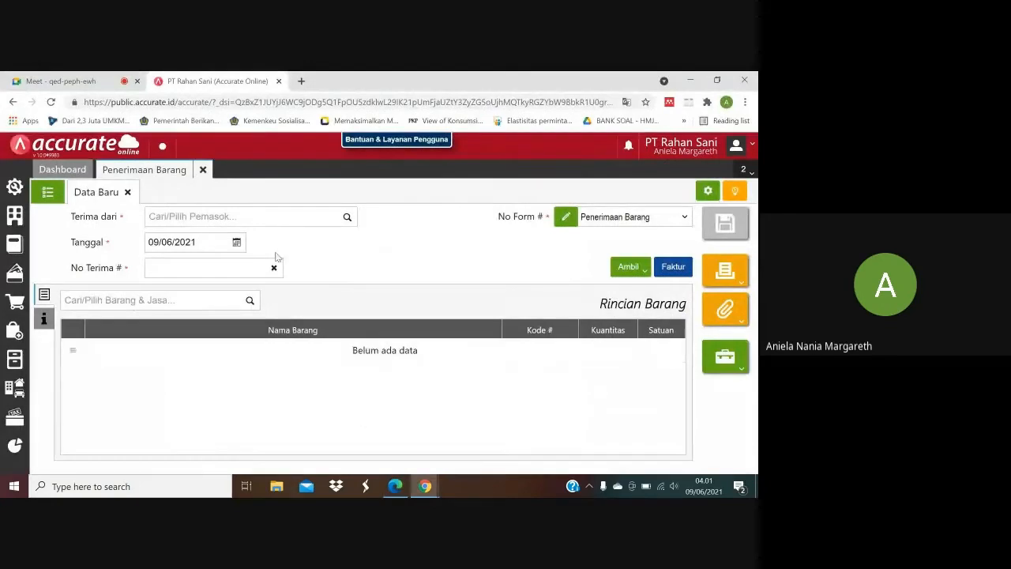
click(201, 170)
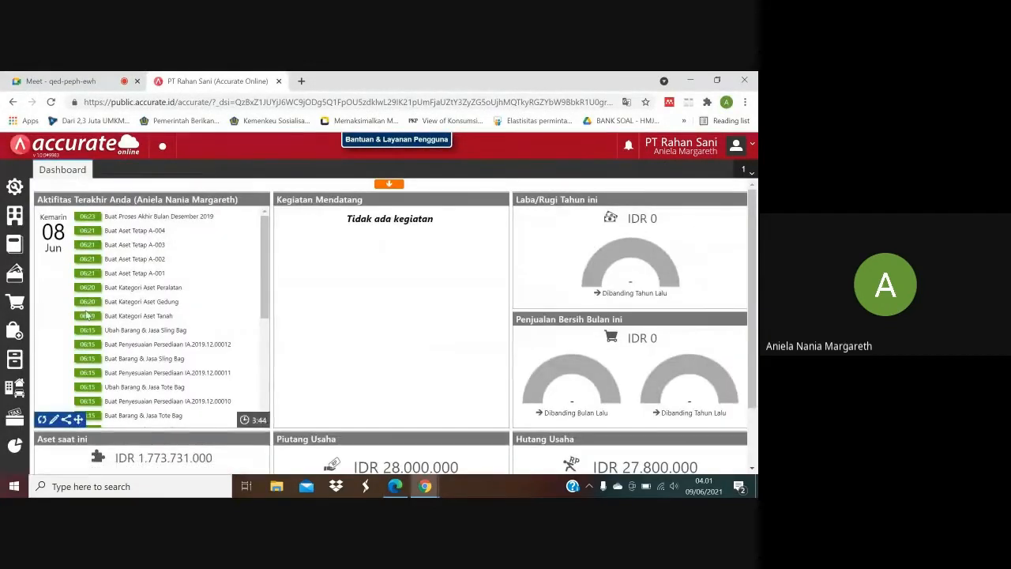
click(16, 334)
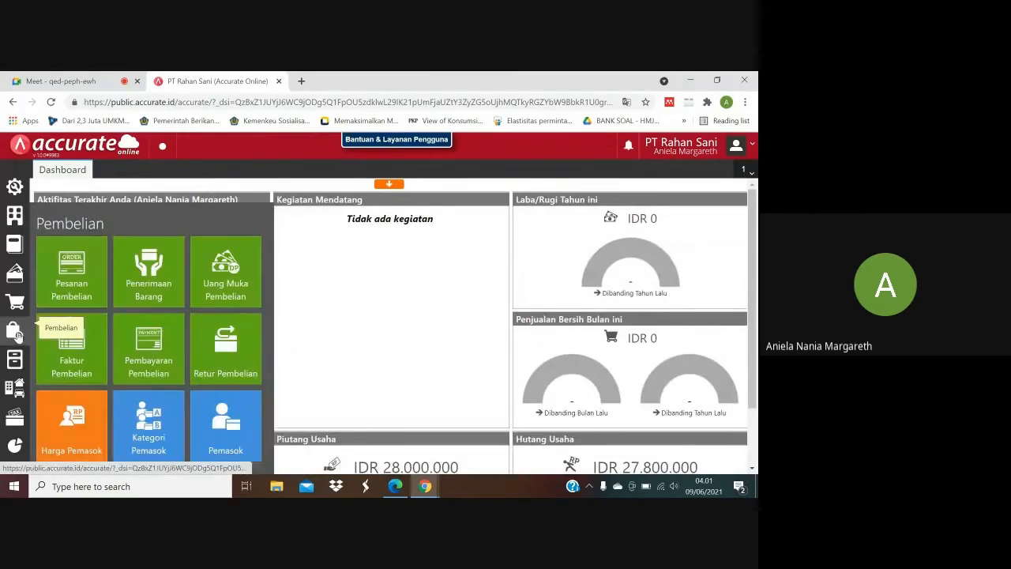
click(395, 485)
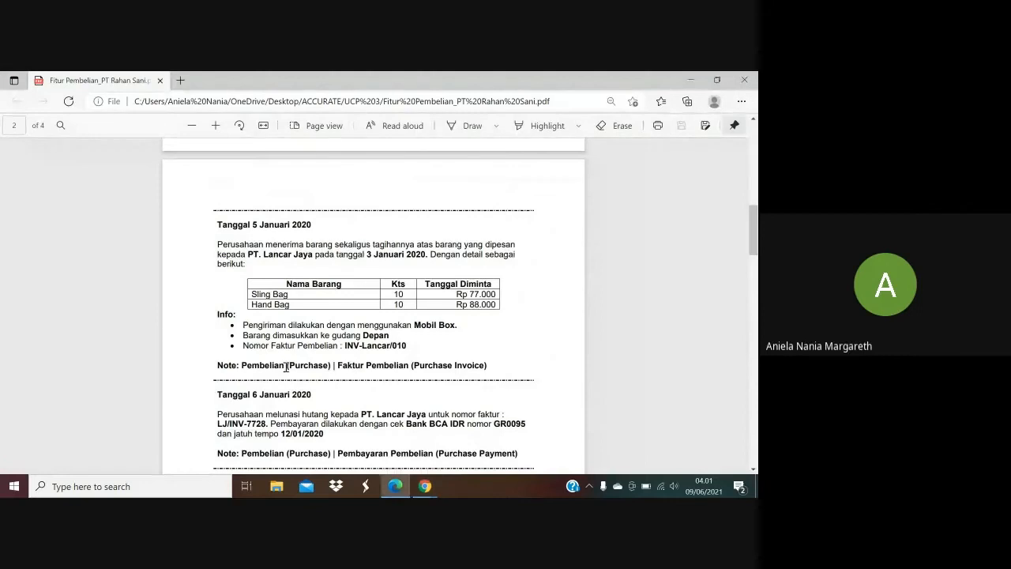
mouse_move(425, 486)
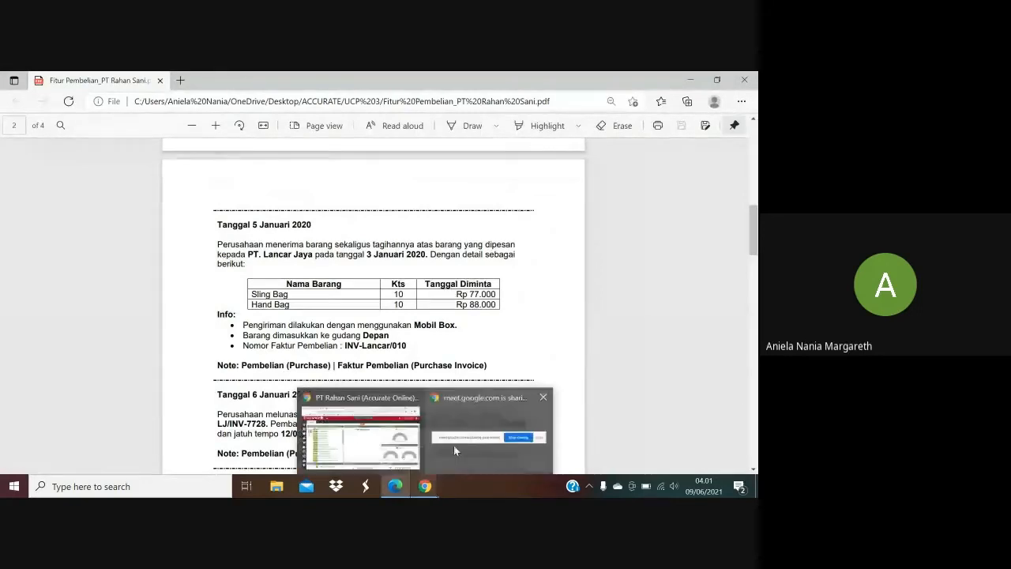
click(377, 445)
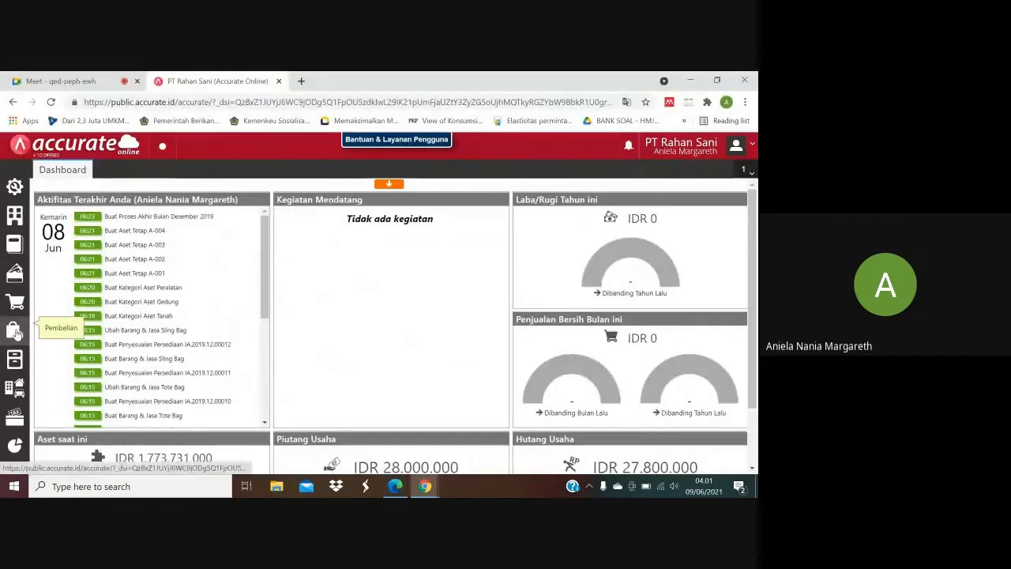
click(14, 330)
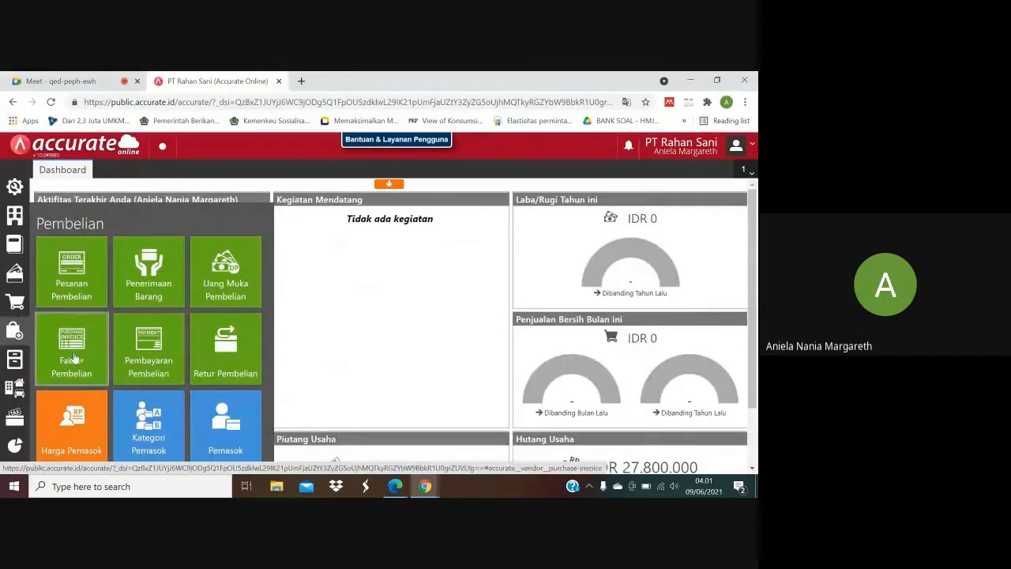
click(74, 354)
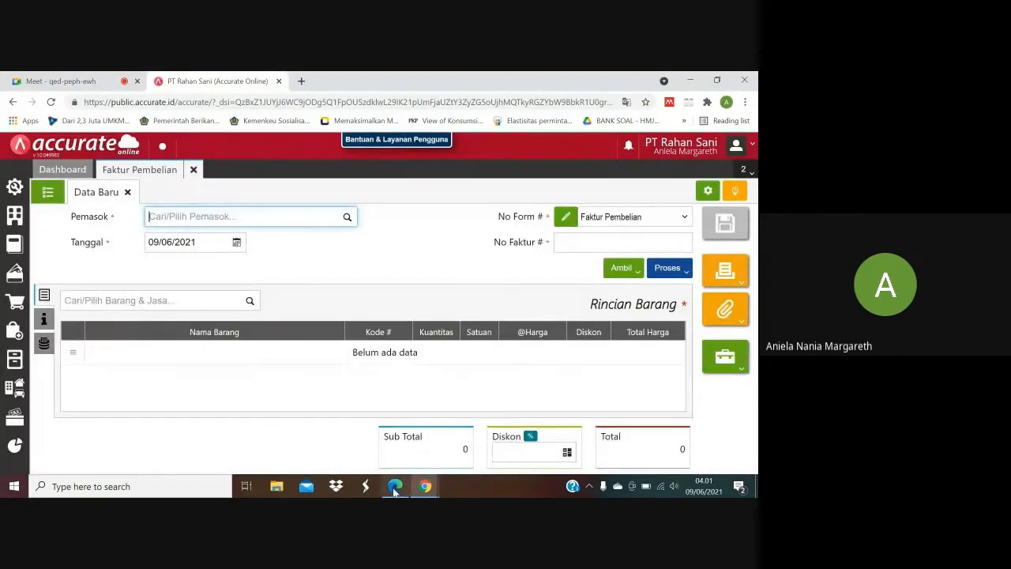
Check the supplier in the purchase PDF and set the invoice's Pemasok to PT. Lancar Jaya.
click(395, 488)
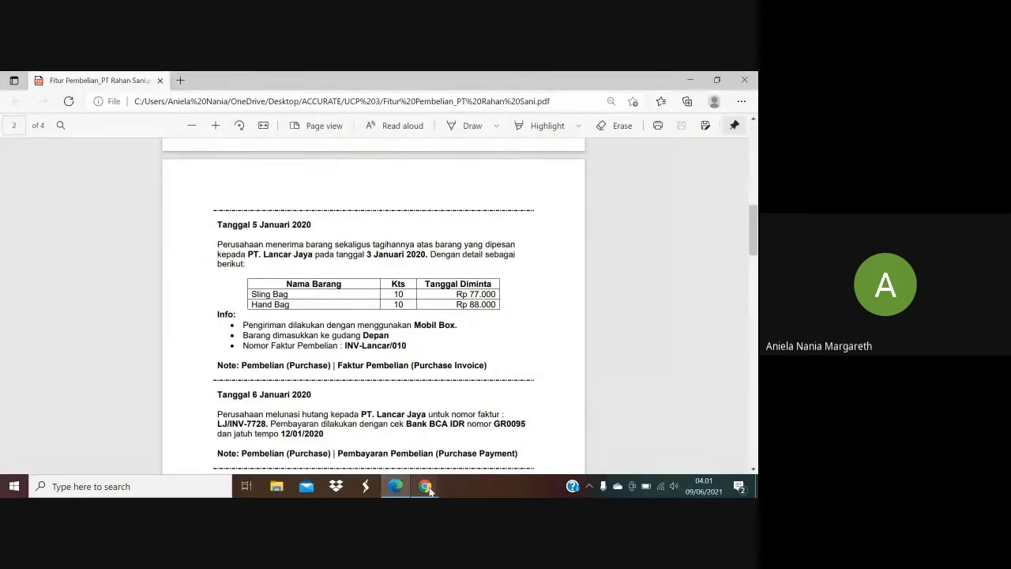
click(390, 428)
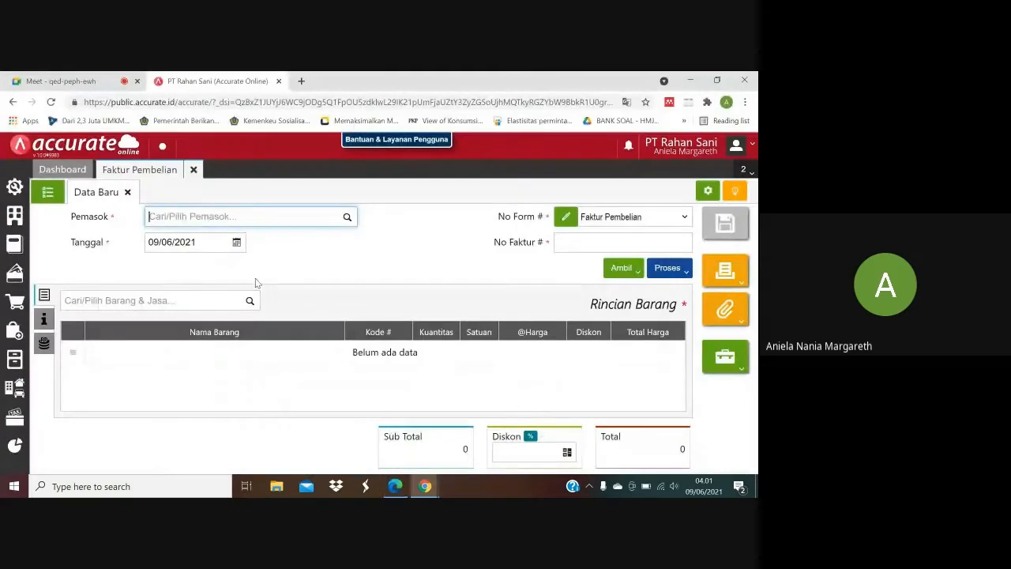
text(lancar)
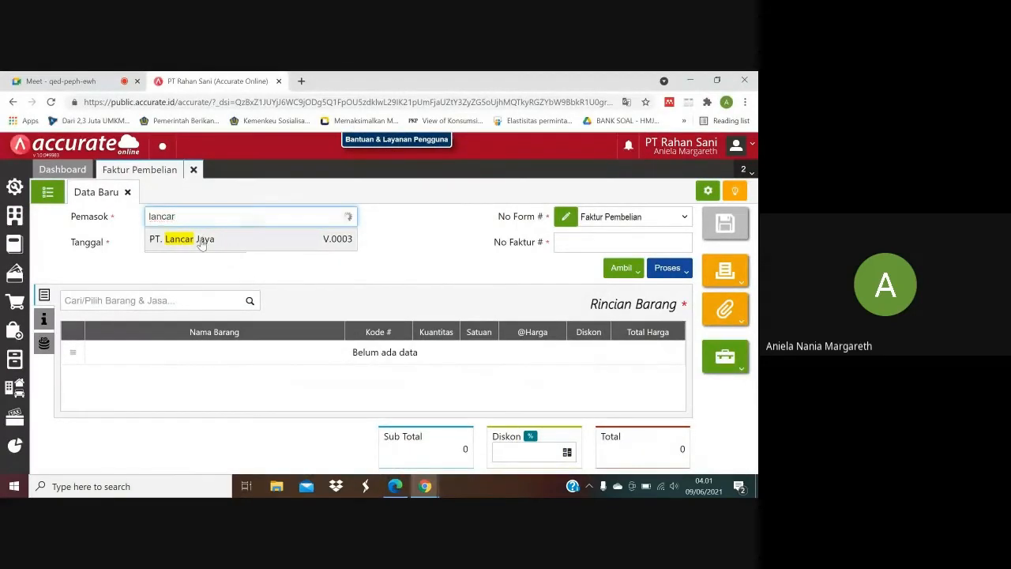
click(202, 240)
Look up the transaction date in the purchase PDF and set the invoice's Tanggal to 05/01/2020.
click(395, 485)
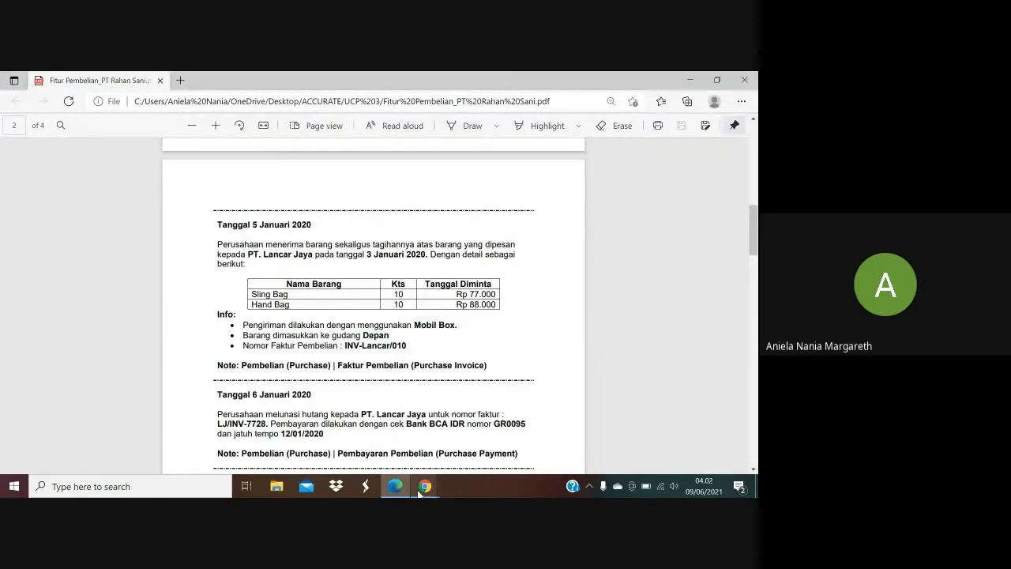
mouse_move(422, 488)
click(367, 431)
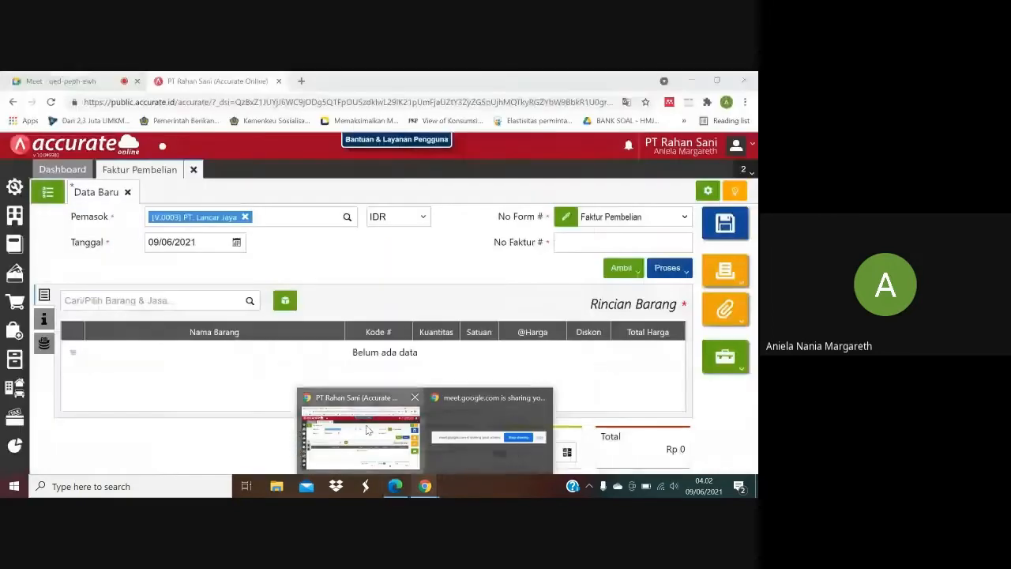
click(183, 244)
text(05/01/)
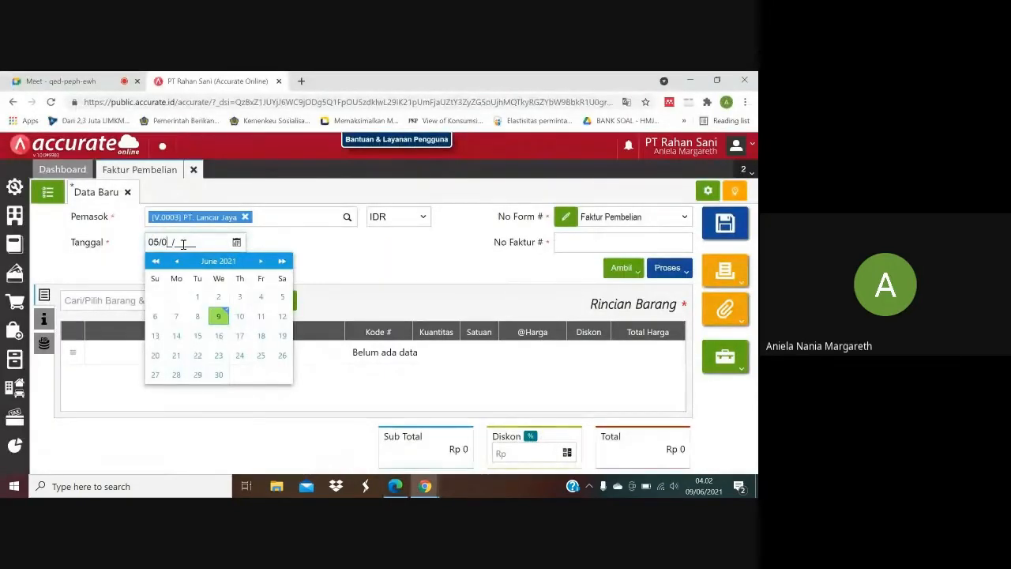
text(2020)
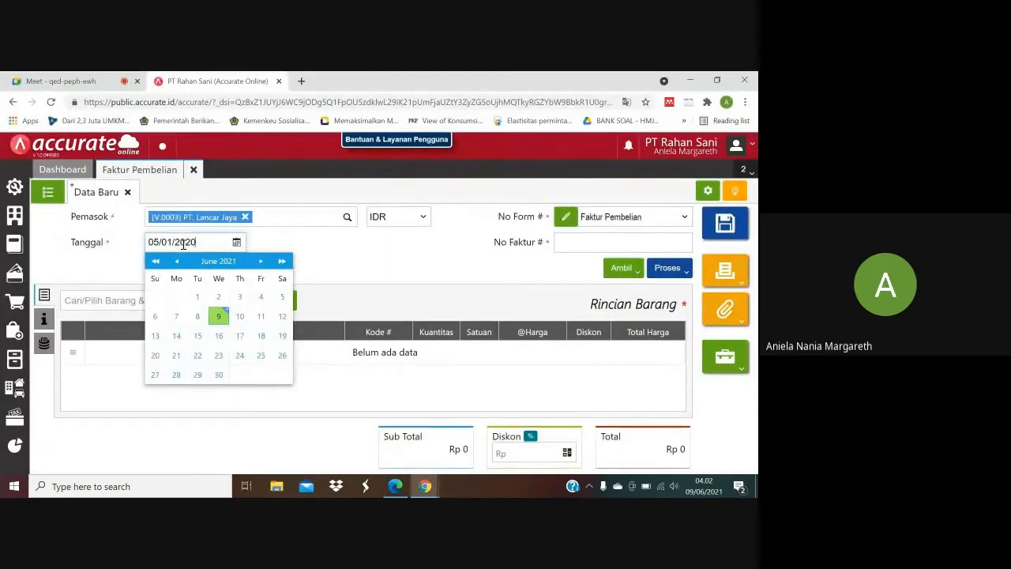
click(360, 269)
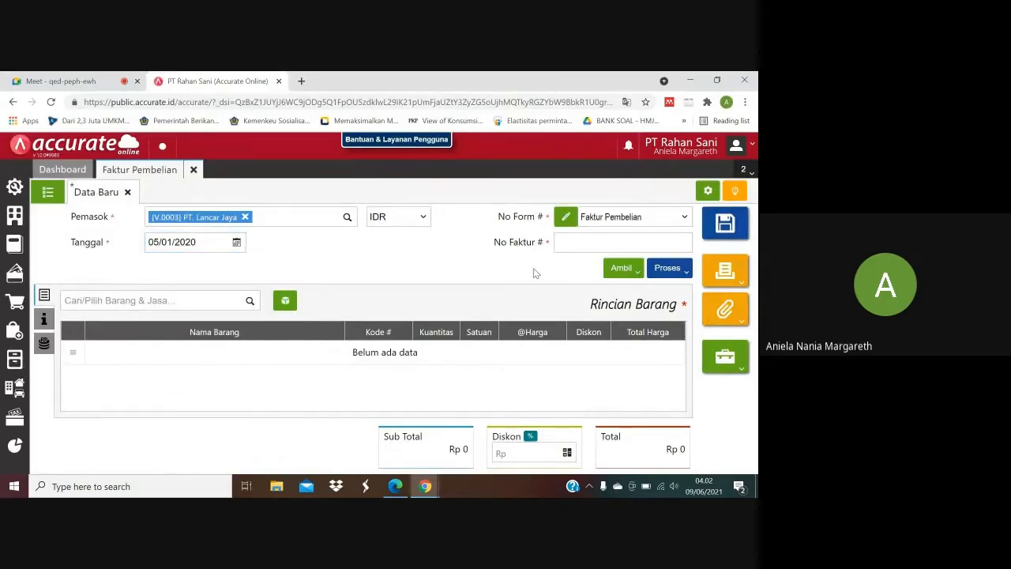
Copy the purchase invoice number INV-Lancar/010 from the purchase PDF into the invoice's No Faktur.
mouse_move(395, 486)
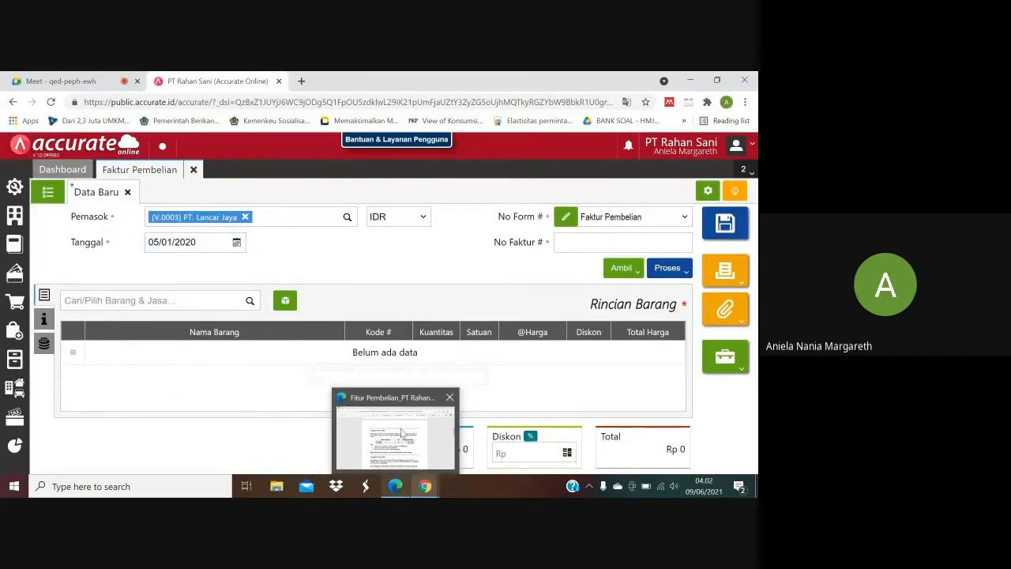
click(401, 433)
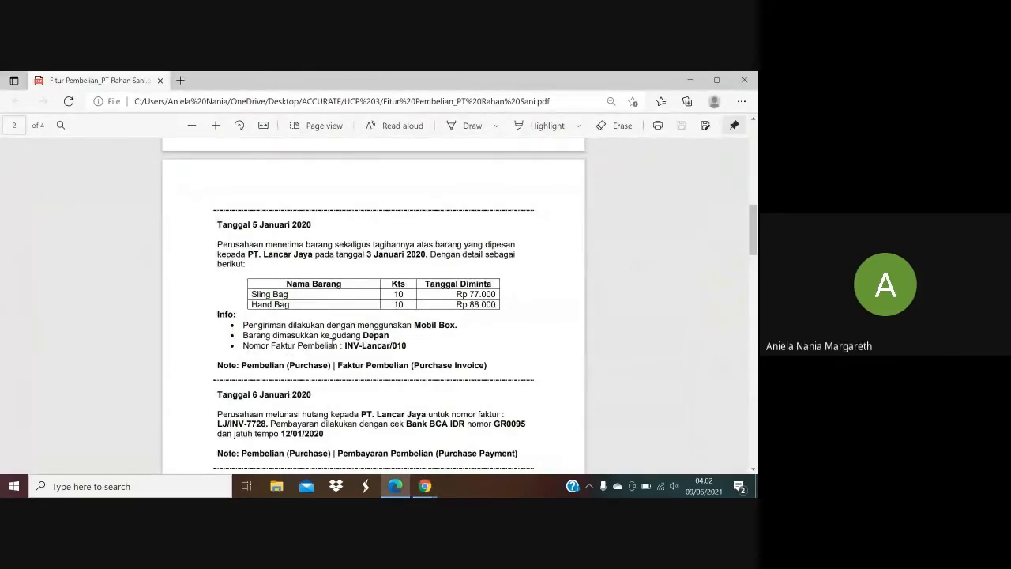
drag(345, 345, 406, 351)
key(ctrl+c)
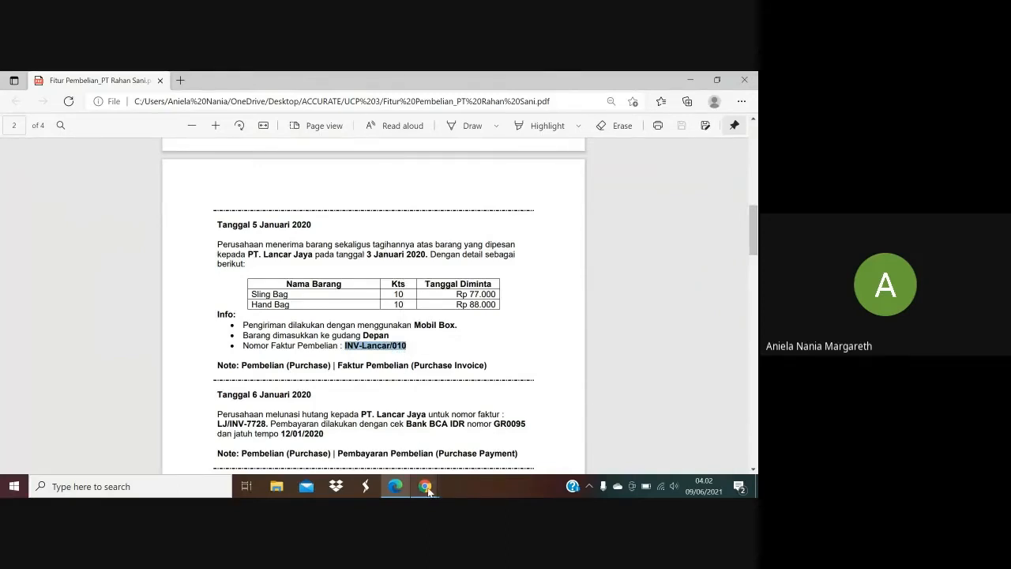
mouse_move(427, 490)
click(364, 431)
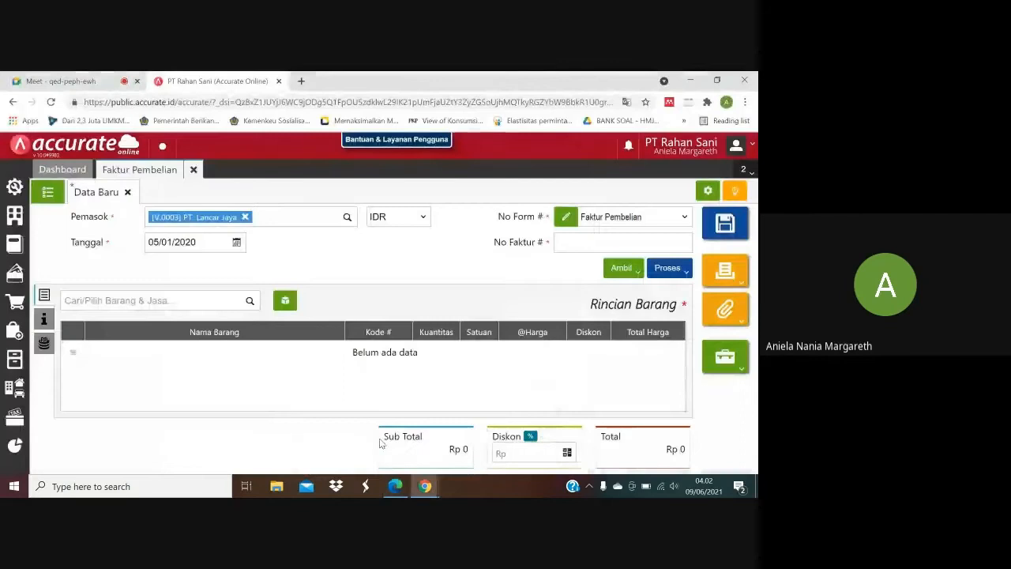
click(571, 242)
click(585, 289)
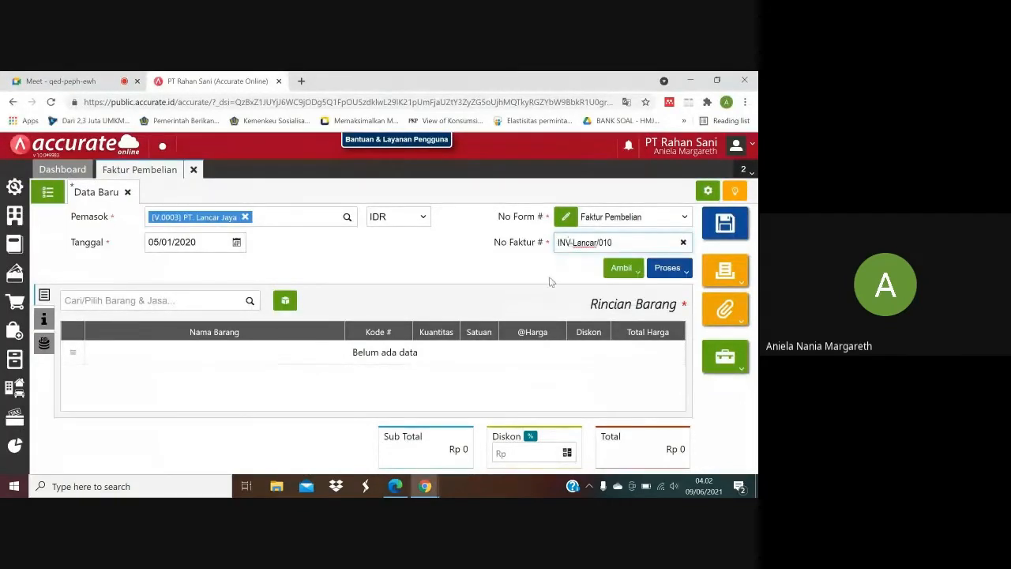
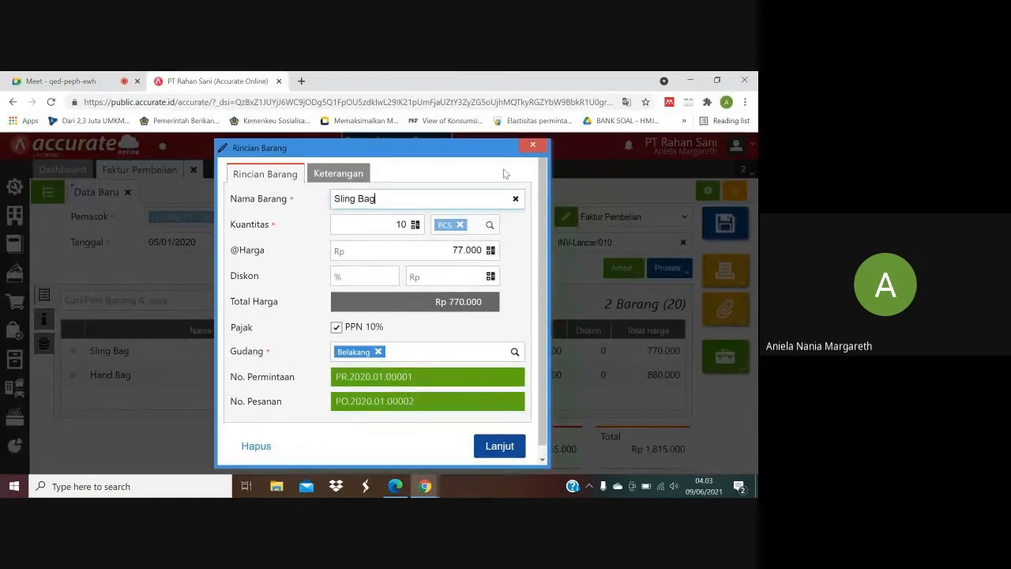
Review the item details of the Sling Bag and Hand Bag lines, checking the Gudang assigned to each.
click(533, 145)
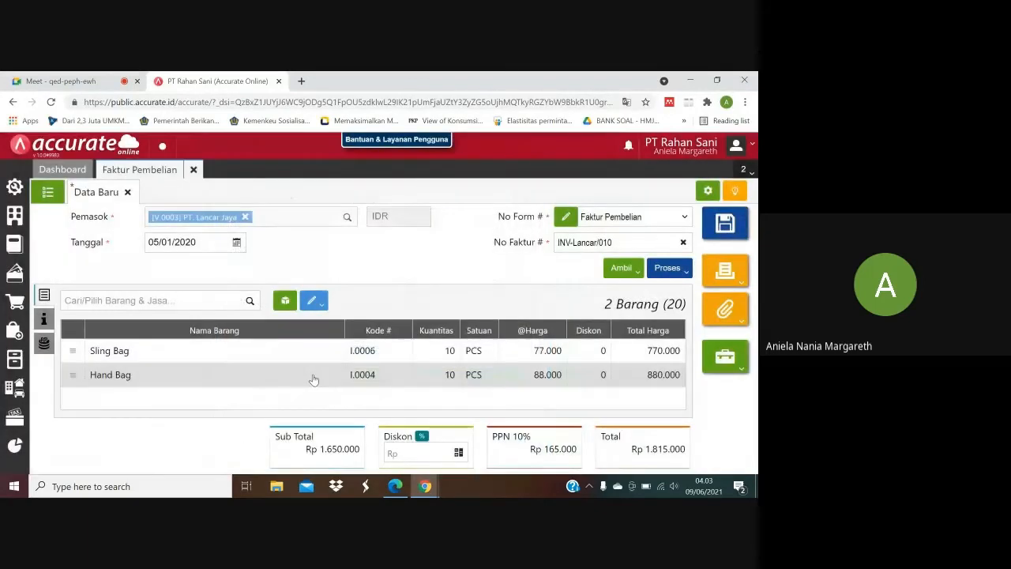
click(313, 377)
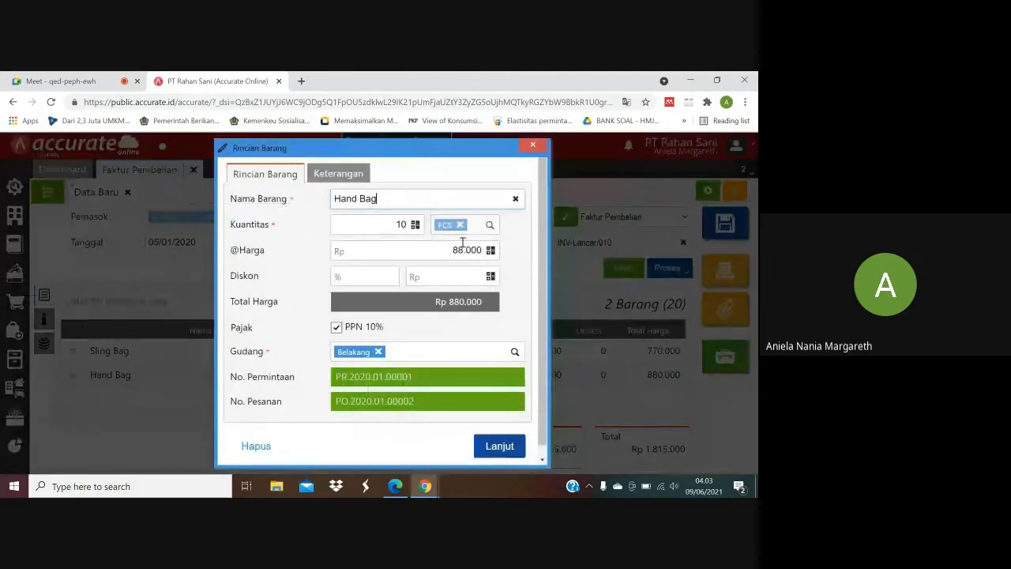
click(532, 145)
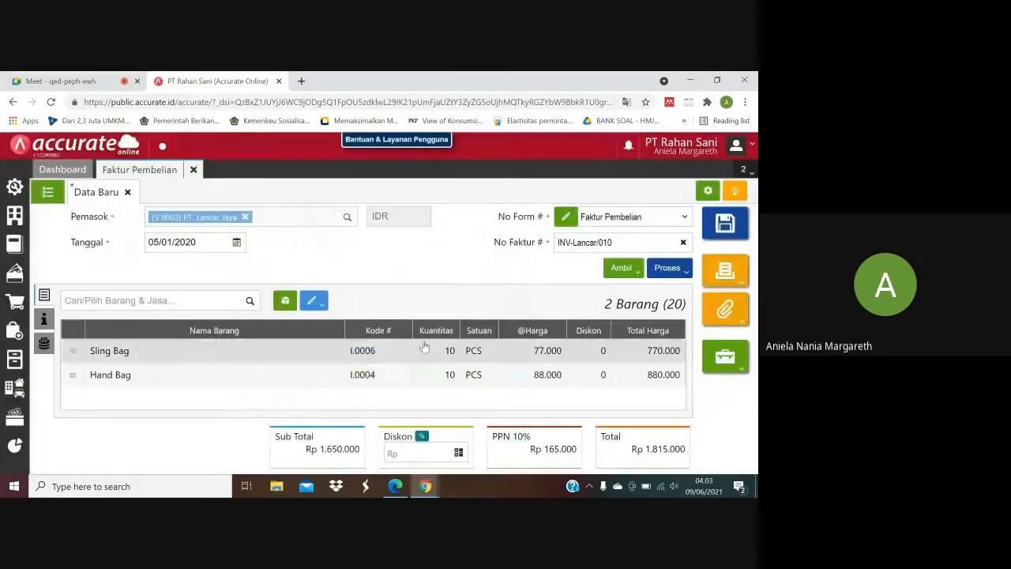
click(360, 355)
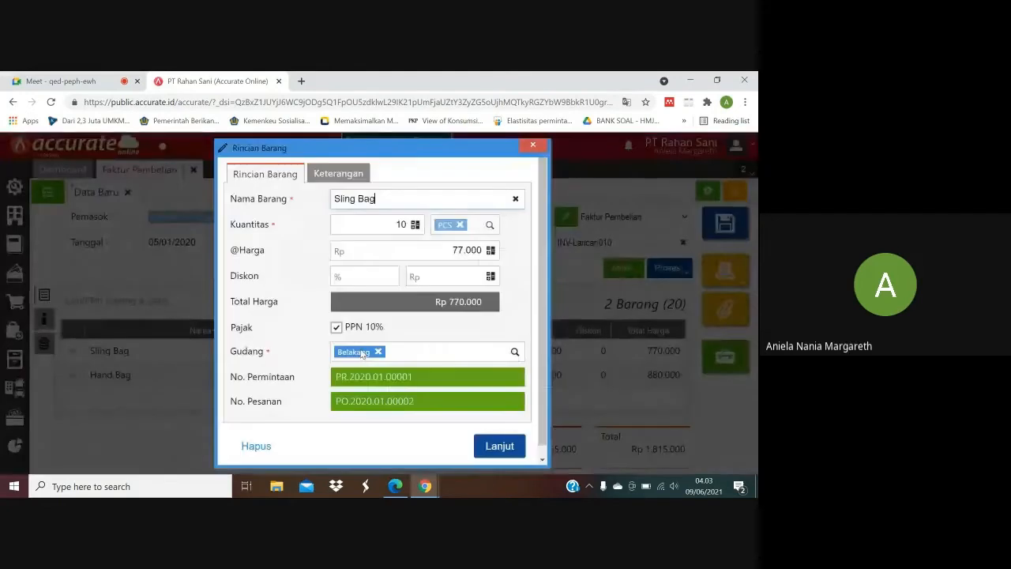
click(534, 145)
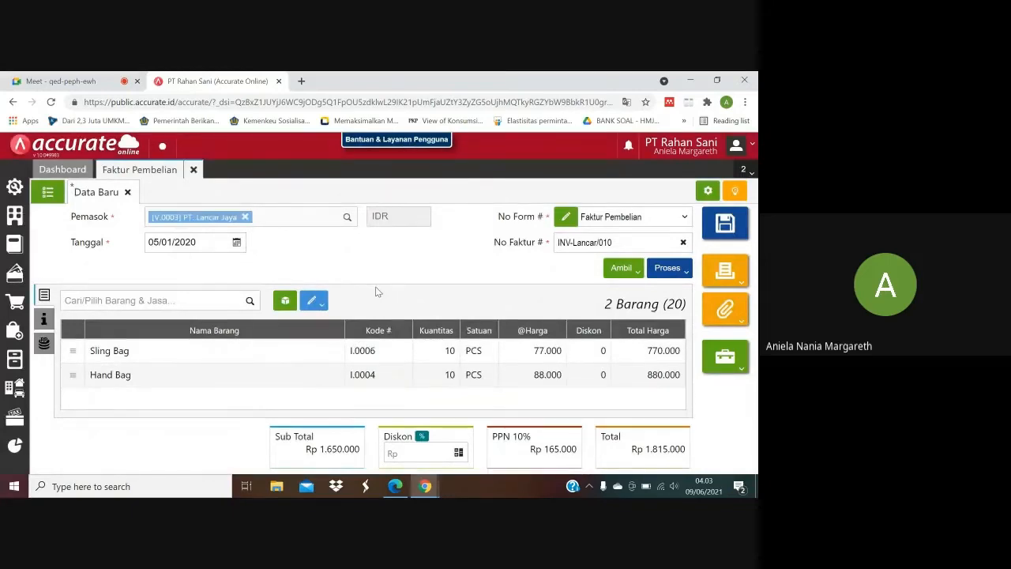
Look up the receiving warehouse in the purchase PDF, change the Gudang of all invoice items to Depan, and check both item lines.
click(324, 306)
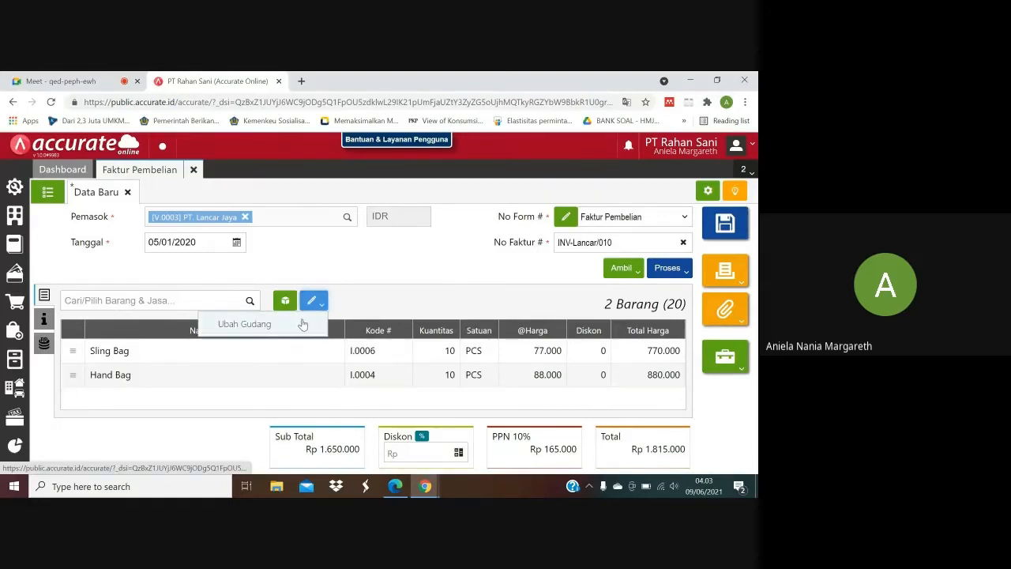
click(301, 324)
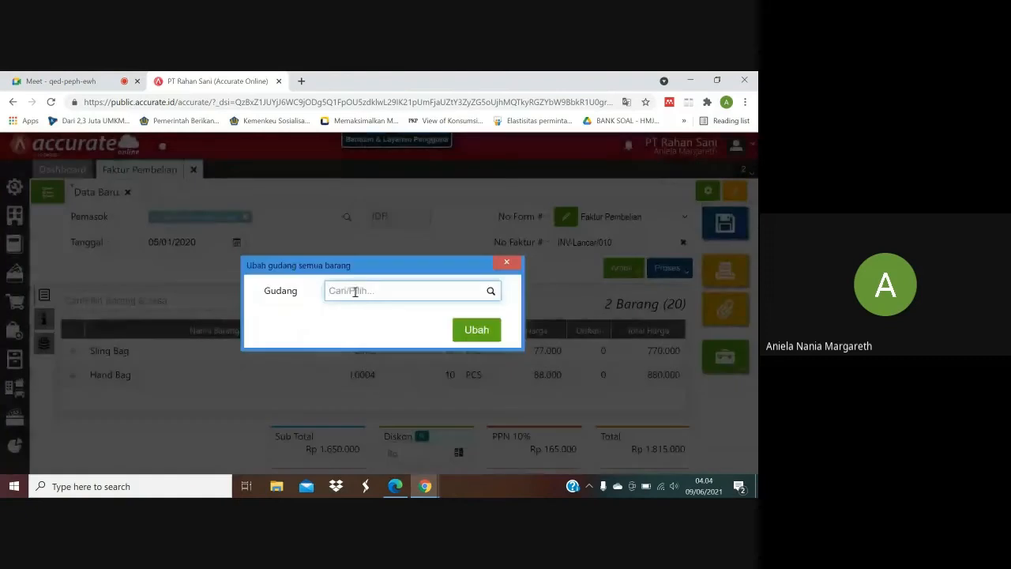
click(395, 486)
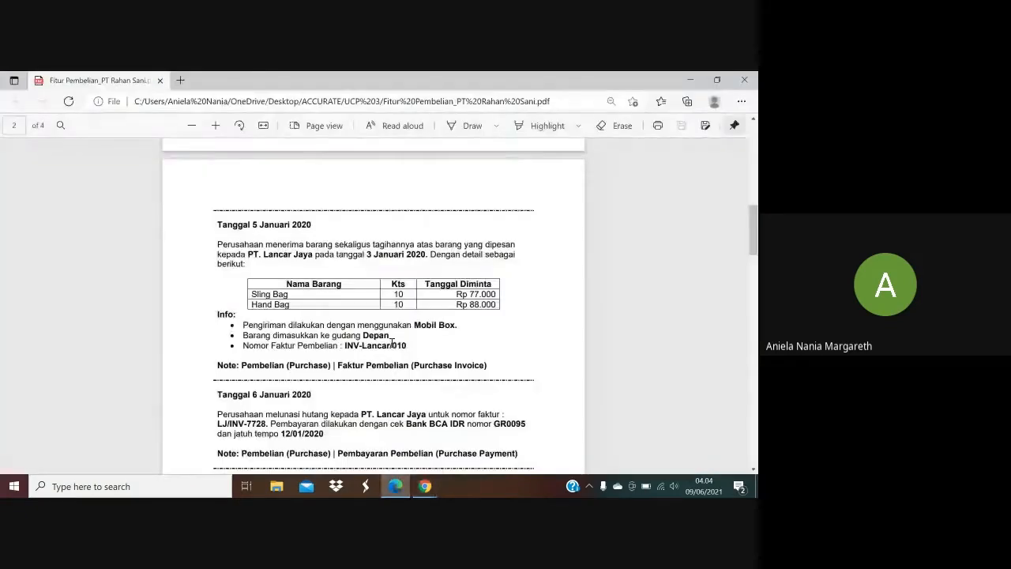
mouse_move(429, 487)
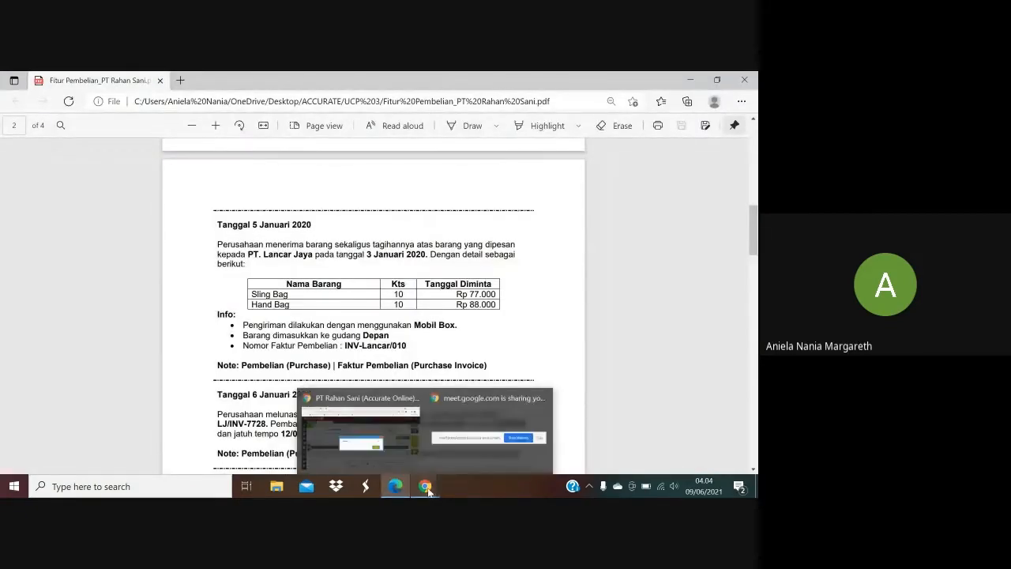
click(367, 436)
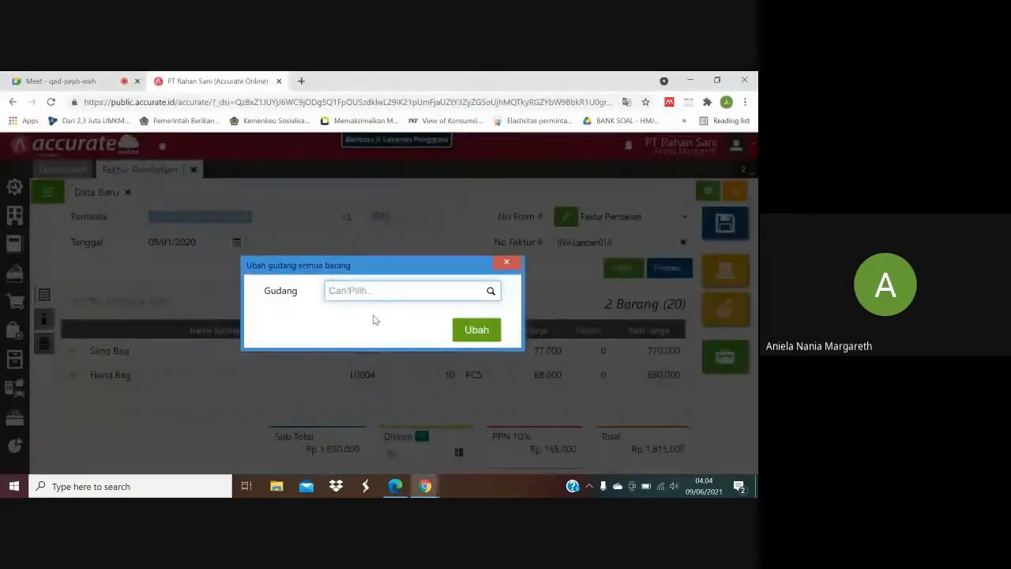
text(Depan)
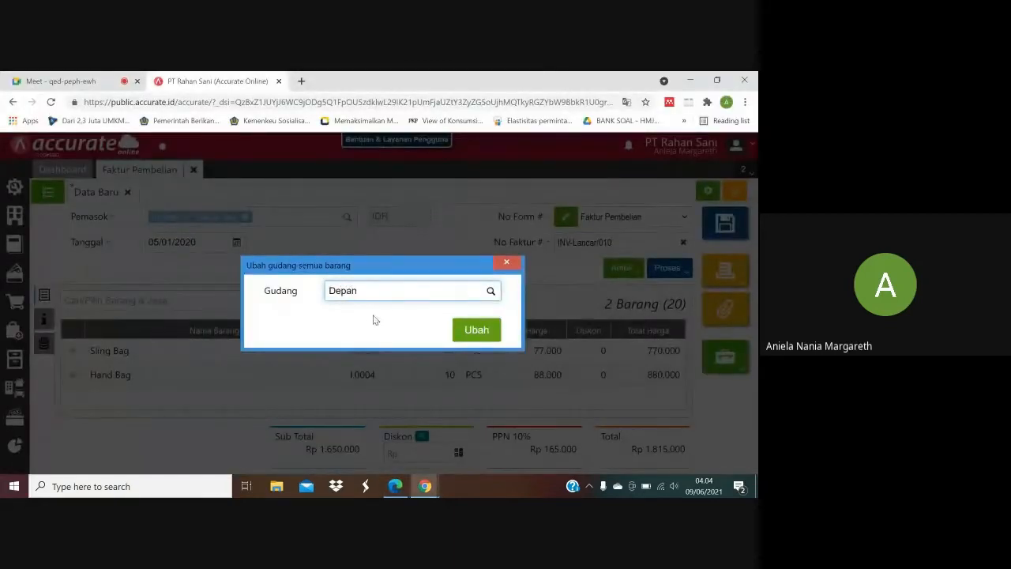
click(373, 315)
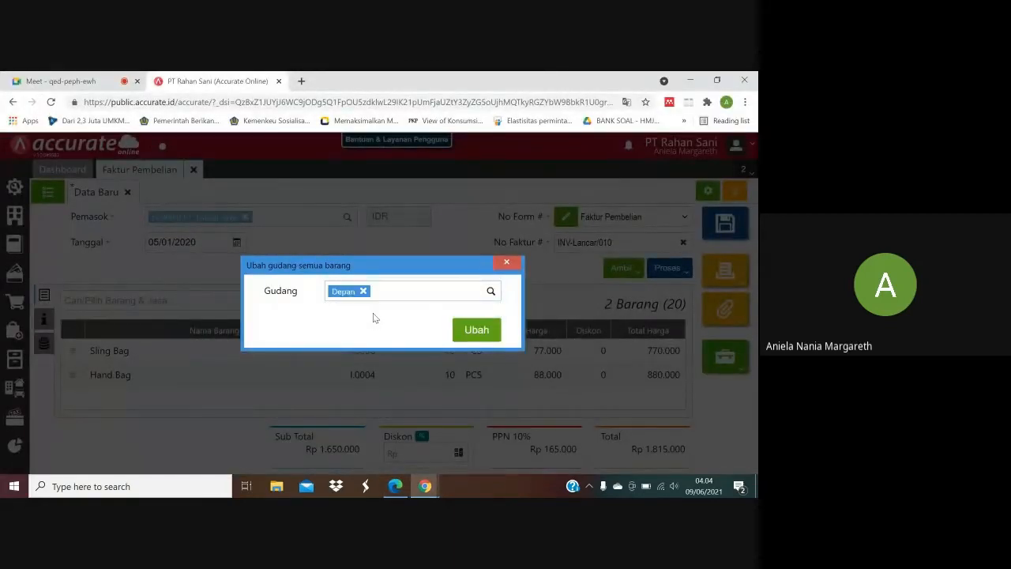
click(476, 331)
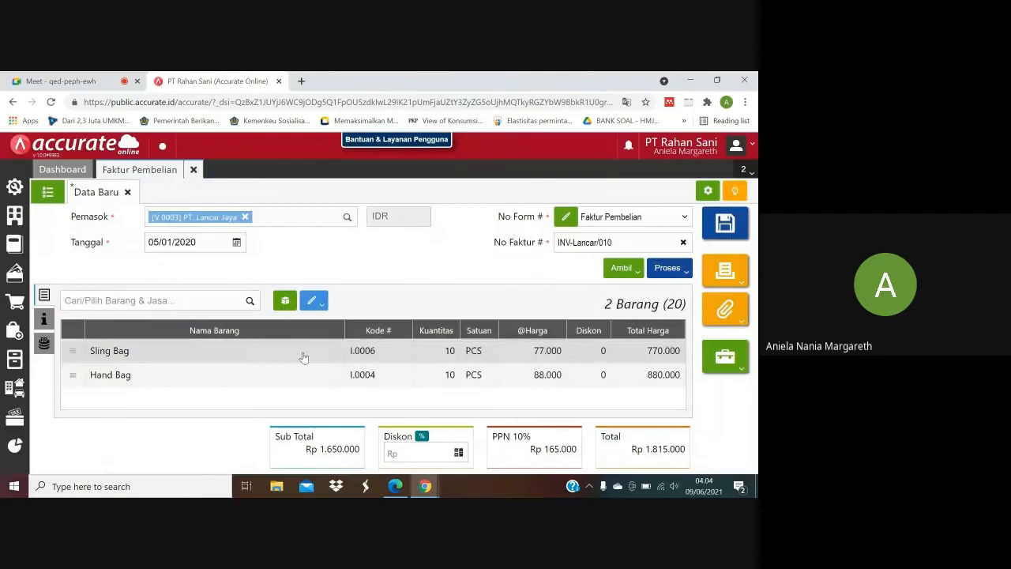
click(303, 357)
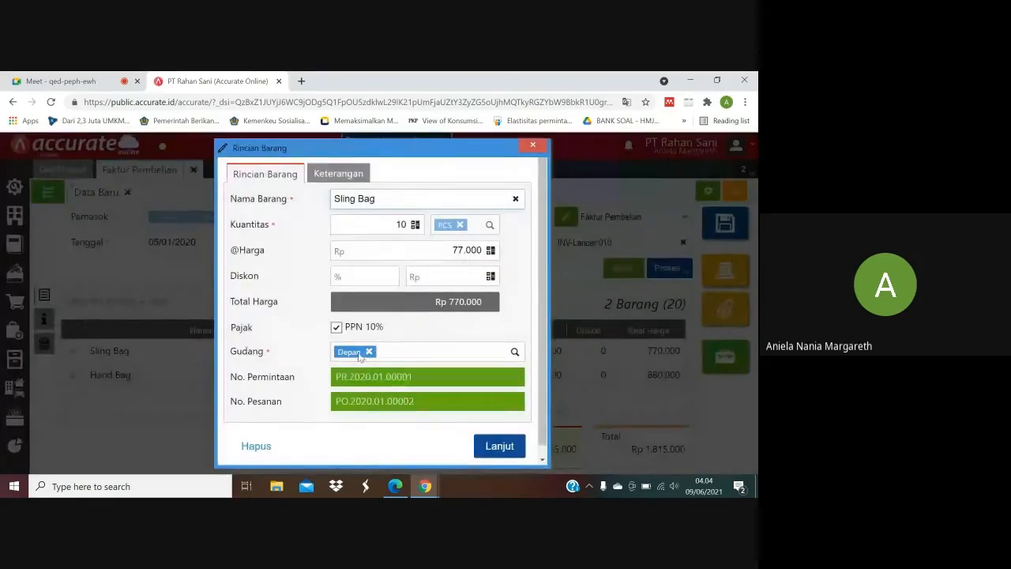
click(533, 148)
click(371, 389)
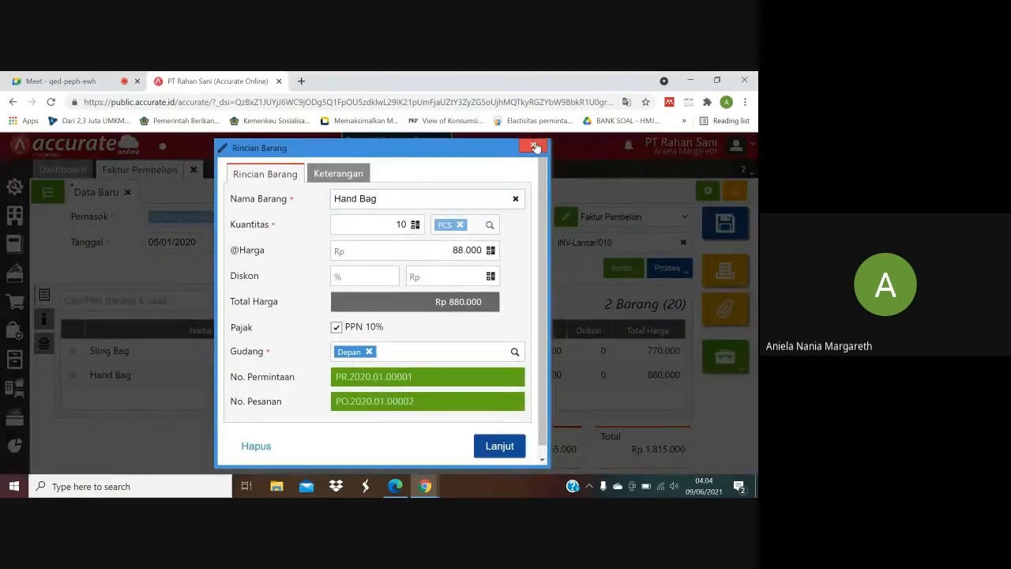
click(535, 148)
Check the shipping method in the purchase PDF and set the invoice's Pengiriman to Mobil Box.
click(395, 430)
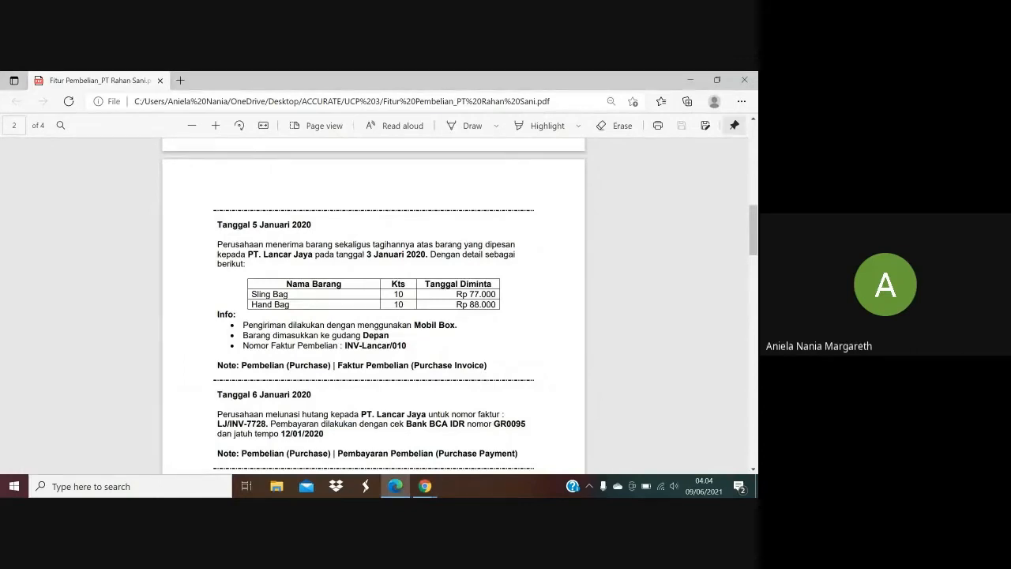
mouse_move(425, 486)
click(363, 447)
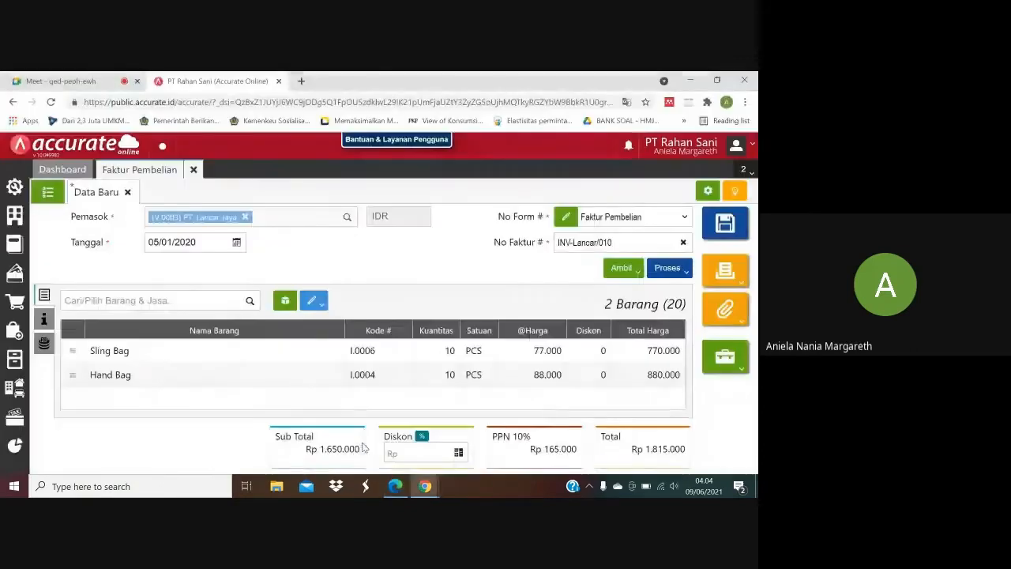
click(45, 319)
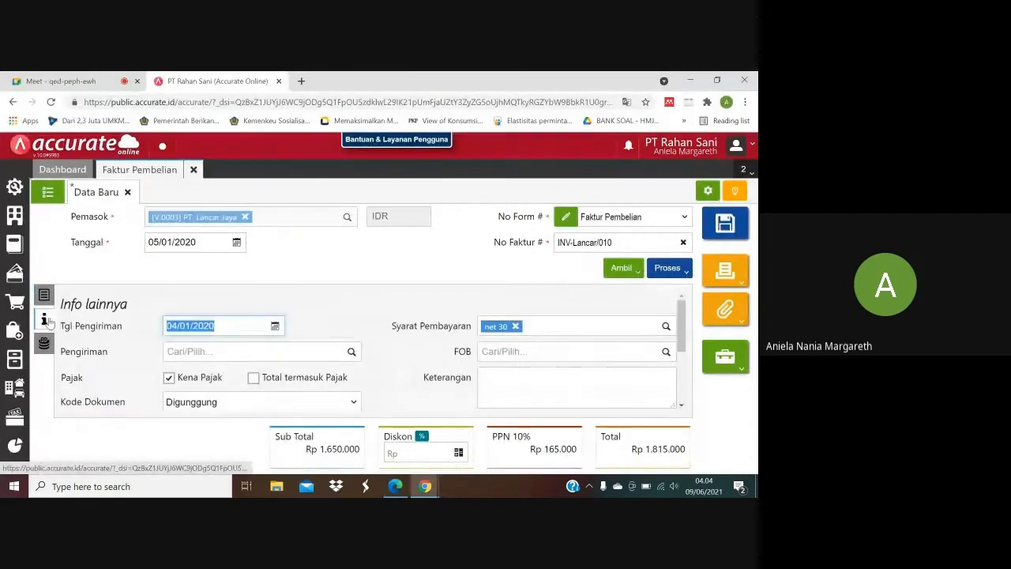
click(194, 351)
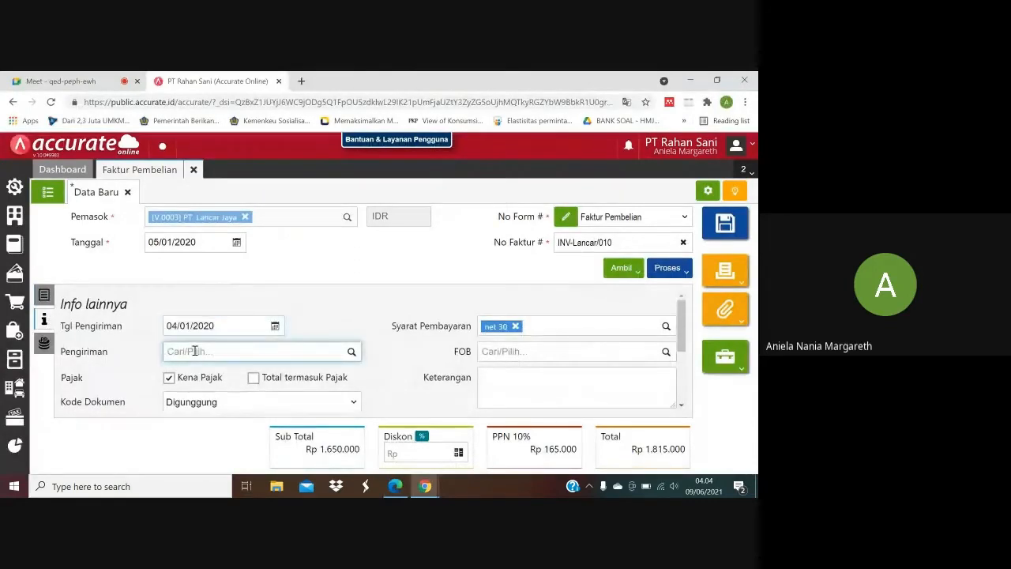
text(Mobil)
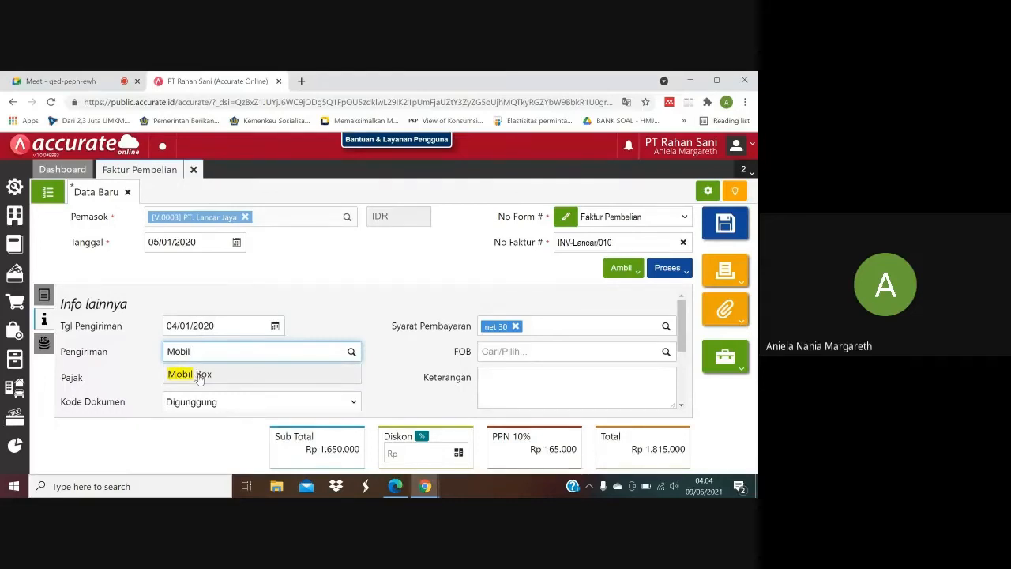
click(200, 376)
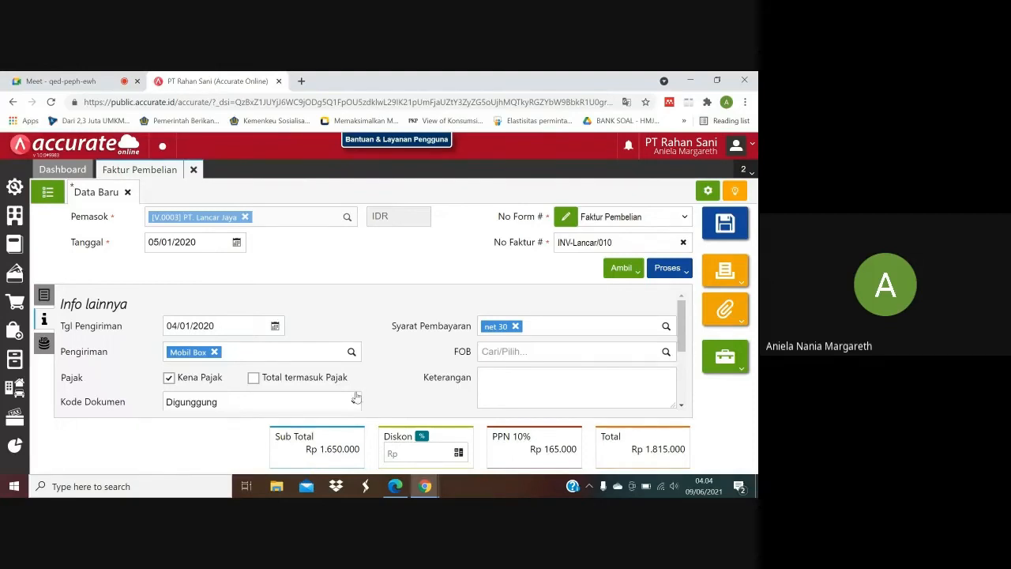
Compare the invoice's item lines and Info lainnya with the 5 January 2020 transaction in the purchase PDF.
click(411, 443)
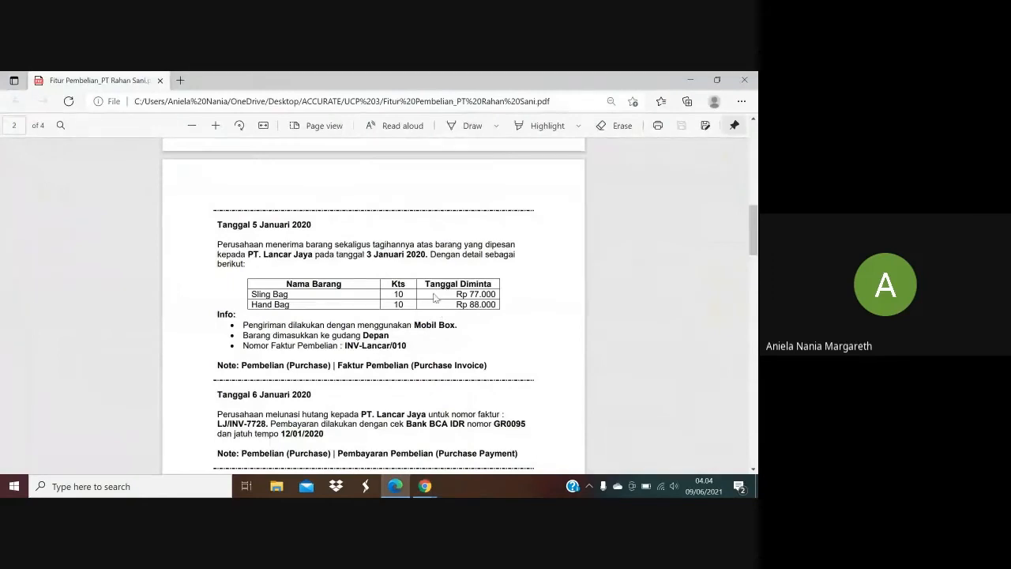
mouse_move(425, 486)
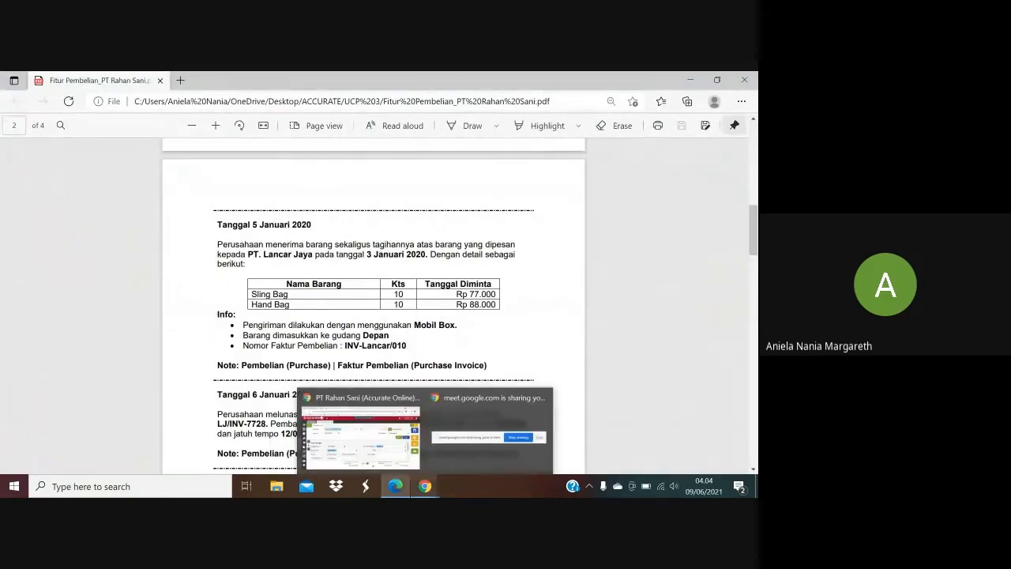
click(386, 449)
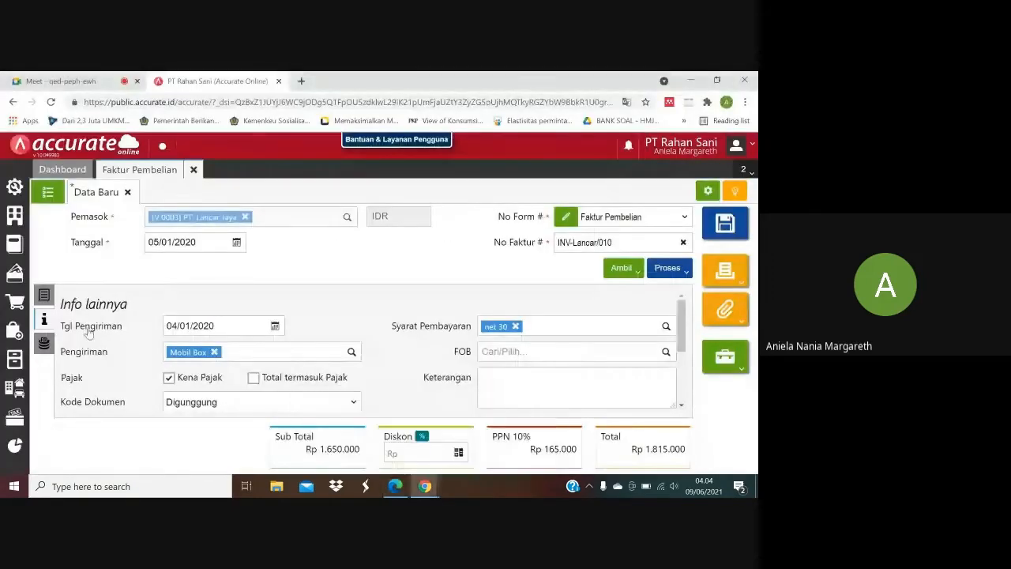
click(44, 295)
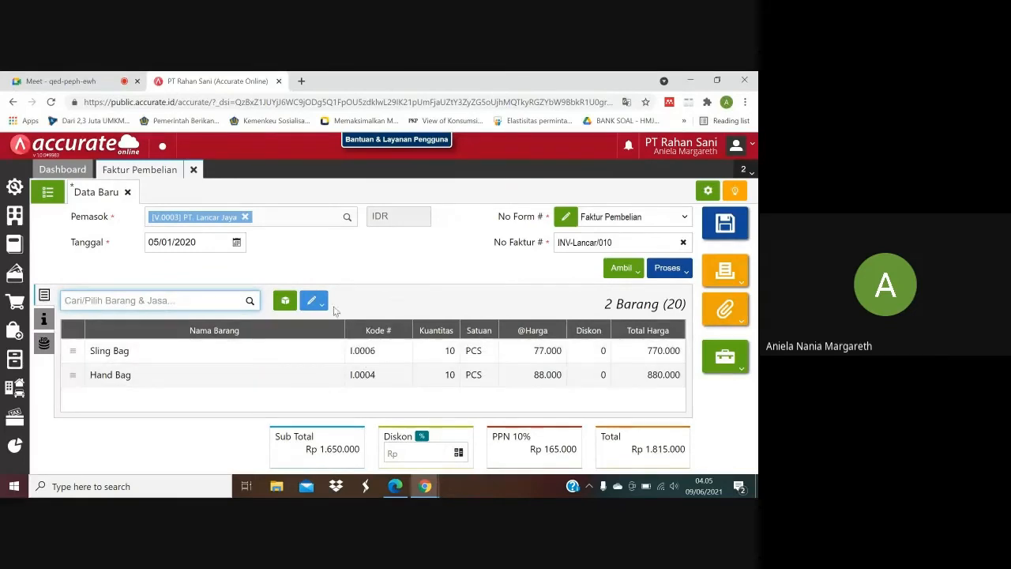
click(44, 319)
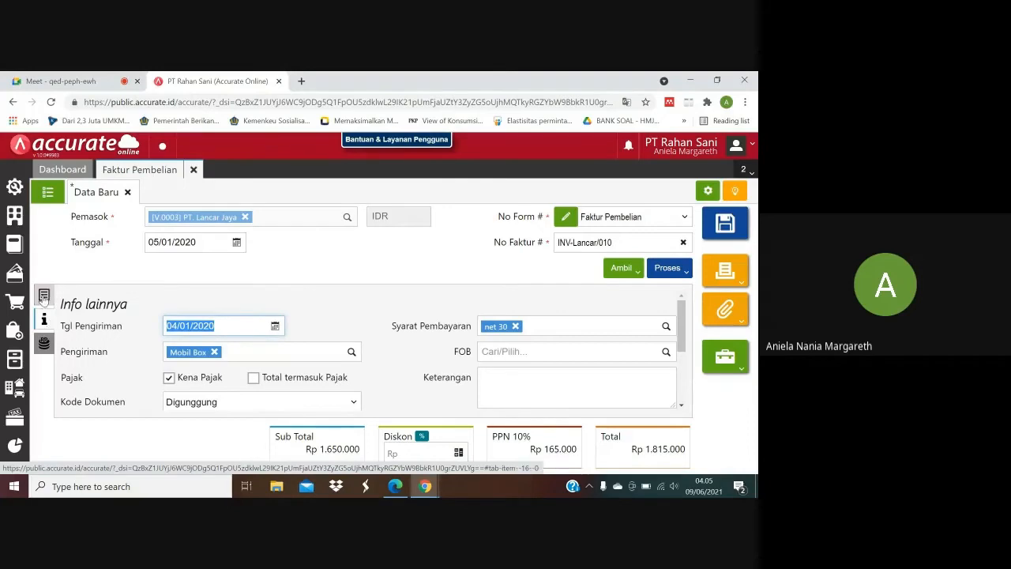
click(44, 296)
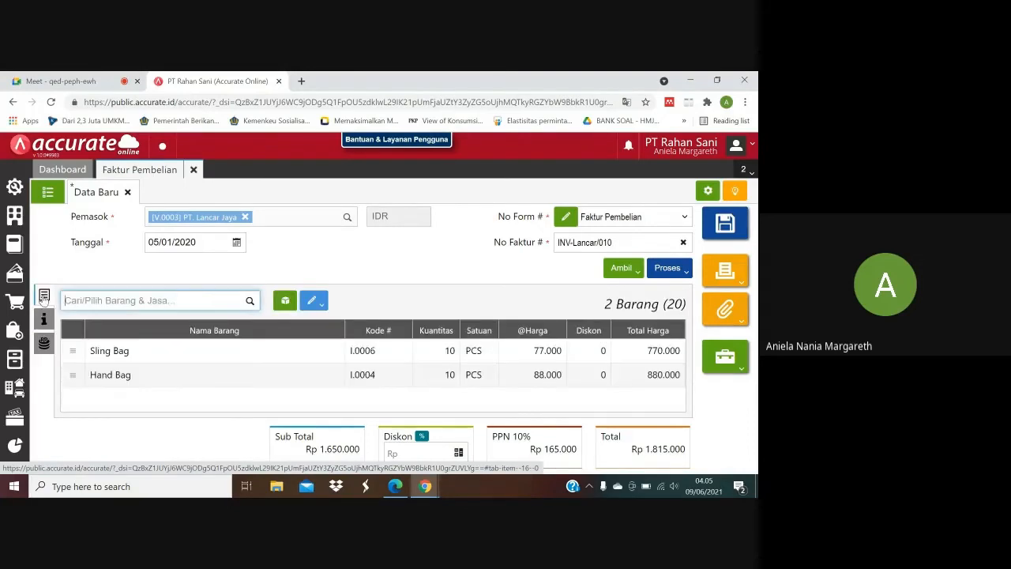
click(393, 488)
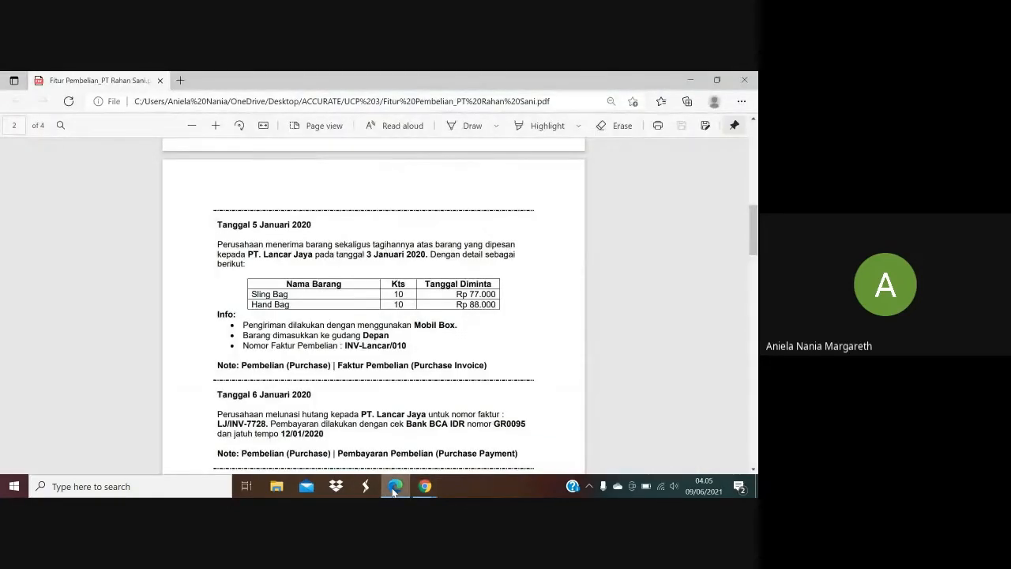
click(393, 487)
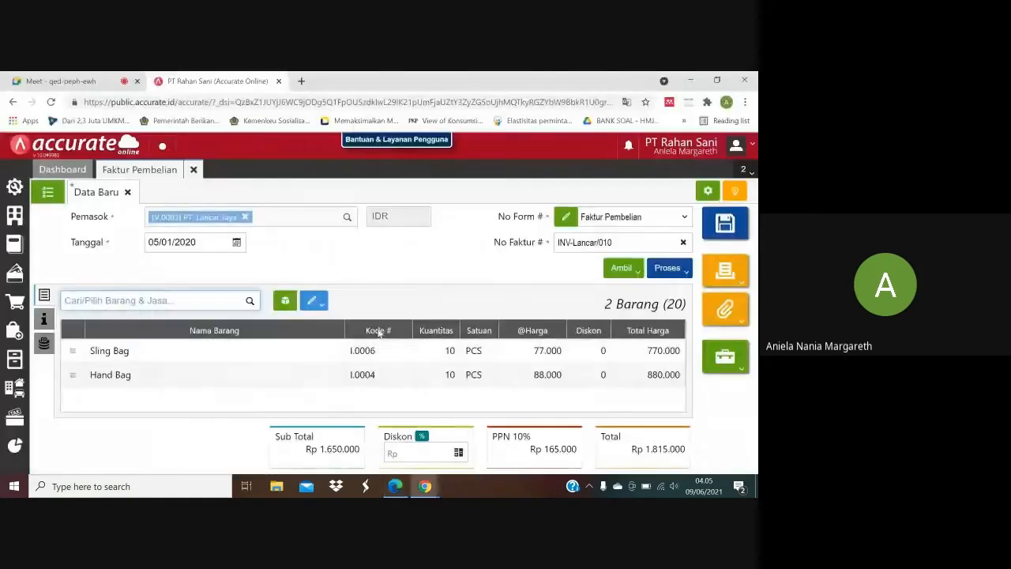
click(399, 490)
click(397, 489)
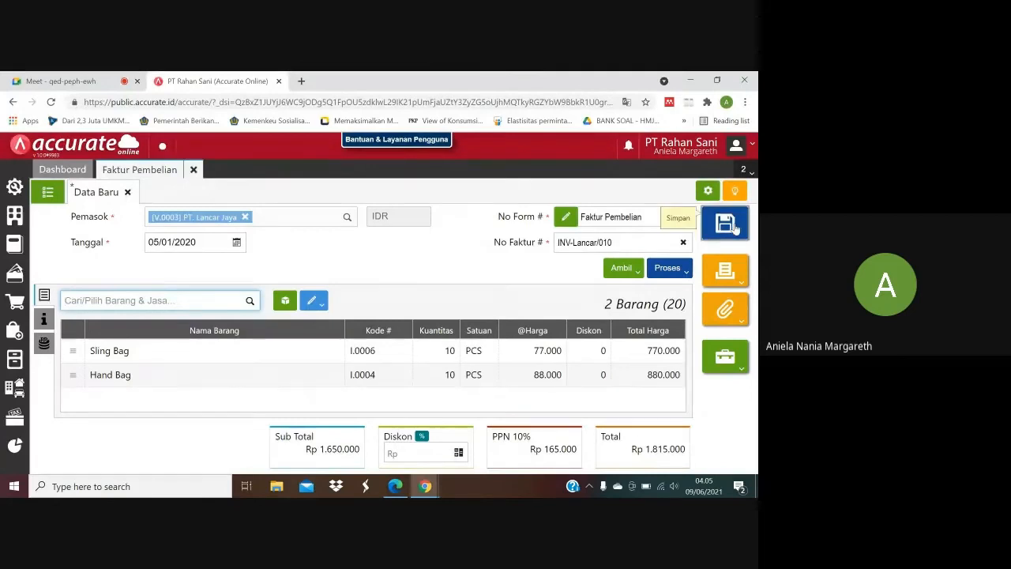
Save the PT. Lancar Jaya purchase invoice and close the Faktur Pembelian form.
click(733, 226)
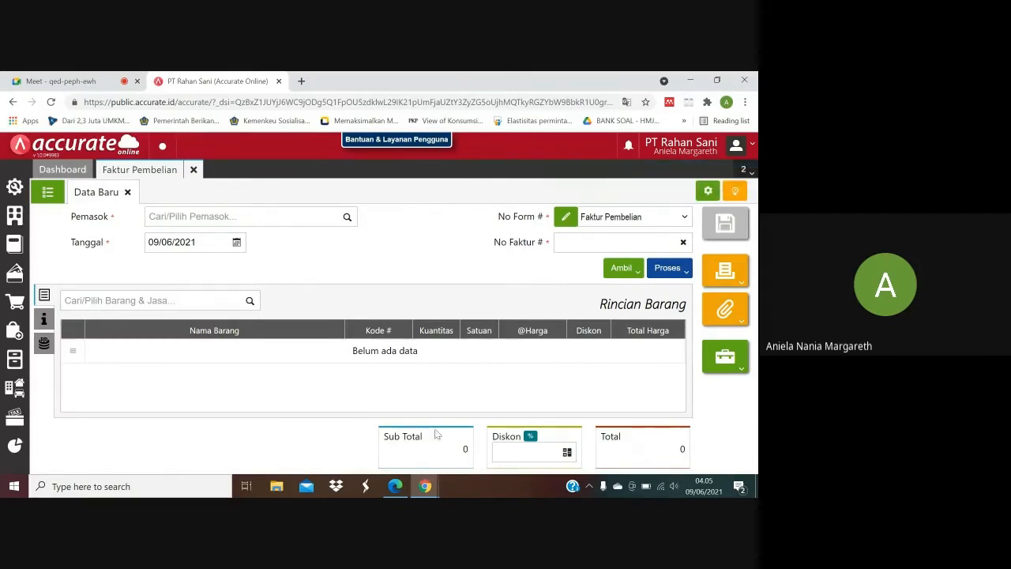
click(194, 173)
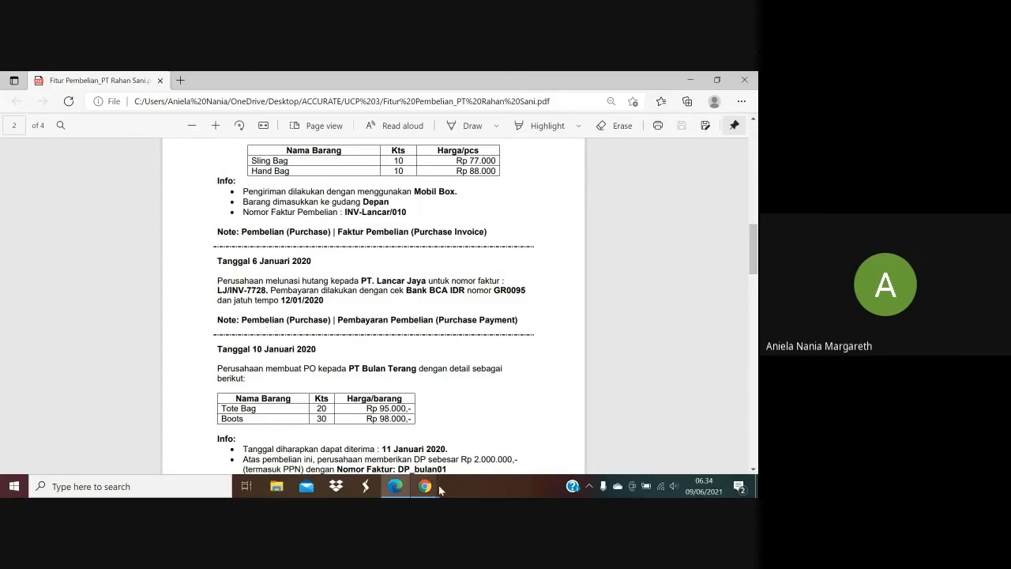
Switch from the purchase PDF to Accurate Online and open a new Pembayaran Pembelian form.
mouse_move(432, 490)
click(360, 435)
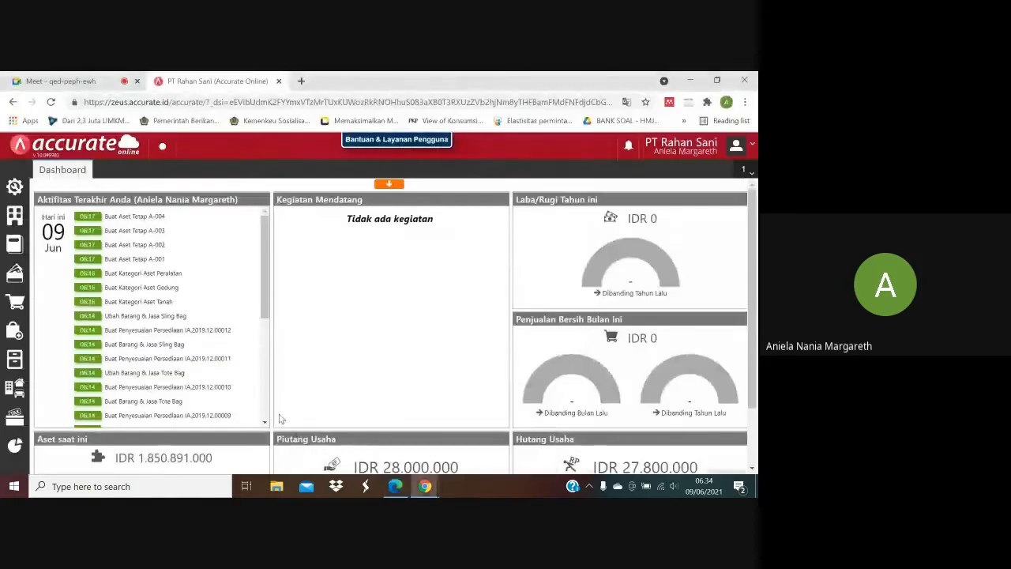
click(17, 331)
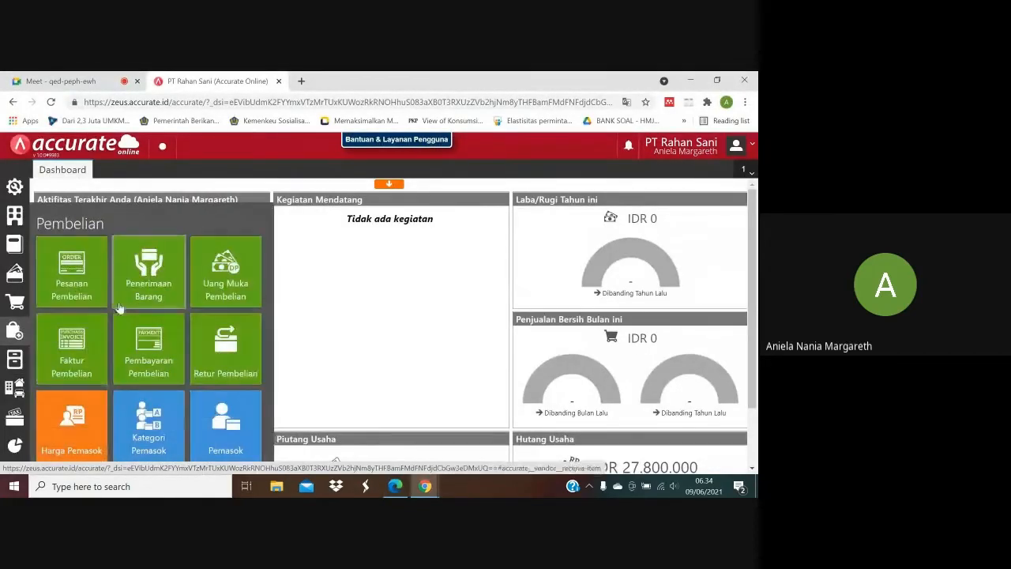
click(142, 338)
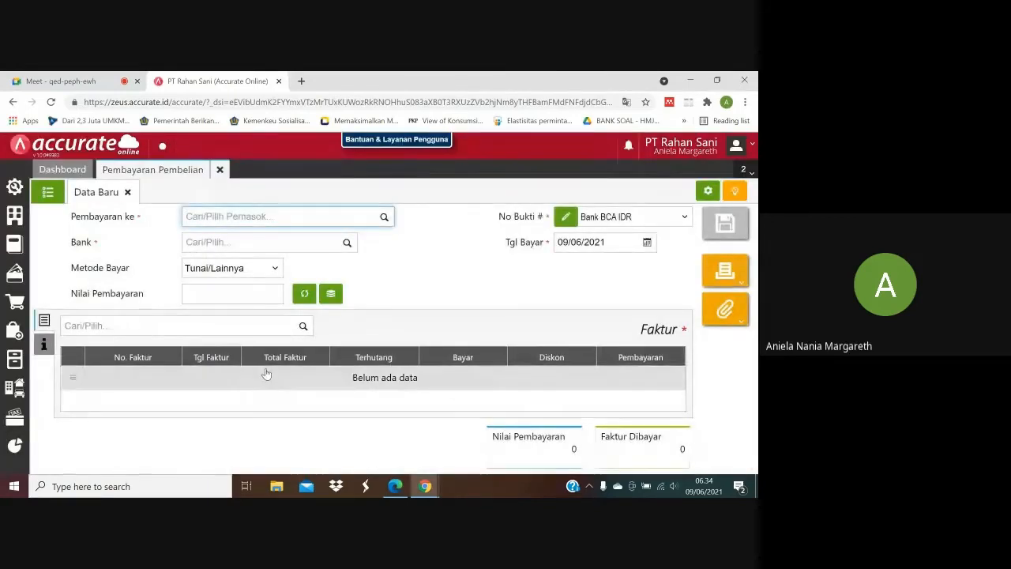
Check the 6 January 2020 transaction in the purchase PDF and set the payment's supplier to PT. Lancar Jaya and bank to Bank BCA IDR.
click(395, 487)
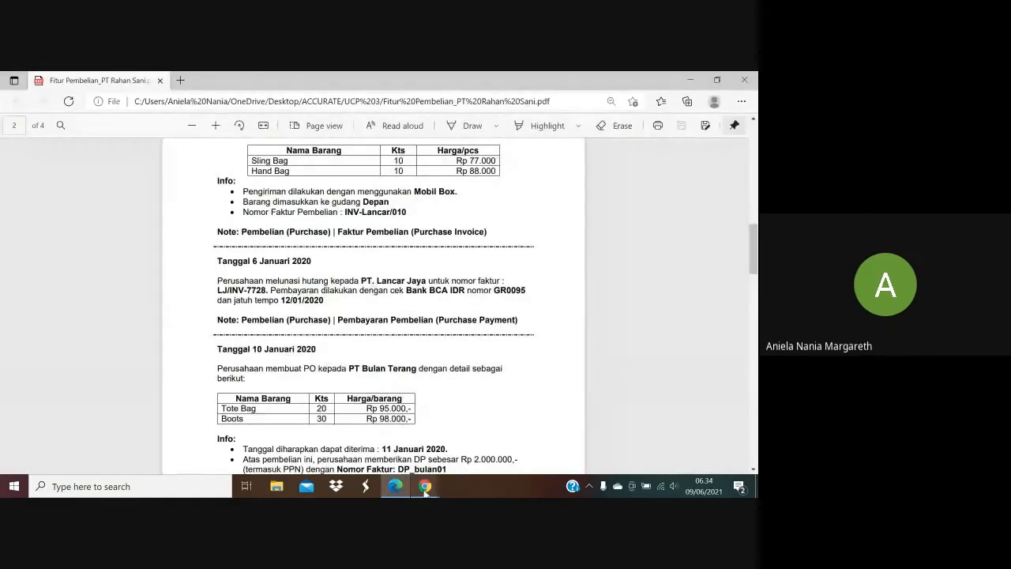
mouse_move(425, 488)
click(427, 417)
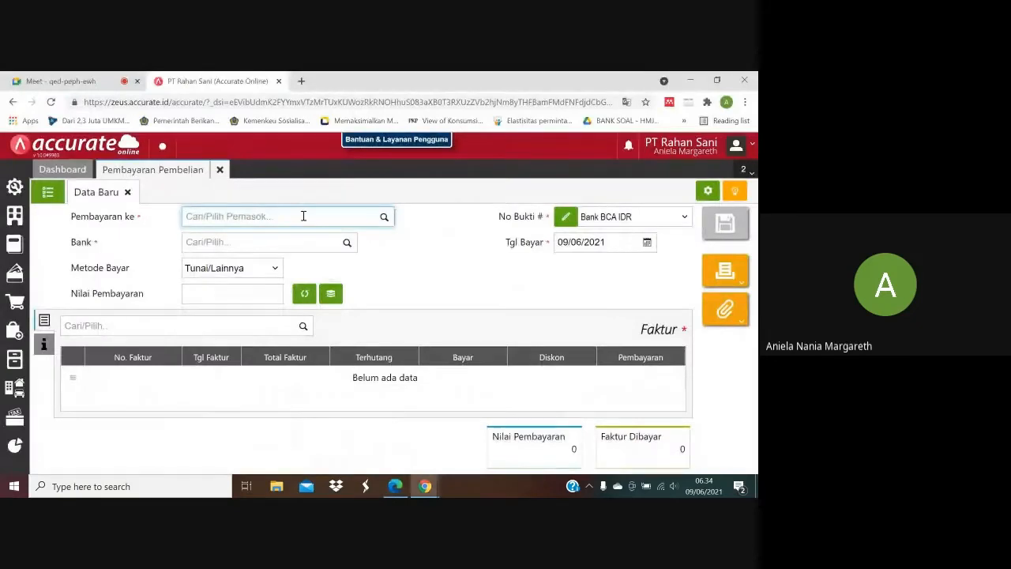
text(Lancar)
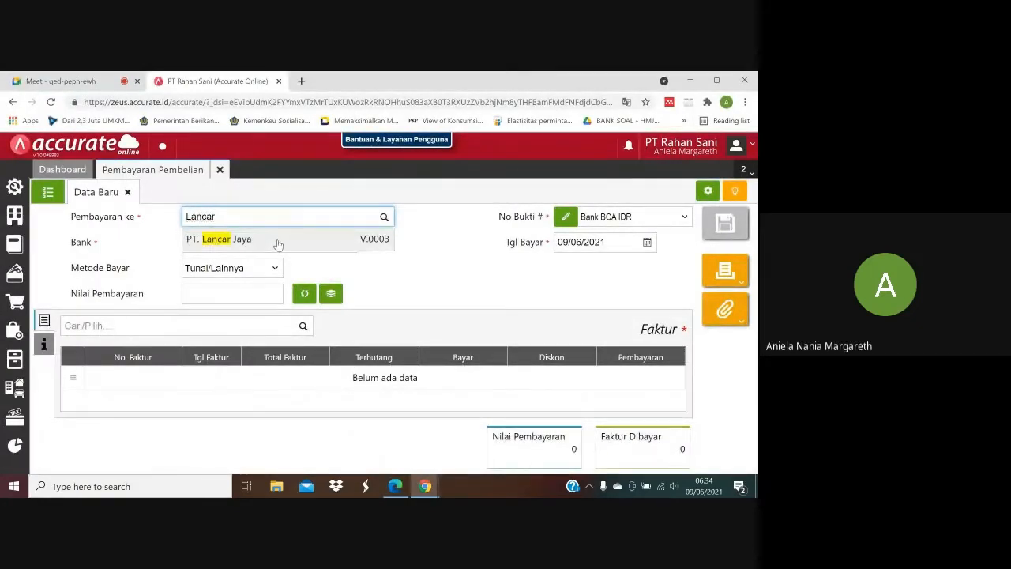
click(278, 240)
click(279, 240)
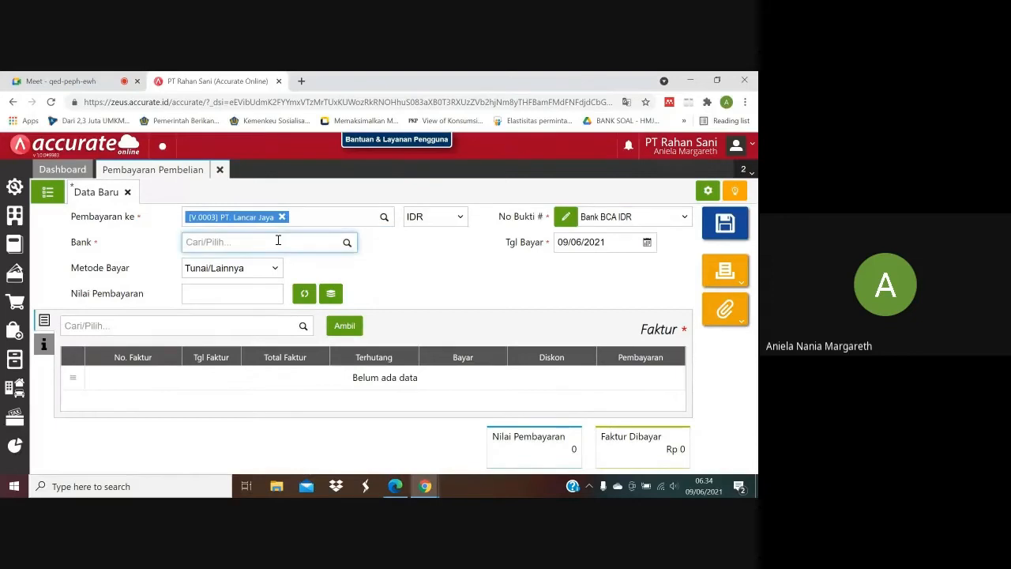
text(Bca)
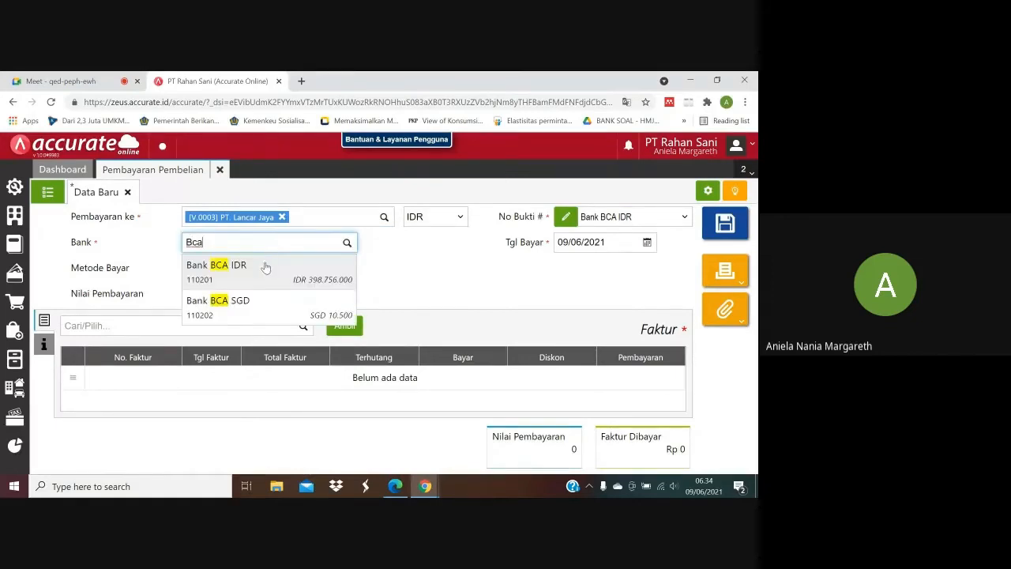
click(263, 275)
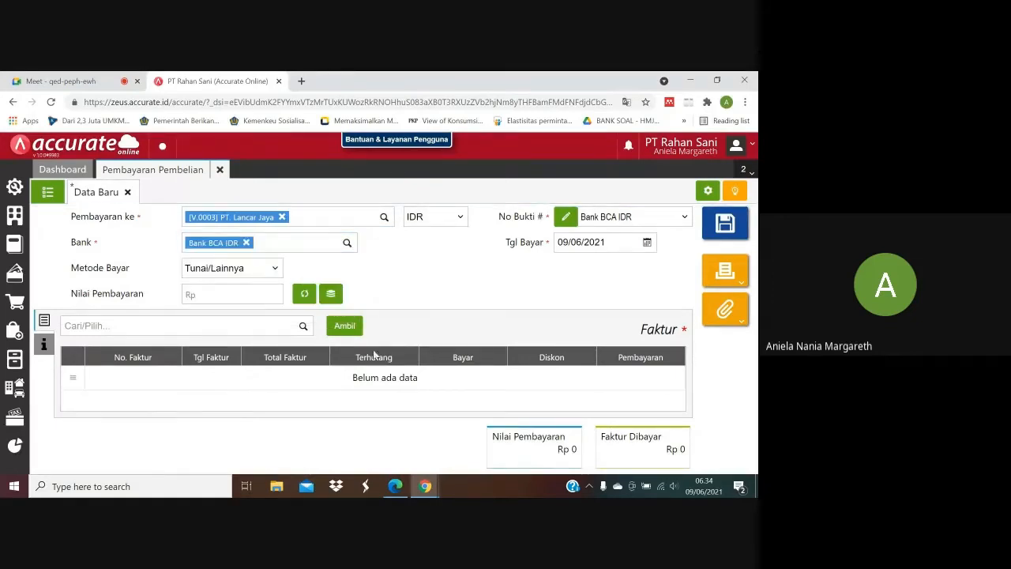
Check the payment method in the purchase PDF and set the payment's Metode Bayar to Cek/Giro.
click(394, 488)
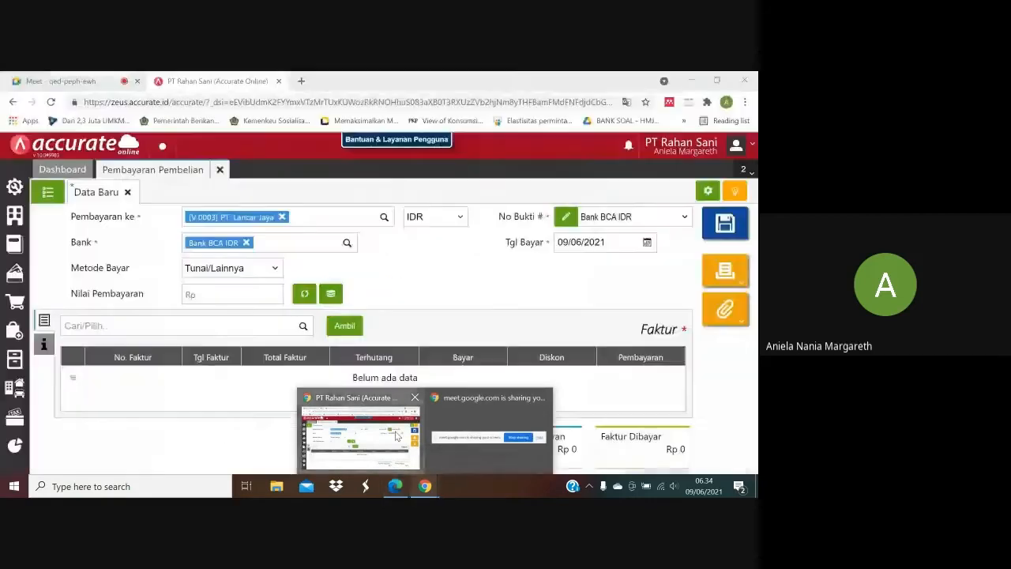
click(398, 437)
click(270, 275)
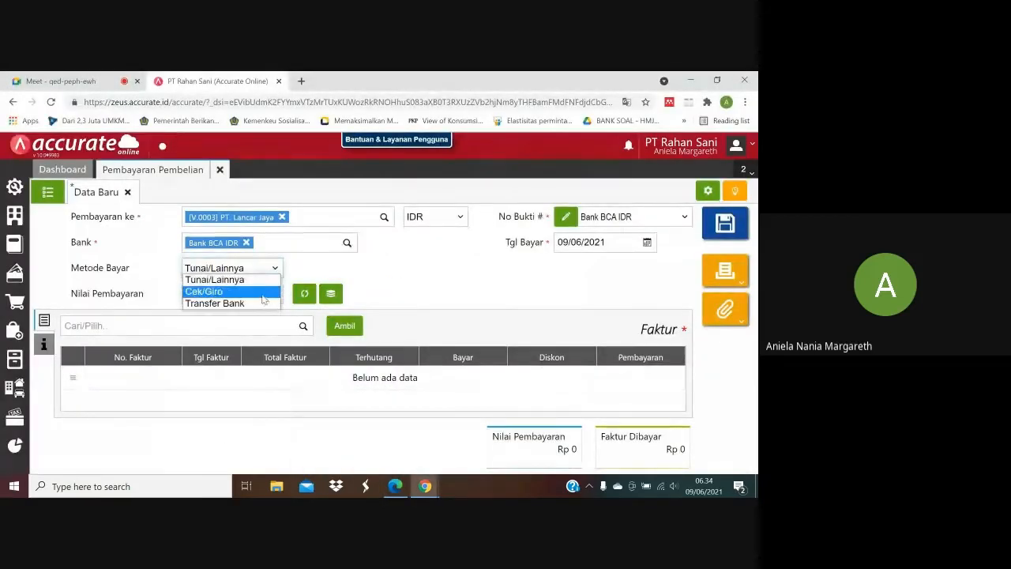
click(263, 291)
Look up the cheque number in the purchase PDF and enter GR0095 as the payment's cheque number.
click(331, 271)
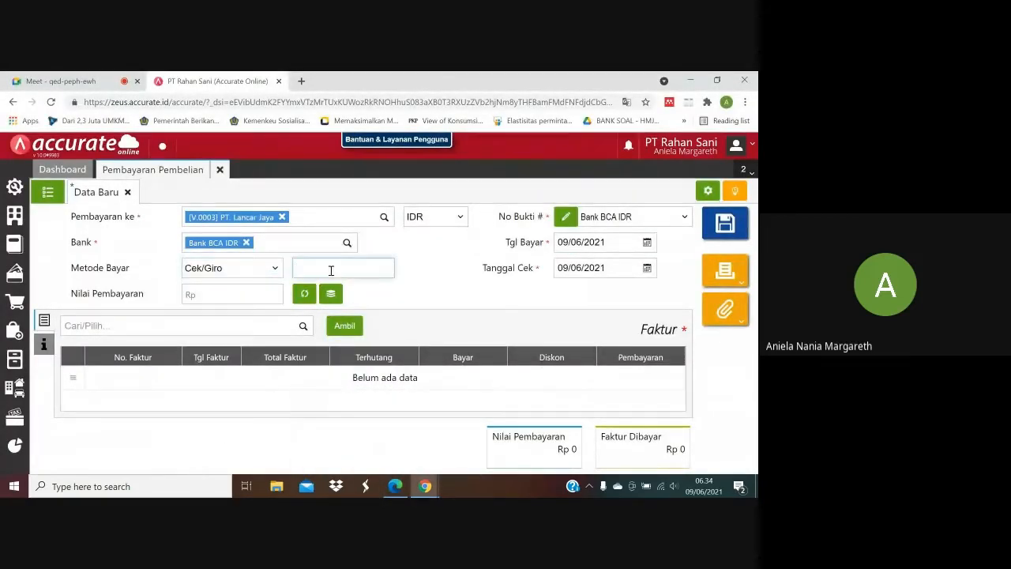
click(404, 486)
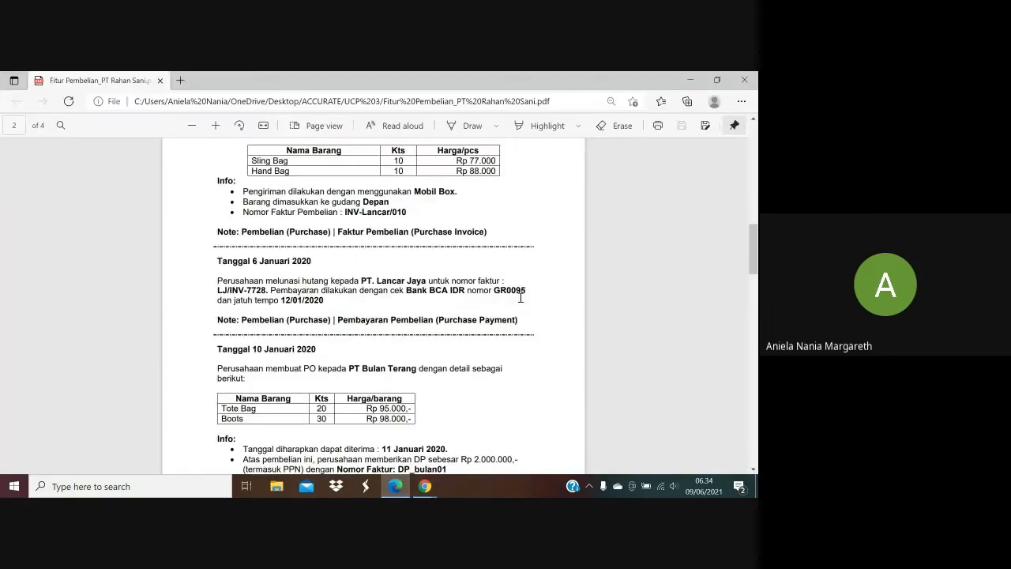
mouse_move(425, 486)
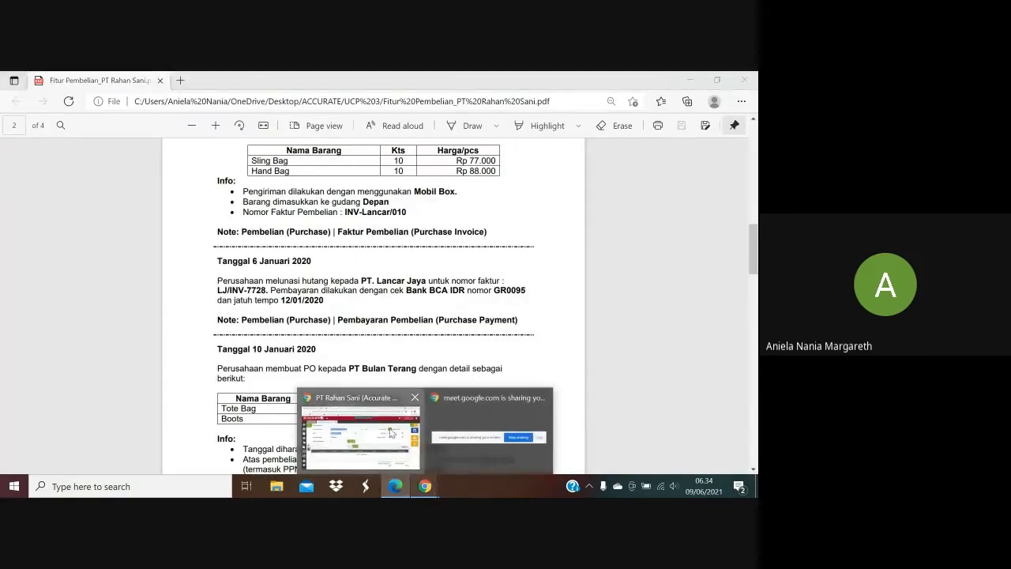
click(390, 432)
text(GR)
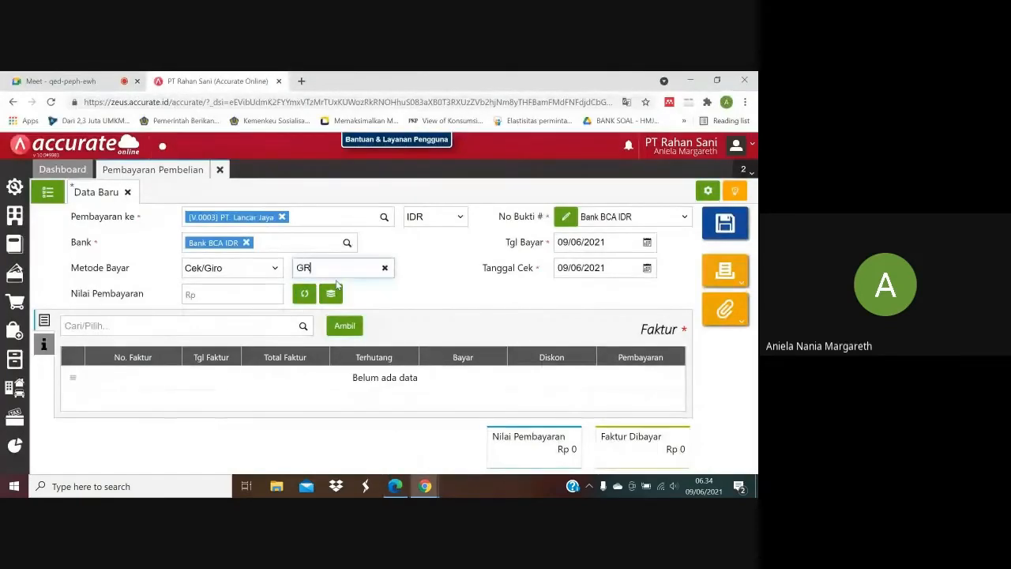
text(0095)
click(464, 275)
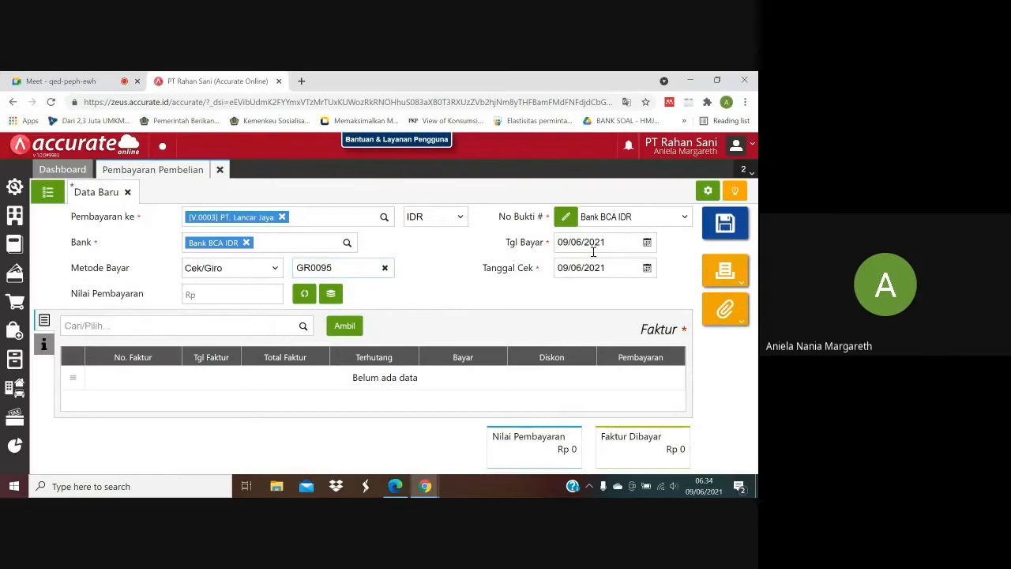
Check the transaction date in the purchase PDF and set the payment's Tgl Bayar to 06/01/2020.
click(598, 245)
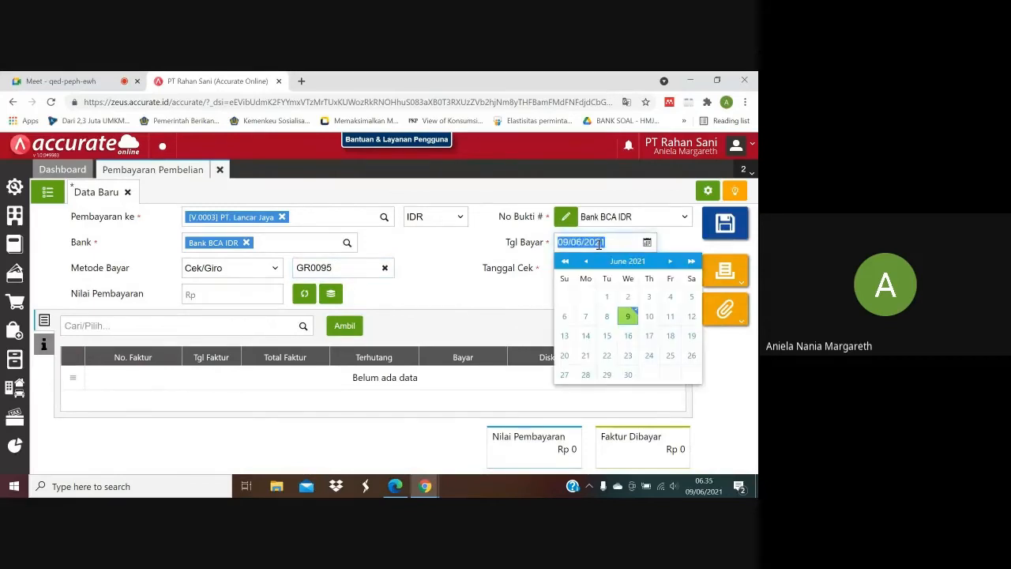
click(395, 486)
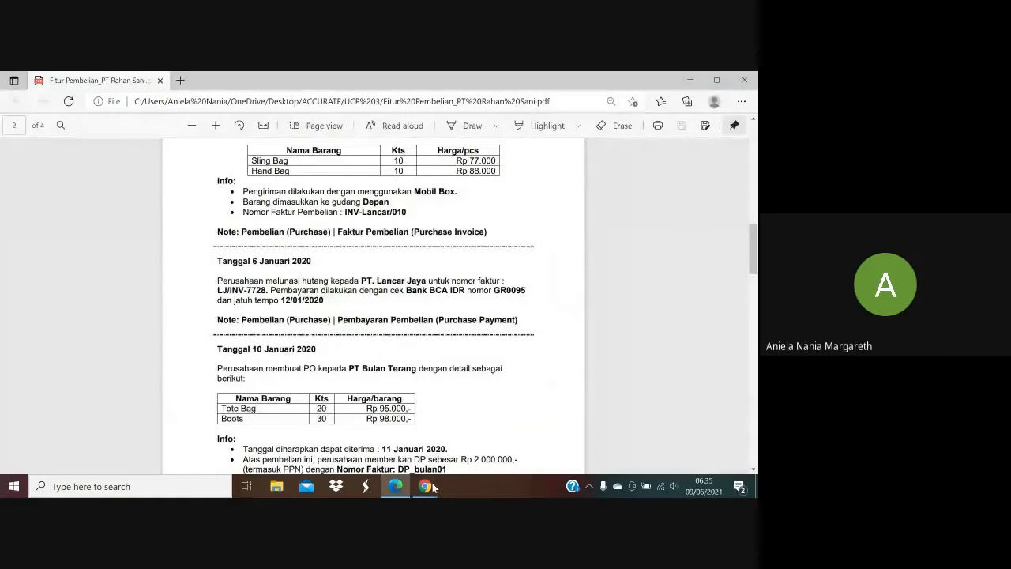
mouse_move(425, 486)
click(387, 444)
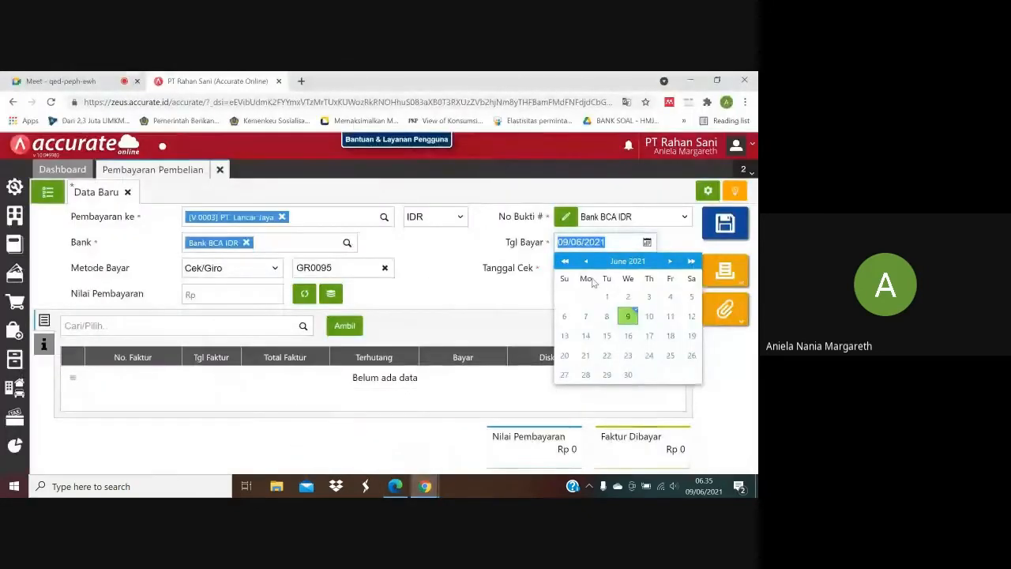
text(06/01/2020)
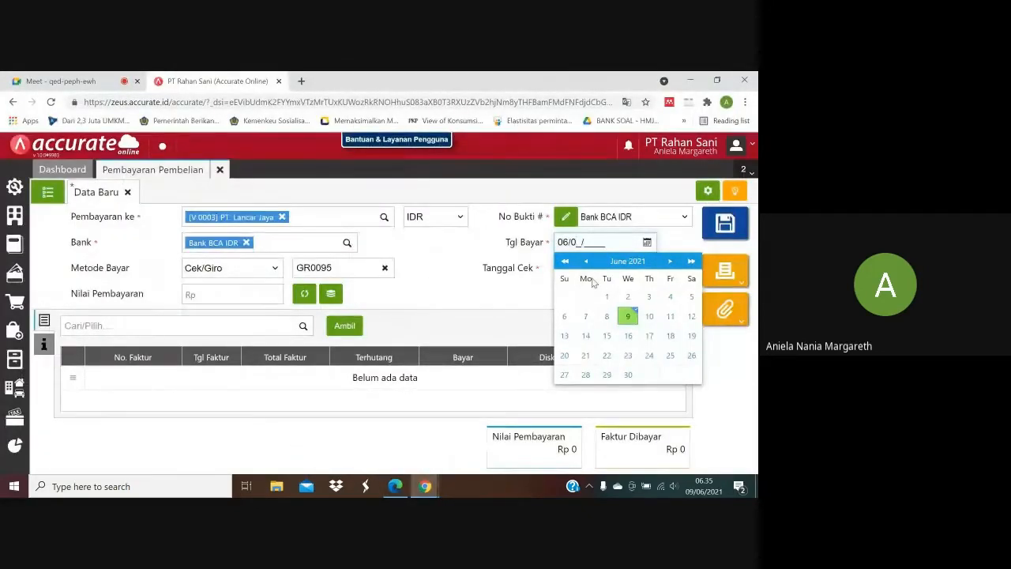
click(510, 305)
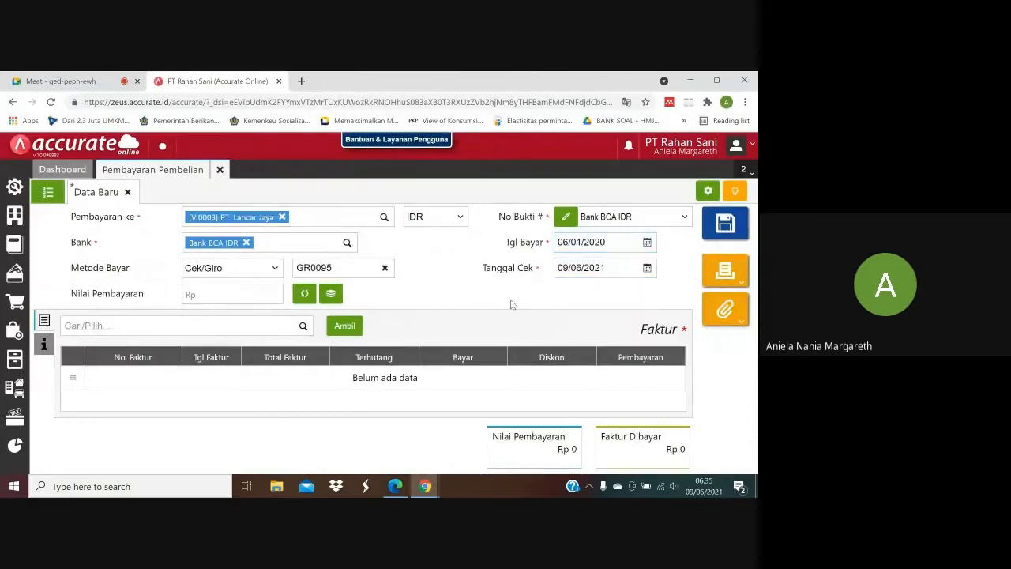
Check the cheque's due date in the purchase PDF and set Tanggal Cek to 12/01/2020.
mouse_move(401, 490)
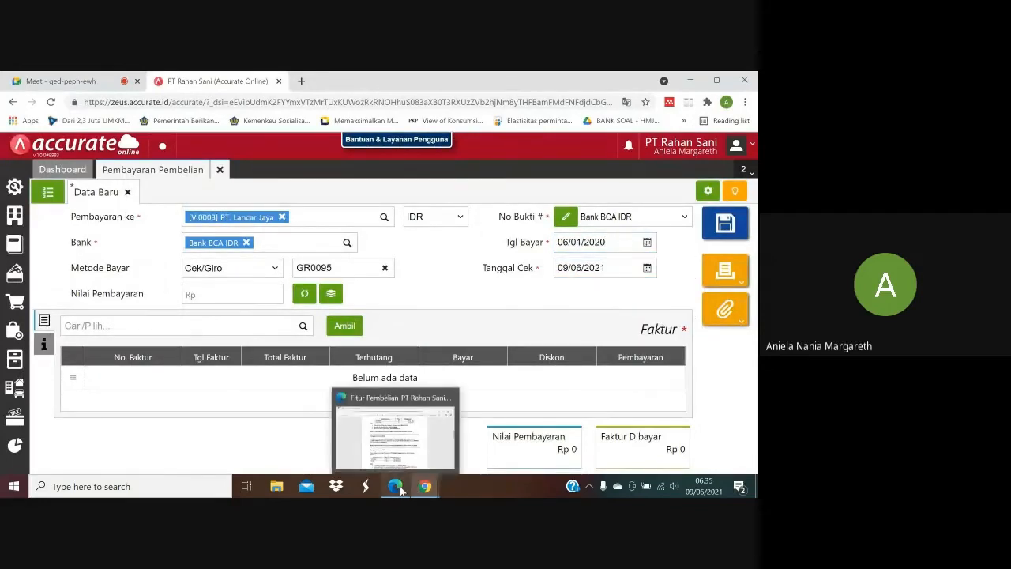
click(397, 416)
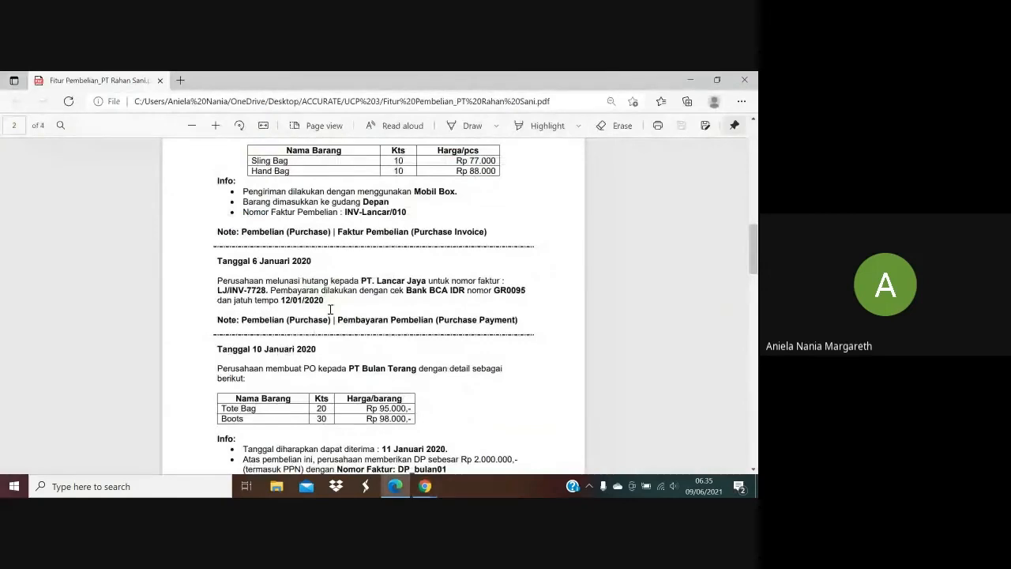
right_click(425, 486)
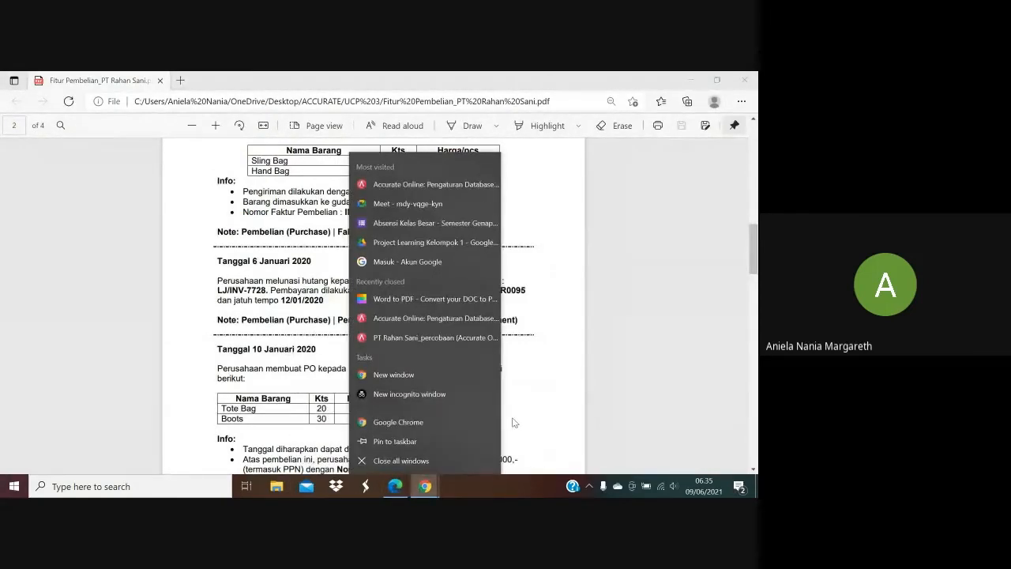
click(515, 422)
mouse_move(427, 486)
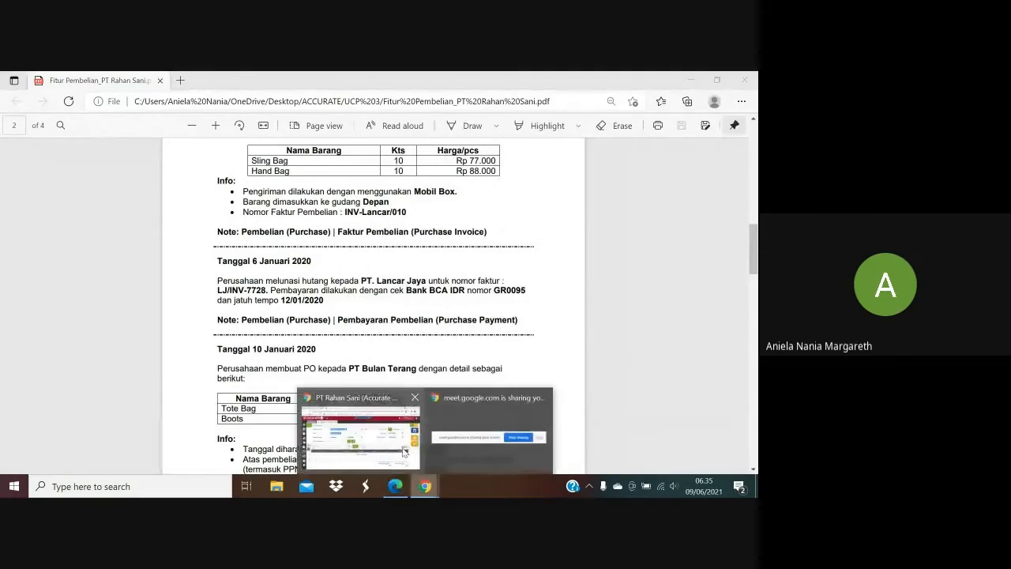
click(359, 431)
click(594, 269)
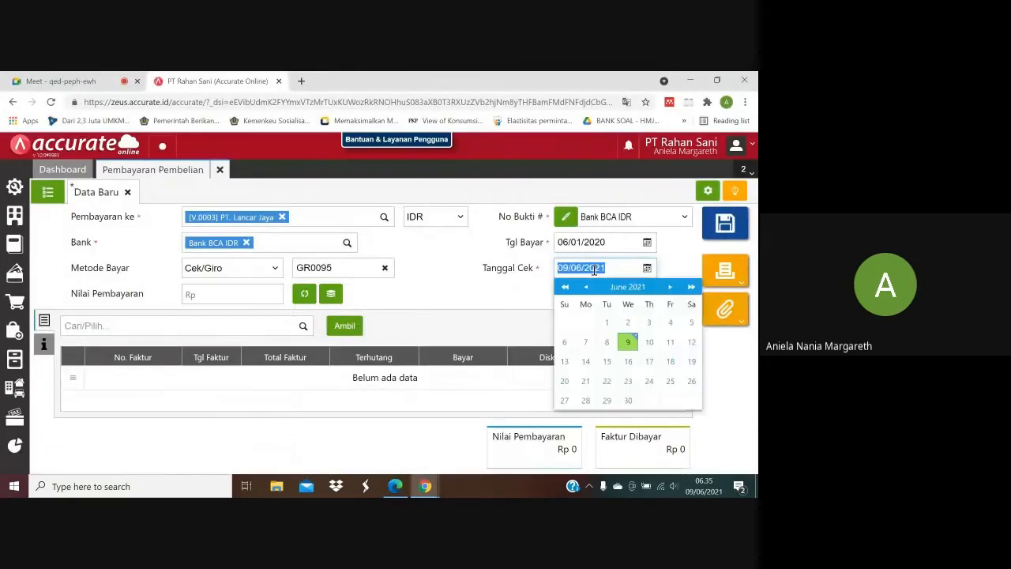
text(12/)
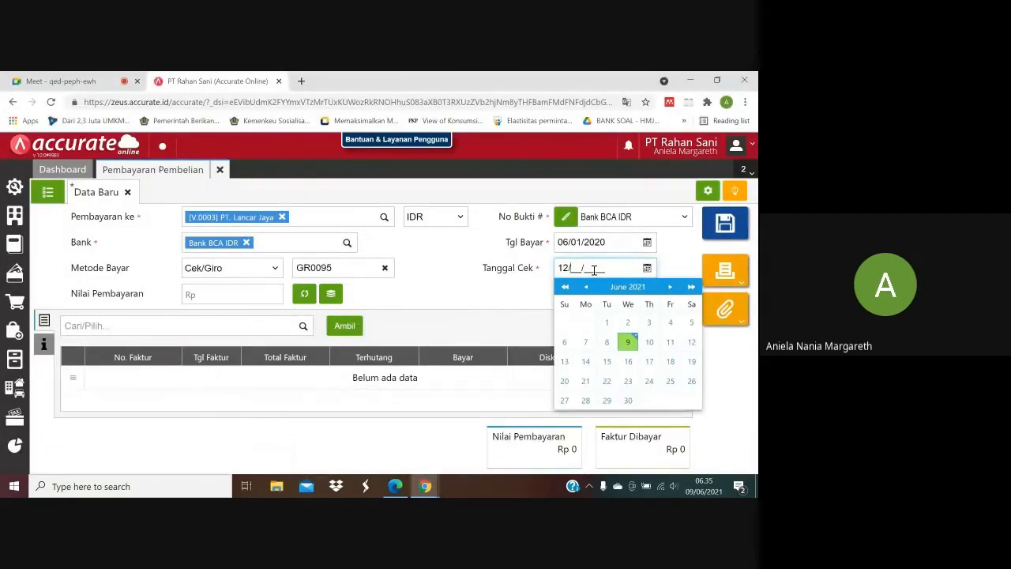
text(01/2020)
click(464, 283)
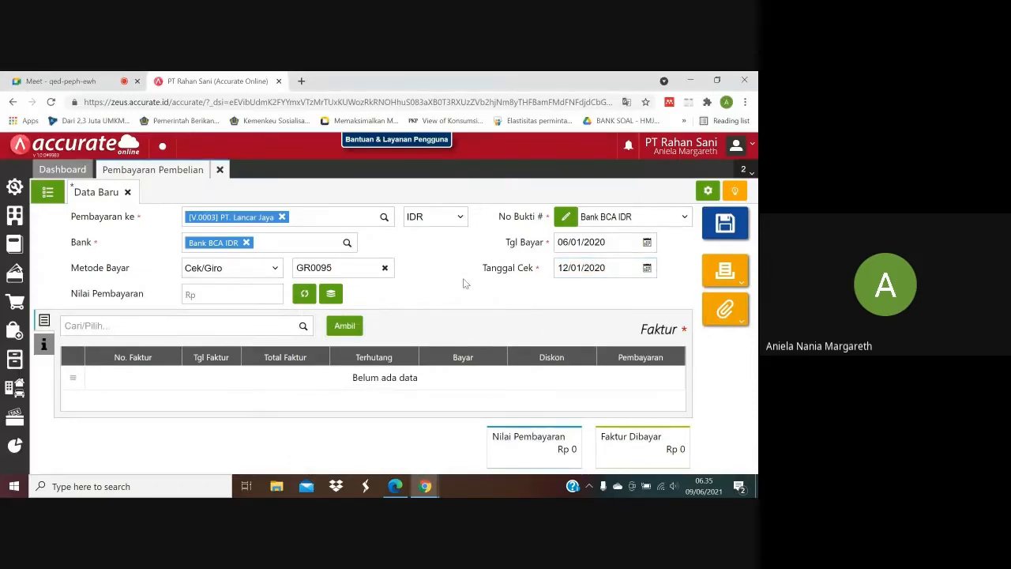
Add invoice LJ/INV-7728 as named in the purchase PDF, paid in full, and fill Nilai Pembayaran with its total of Rp 7.650.000.
click(303, 326)
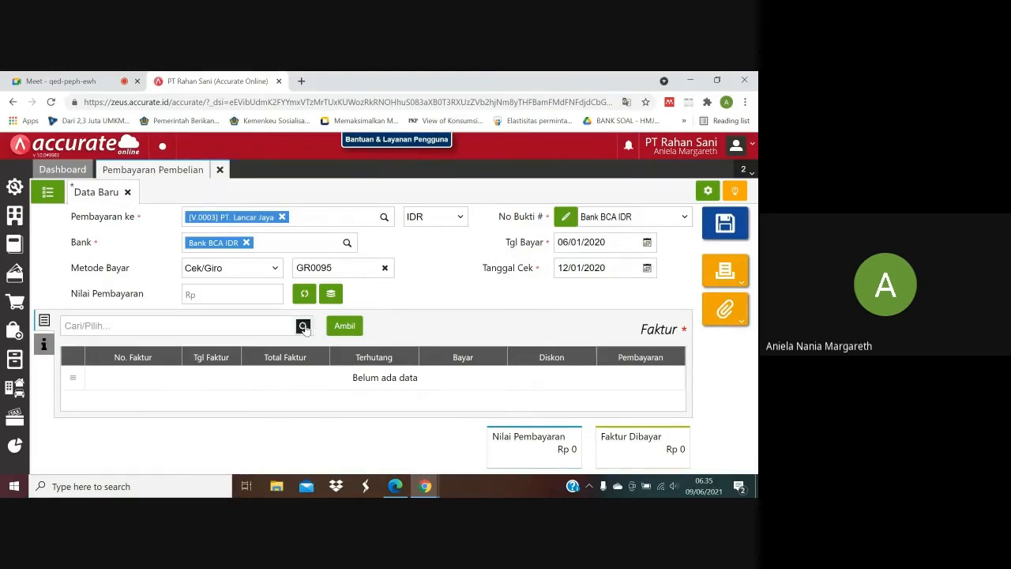
click(400, 484)
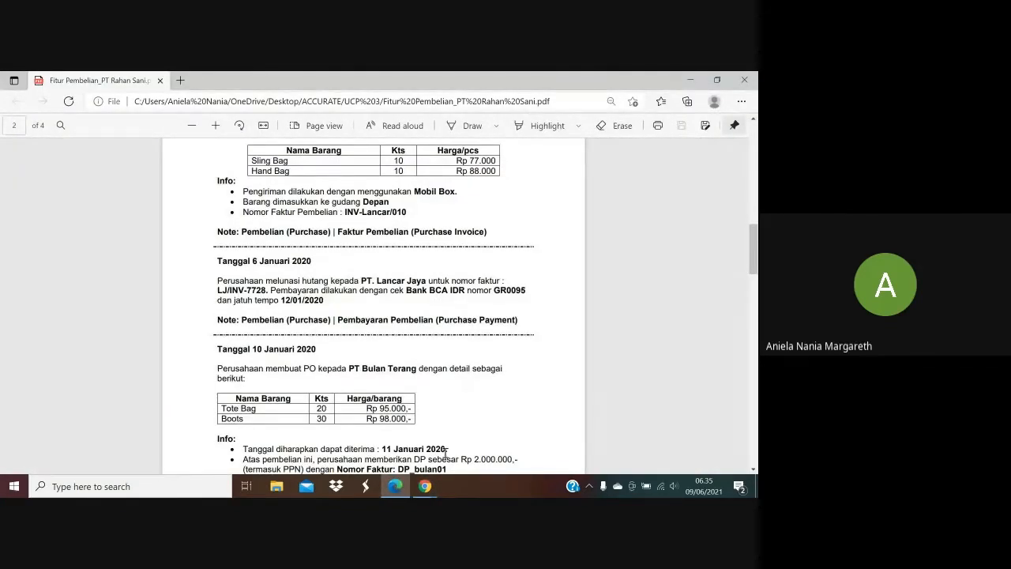
mouse_move(425, 486)
click(384, 460)
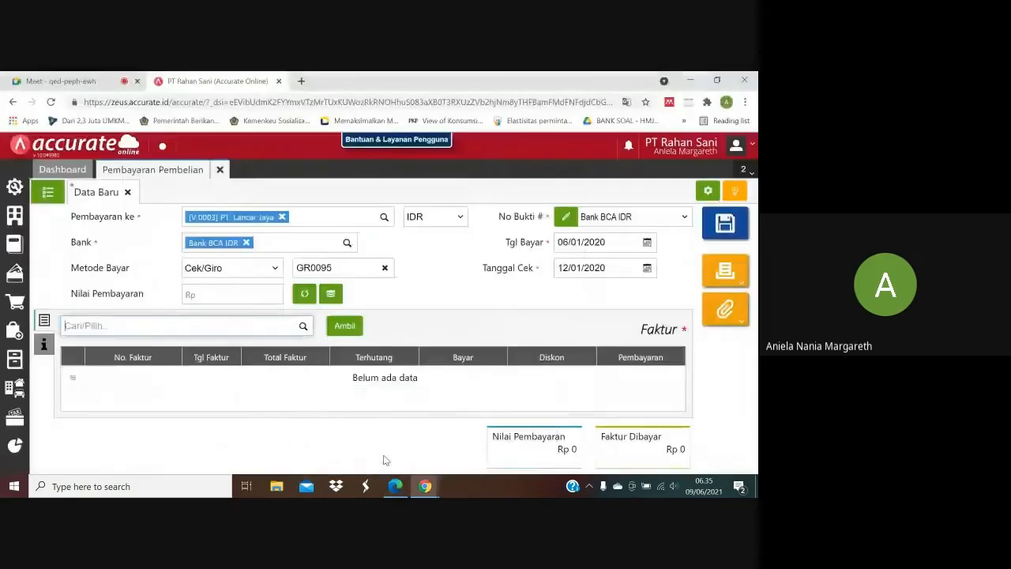
click(304, 325)
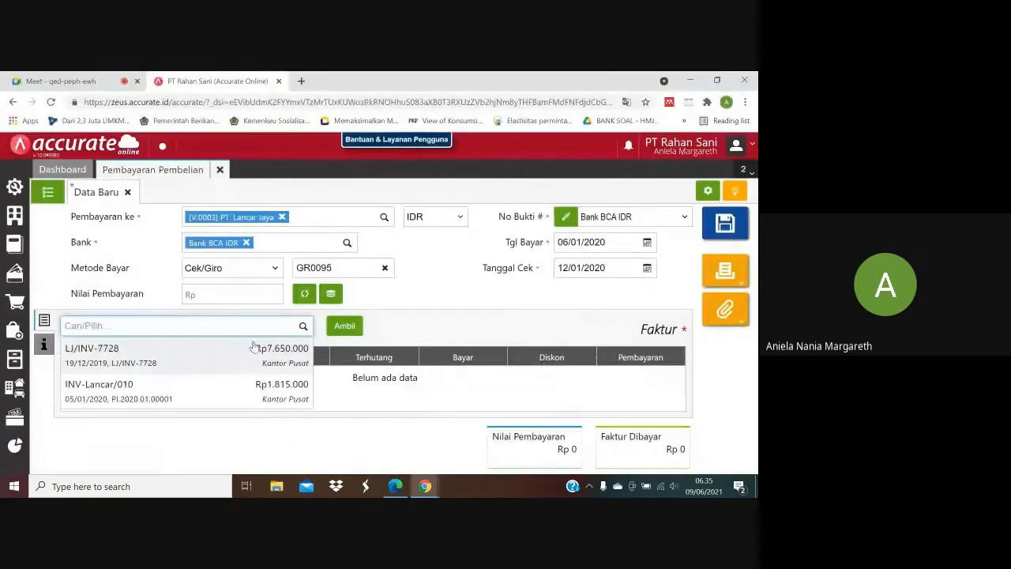
click(237, 349)
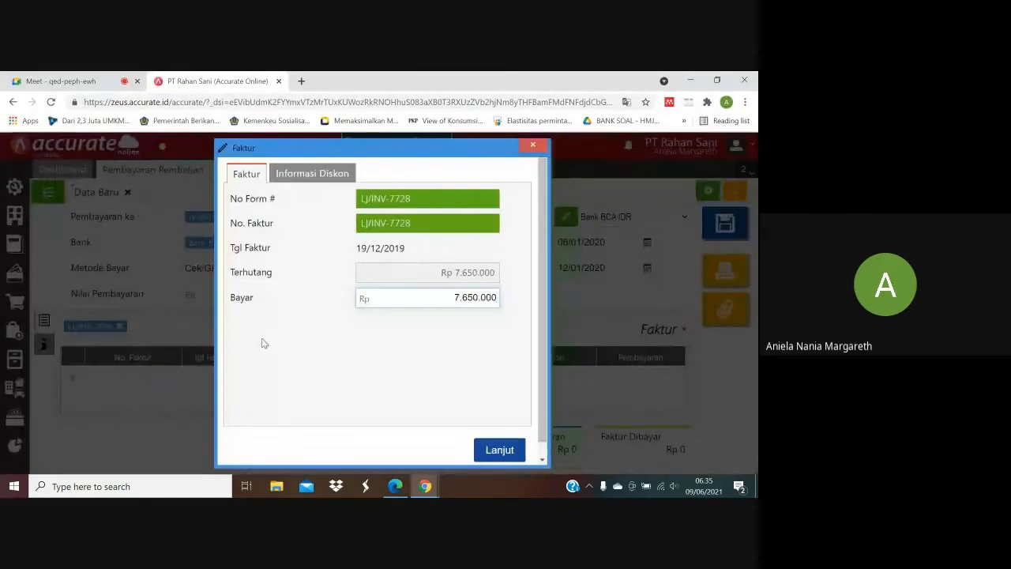
click(501, 450)
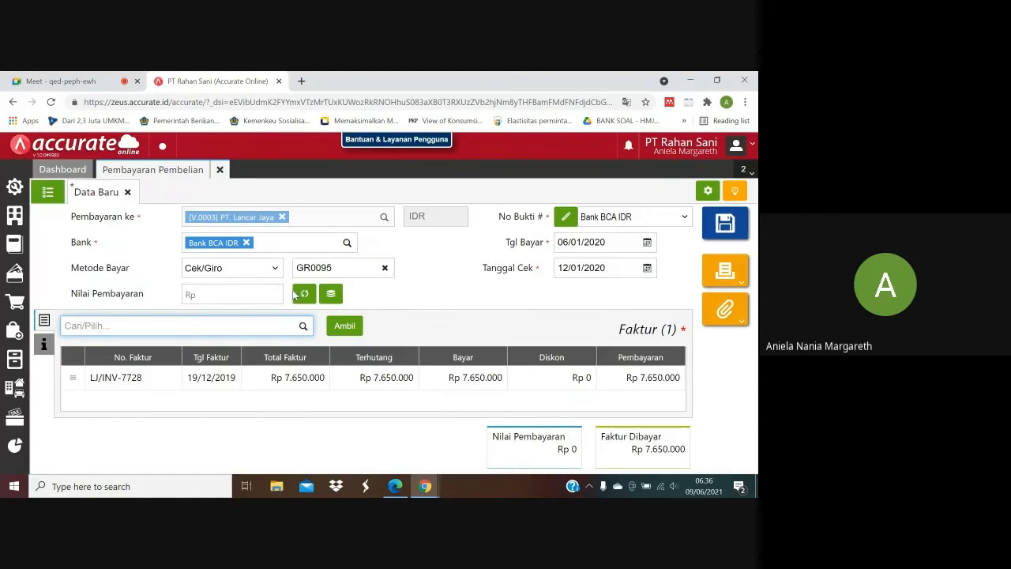
click(303, 295)
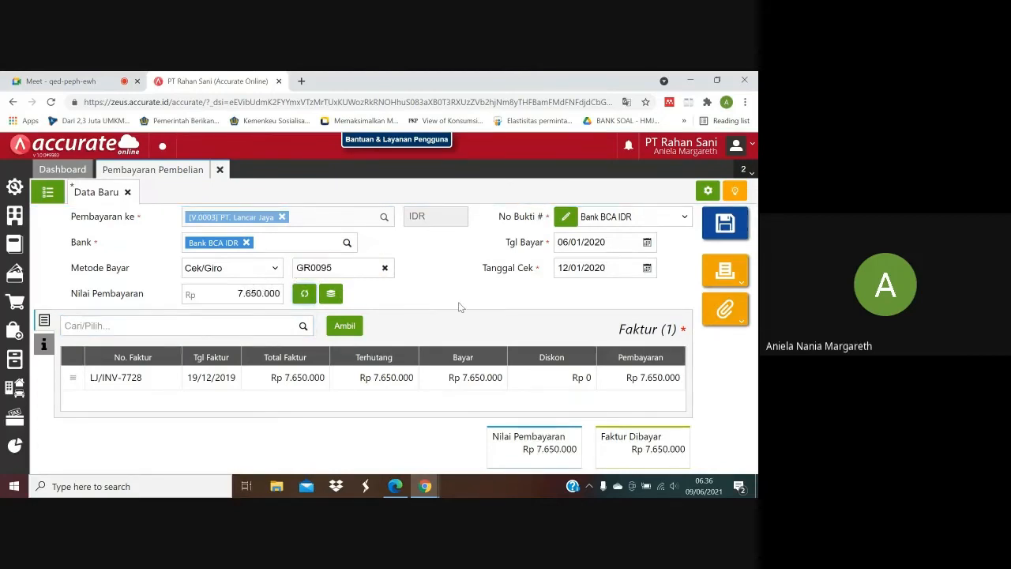
Save the PT. Lancar Jaya purchase payment and switch from Accurate Online to the purchase PDF.
click(716, 234)
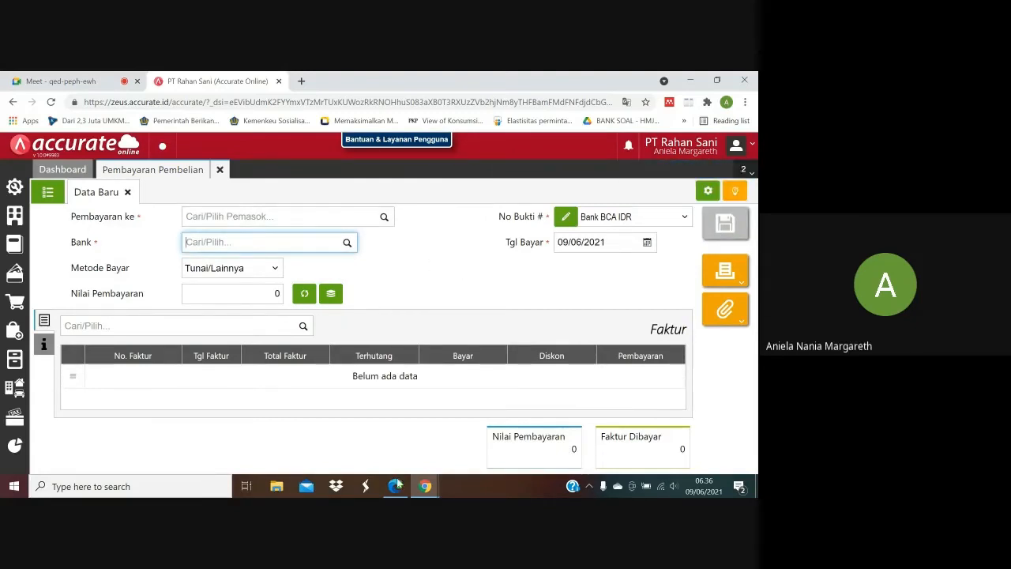
mouse_move(398, 487)
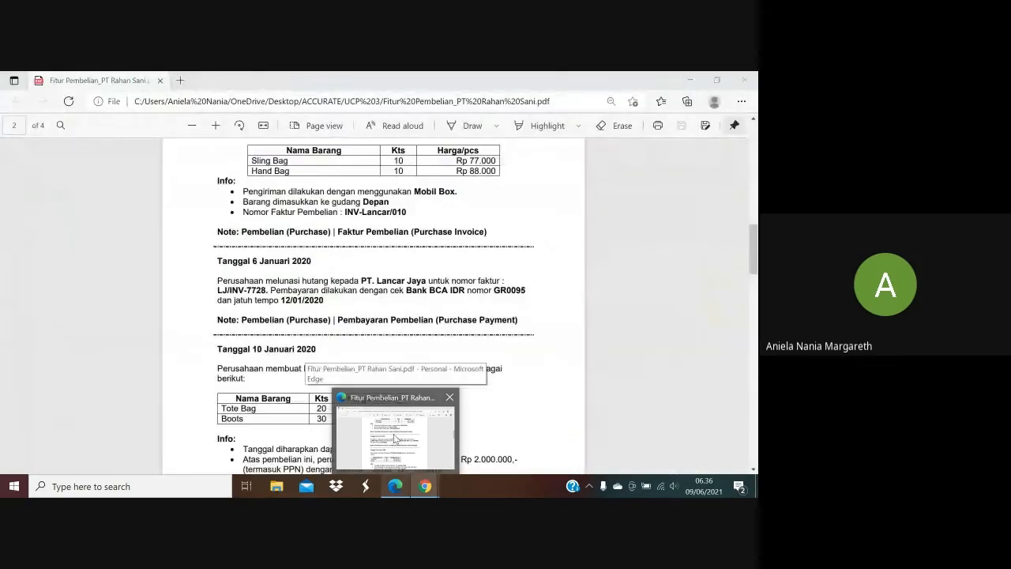
click(395, 439)
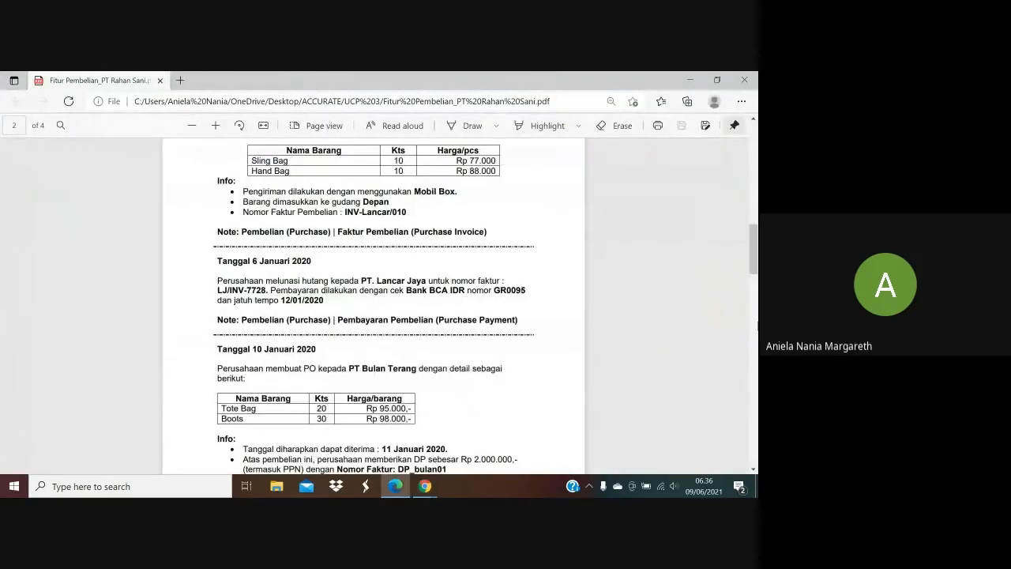
Read the 10 January entry in the purchase PDF, switch to Accurate Online, close Pembayaran Pembelian and open a new Pesanan Pembelian.
drag(754, 249, 755, 262)
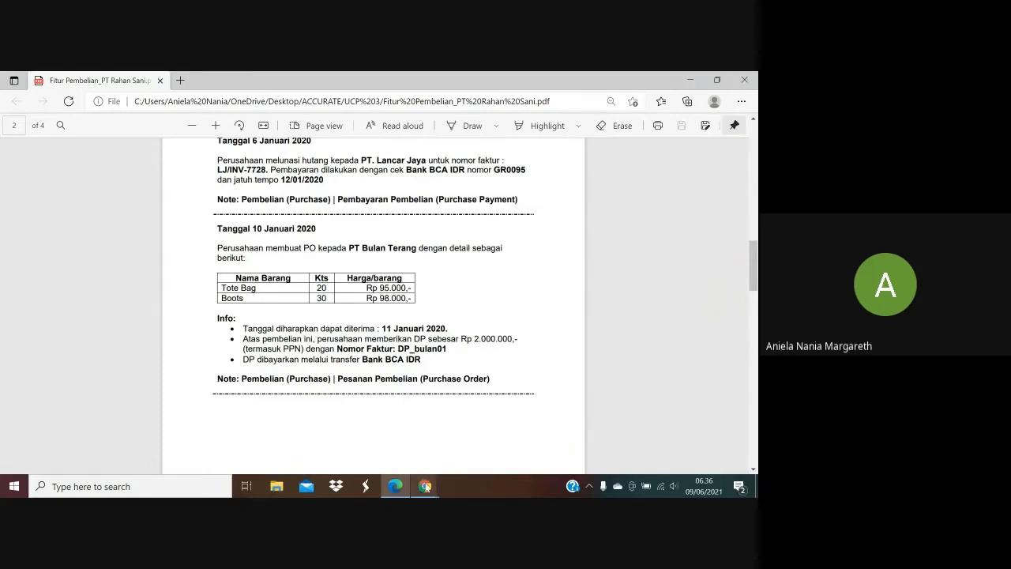
mouse_move(426, 487)
click(405, 457)
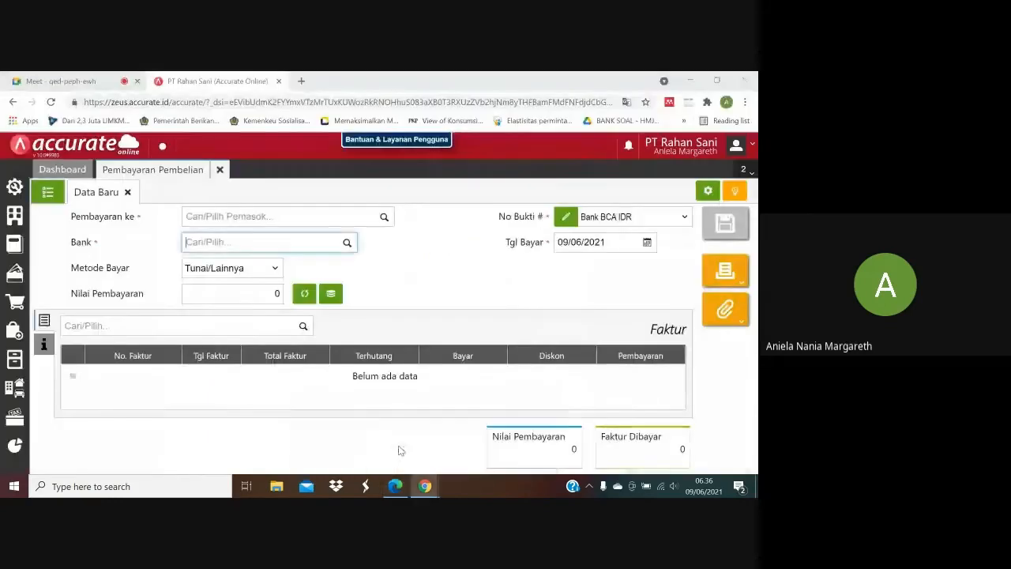
click(220, 170)
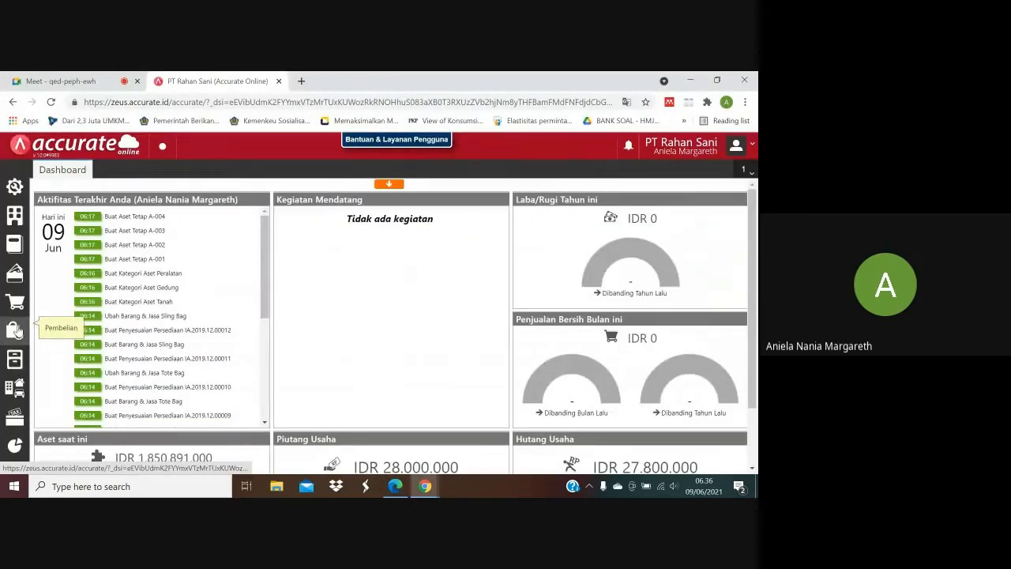
click(16, 330)
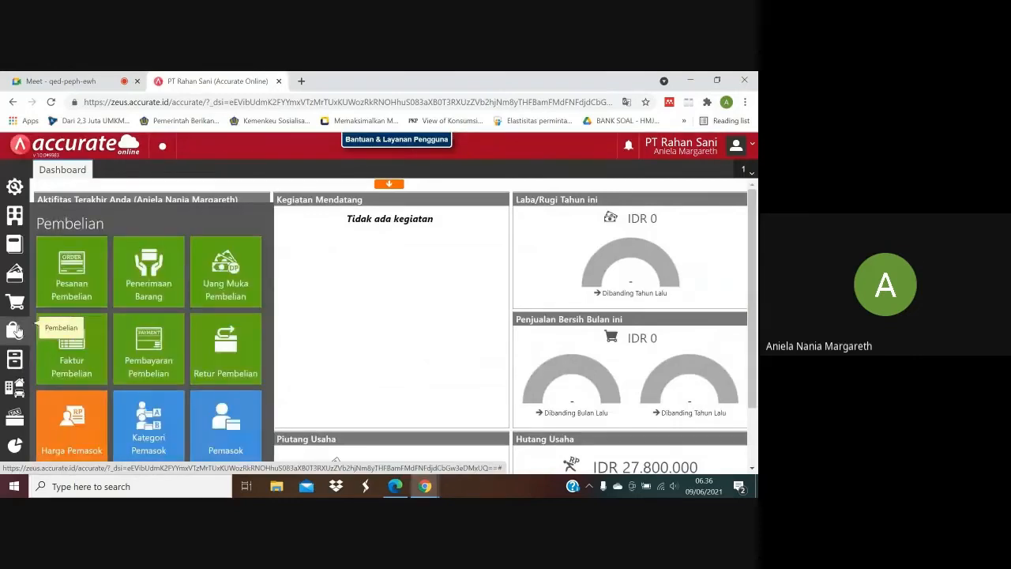
click(89, 276)
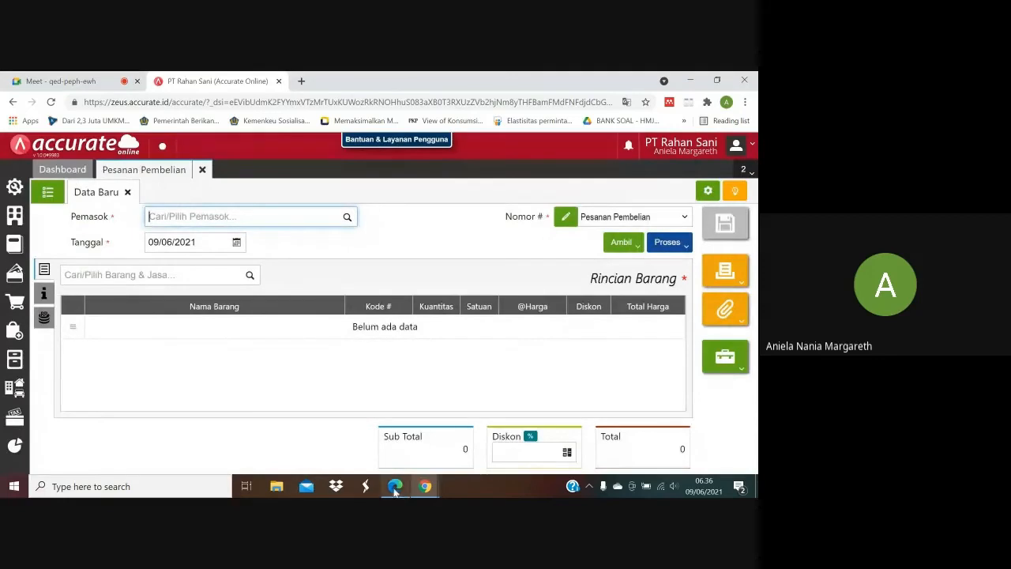
Check the supplier in the purchase PDF and set the order's Pemasok to PT Bulan Terang in Accurate Online.
click(395, 486)
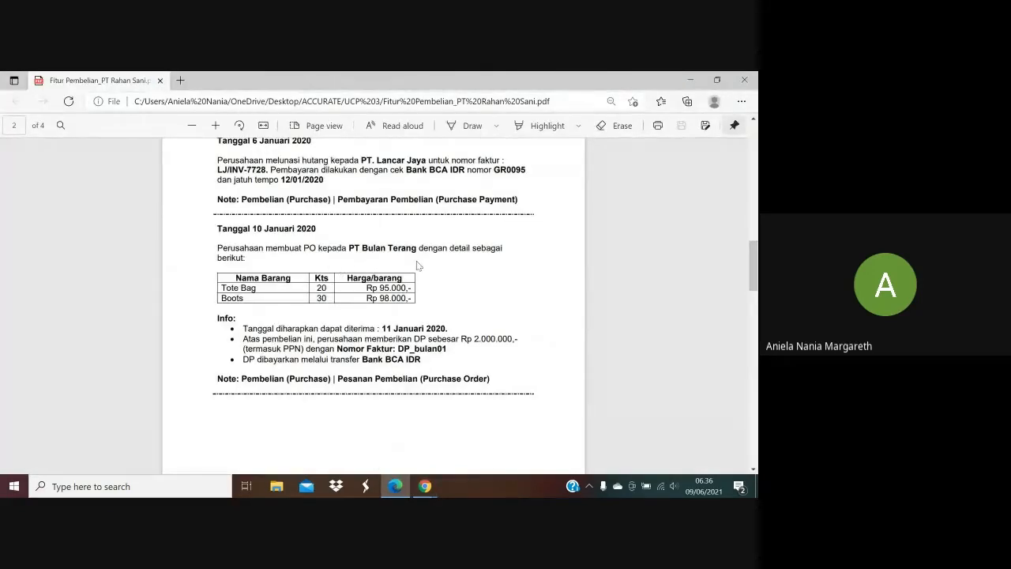
mouse_move(428, 482)
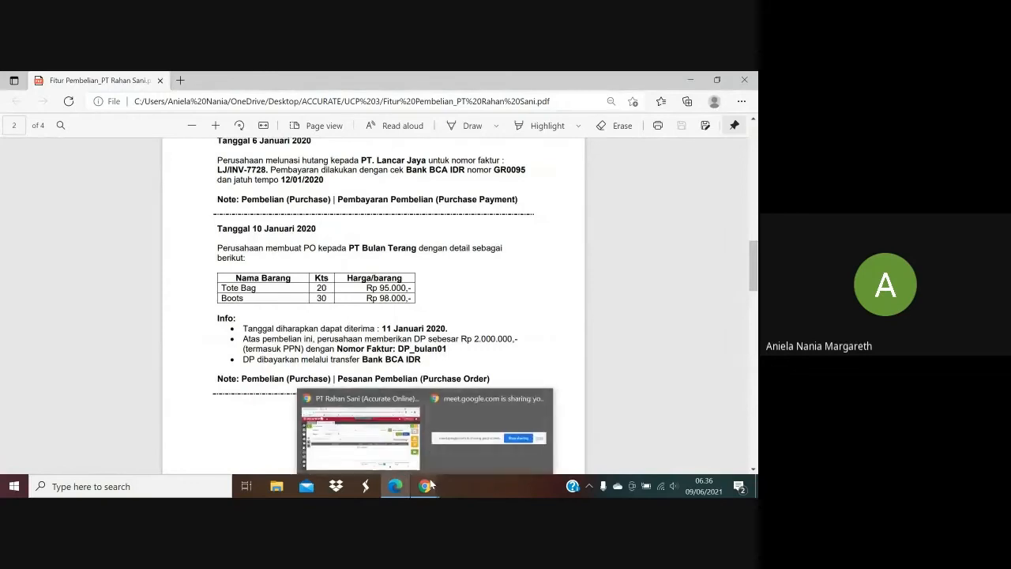
click(391, 446)
text(bU)
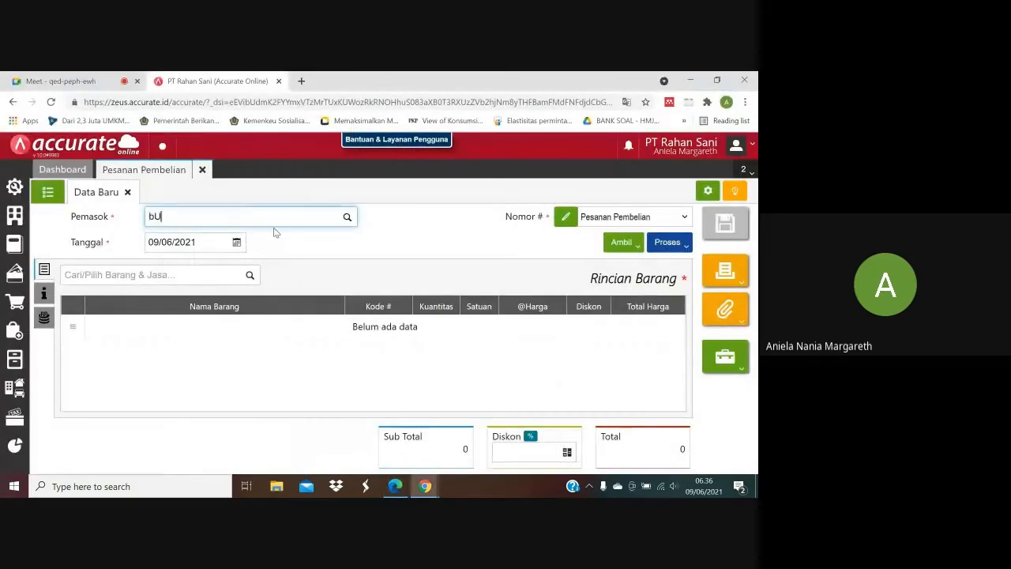
key(BackSpace)
key(BackSpace)
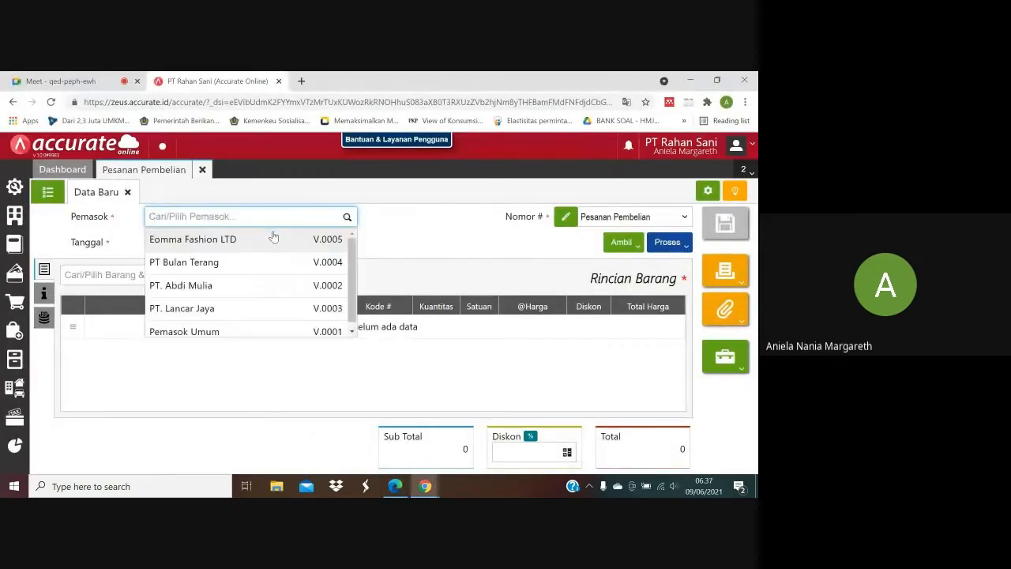
text(B)
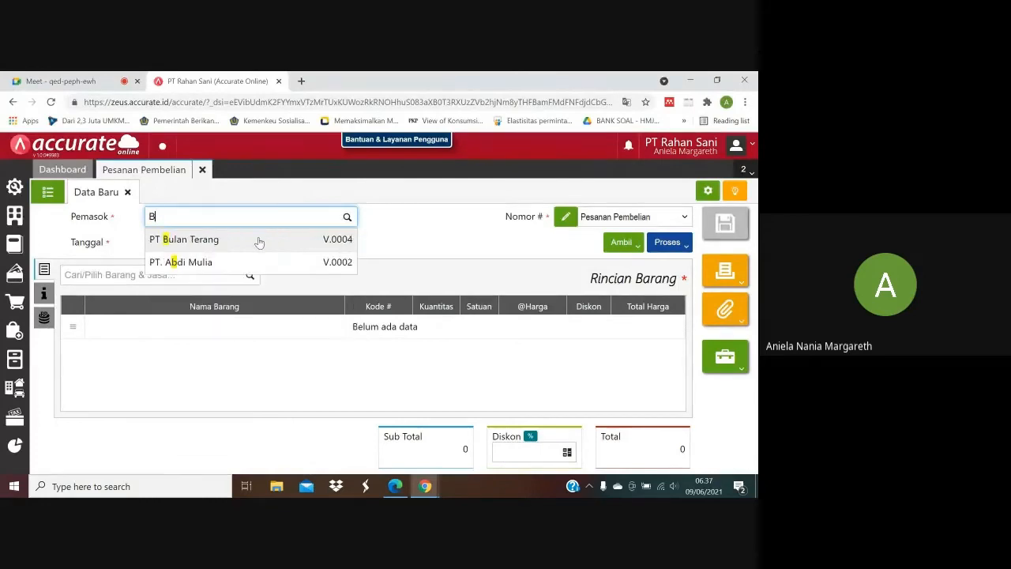
click(246, 248)
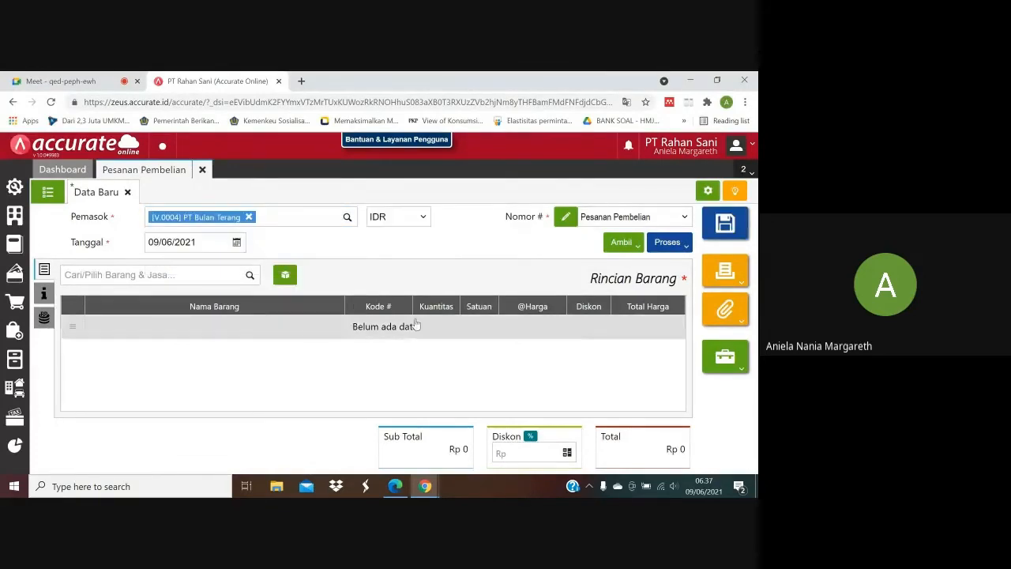
Check the order date in the purchase PDF and set the purchase order's Tanggal to 10/01/2020.
click(396, 487)
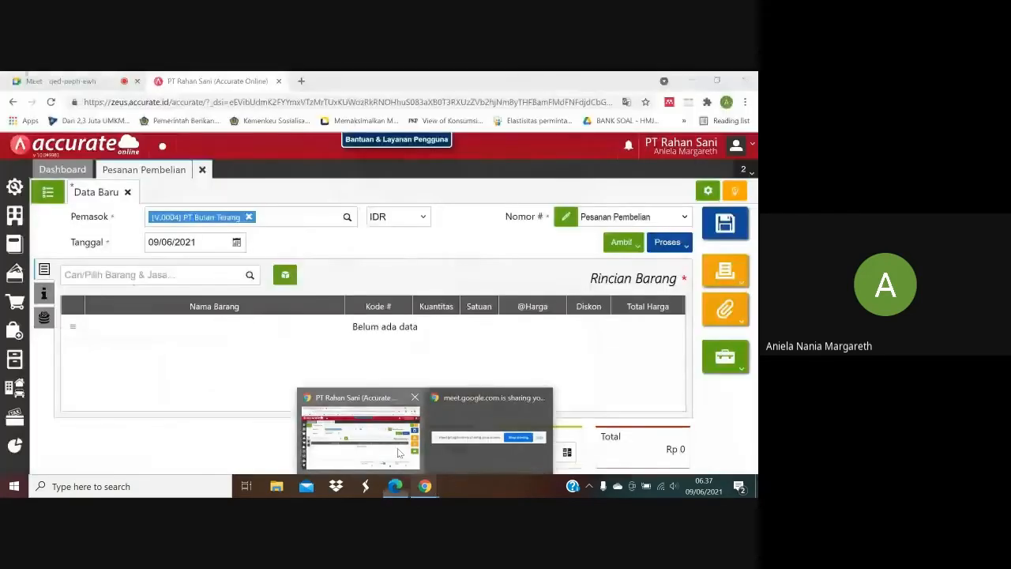
click(363, 409)
click(199, 244)
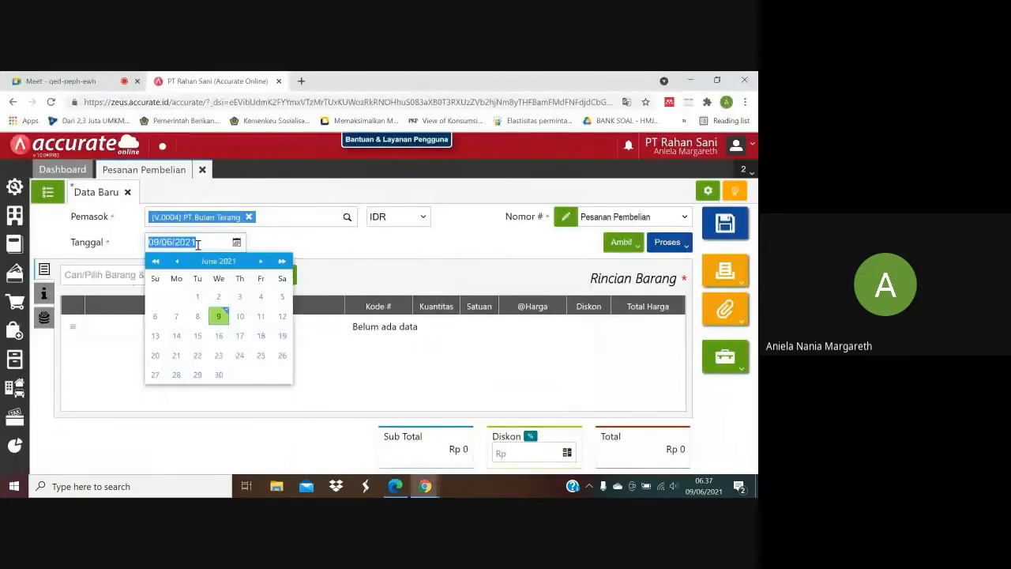
text(10/01/2020)
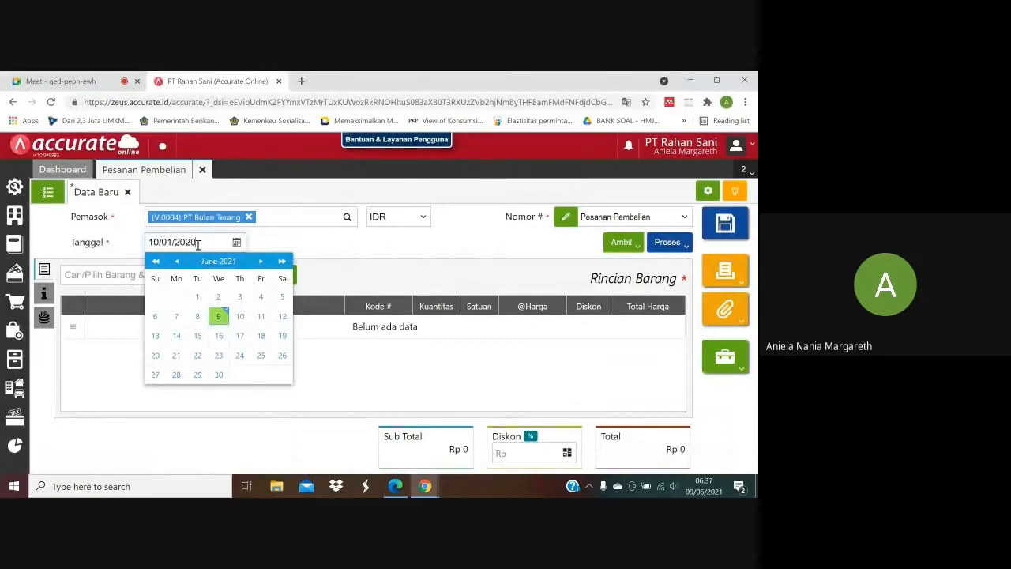
click(397, 252)
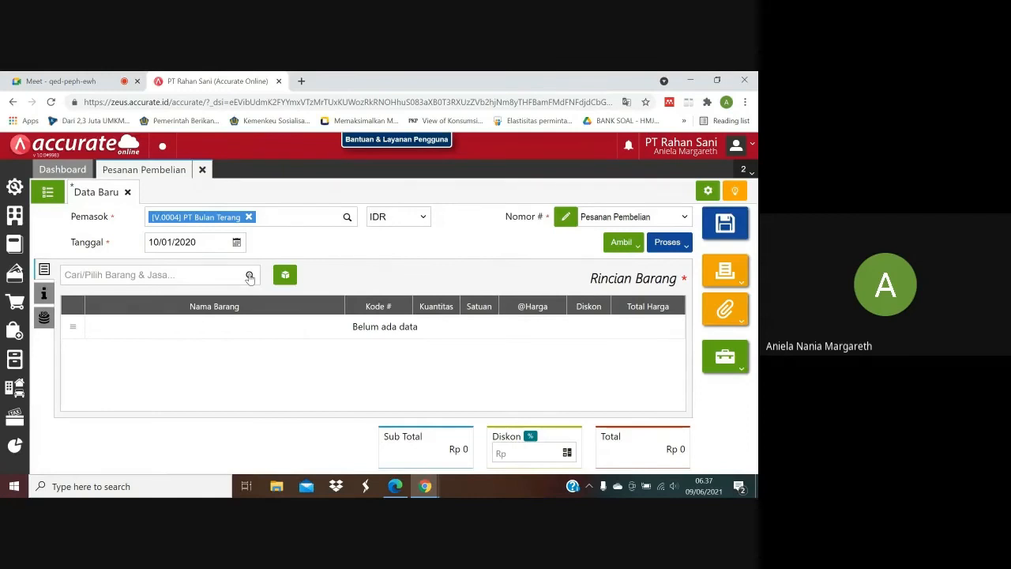
Look up the first ordered item in the purchase PDF and select Tote Bag as an item for the purchase order.
click(400, 486)
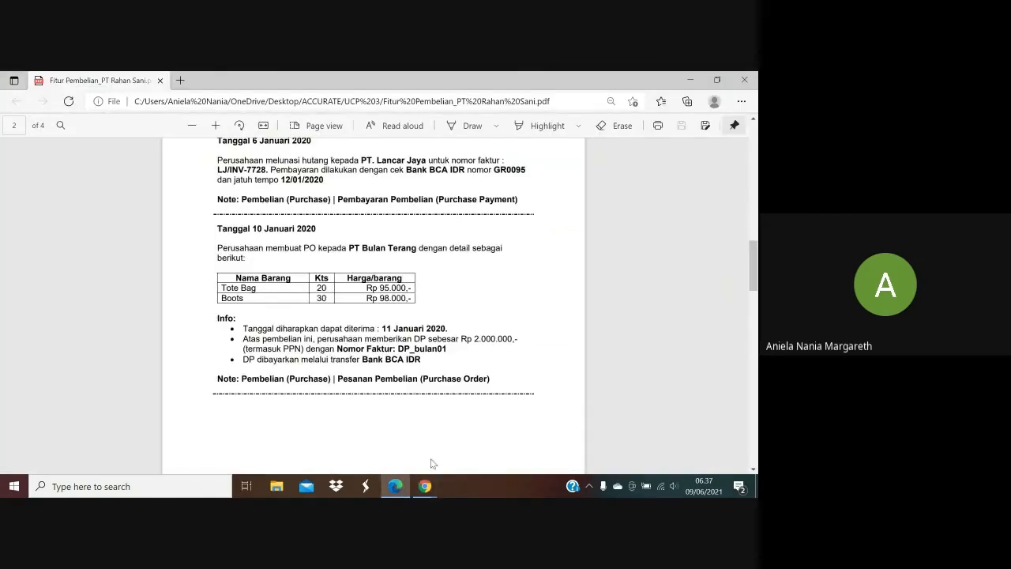
mouse_move(424, 487)
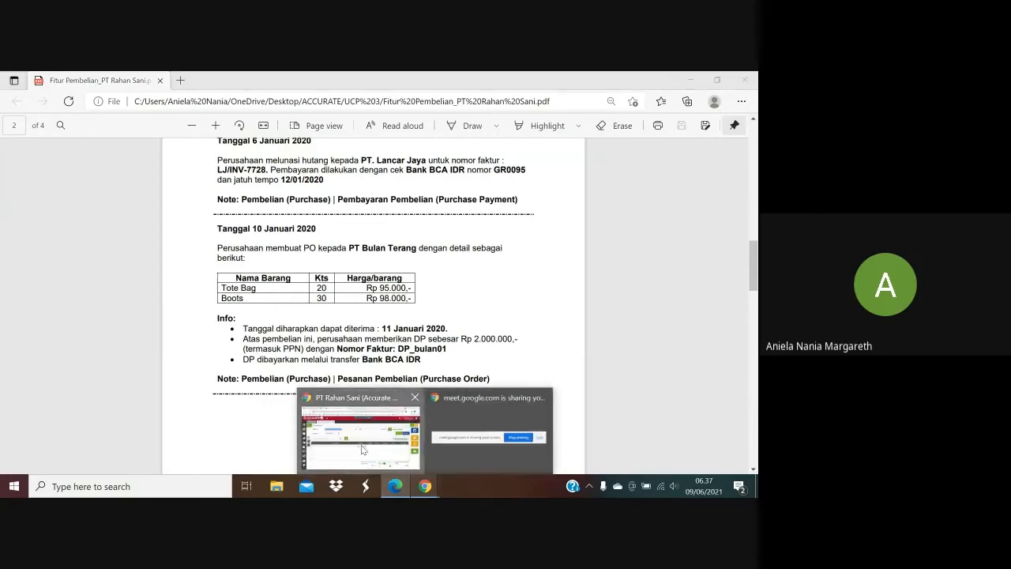
click(361, 432)
text(T)
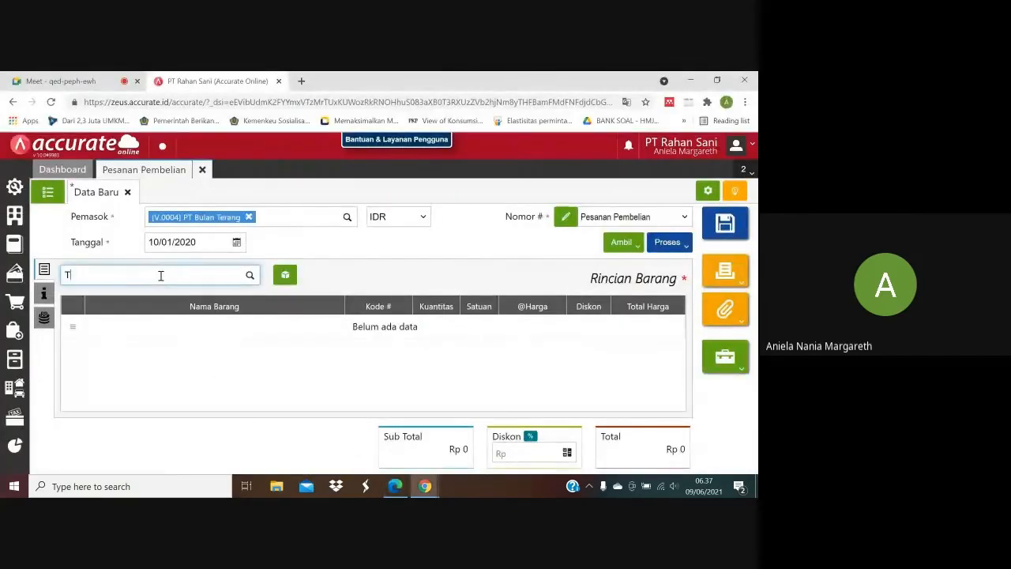
text(ote)
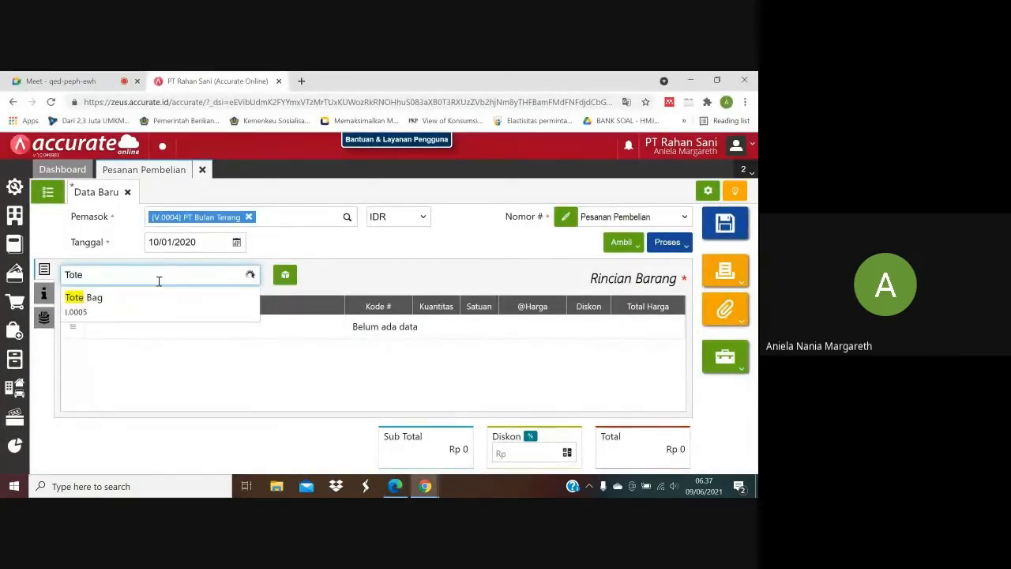
click(157, 297)
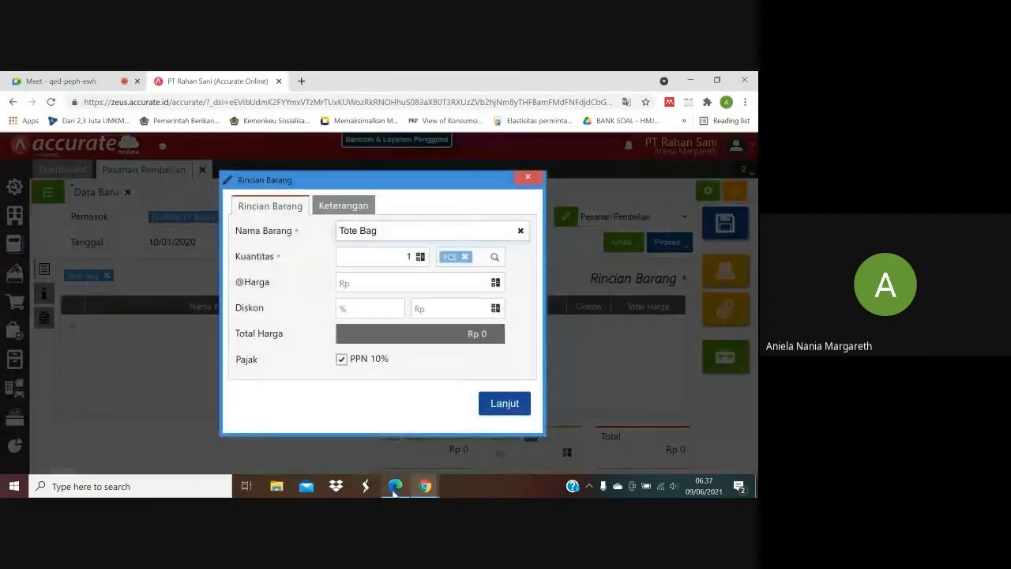
click(395, 486)
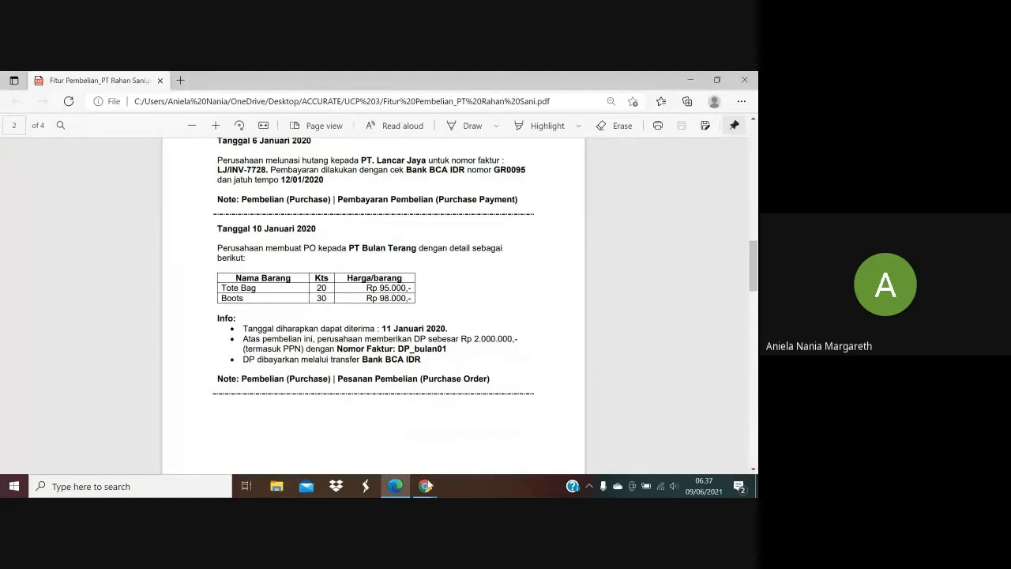
mouse_move(425, 486)
click(360, 427)
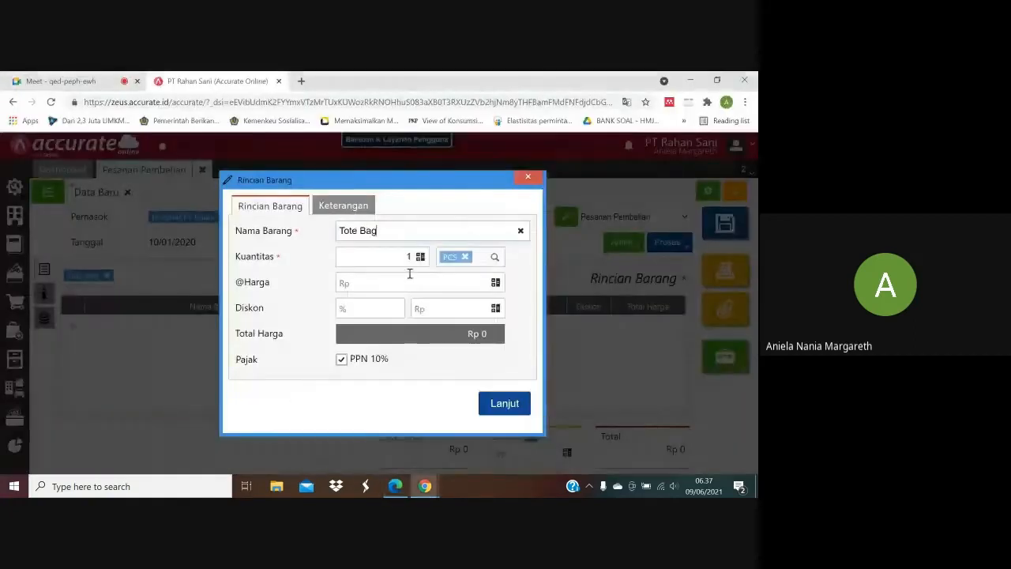
click(411, 258)
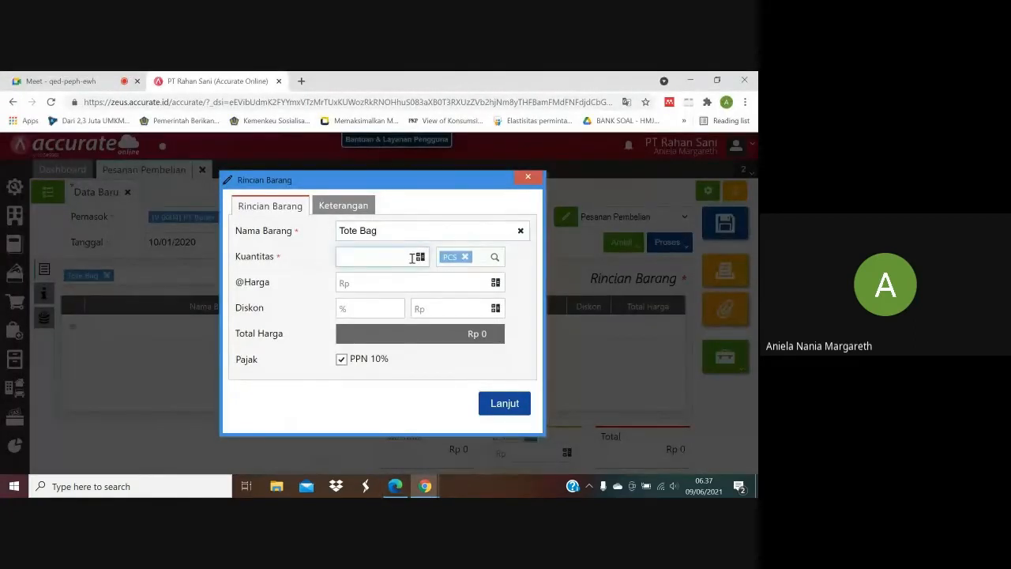
click(453, 281)
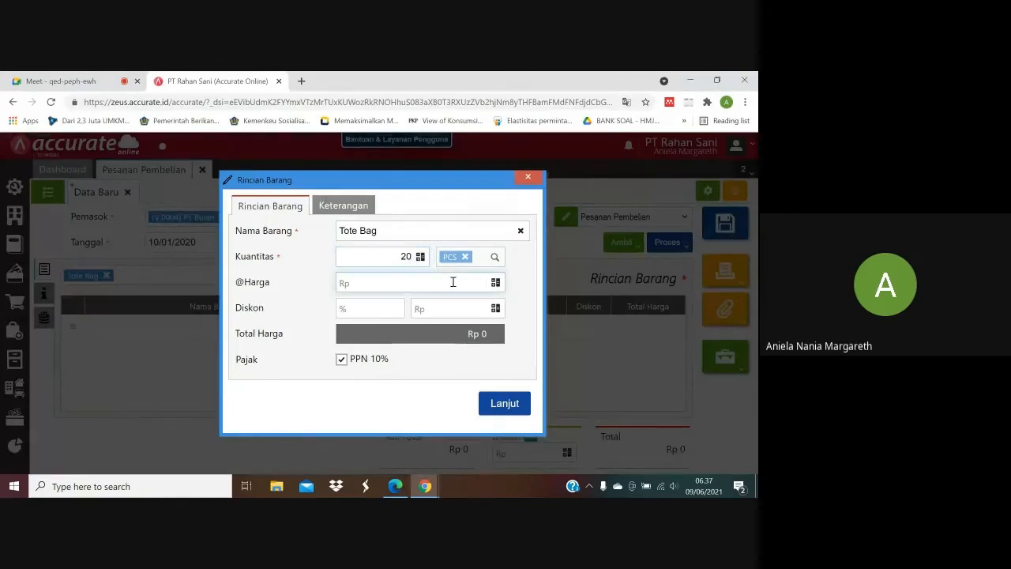
text(95.000)
click(514, 405)
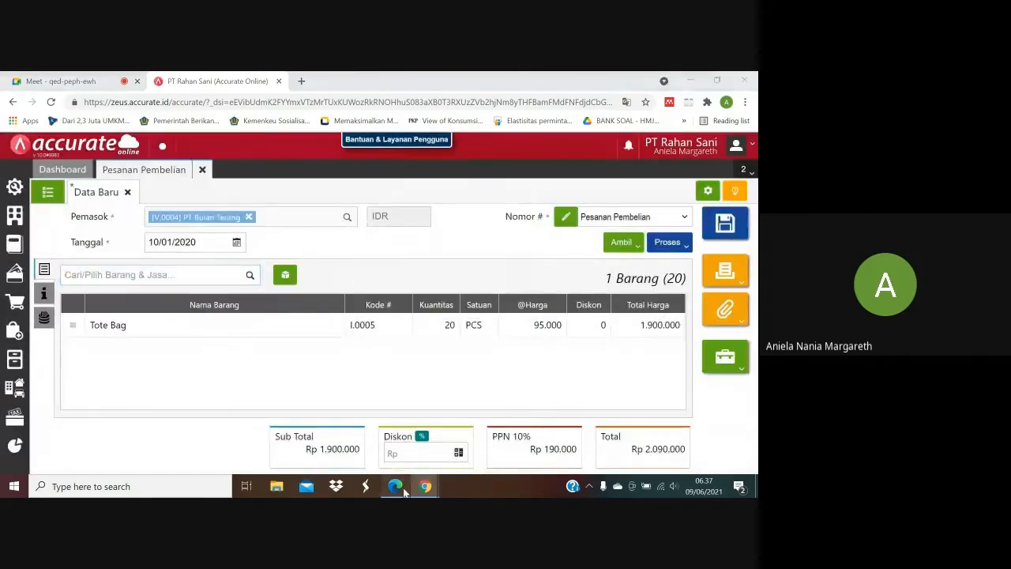
click(396, 487)
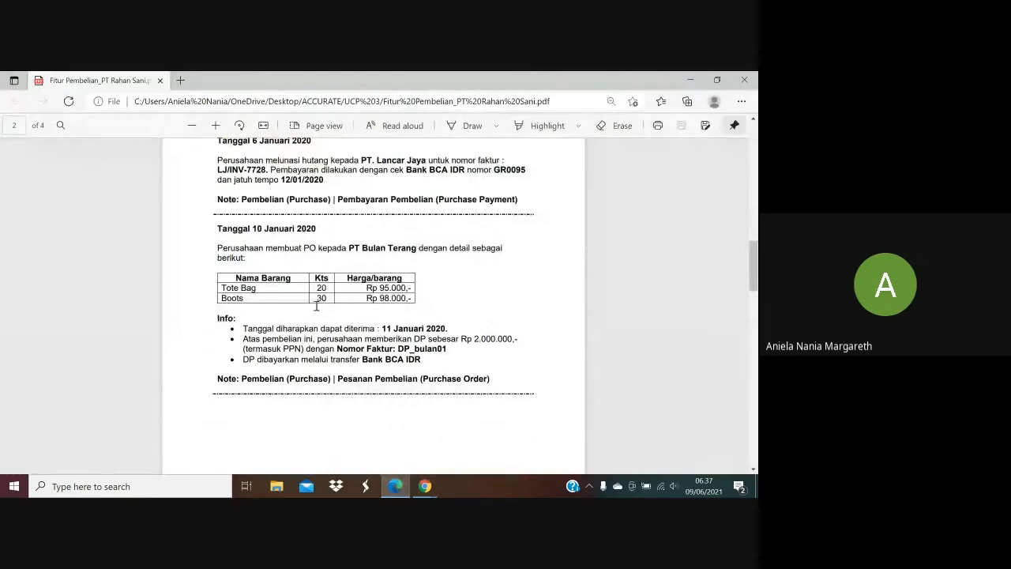
click(395, 487)
click(213, 276)
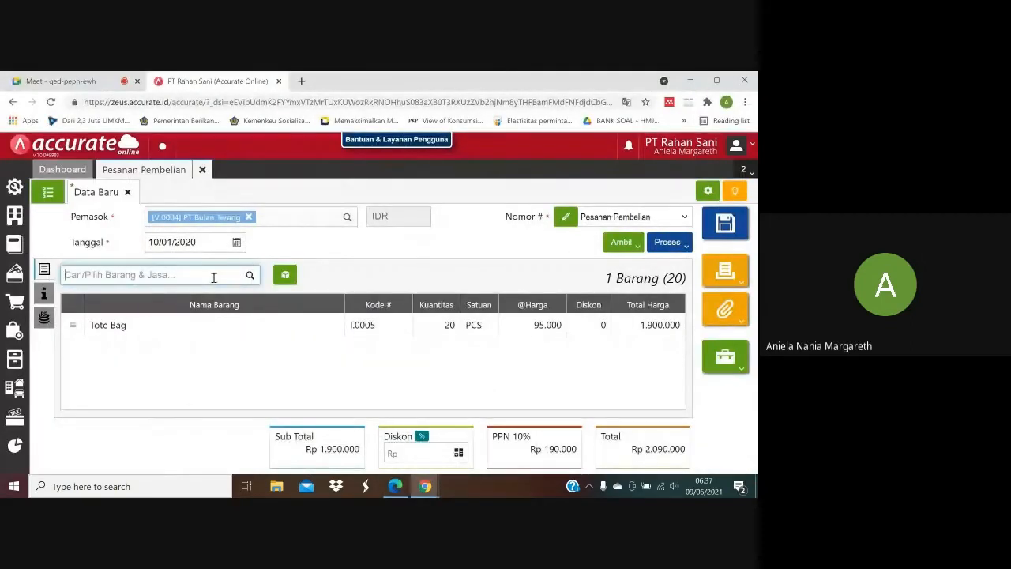
text(Boots)
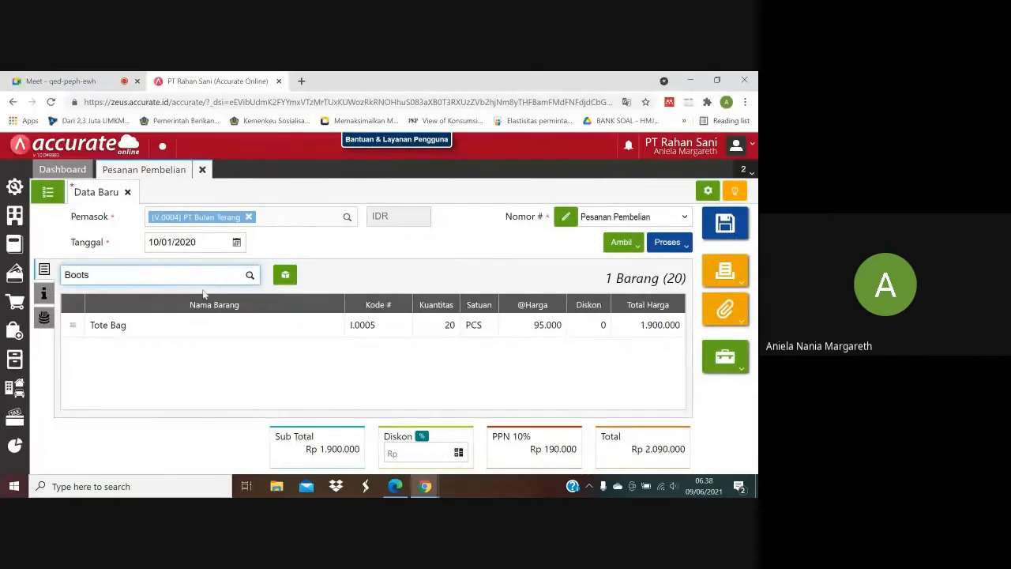
click(200, 308)
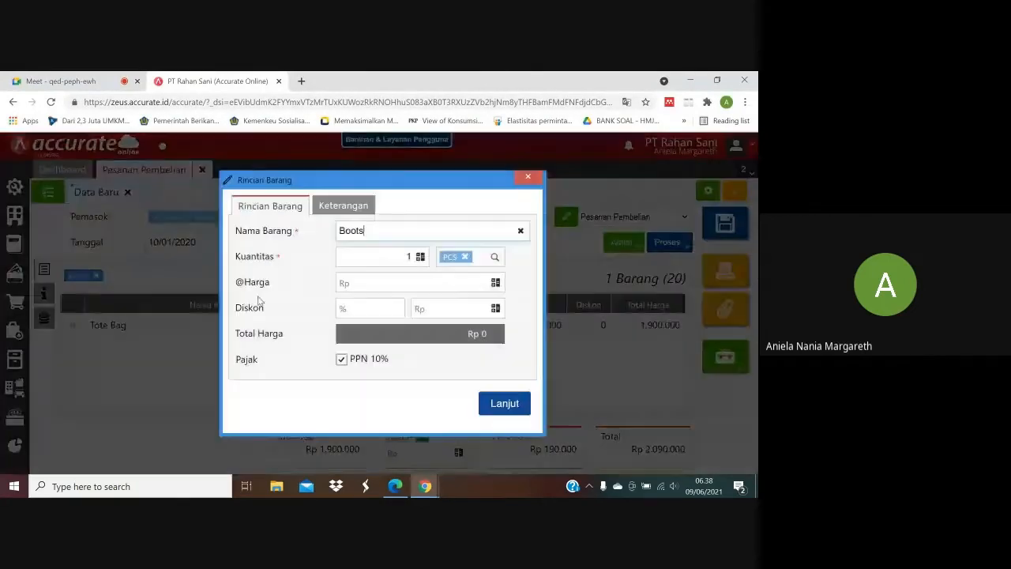
click(412, 256)
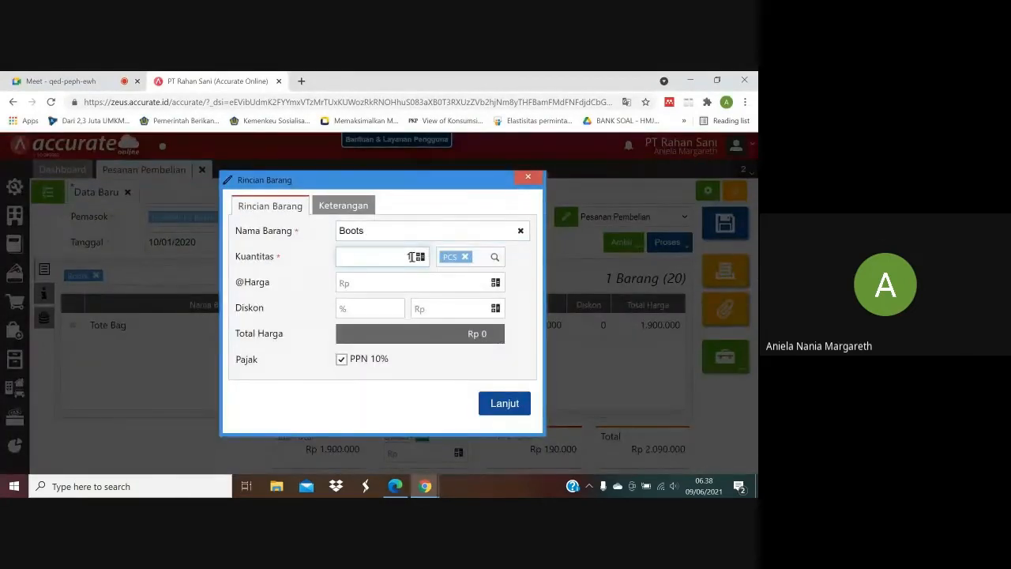
text(30)
click(467, 282)
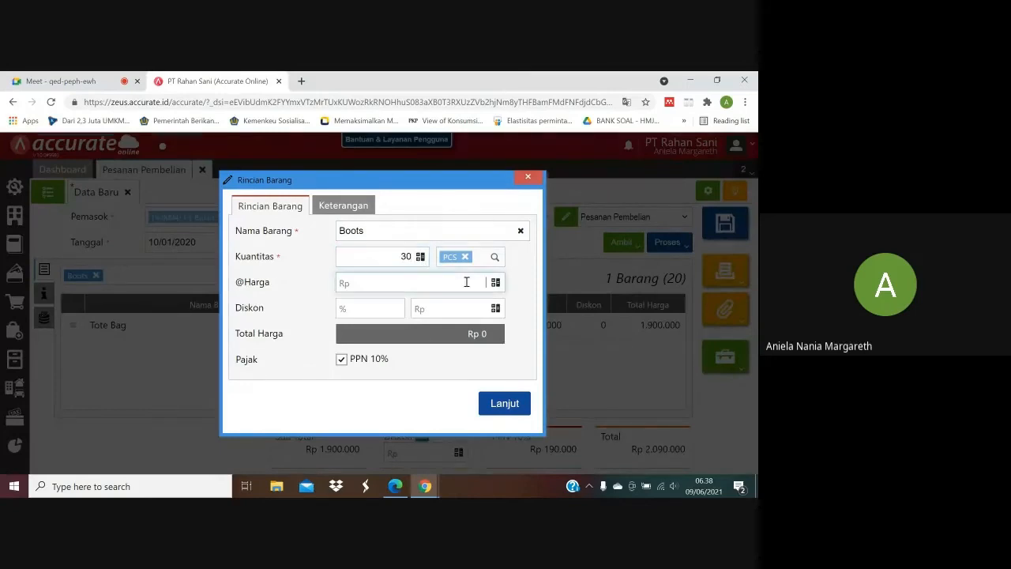
text(98.000)
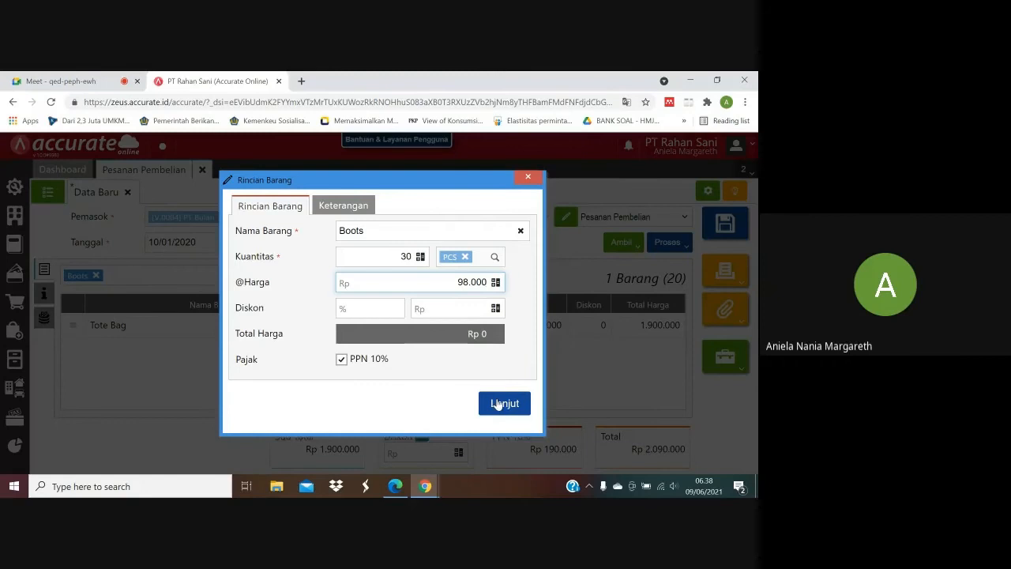
click(498, 403)
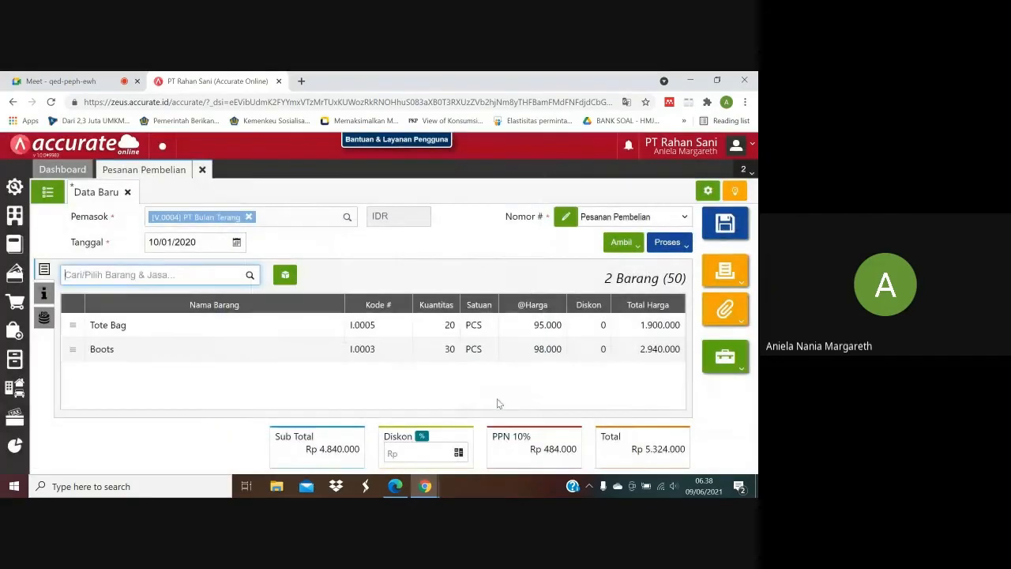
Check the expected receipt date in the purchase PDF and set the purchase order's Tgl Pengiriman to 11/01/2020.
click(397, 487)
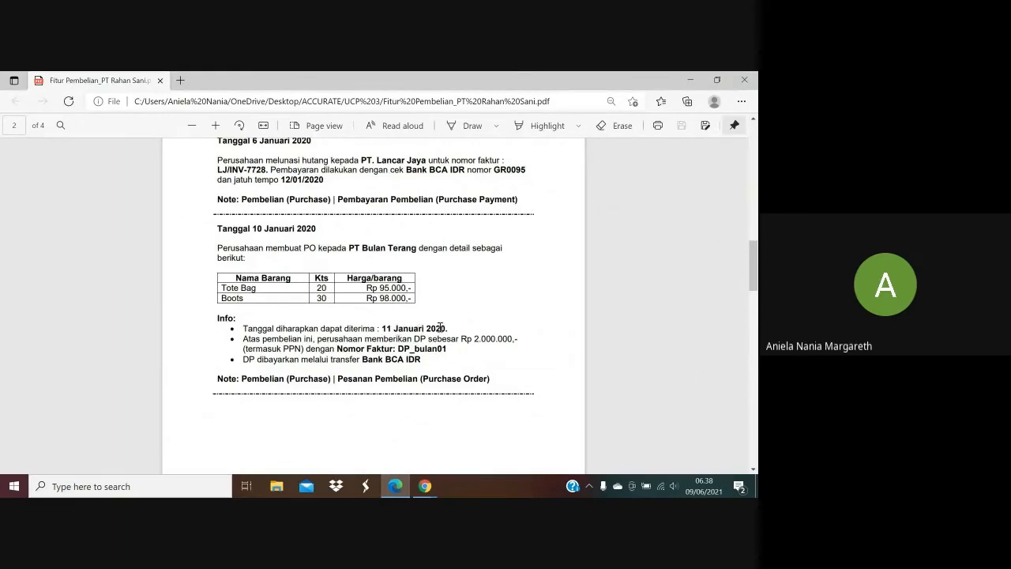
mouse_move(425, 485)
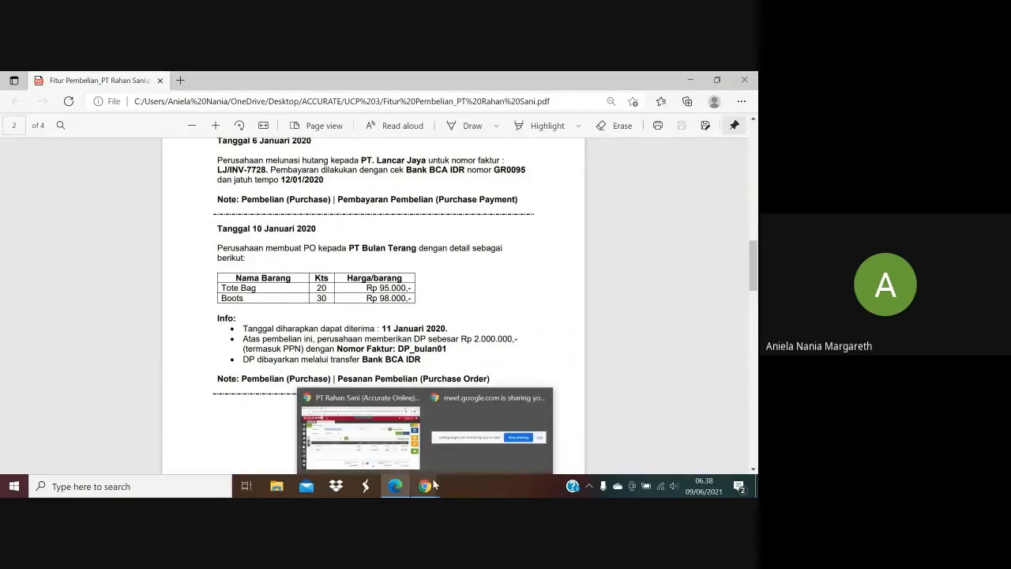
click(375, 461)
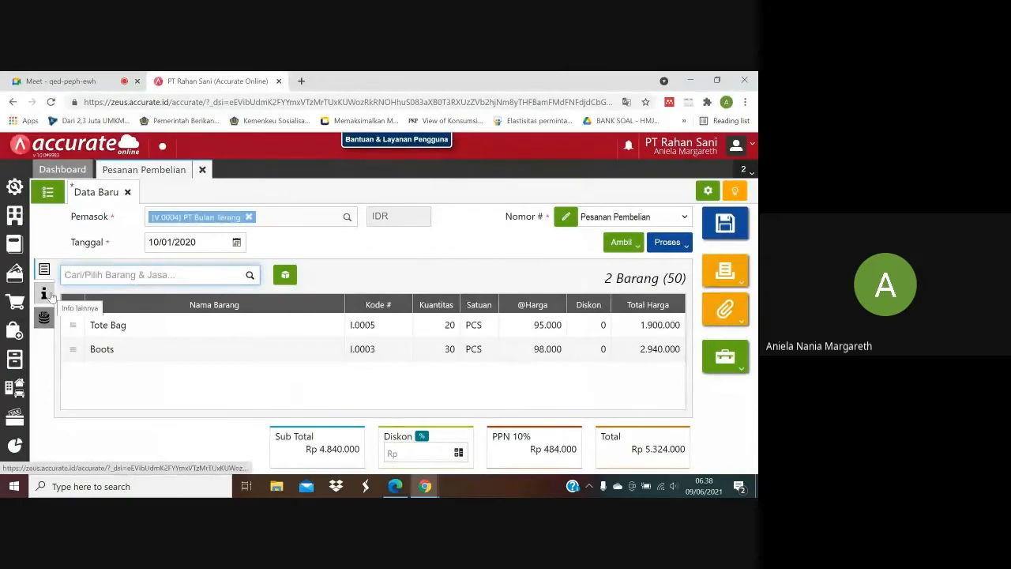
click(45, 294)
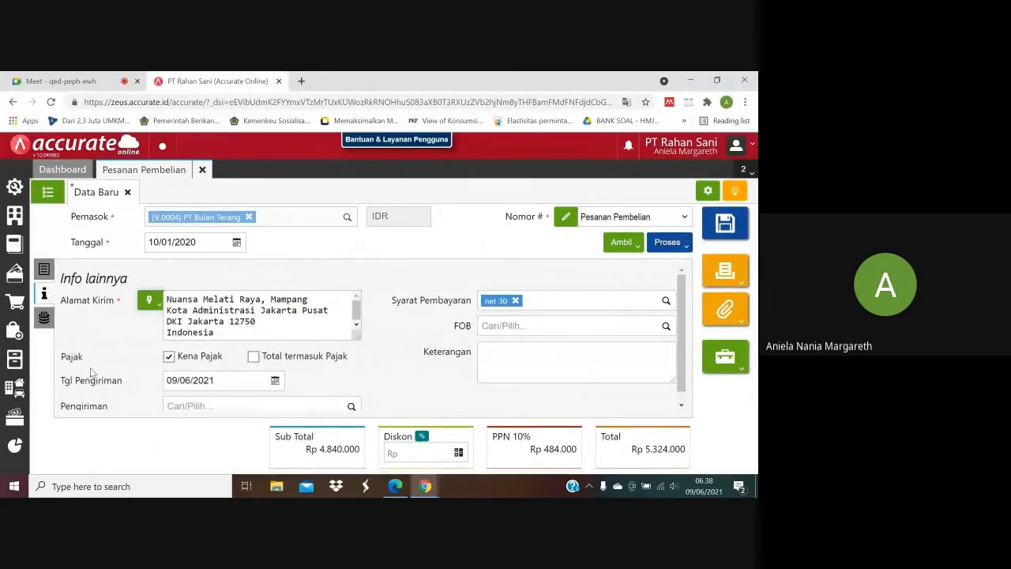
click(180, 380)
text(11/)
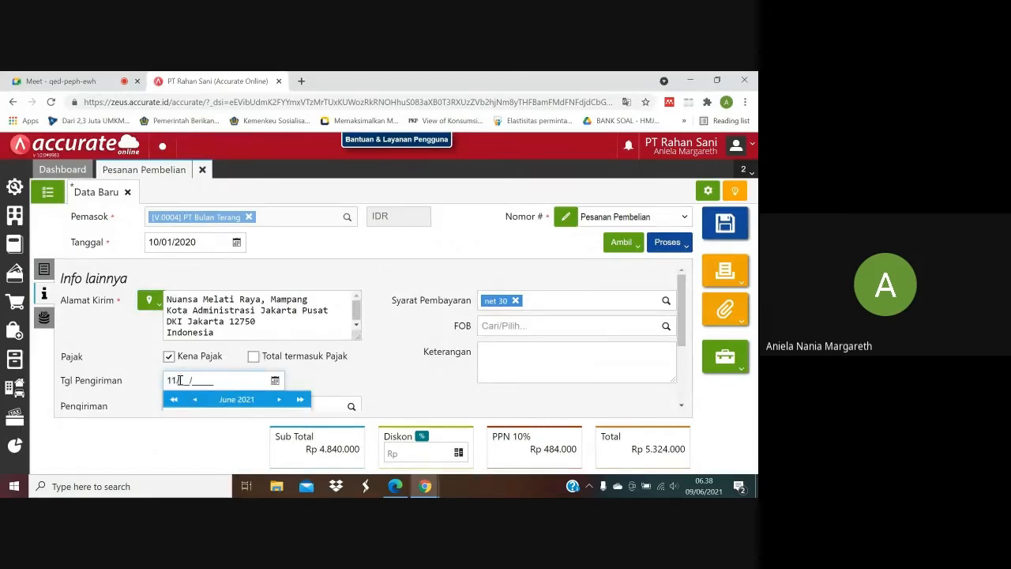
text(01/2020)
click(376, 385)
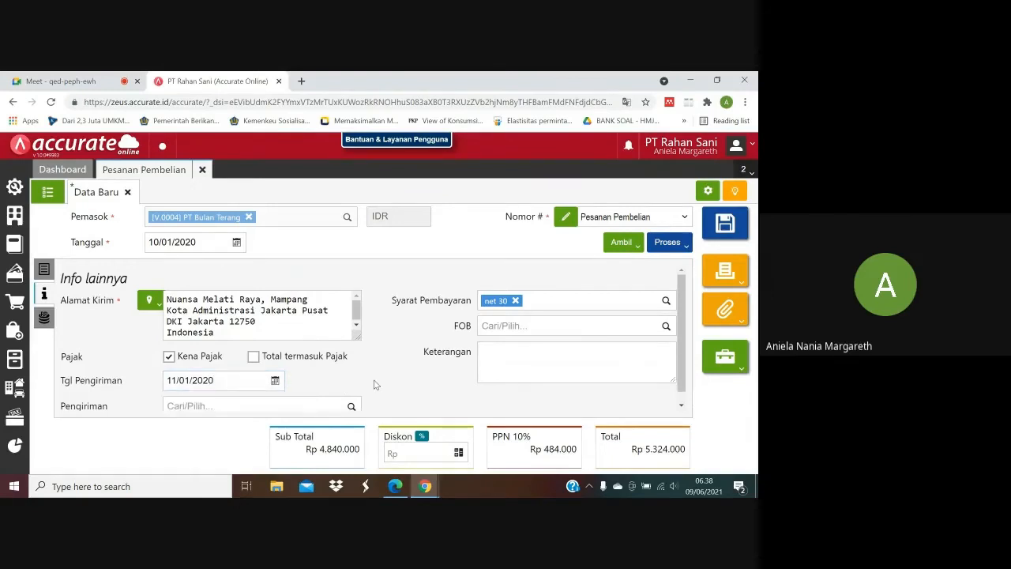
Review the down payment terms in the purchase PDF and process the purchase order with its Tote Bag and Boots lines into an Uang Muka.
click(394, 493)
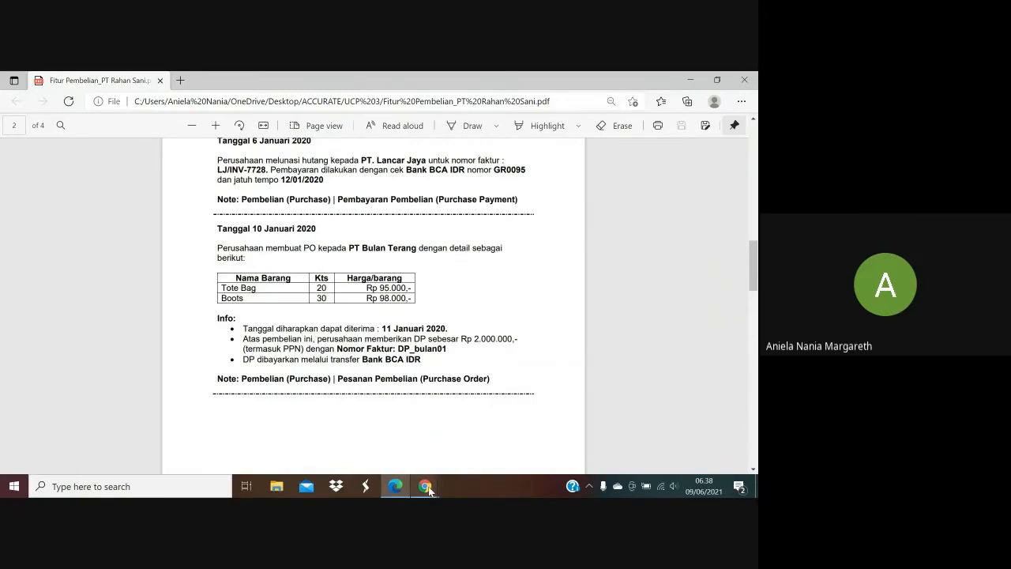
mouse_move(425, 486)
click(372, 455)
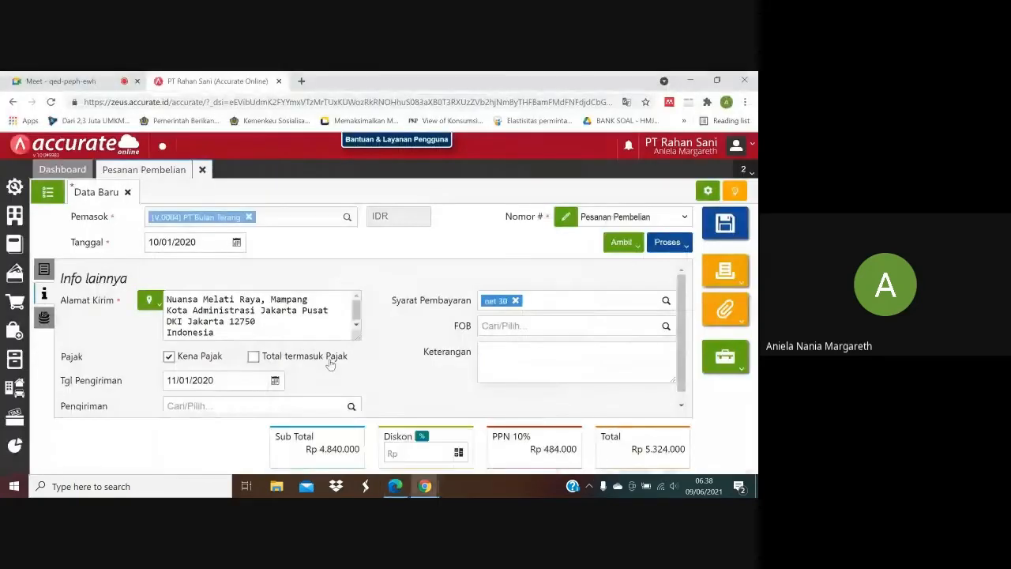
click(45, 270)
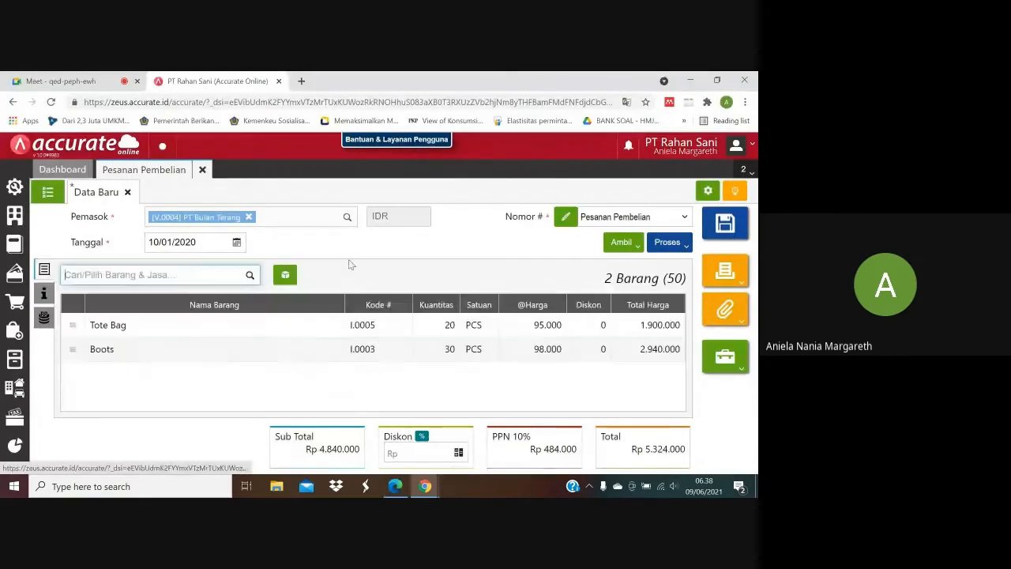
click(686, 247)
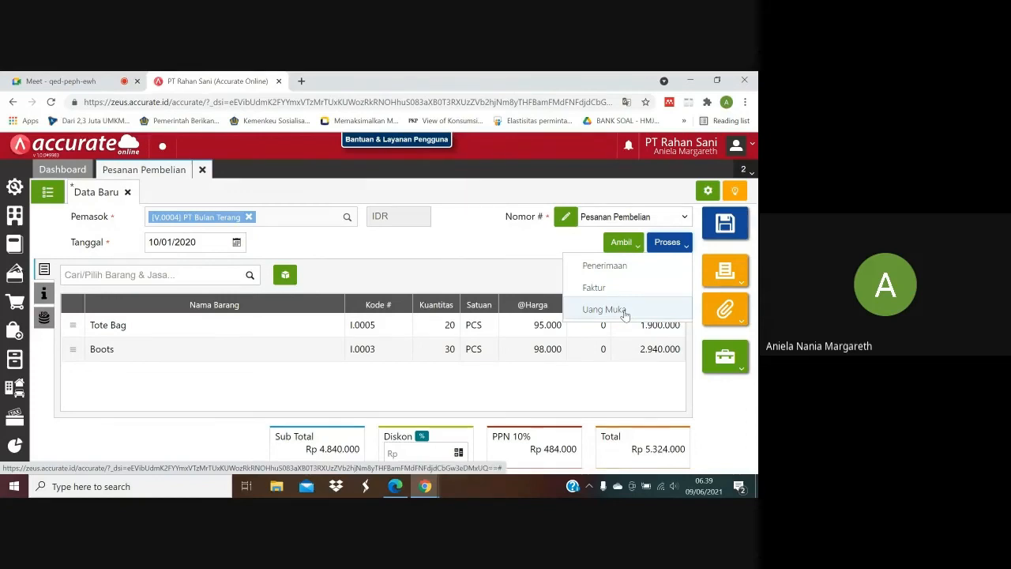
click(624, 312)
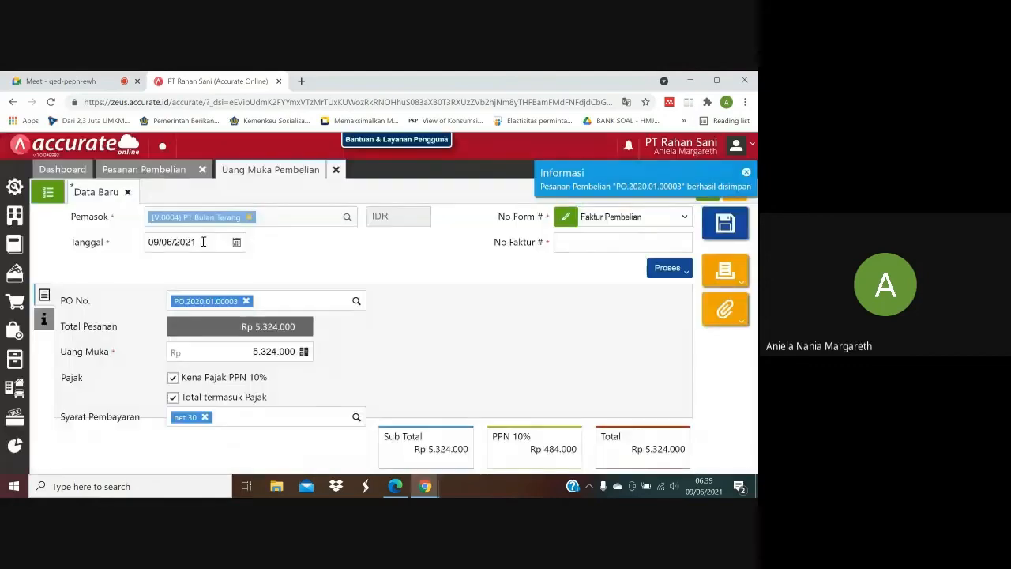
Set the Tanggal of the purchase down payment to 10/01/2020.
click(203, 241)
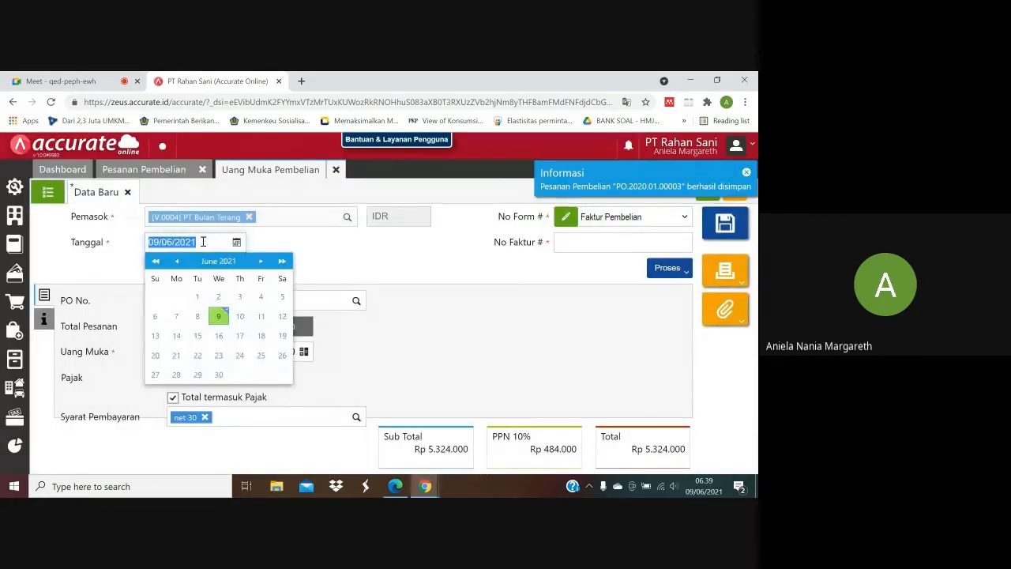
text(10/)
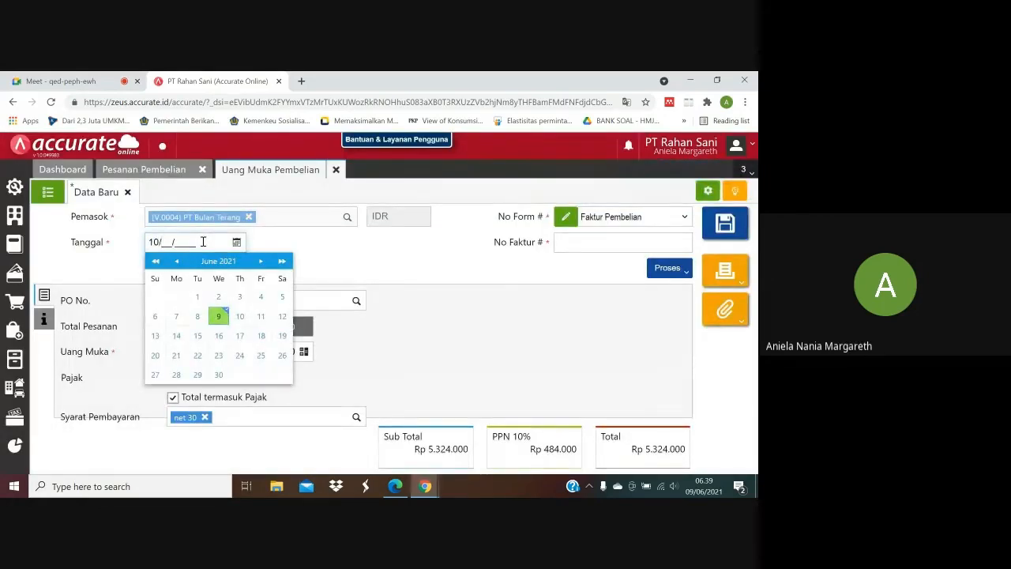
text(01/2020)
Look up the down payment's invoice number in the purchase PDF and enter DP_bulan01 as its No Faktur.
click(572, 245)
click(396, 486)
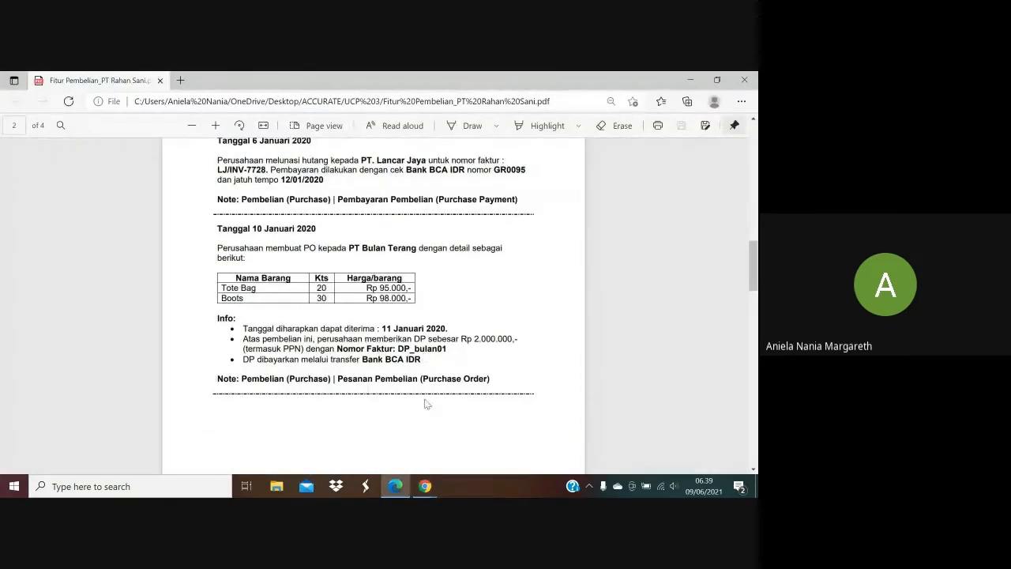
click(425, 486)
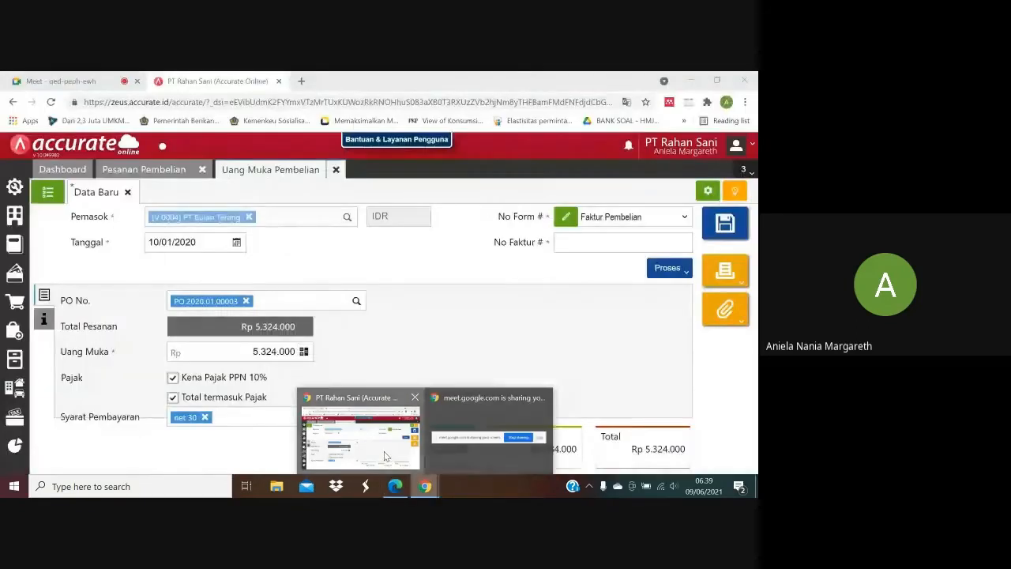
click(384, 451)
text(DP-)
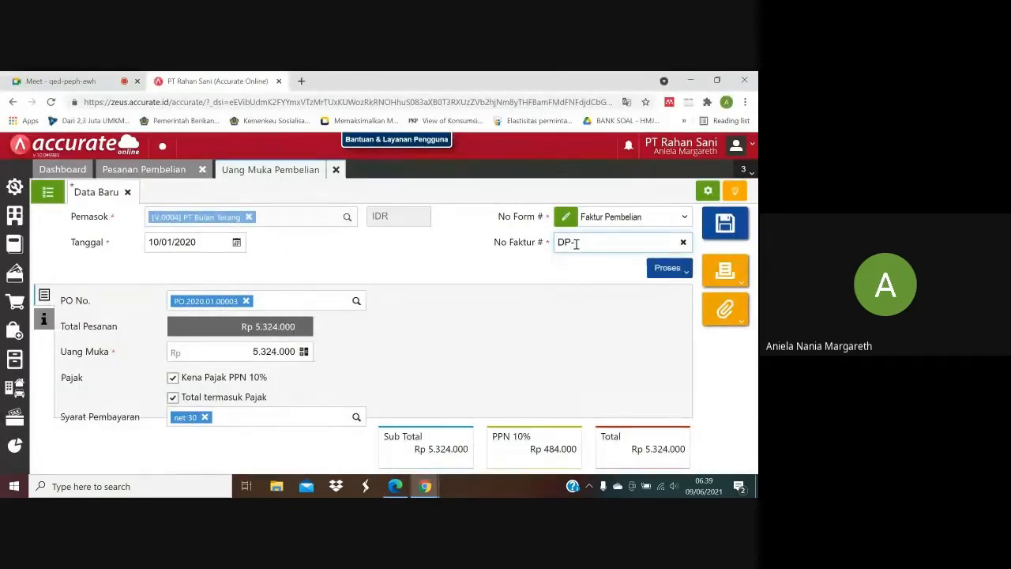
key(BackSpace)
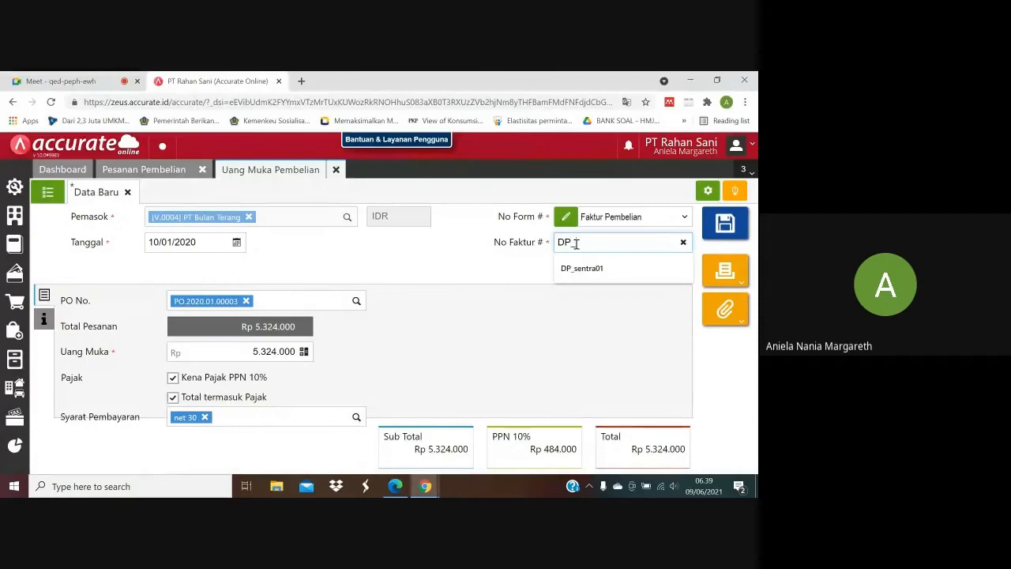
text(_BU)
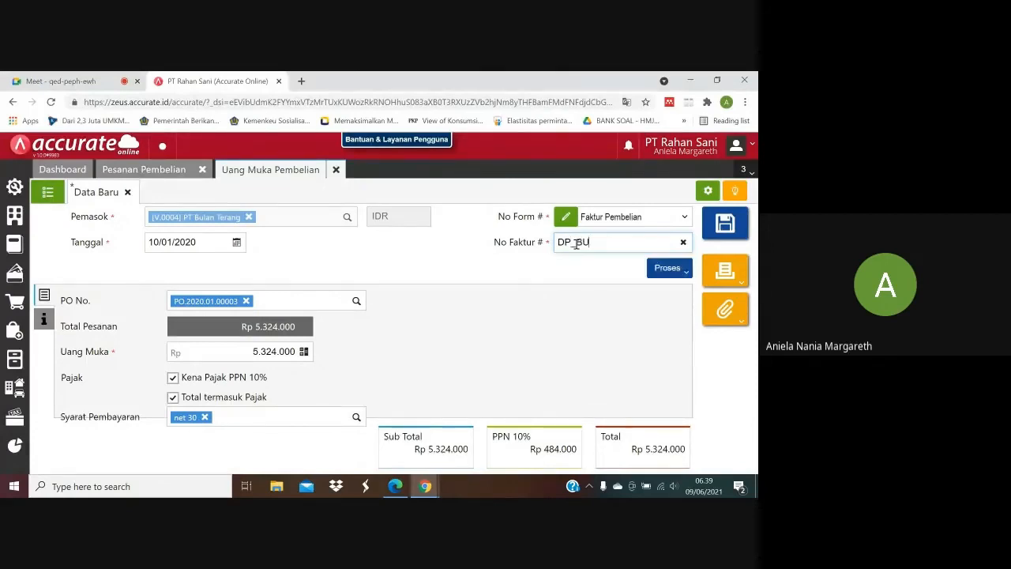
key(BackSpace)
key(BackSpace)
text(B)
click(569, 305)
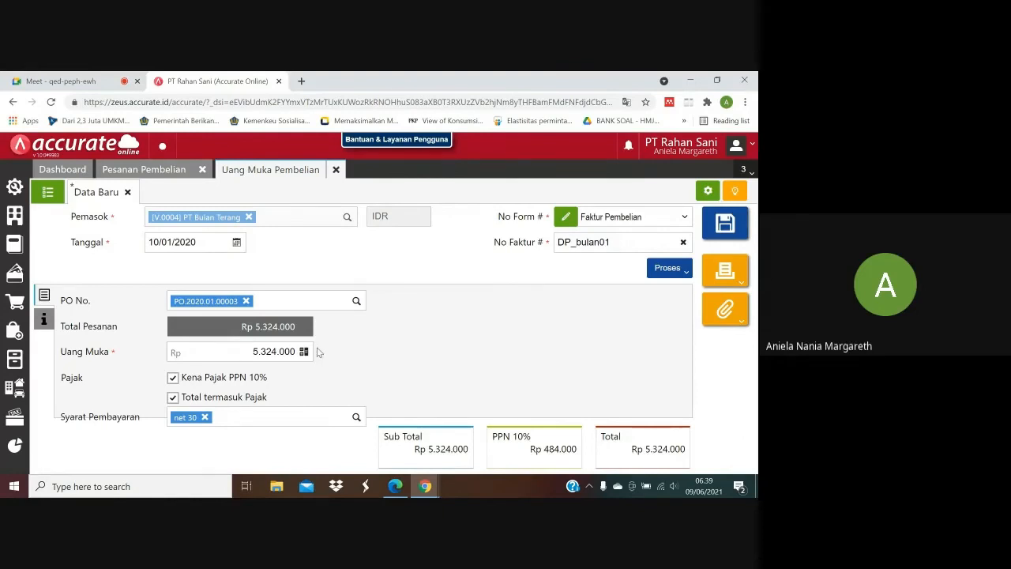
Check the down payment amount in the purchase PDF and set Uang Muka to Rp 2.000.000.
click(397, 488)
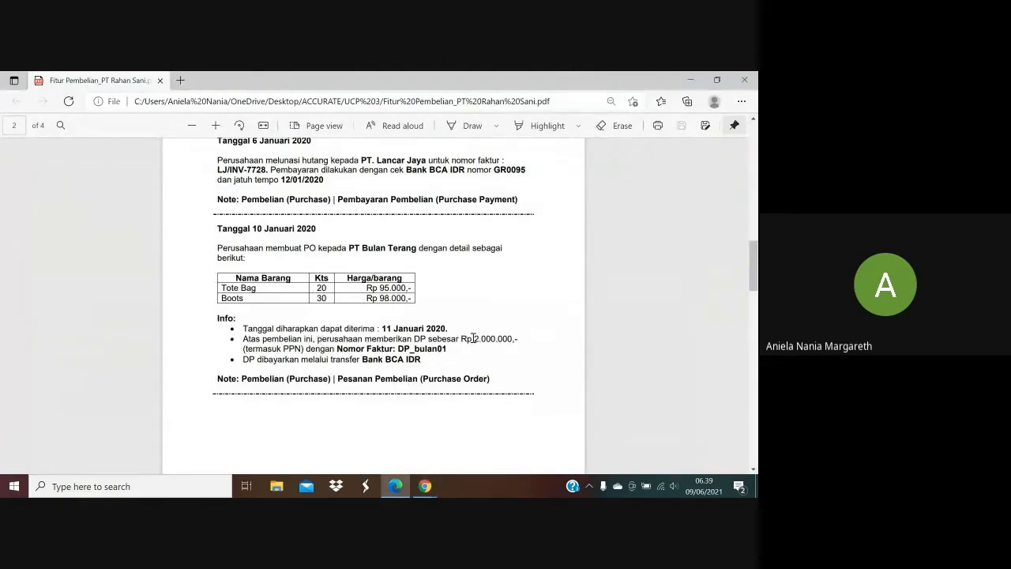
click(425, 485)
click(360, 426)
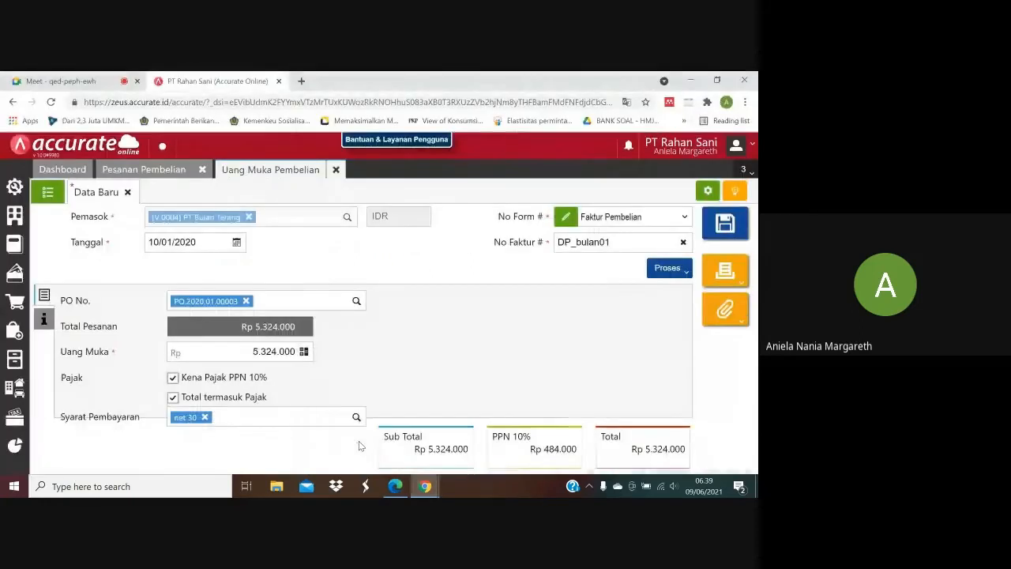
click(297, 357)
key(BackSpace)
key(BackSpace)
key(BackSpace)
key(BackSpace)
key(BackSpace)
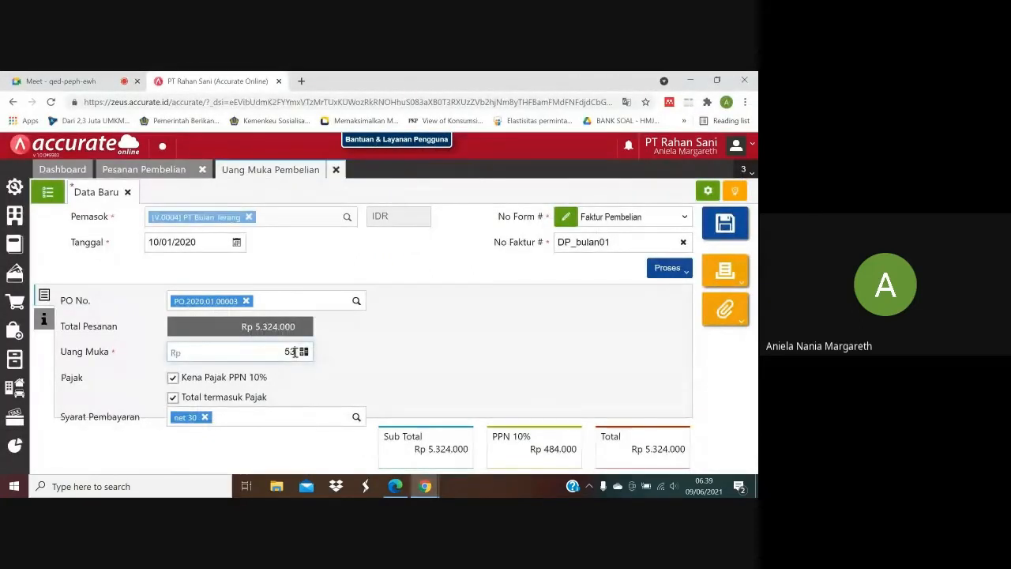
key(BackSpace)
key(BackSpace)
text(2.000.000)
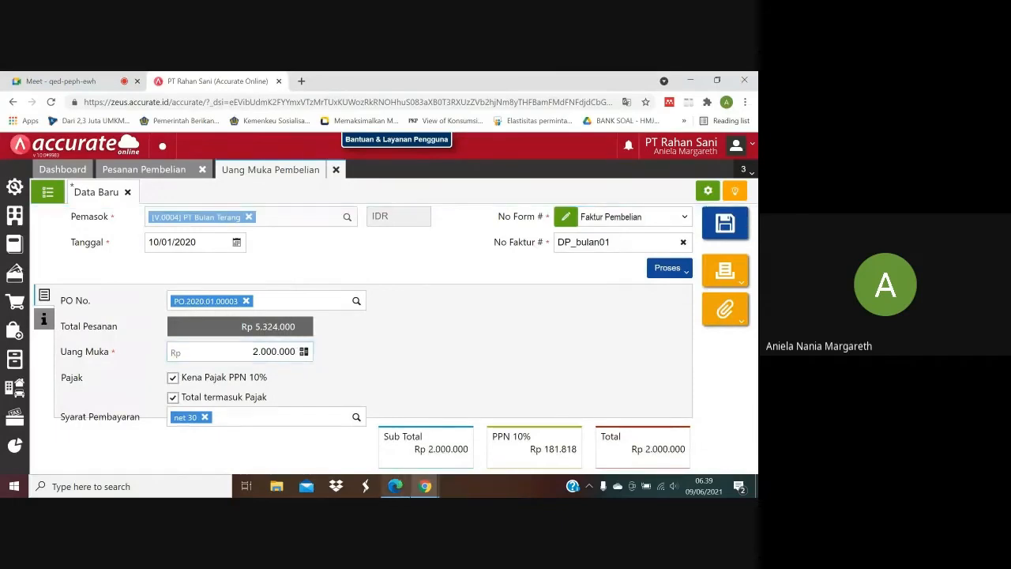
Check the down payment's tax terms in the purchase PDF and process the down payment into a Pembayaran.
click(397, 488)
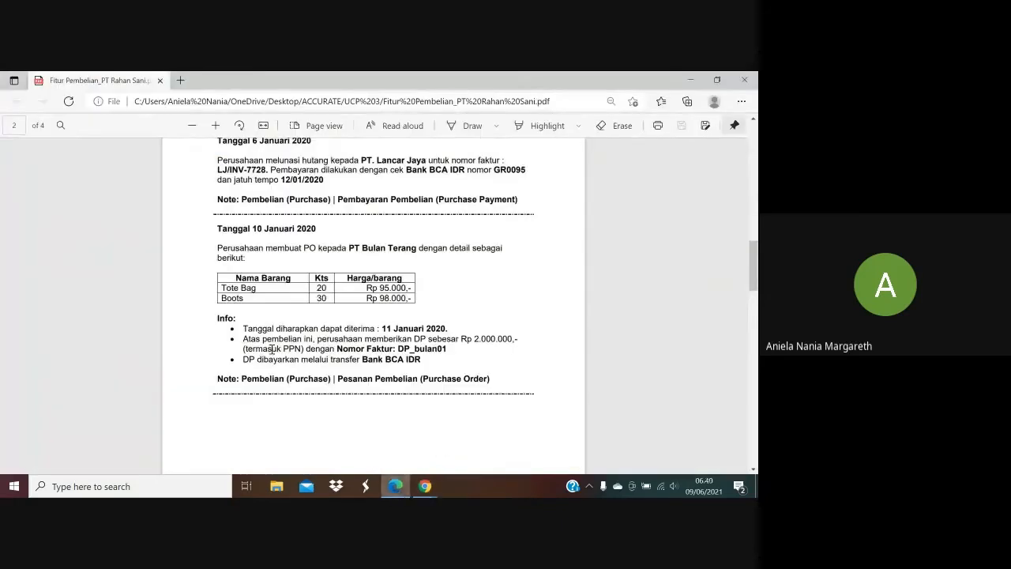
mouse_move(425, 486)
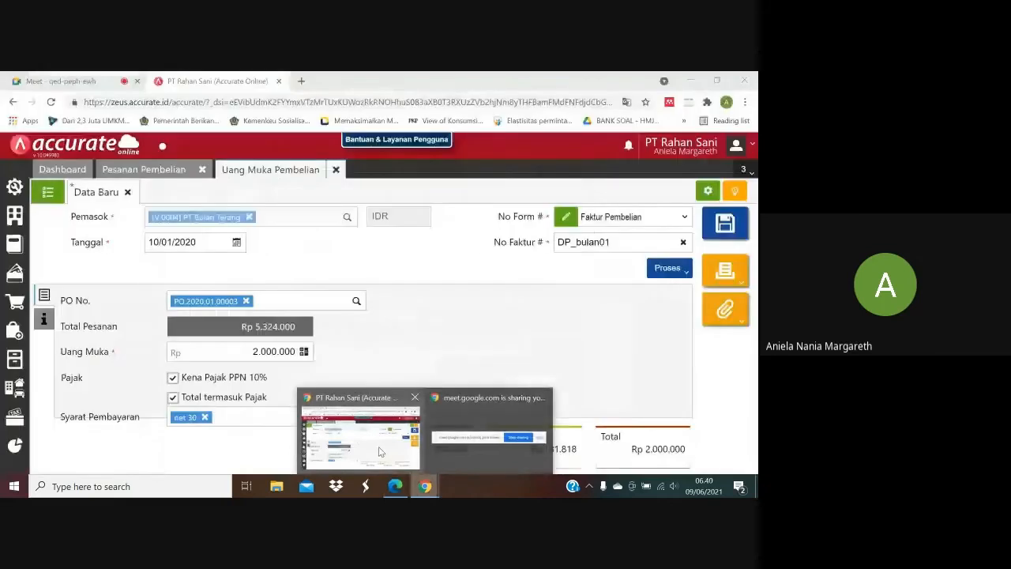
click(361, 434)
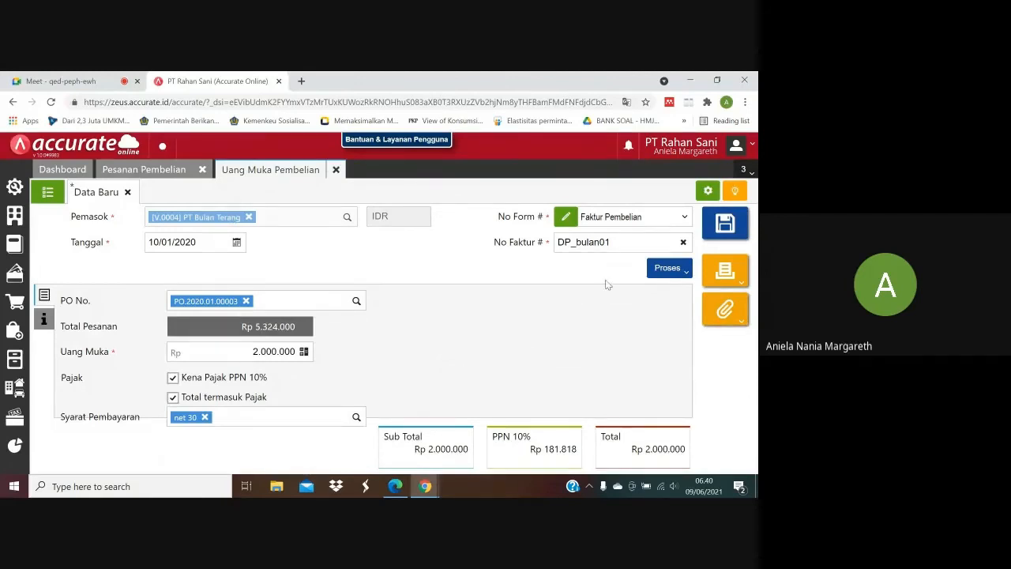
click(684, 270)
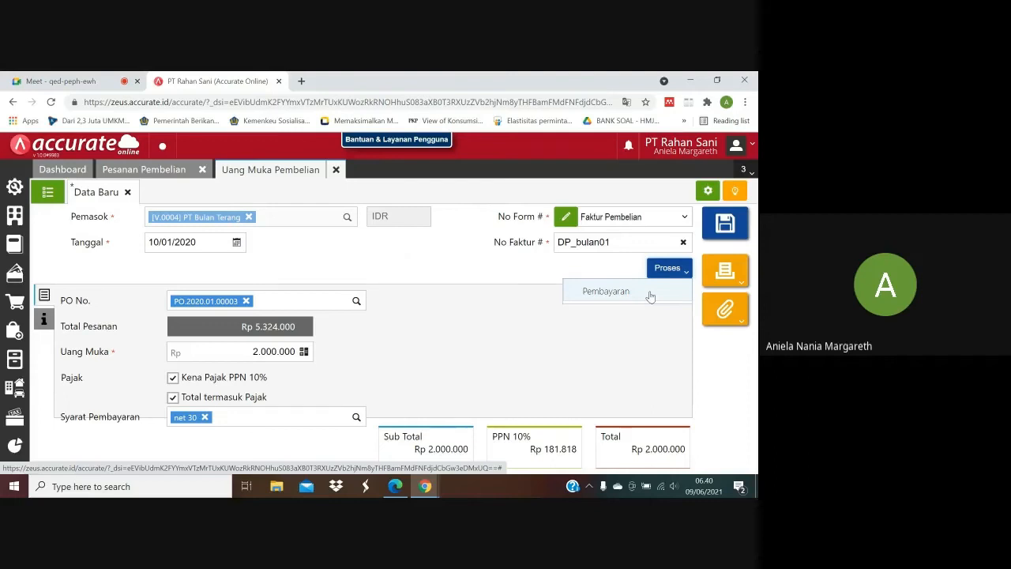
click(649, 293)
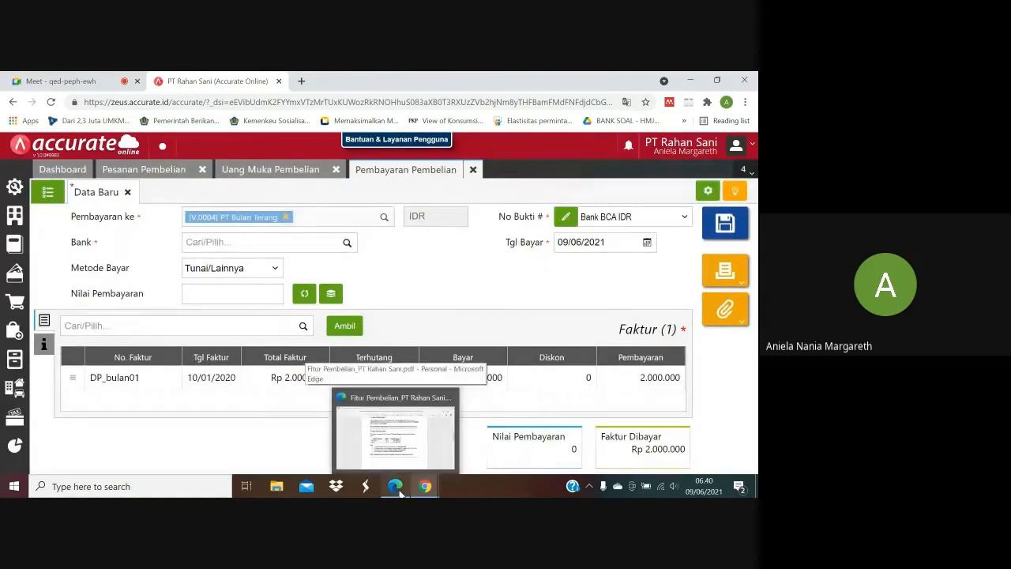
Check the payment method in the purchase PDF, select Bank BCA IDR as the paying bank, and set Metode Bayar to Transfer Bank.
click(398, 487)
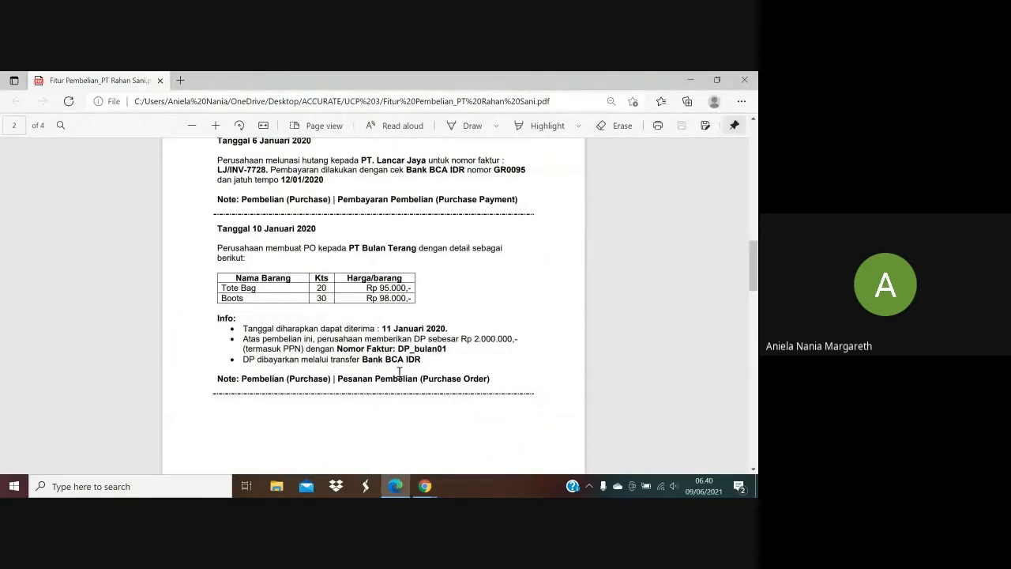
mouse_move(425, 487)
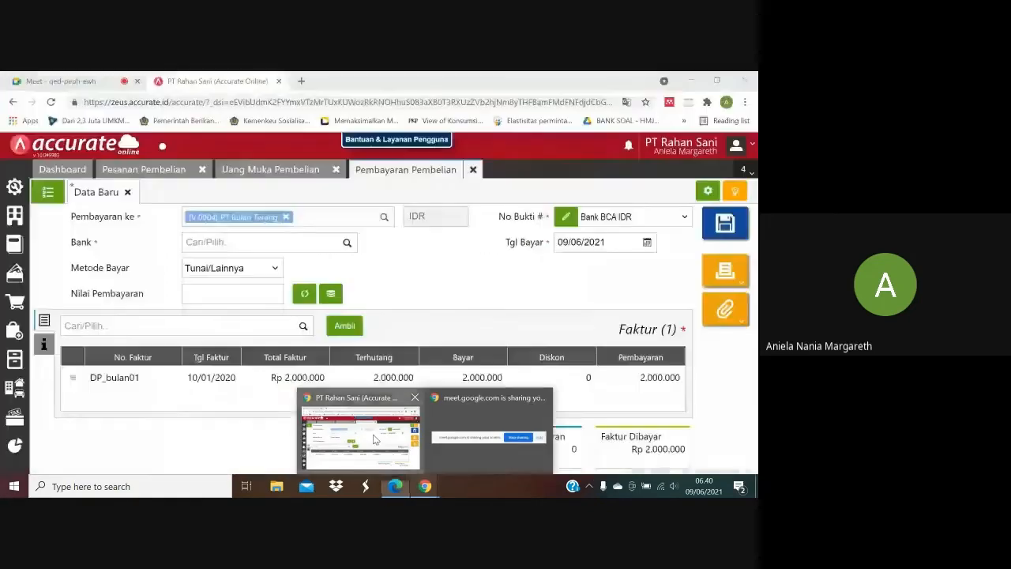
click(374, 434)
click(259, 240)
text(Bca)
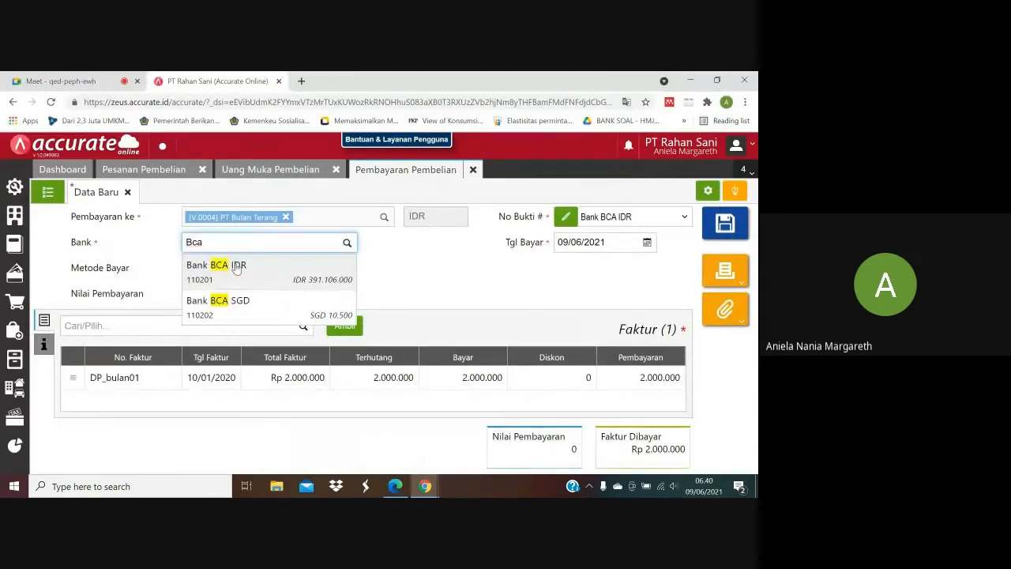
click(235, 269)
click(231, 268)
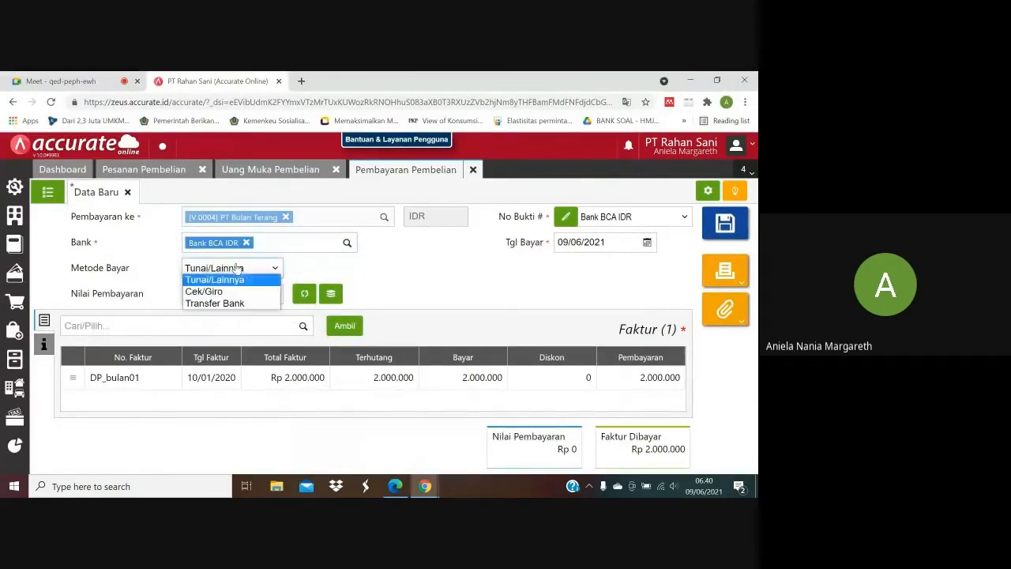
click(232, 304)
Set the Tgl Bayar of the down payment's purchase payment to 10/01/2020.
click(593, 245)
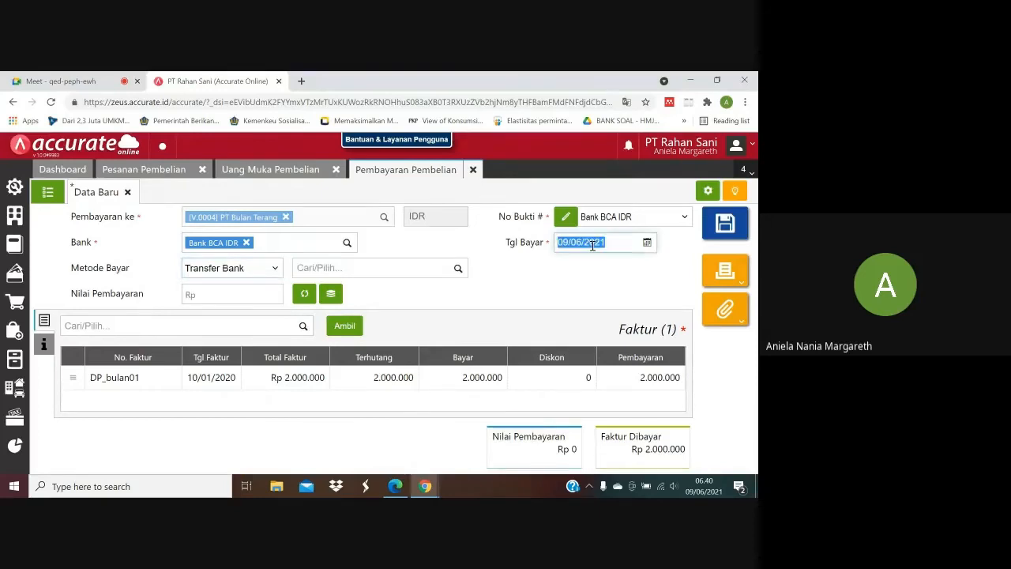
key(BackSpace)
text(10/01/)
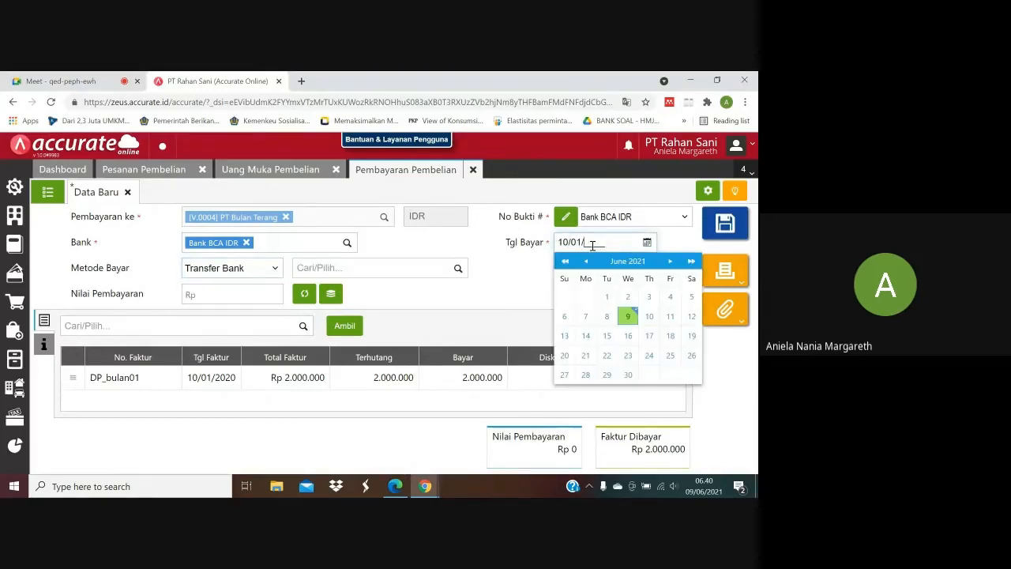
text(2020)
click(518, 277)
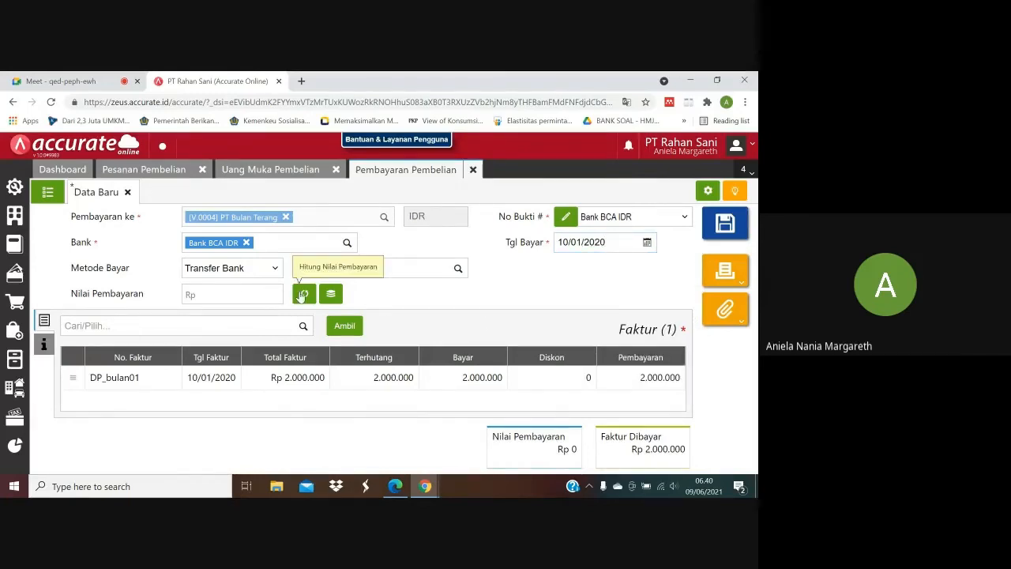
Fill Nilai Pembayaran with the calculated Rp 2.000.000, save the purchase payment, and close the payment, down payment and order forms.
click(303, 294)
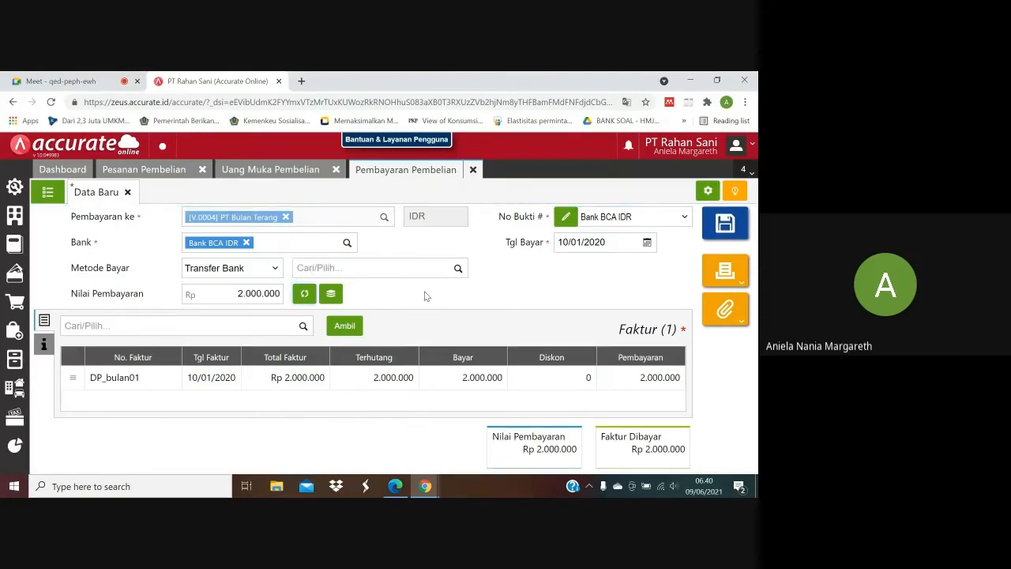
click(723, 226)
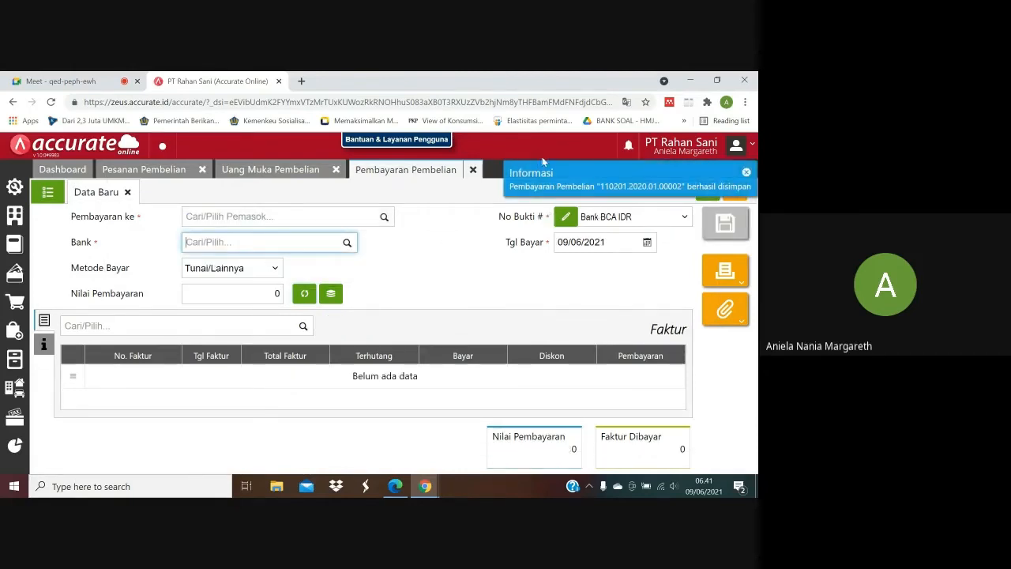
click(472, 171)
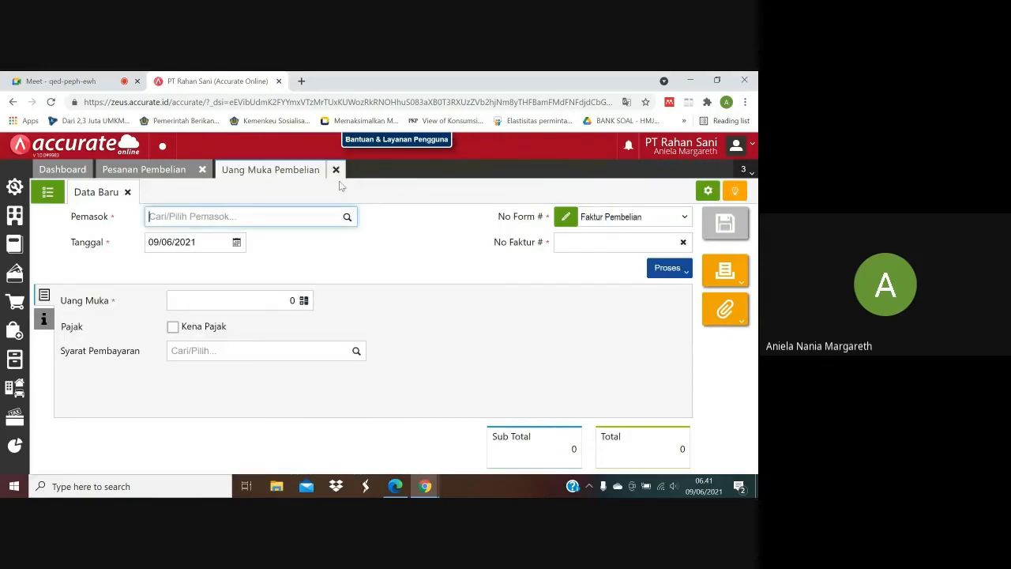
click(336, 171)
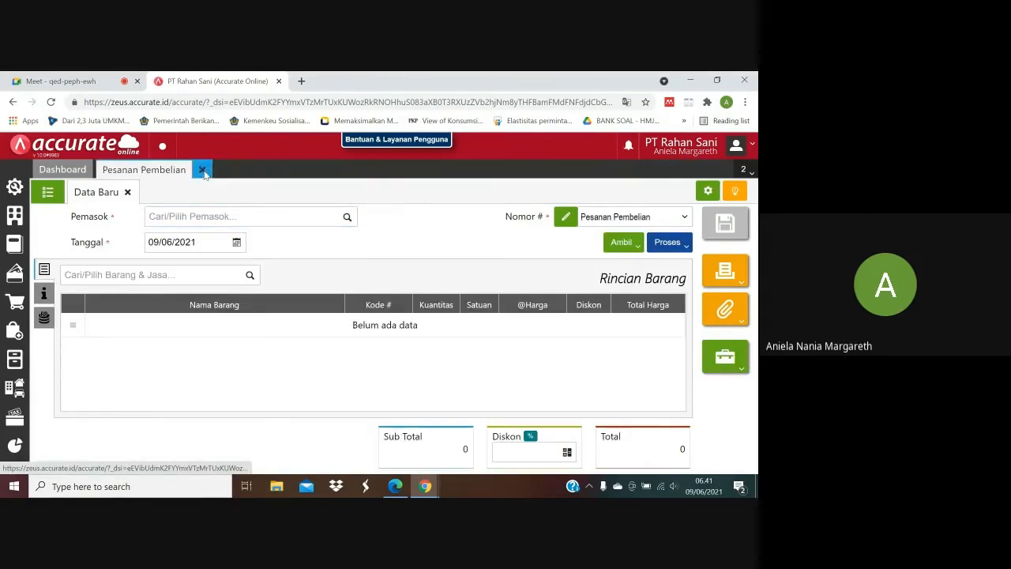
click(203, 171)
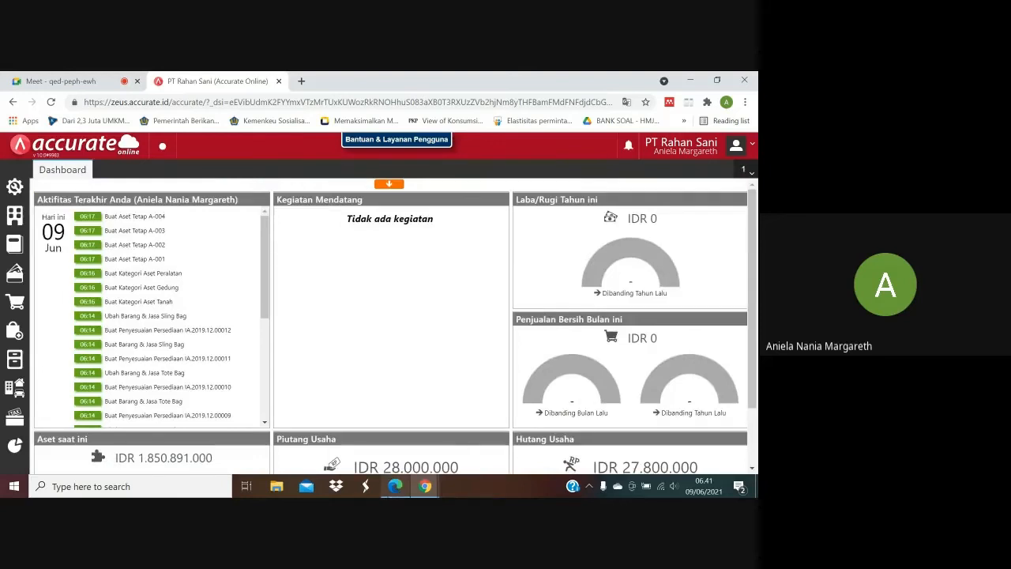
Read the 11 January 2020 transaction in the purchase PDF and open a new Penerimaan Barang form in Accurate Online.
mouse_move(395, 486)
click(395, 429)
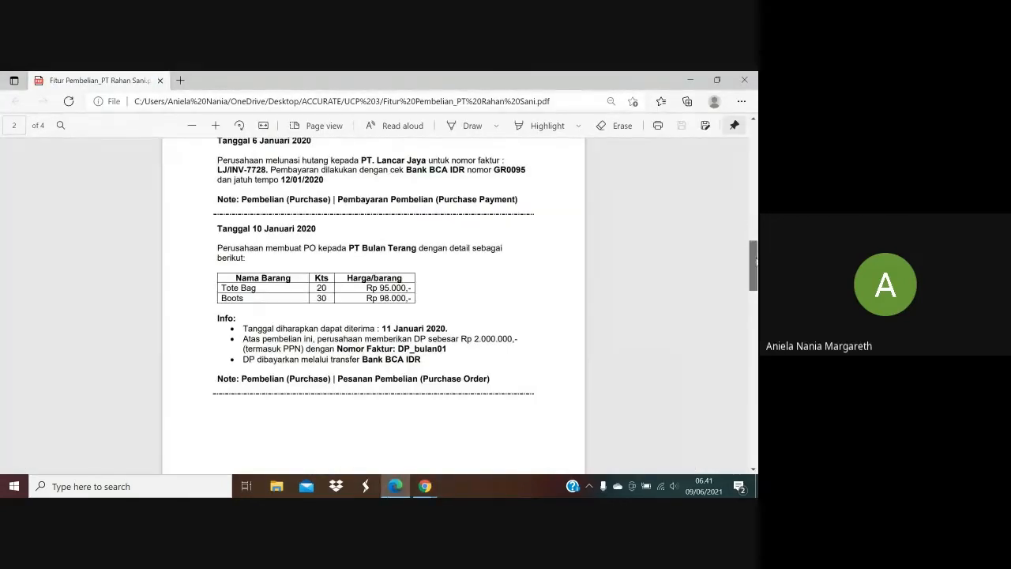
drag(754, 264, 756, 308)
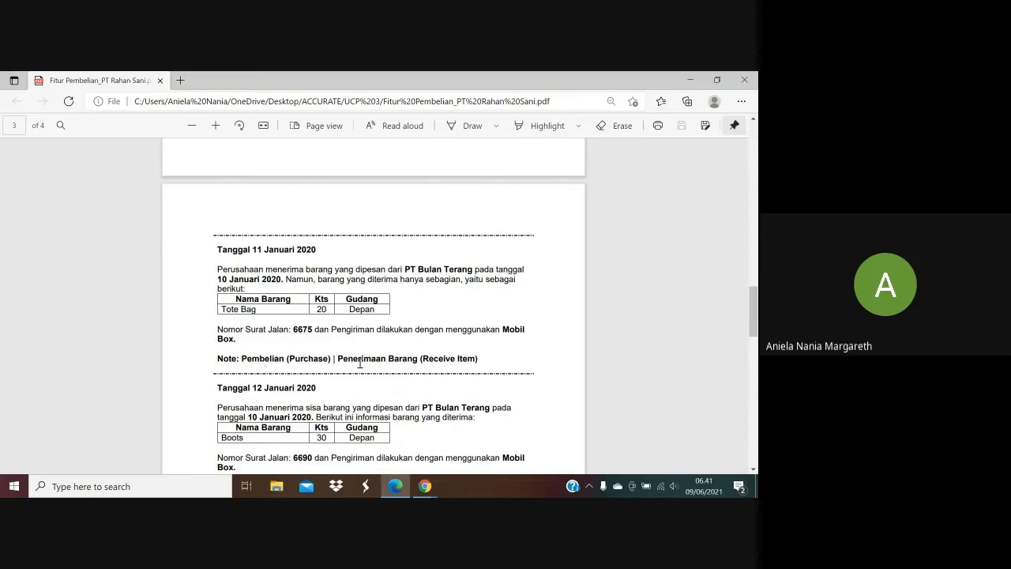
mouse_move(425, 486)
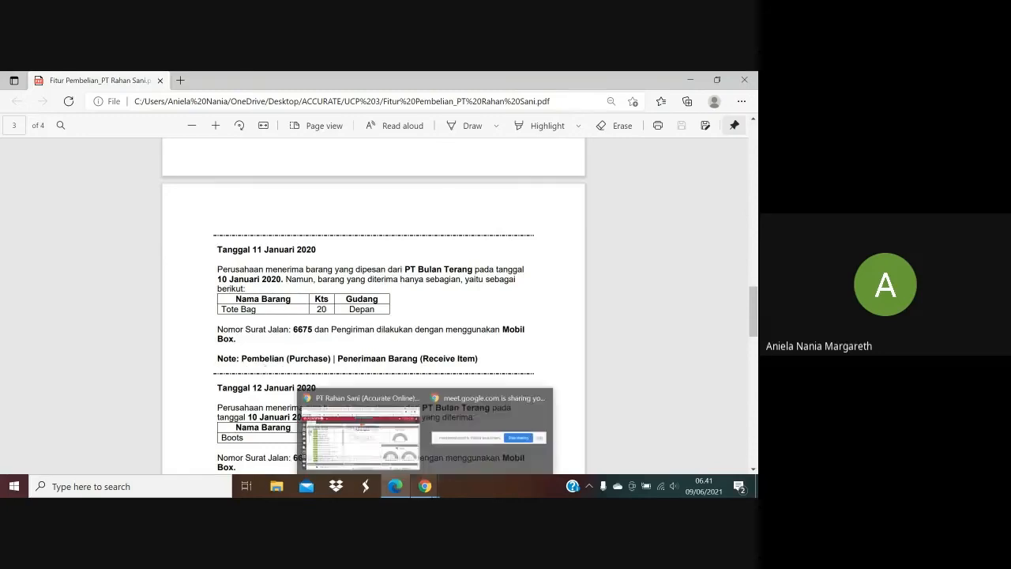
click(387, 449)
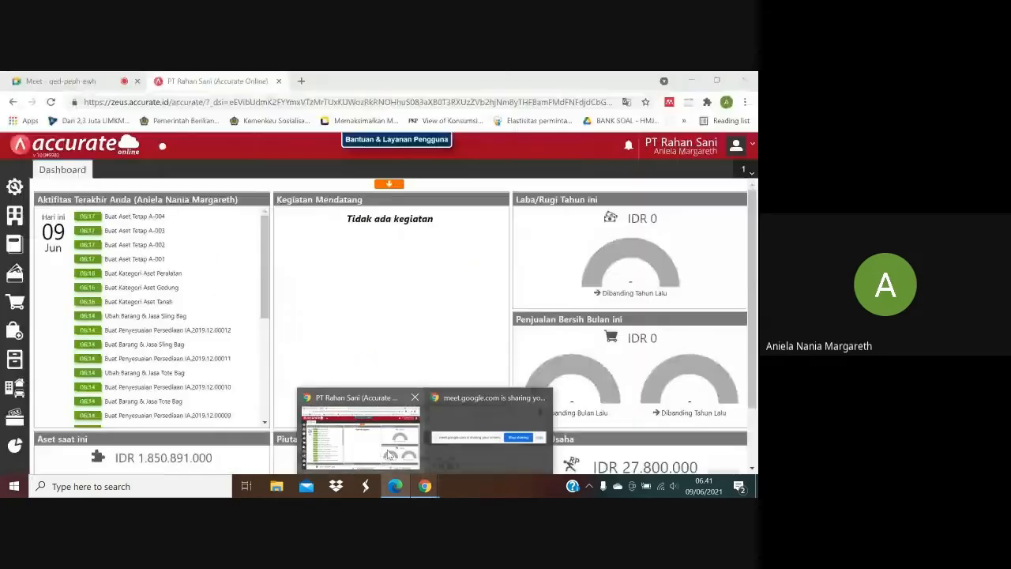
click(17, 330)
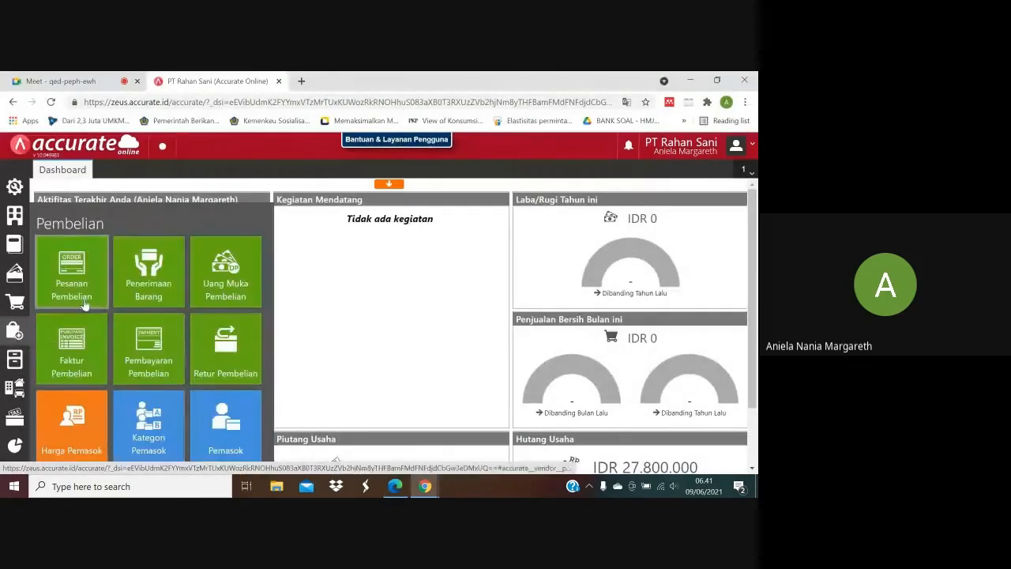
click(154, 289)
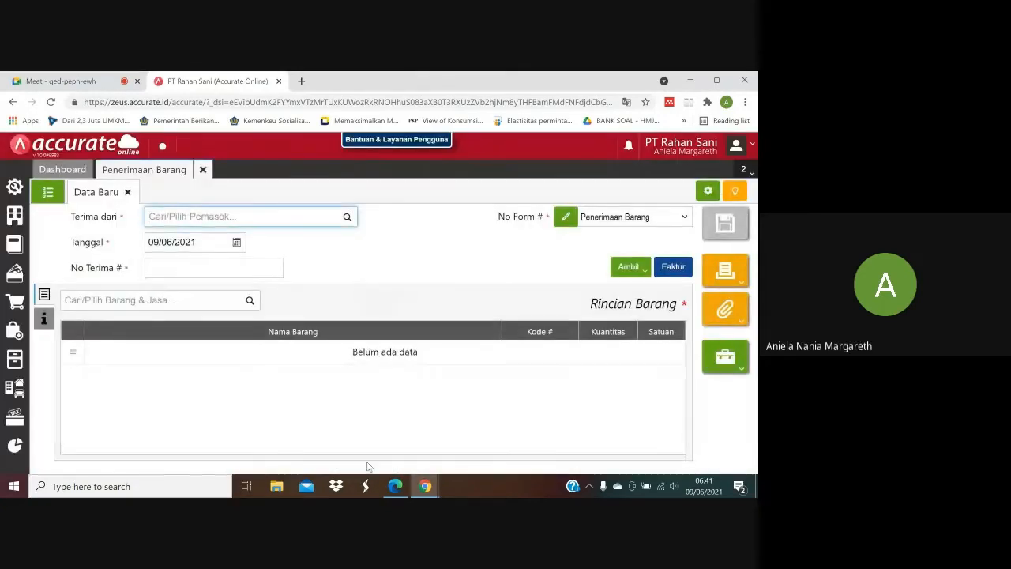
Check the supplier in the purchase PDF and select PT Bulan Terang as Terima dari on the goods receipt.
click(394, 487)
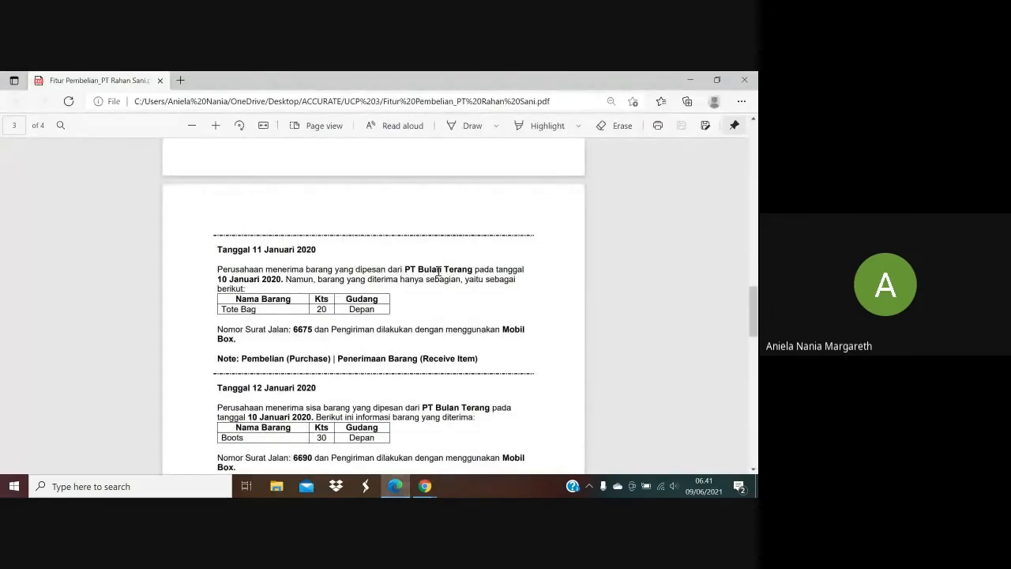
click(425, 486)
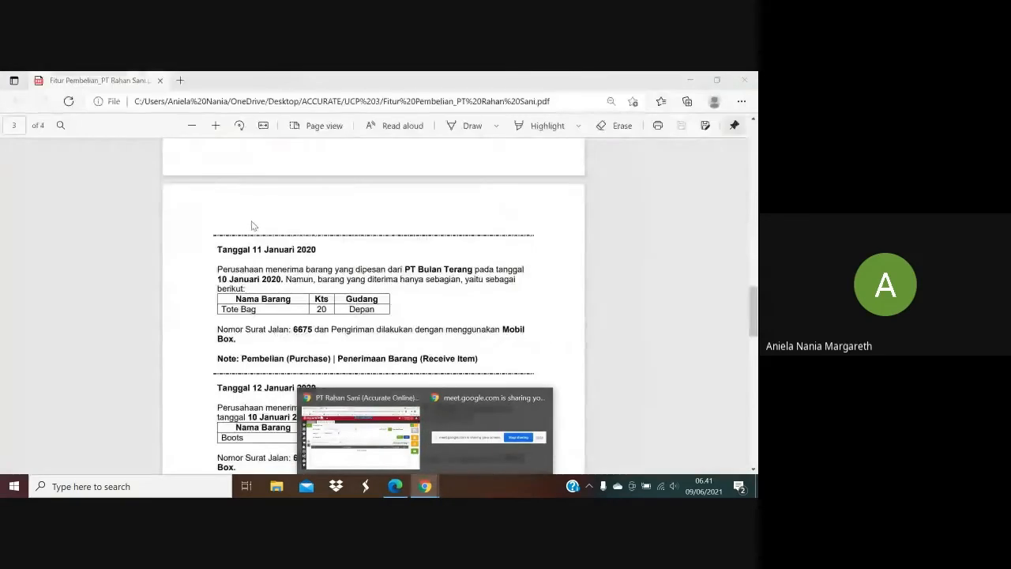
click(367, 435)
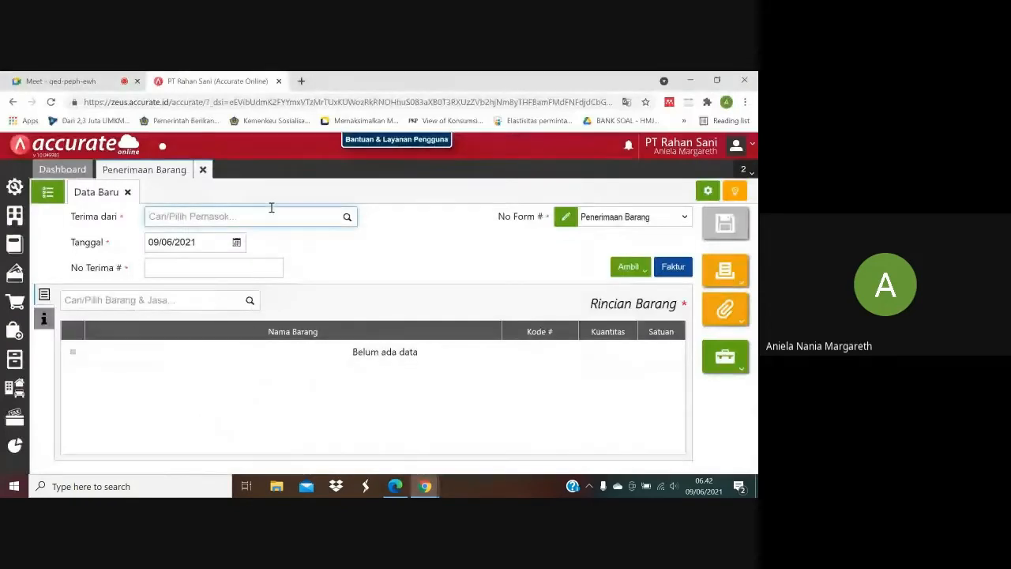
text(Bulan)
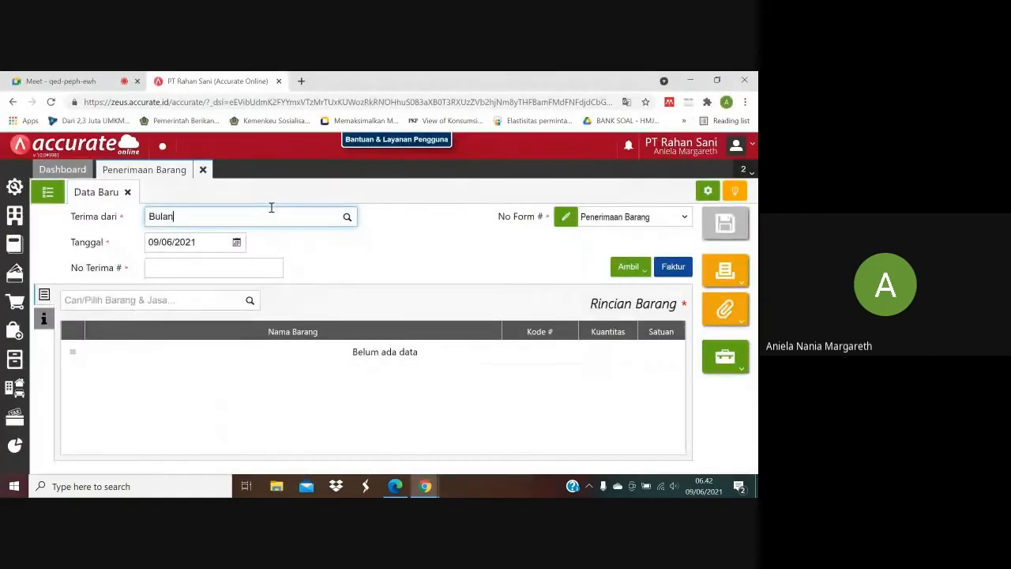
click(244, 238)
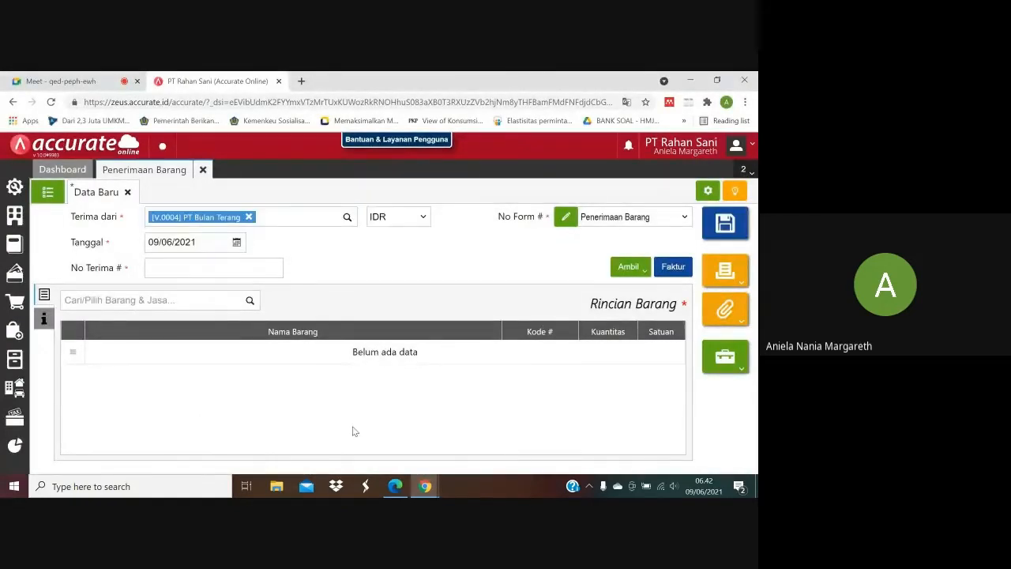
Check the receipt date in the purchase PDF and set the goods receipt's Tanggal to 11/01/2020.
click(396, 487)
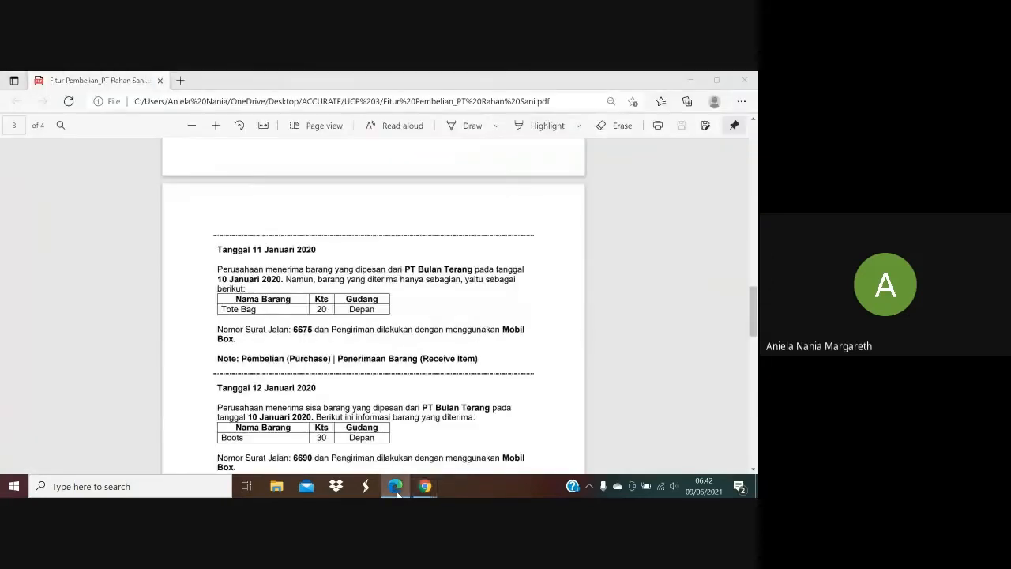
click(396, 486)
click(184, 241)
text(11/)
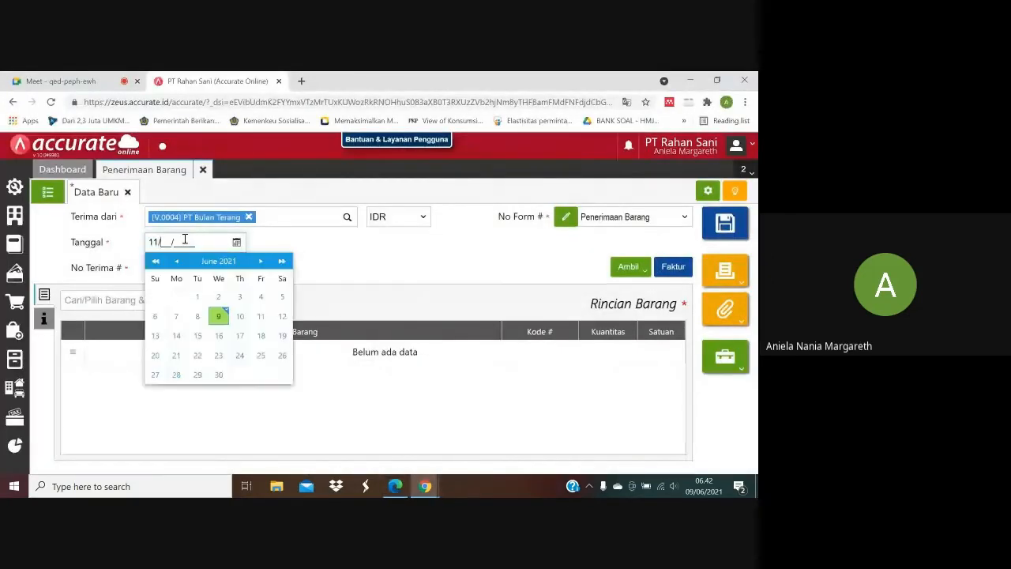
text(02)
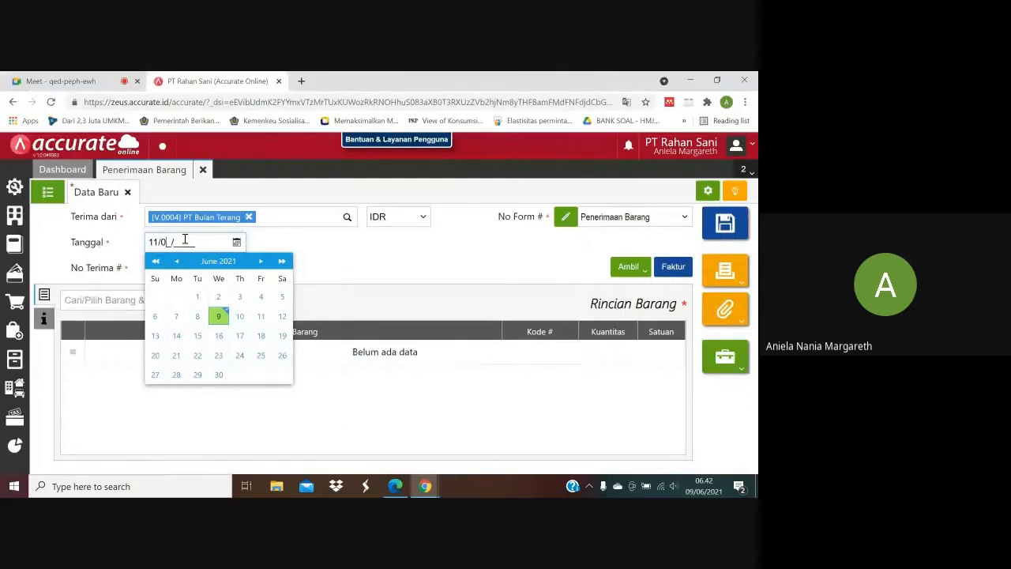
text(2020)
click(363, 257)
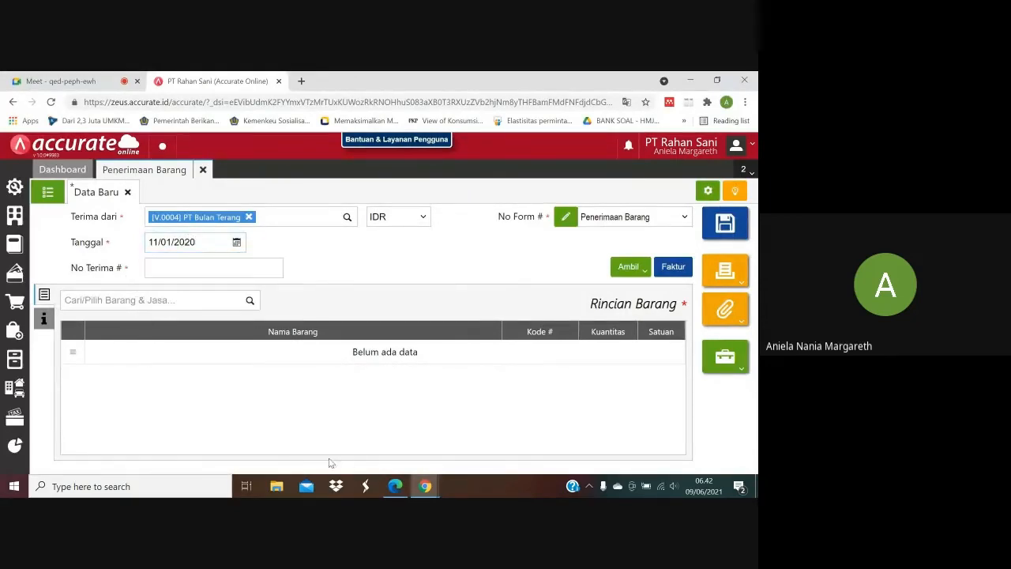
Check the delivery note number in the purchase PDF and enter 6675 as the goods receipt's No Terima.
click(395, 487)
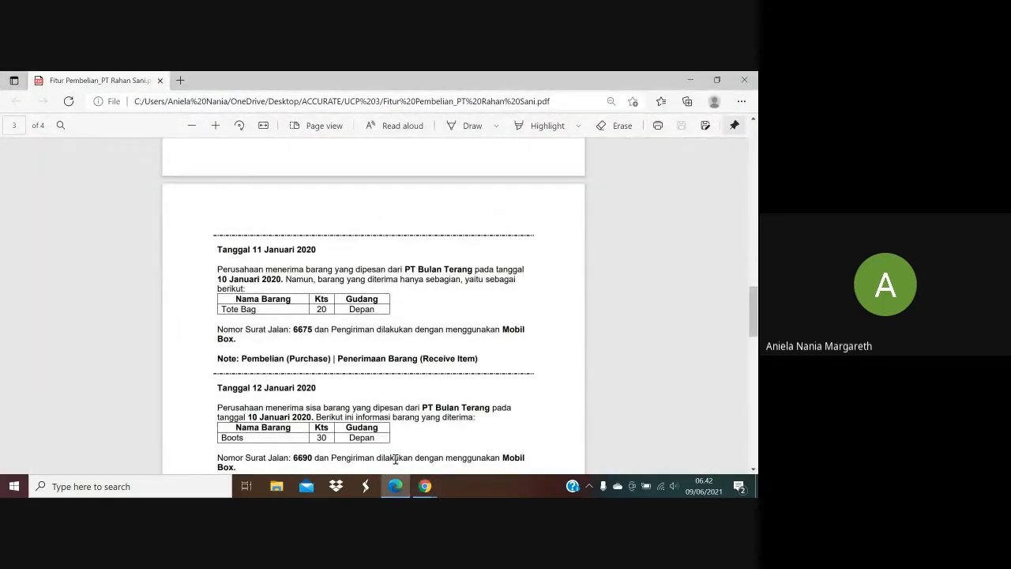
mouse_move(425, 485)
click(352, 426)
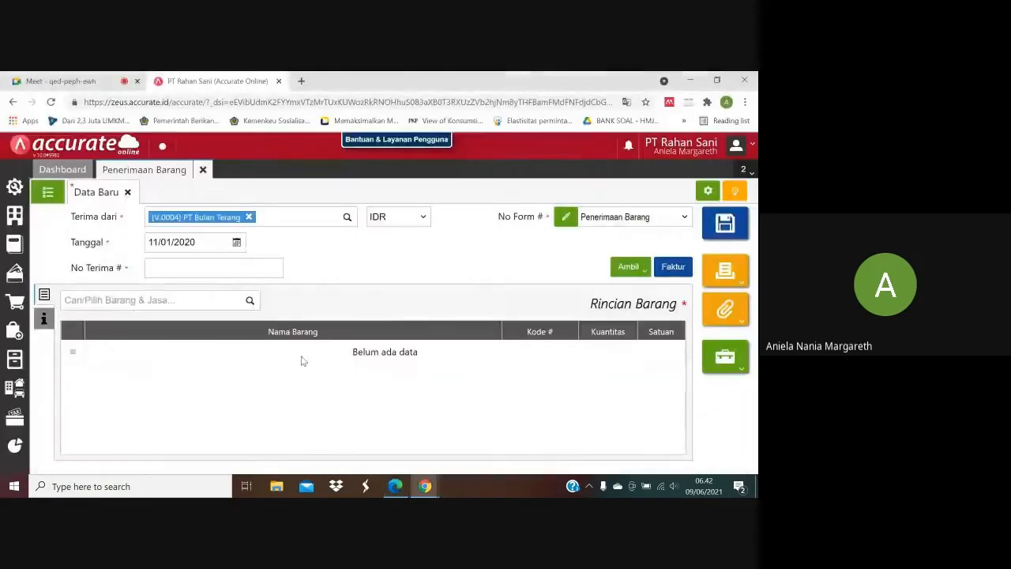
click(243, 269)
text(6675)
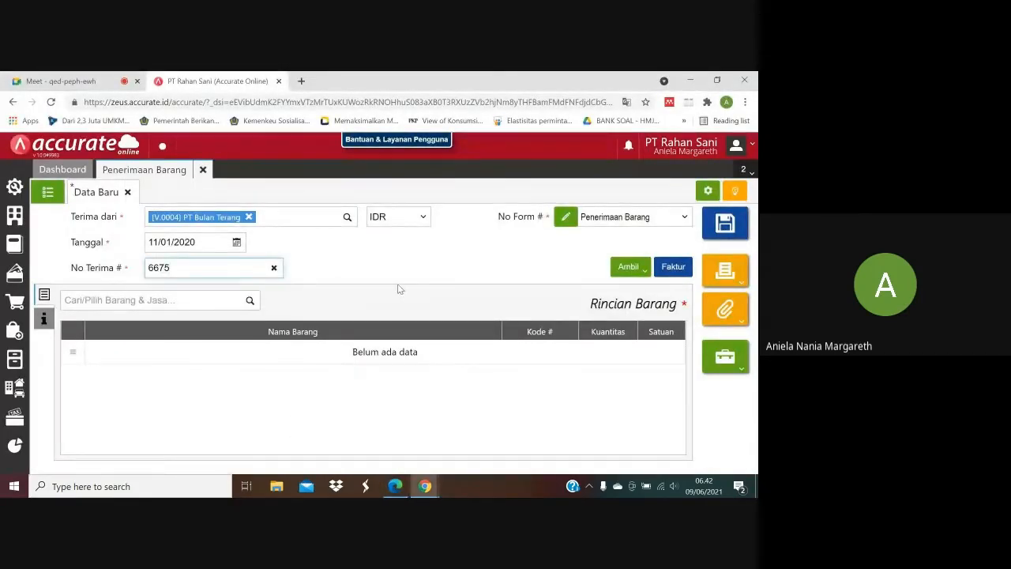
click(398, 285)
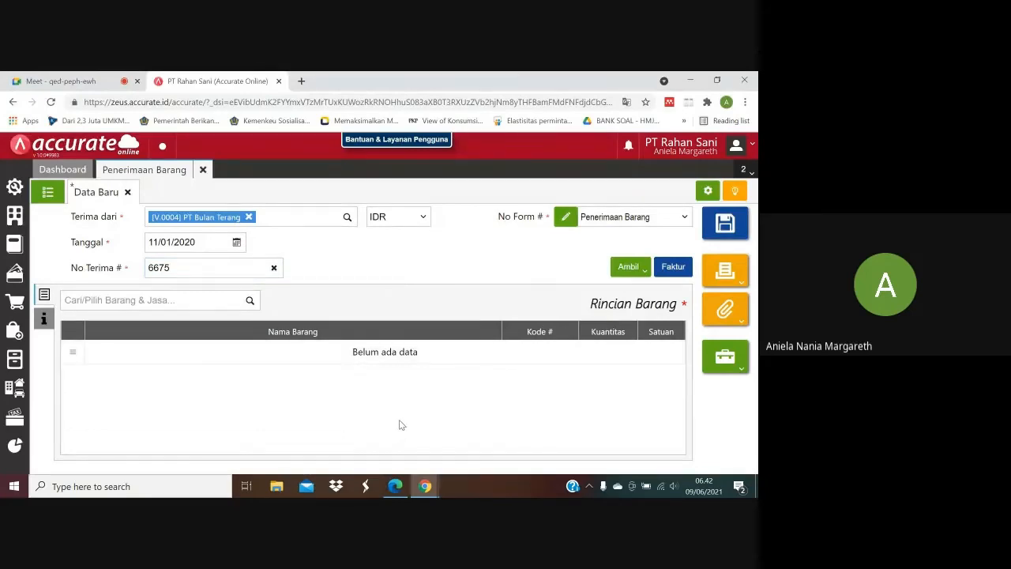
Check the received items in the purchase PDF and copy only the Tote Bag line from the 10/01/2020 Pesanan, excluding Boots.
click(645, 271)
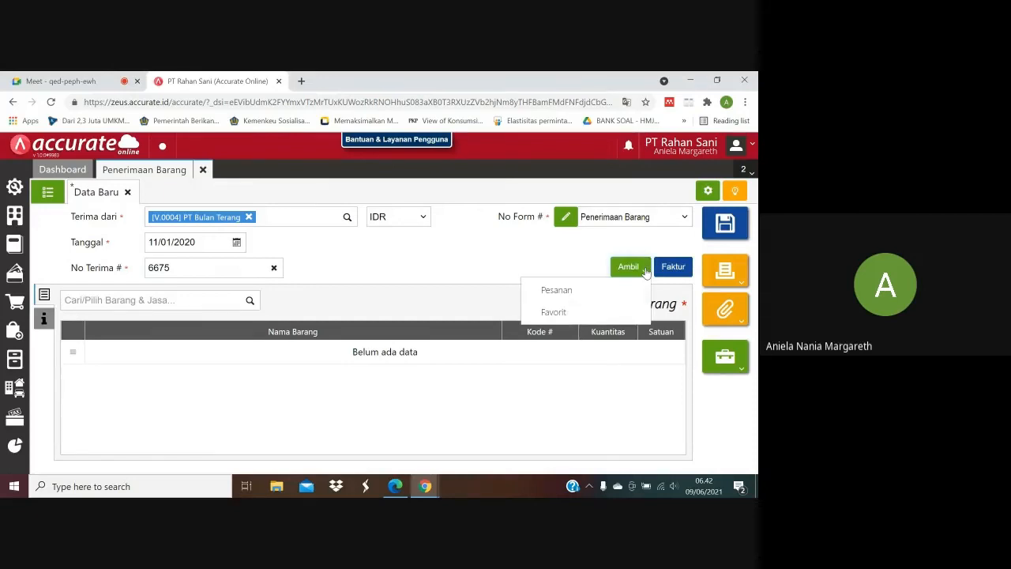
click(616, 298)
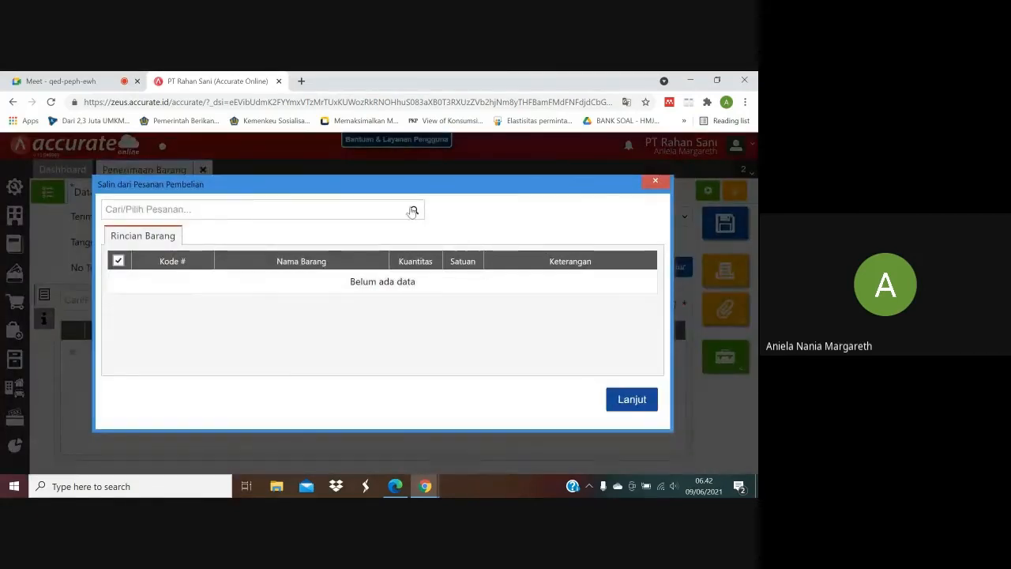
click(413, 210)
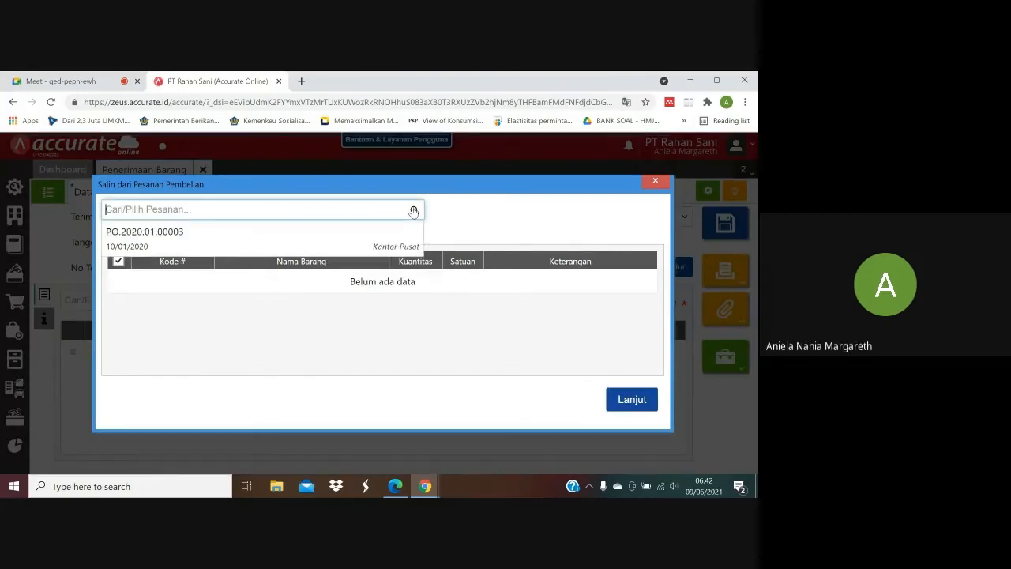
click(379, 238)
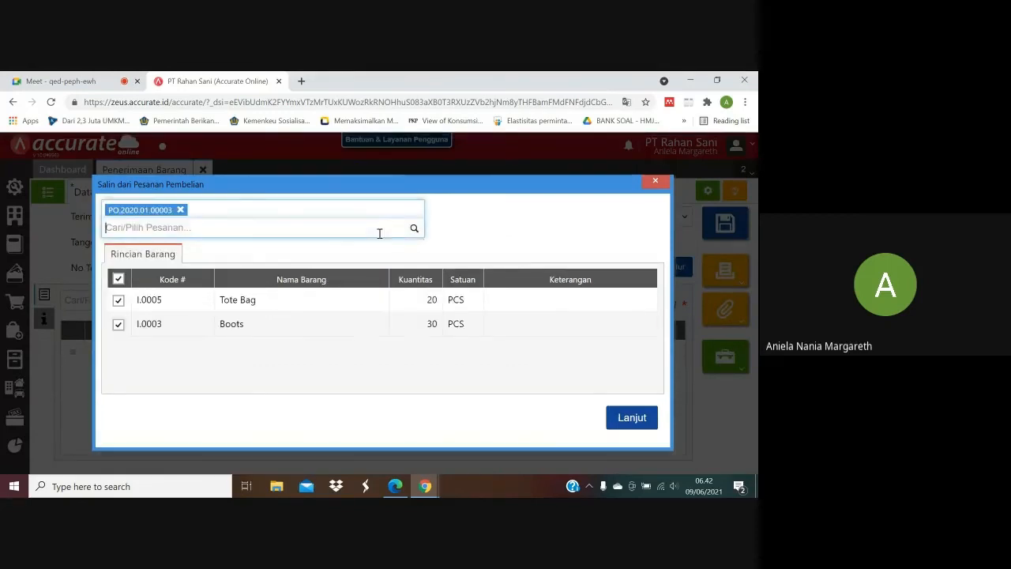
click(395, 486)
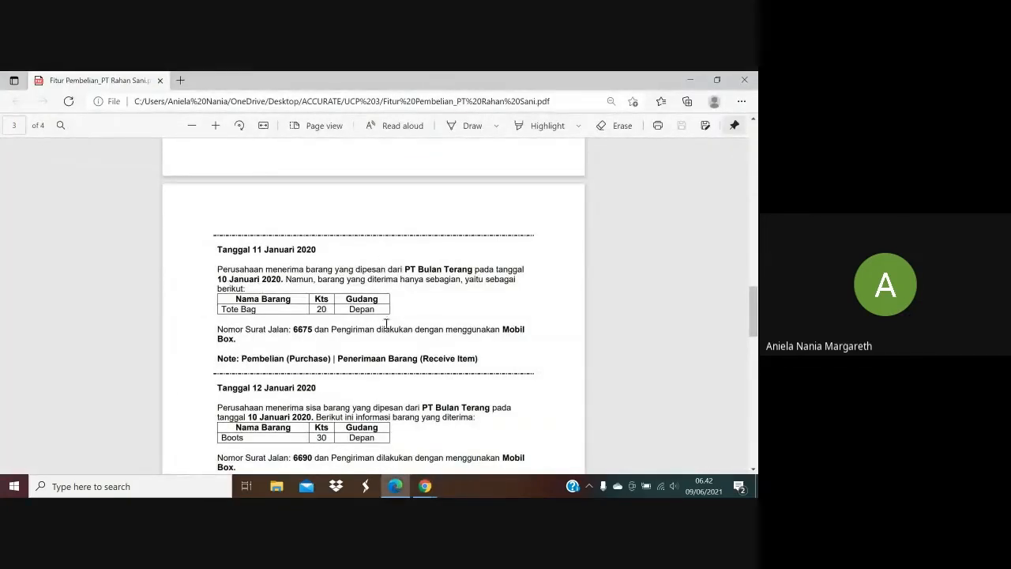
mouse_move(425, 486)
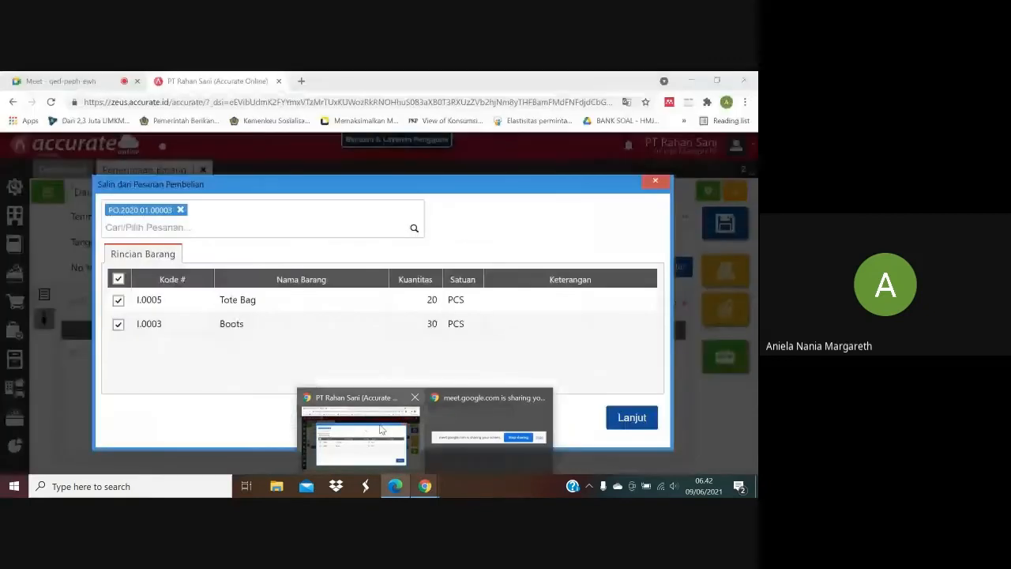
click(381, 430)
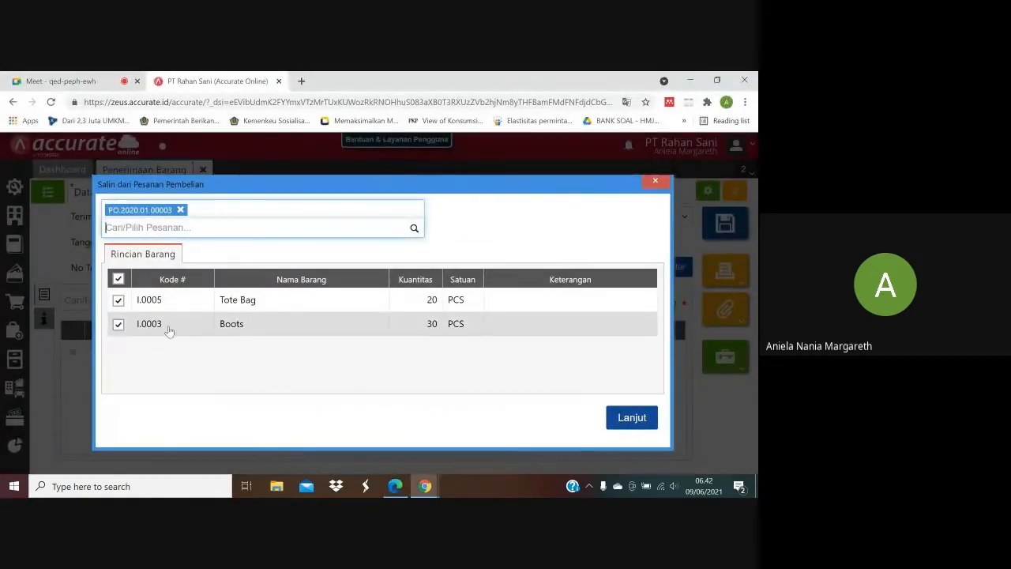
click(118, 324)
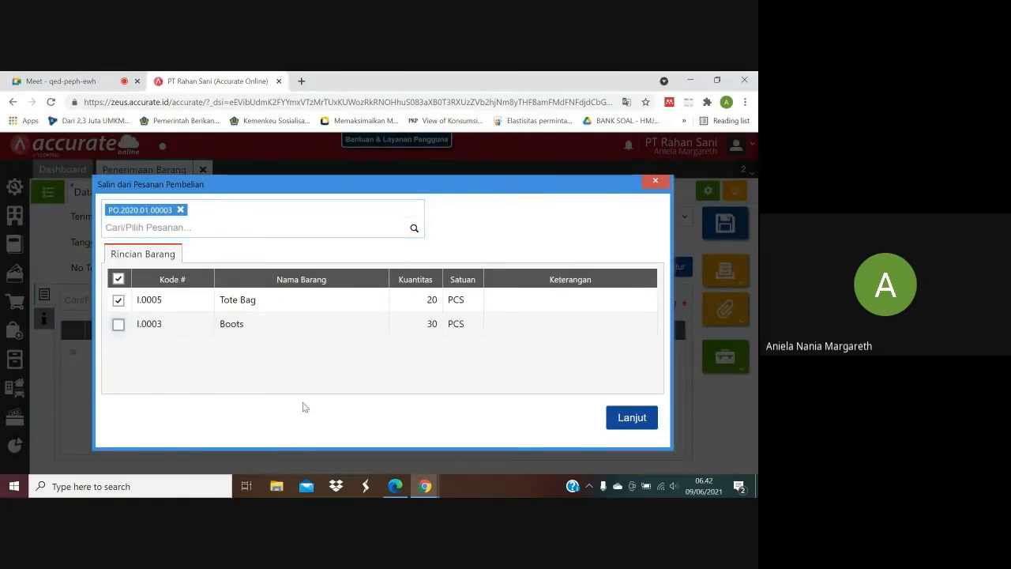
click(624, 418)
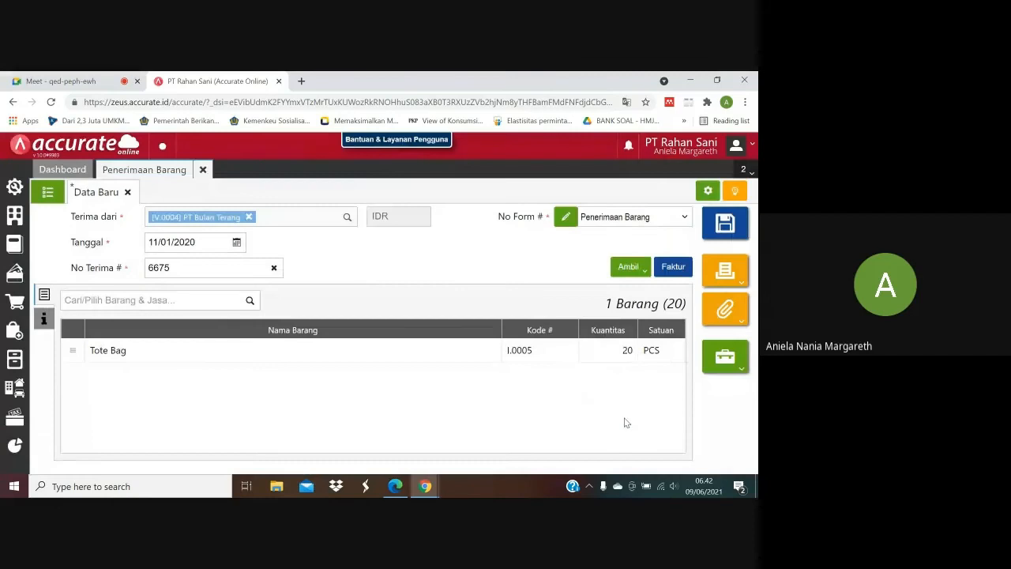
Check the shipping method for 11 January in the purchase PDF and set the goods receipt's Pengiriman to Mobil Box.
click(405, 488)
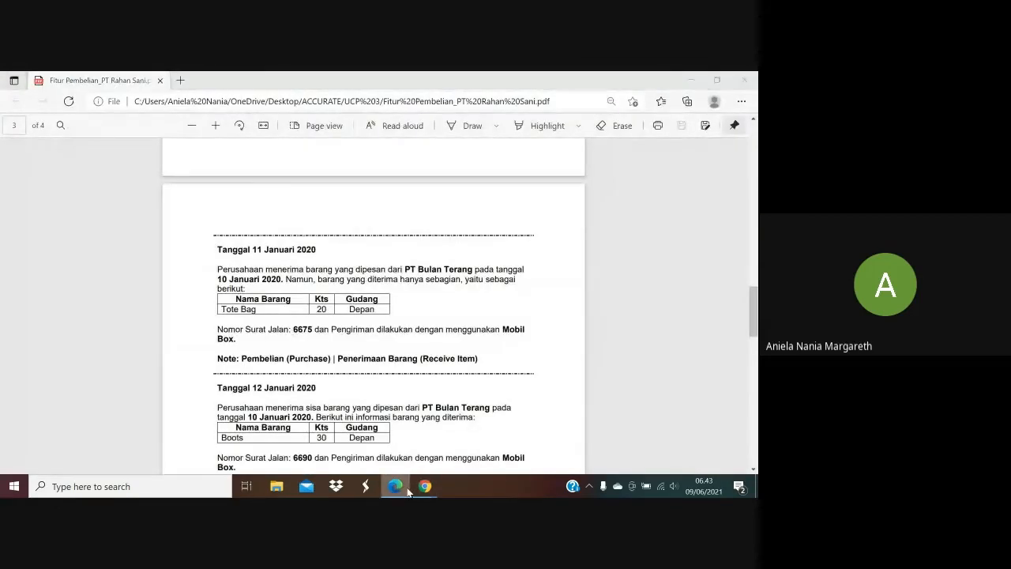
click(404, 489)
click(405, 488)
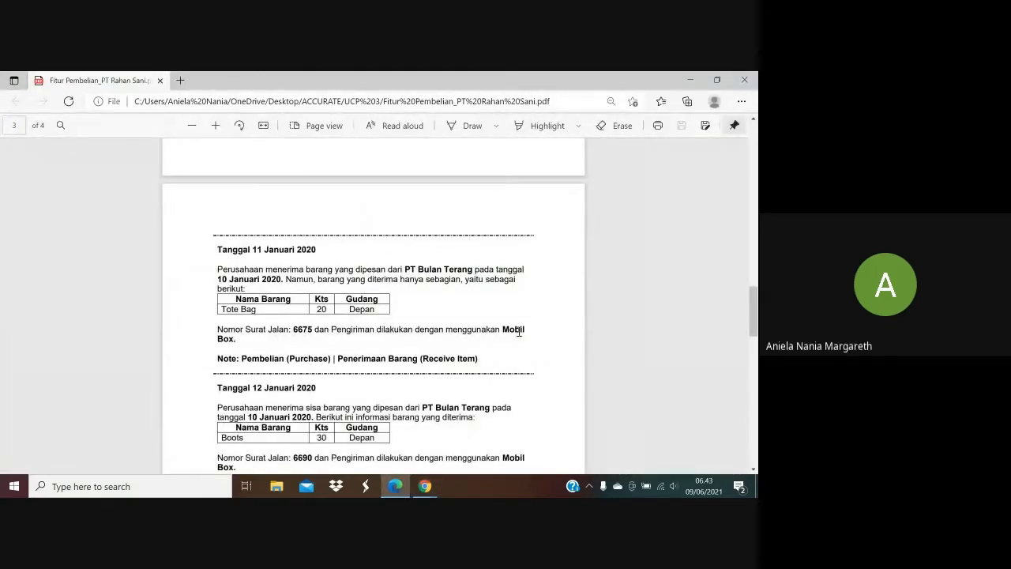
mouse_move(423, 483)
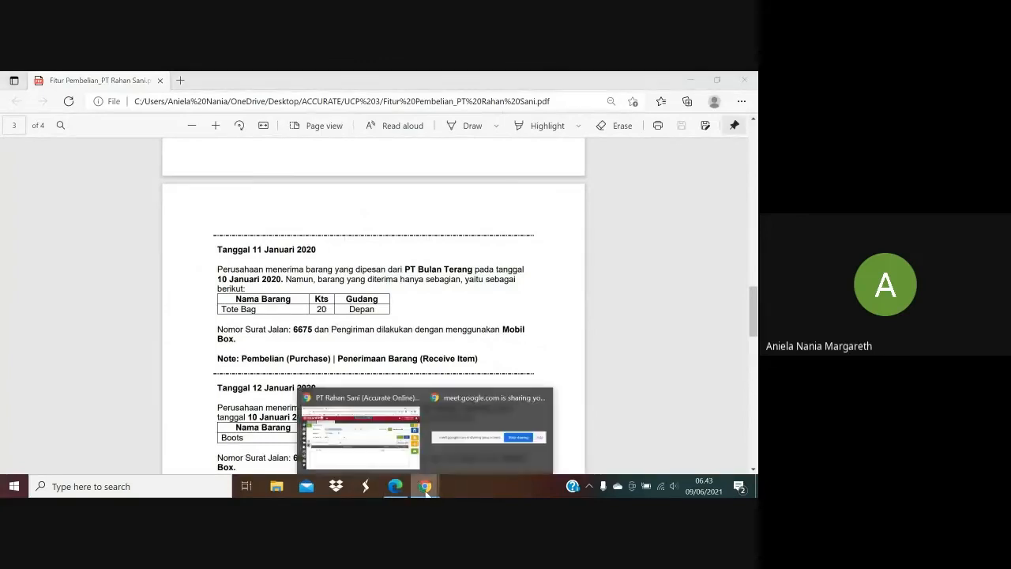
click(393, 445)
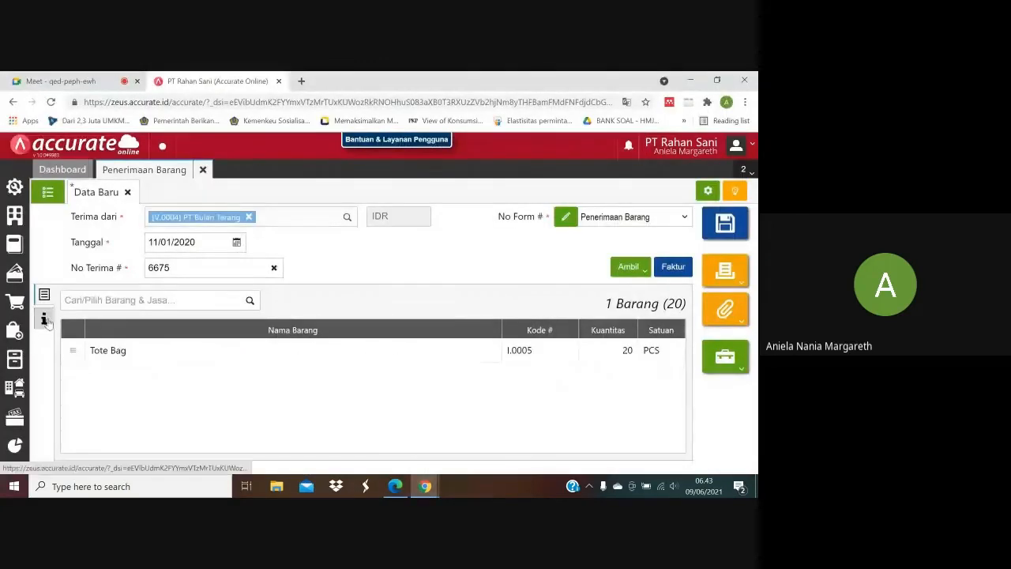
click(45, 318)
click(193, 330)
click(203, 350)
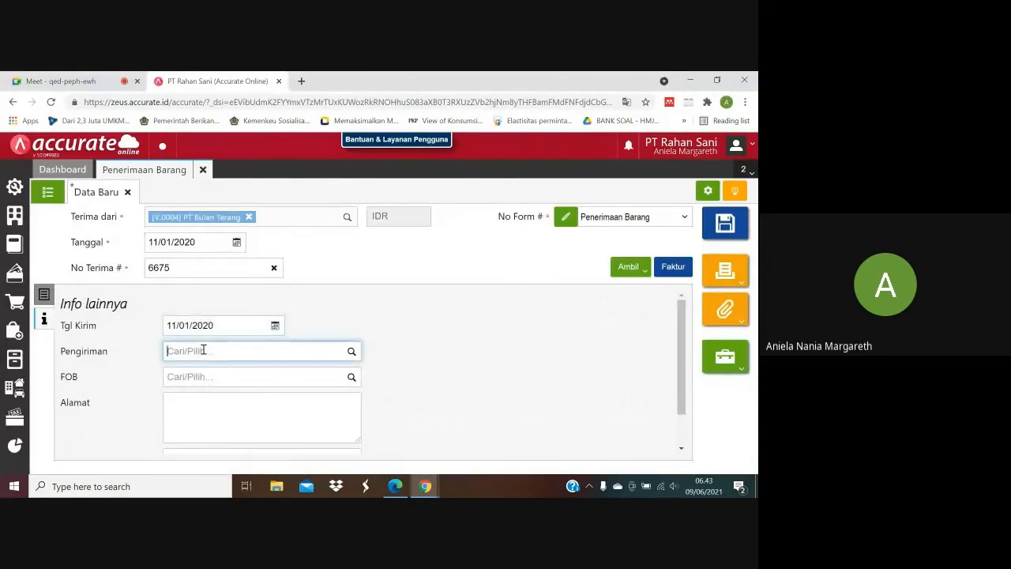
text(Mobil)
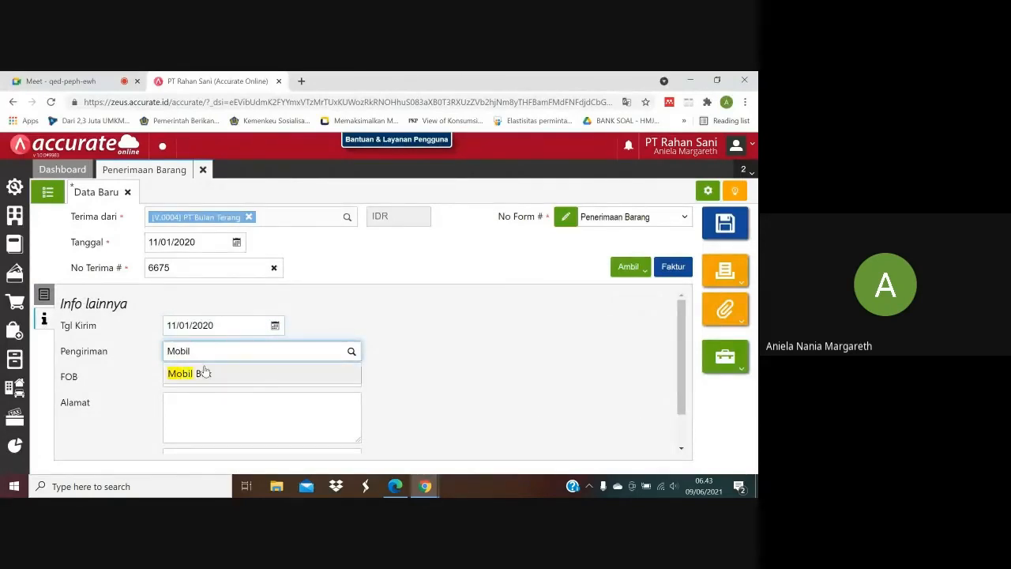
click(203, 371)
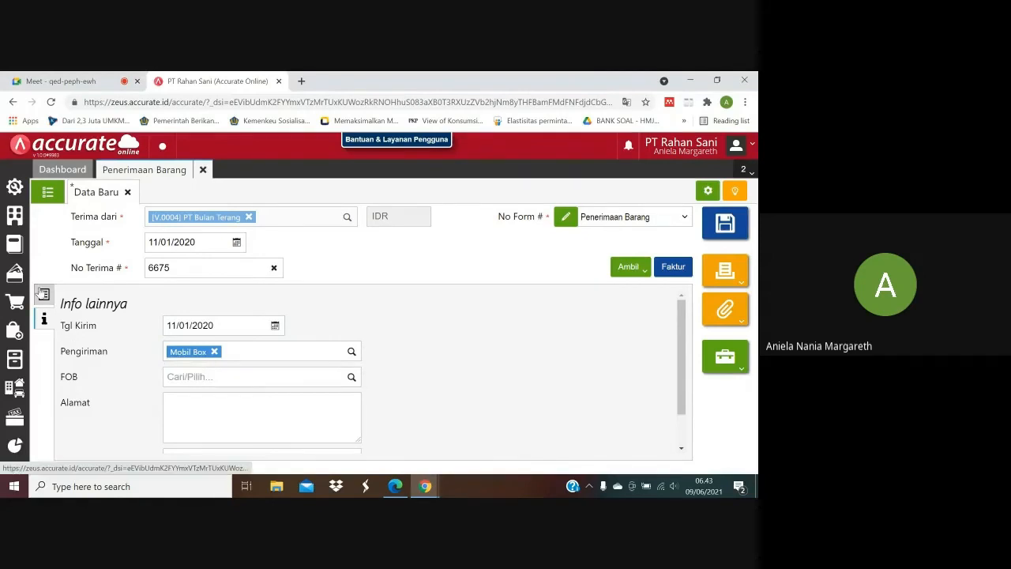
Check the Tote Bag line's quantity and Gudang against the purchase PDF and save the goods receipt.
click(43, 294)
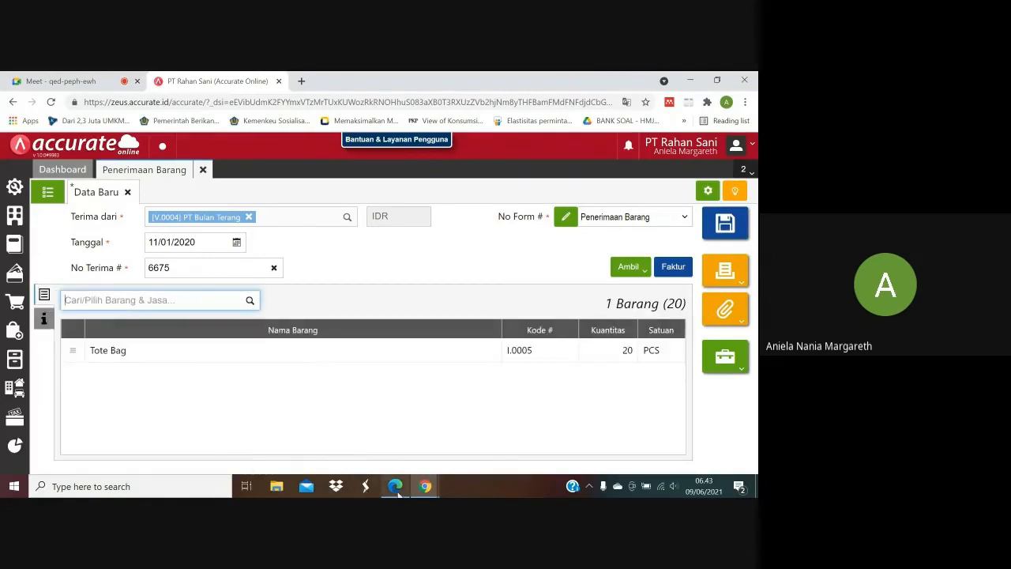
click(395, 427)
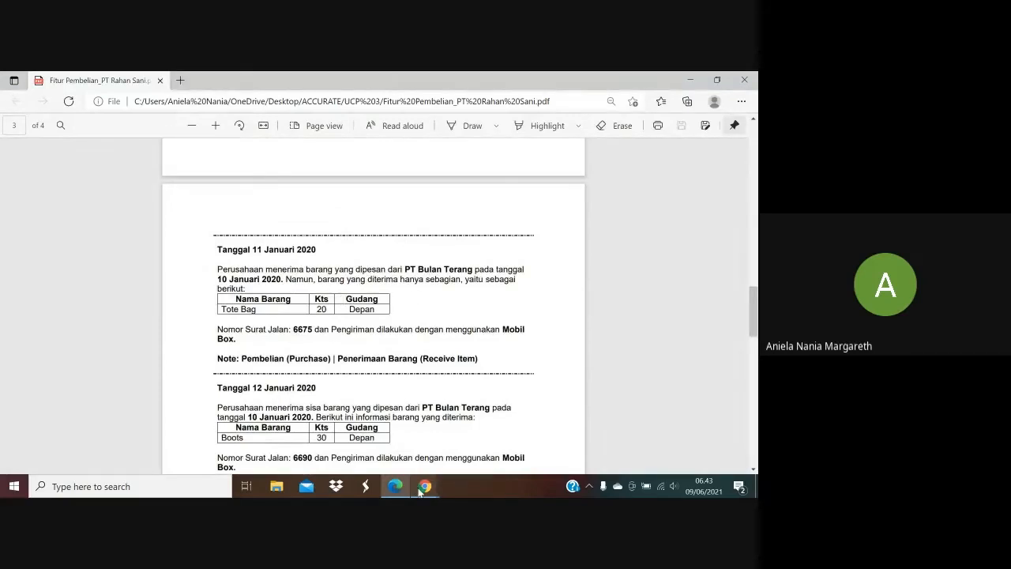
mouse_move(420, 490)
click(377, 435)
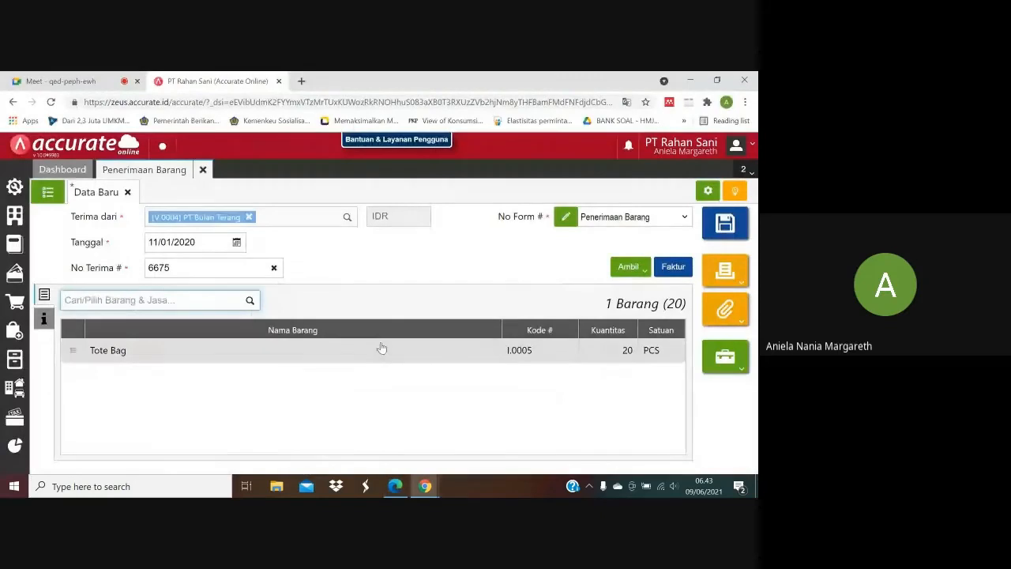
click(381, 349)
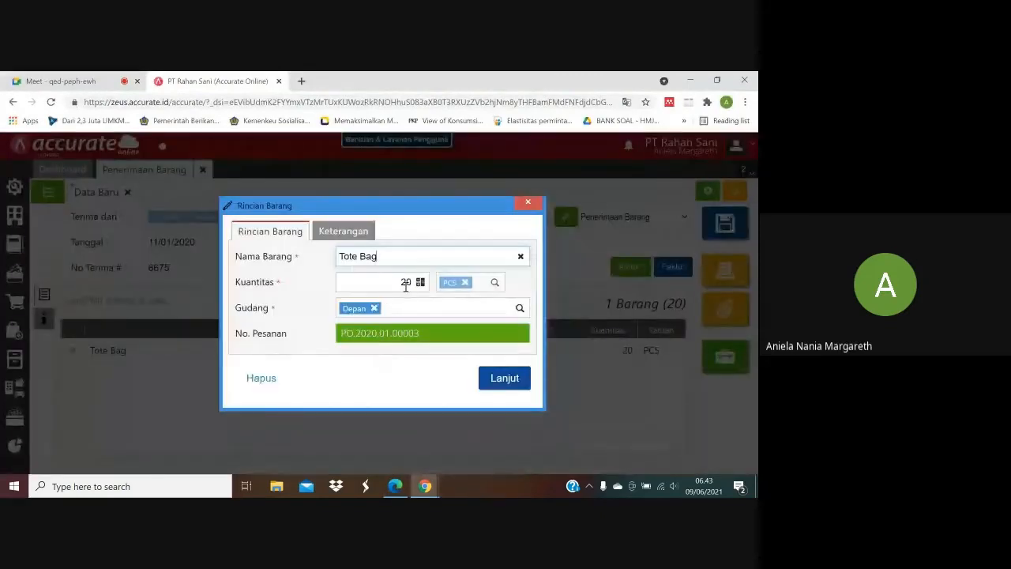
click(470, 440)
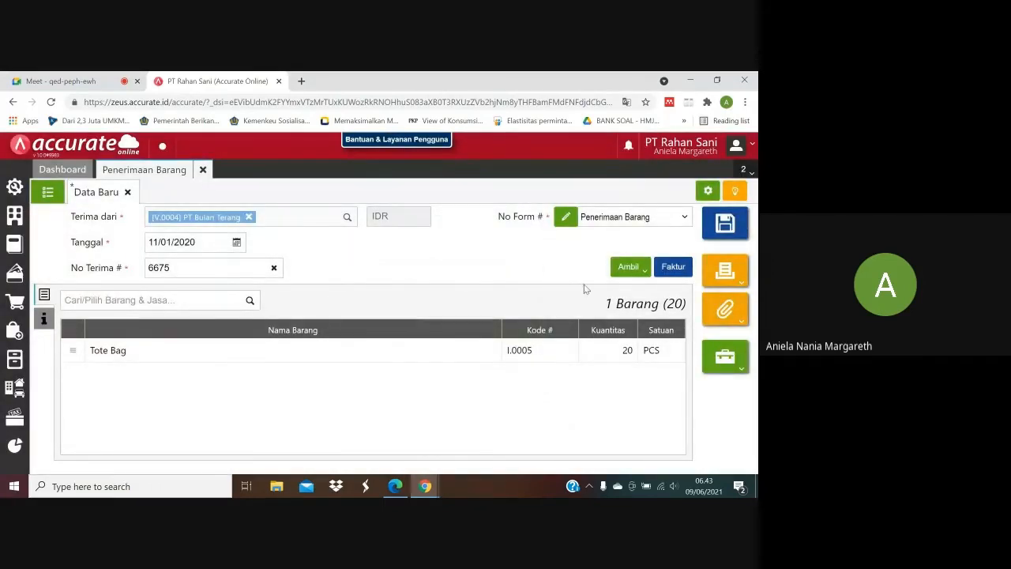
click(721, 228)
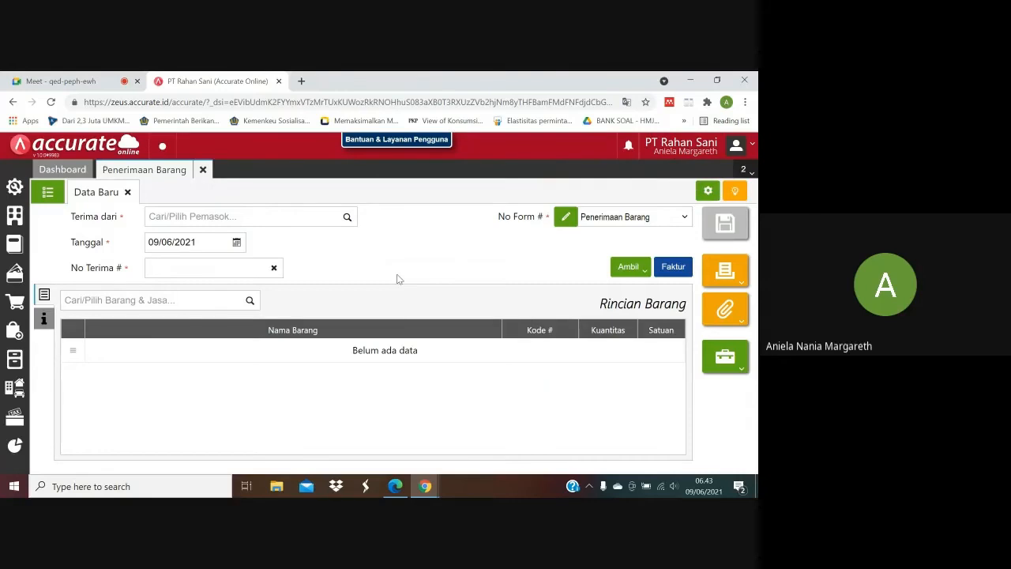
Read the 12 January transaction in the purchase PDF and select PT Bulan Terang as Terima dari on the new goods receipt.
click(395, 486)
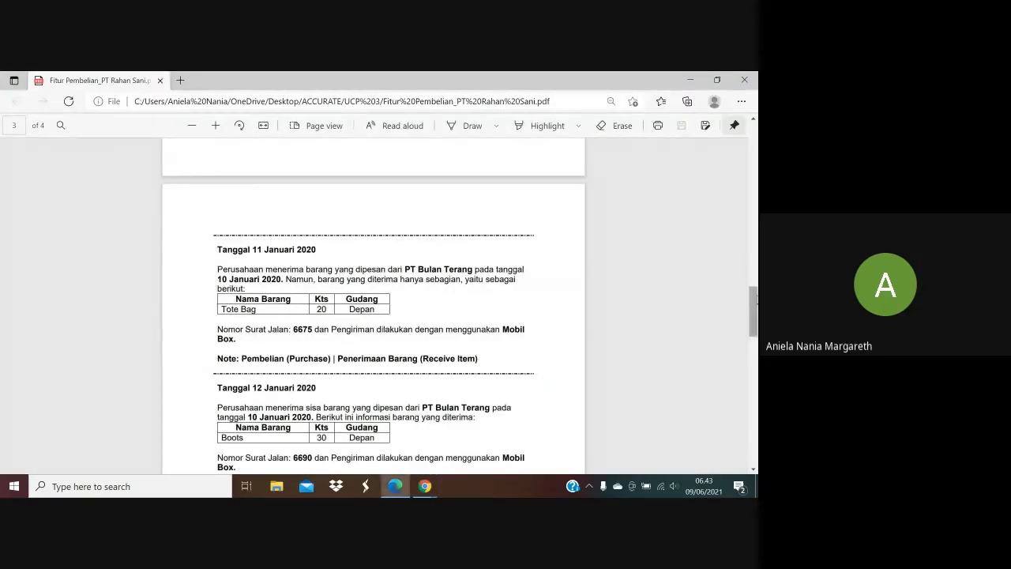
drag(755, 309, 754, 330)
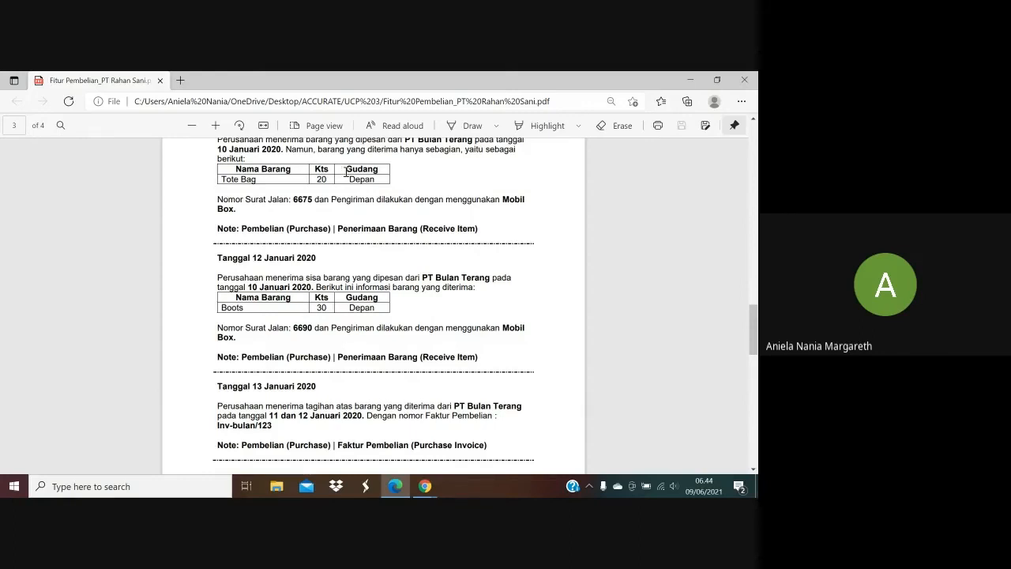
mouse_move(755, 336)
mouse_down()
mouse_move(755, 281)
mouse_move(754, 329)
mouse_up()
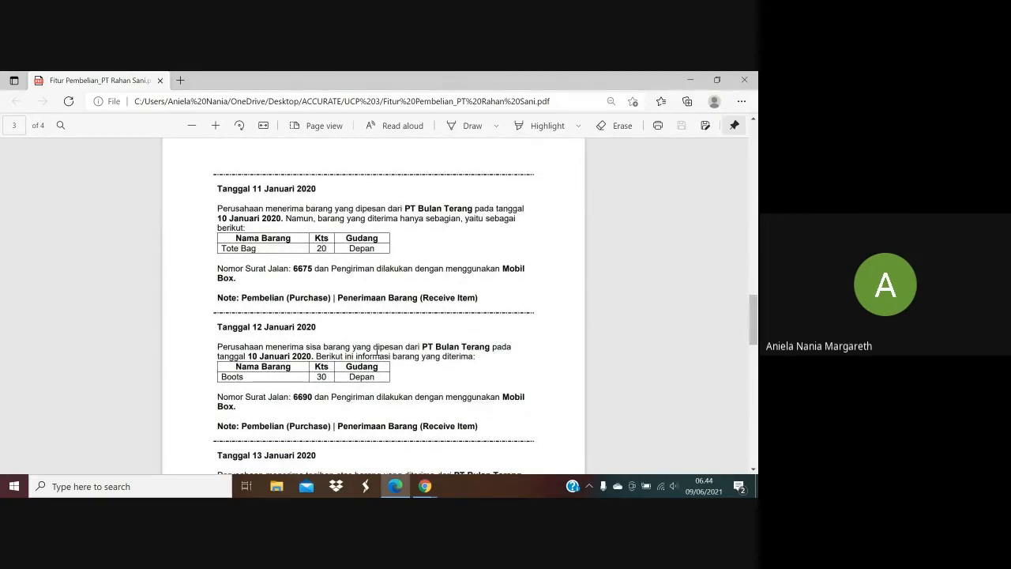
mouse_move(425, 486)
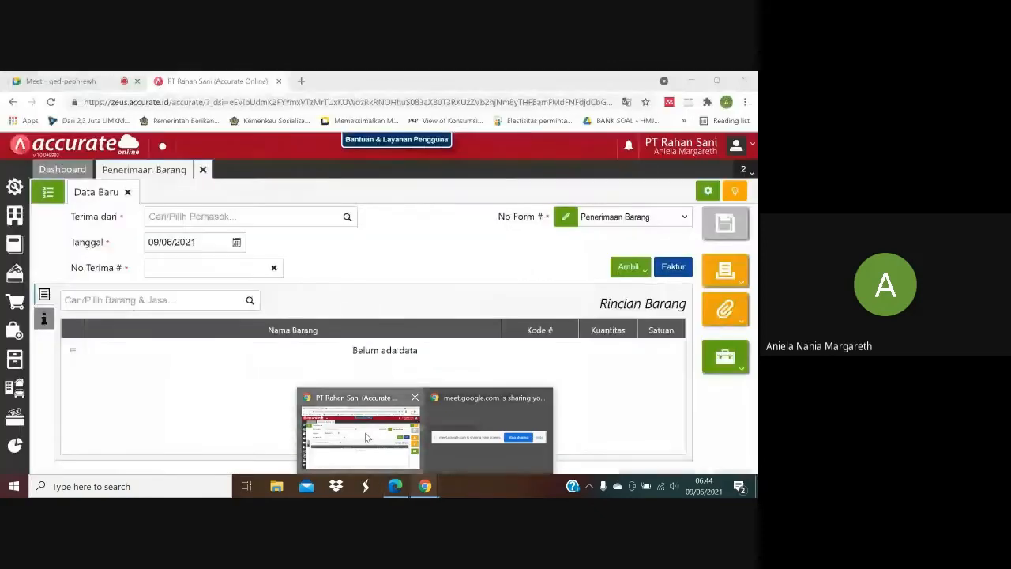
click(368, 439)
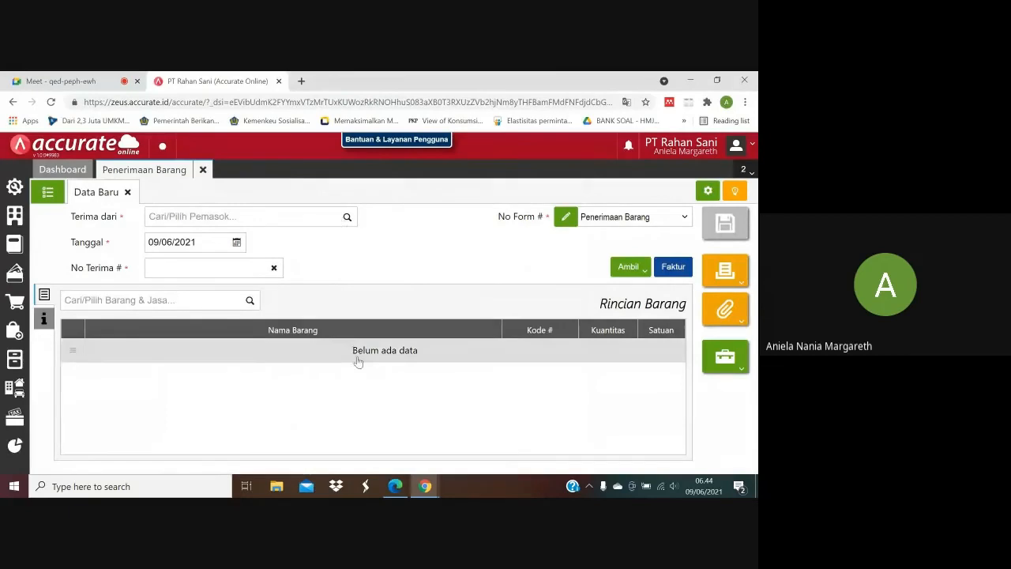
click(397, 485)
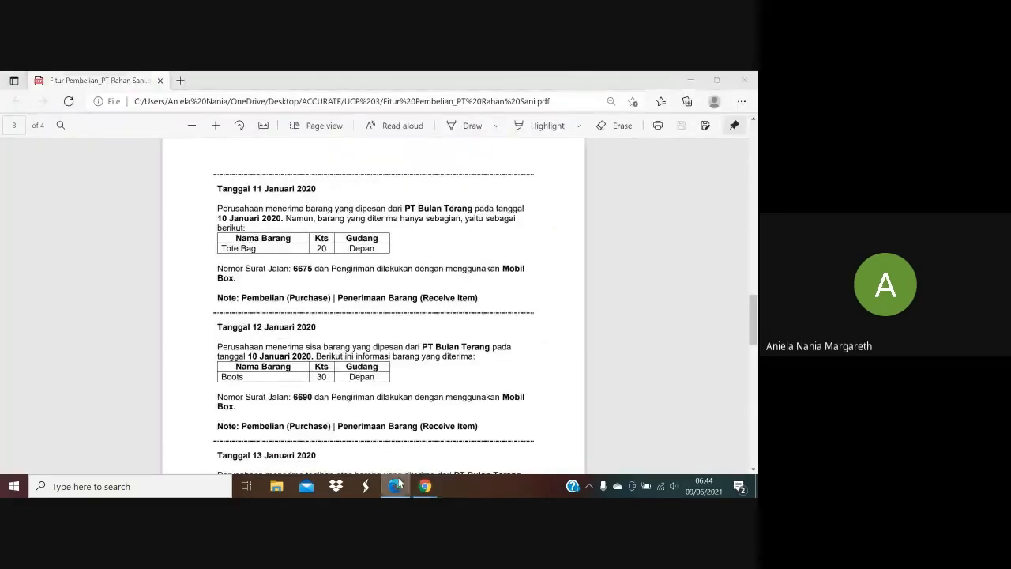
click(396, 485)
click(324, 219)
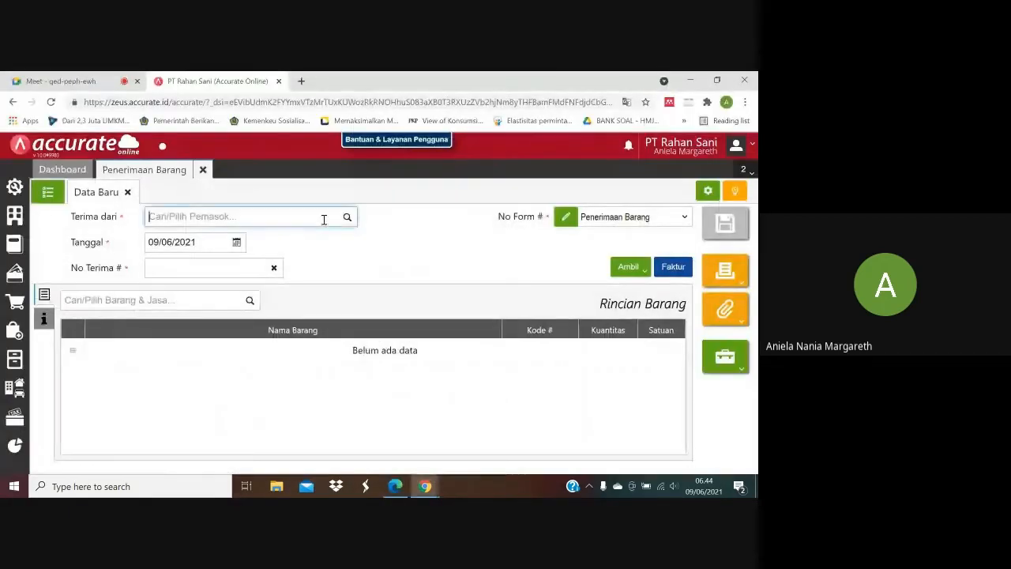
text(PT)
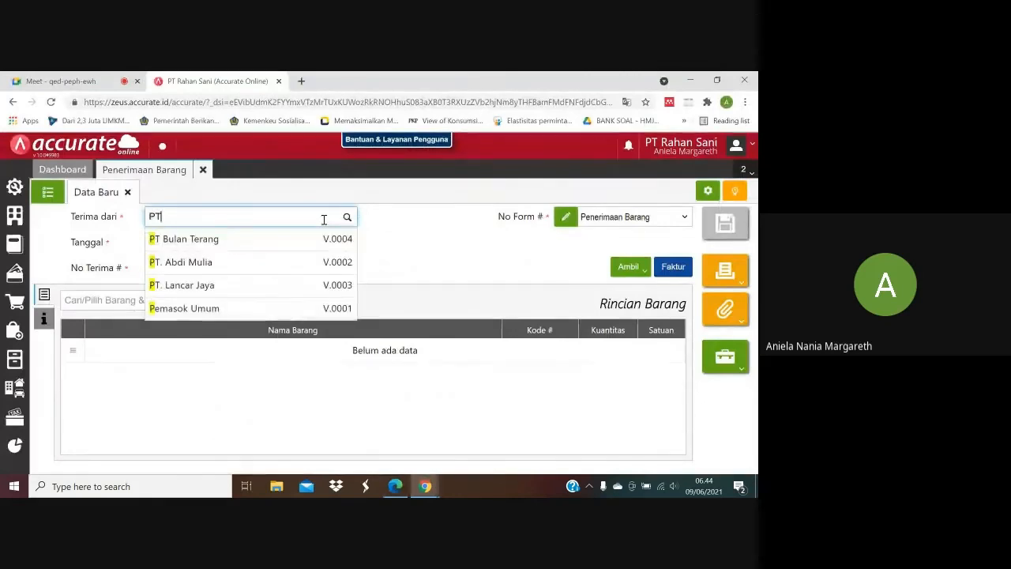
click(278, 243)
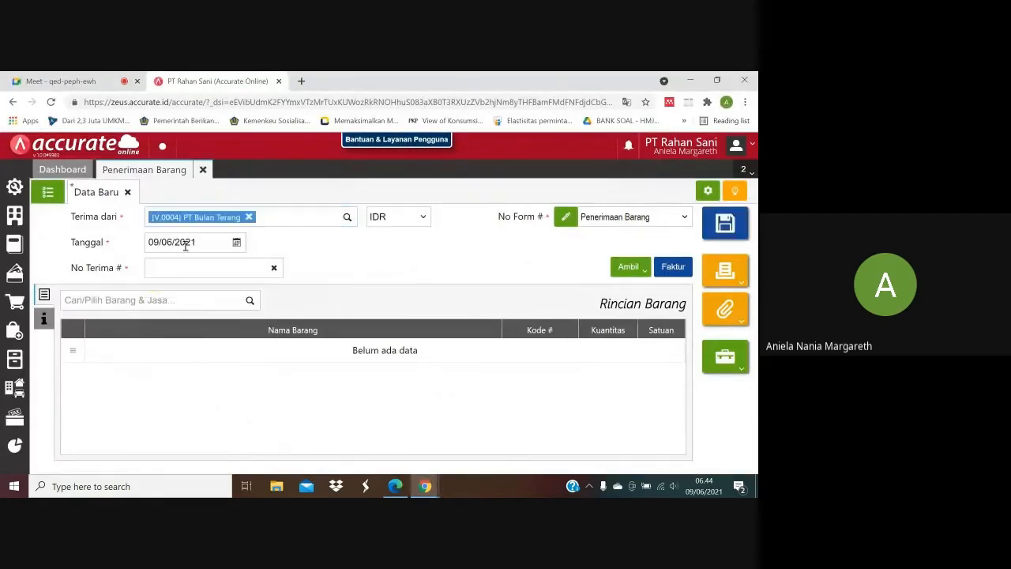
Check the second receipt's date in the purchase PDF and set its Tanggal to 12/01/2020.
click(395, 487)
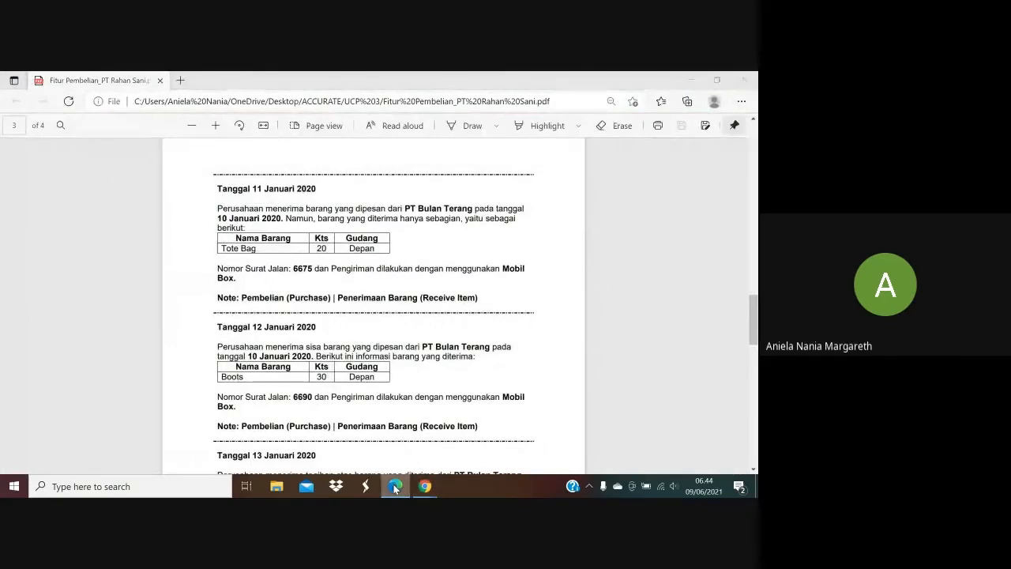
click(425, 486)
click(176, 241)
text(12/)
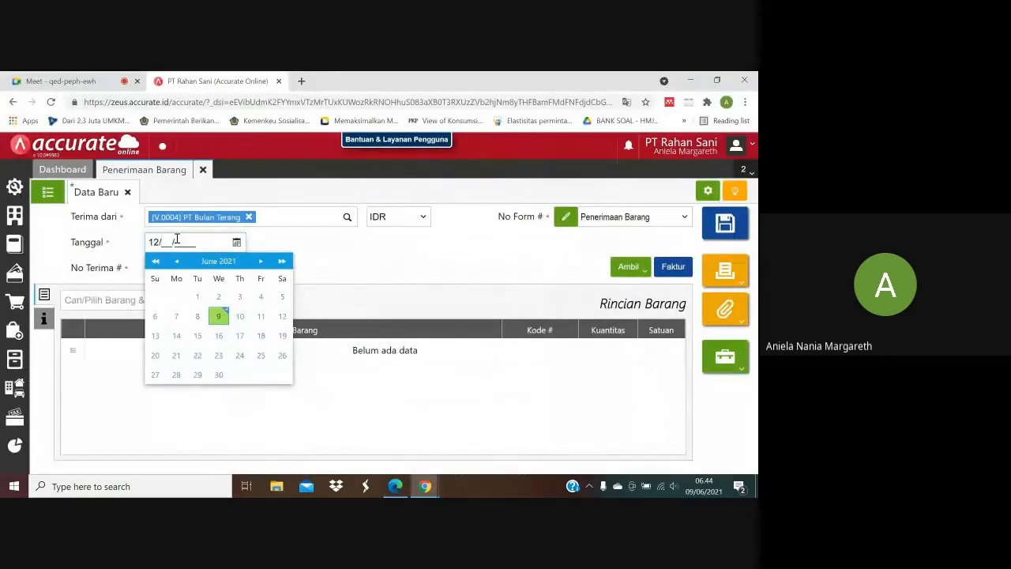
text(01/2020)
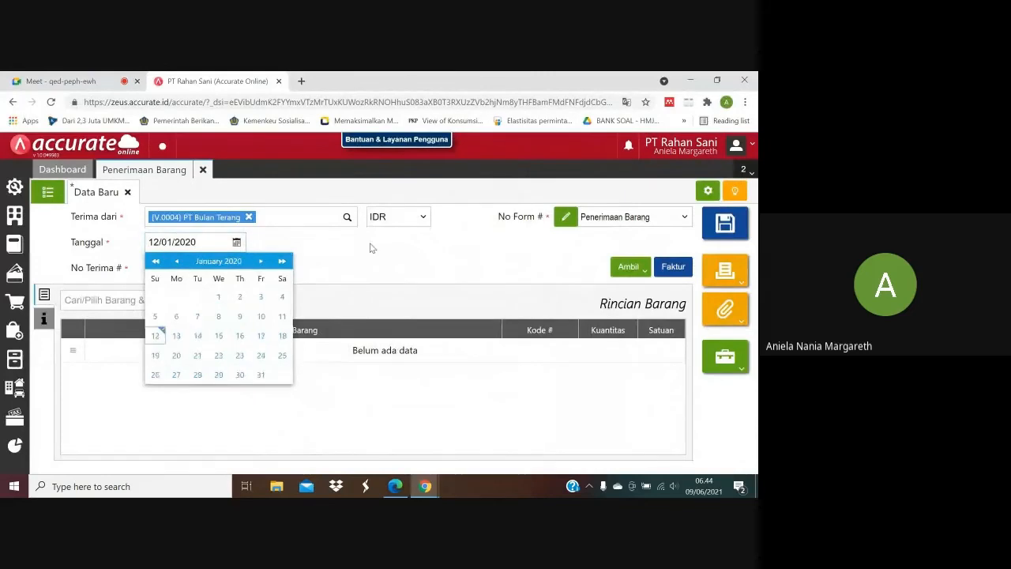
click(155, 335)
Check the second delivery note number in the purchase PDF and enter 6690 as No Terima.
click(395, 486)
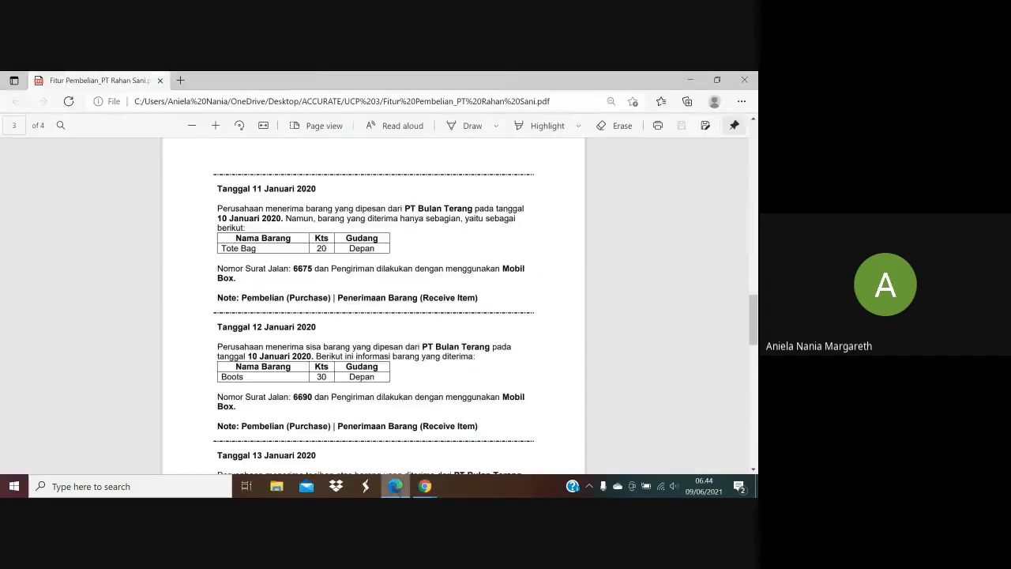
click(395, 486)
click(196, 269)
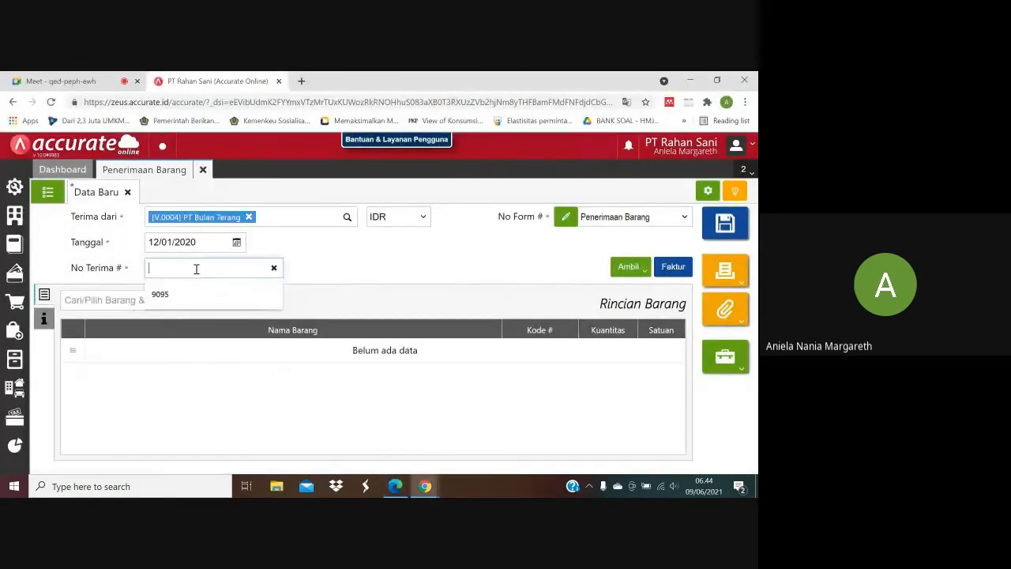
text(6690)
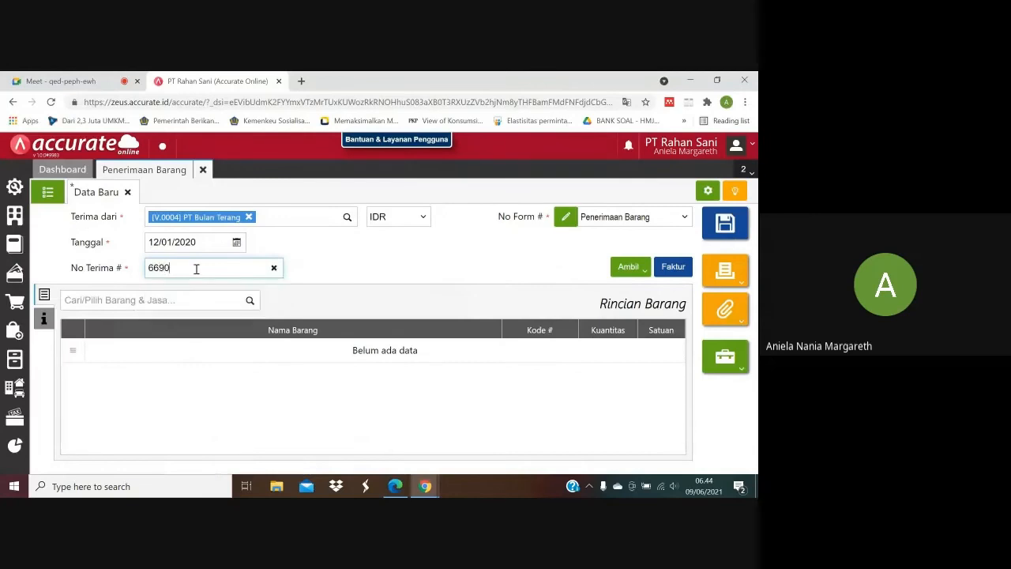
Check the 12 January entry in the purchase PDF and select PT Bulan Terang's purchase order as the source for the goods receipt.
click(395, 486)
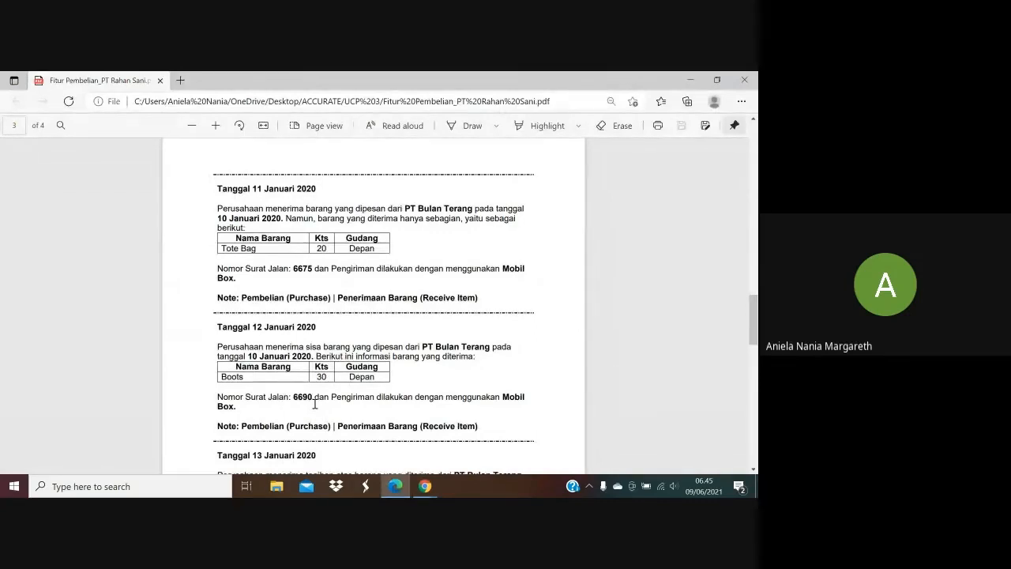
click(424, 484)
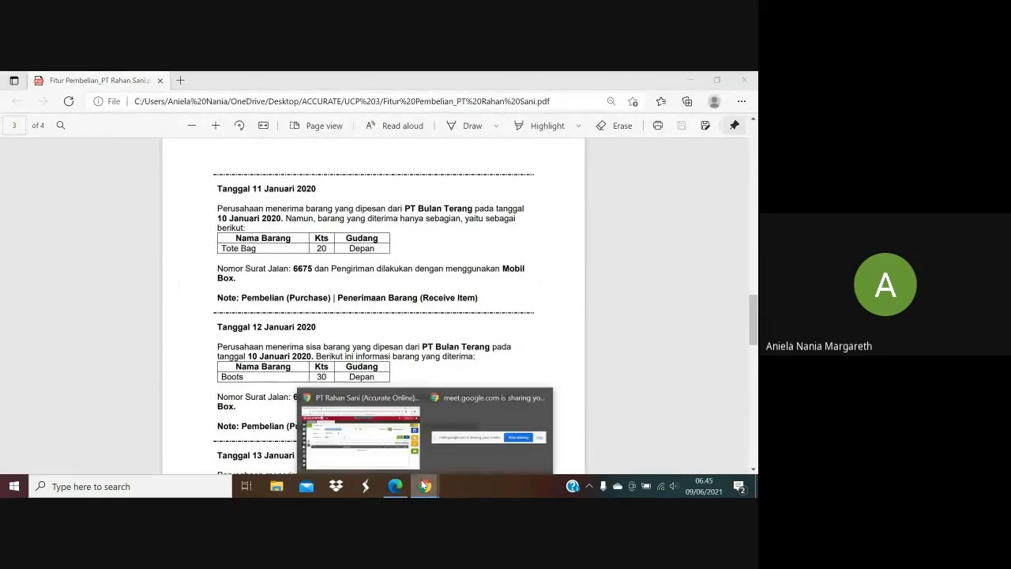
click(359, 433)
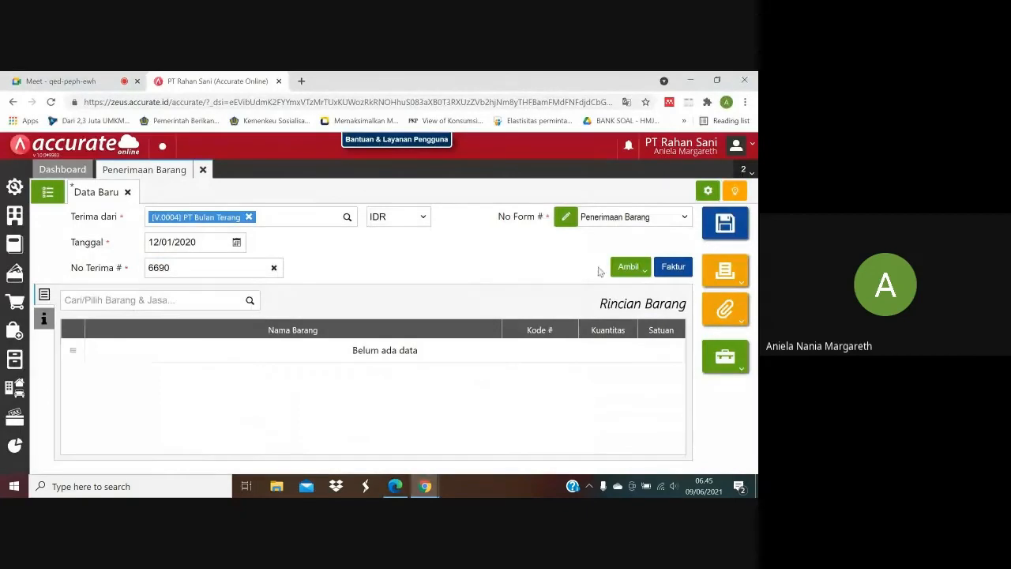
click(634, 267)
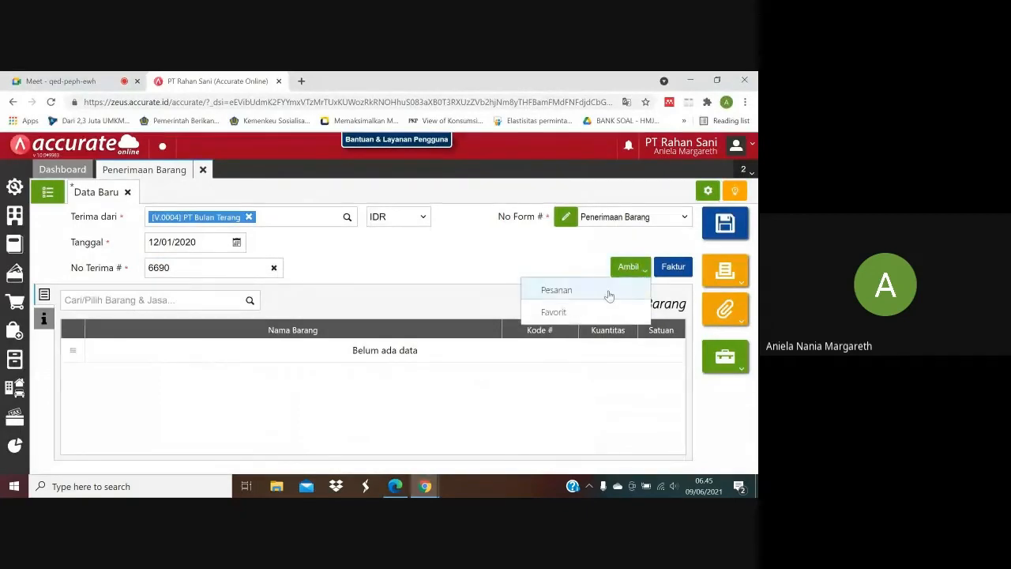
click(607, 294)
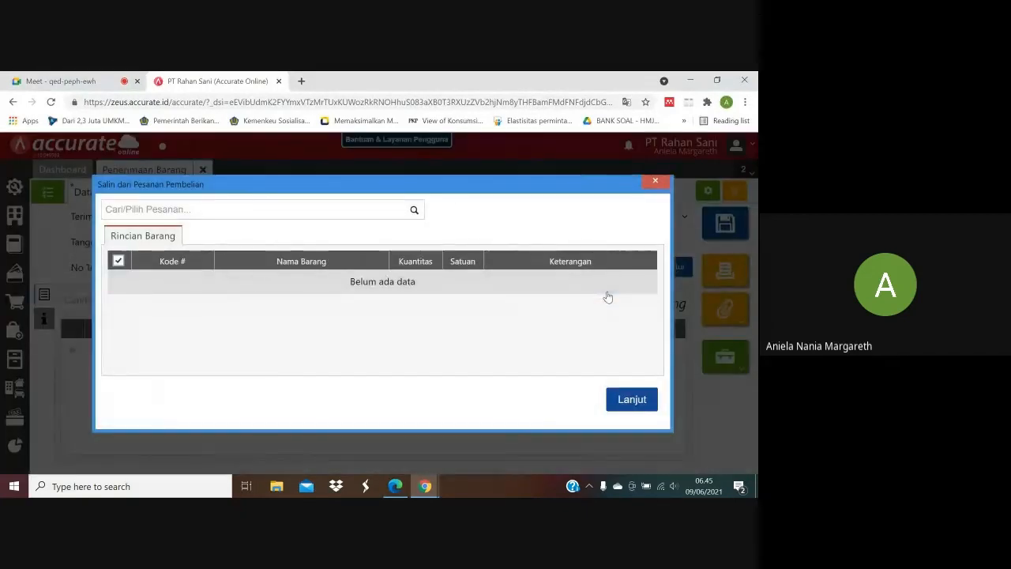
click(414, 212)
click(353, 241)
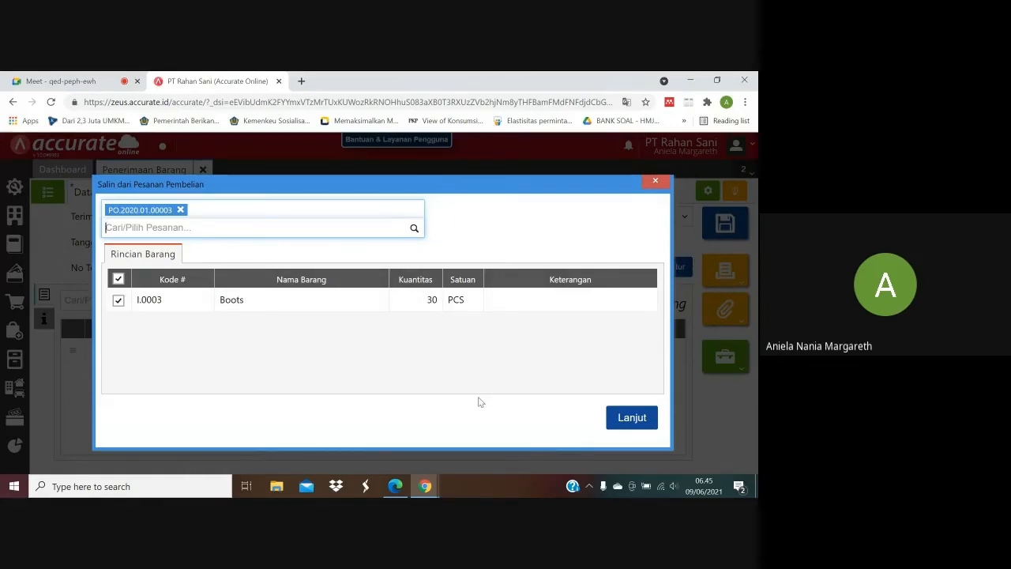
Compare the Boots quantity with the purchase PDF and copy the 30 PCS Boots line from the order into the receipt.
click(395, 486)
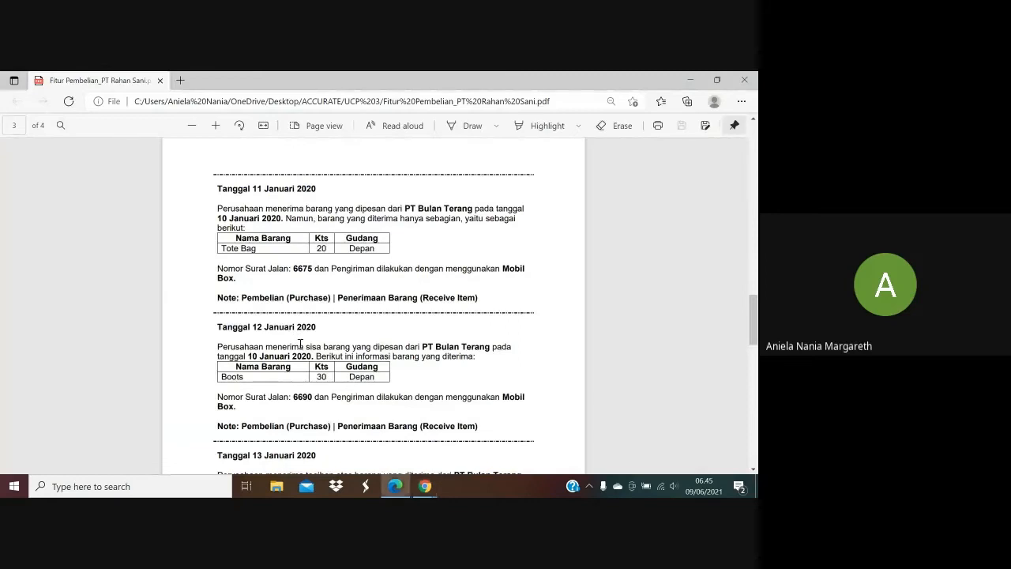
mouse_move(425, 485)
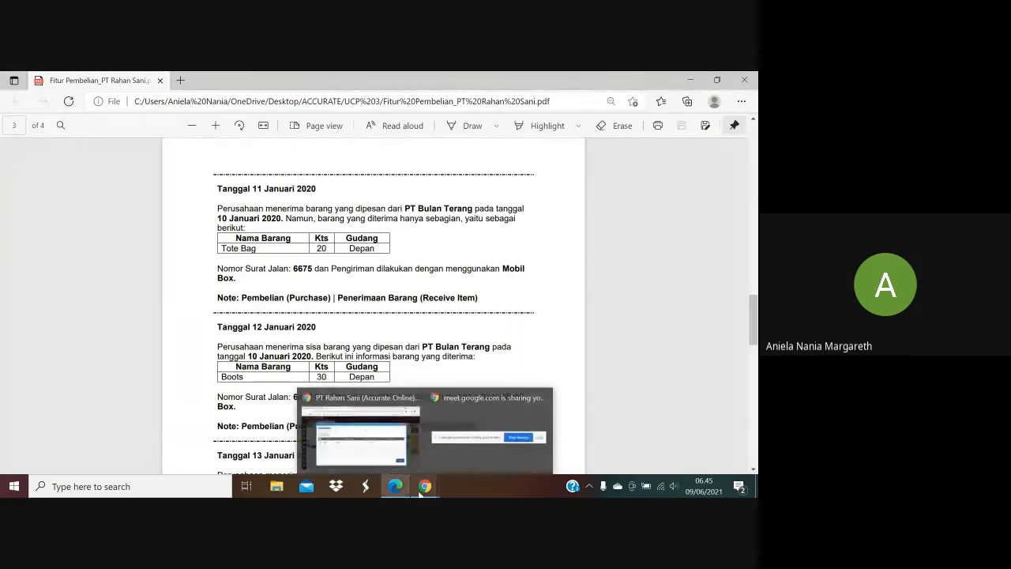
click(379, 434)
click(625, 419)
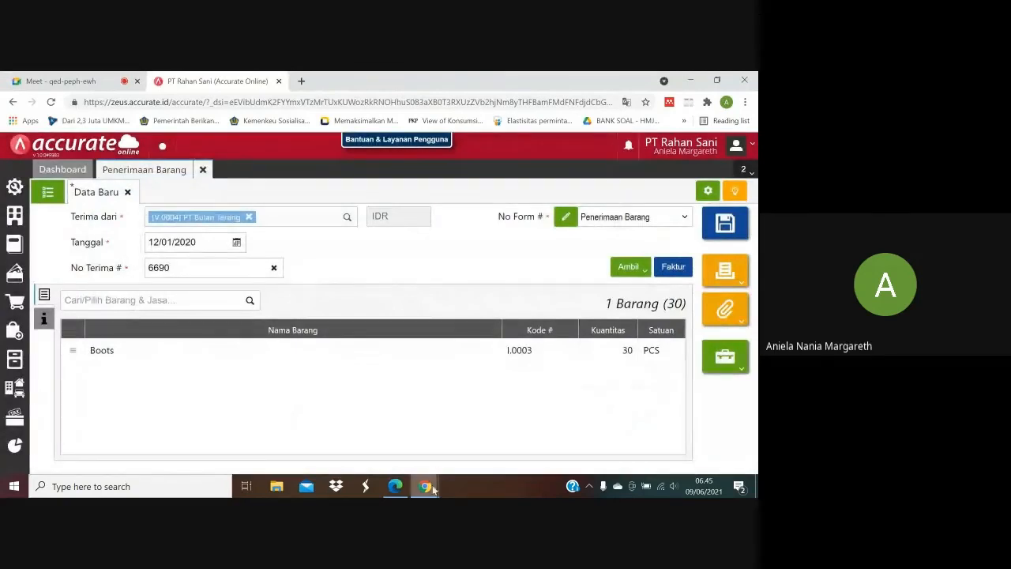
Check the shipping method in the purchase PDF and set Pengiriman to Mobil Box in the receipt's Info lainnya.
mouse_move(395, 486)
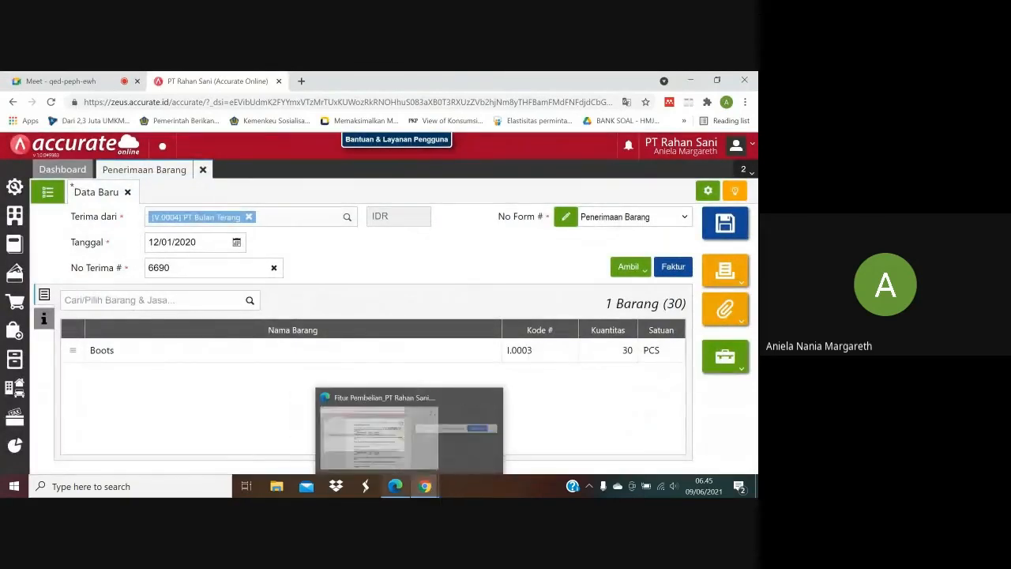
click(395, 431)
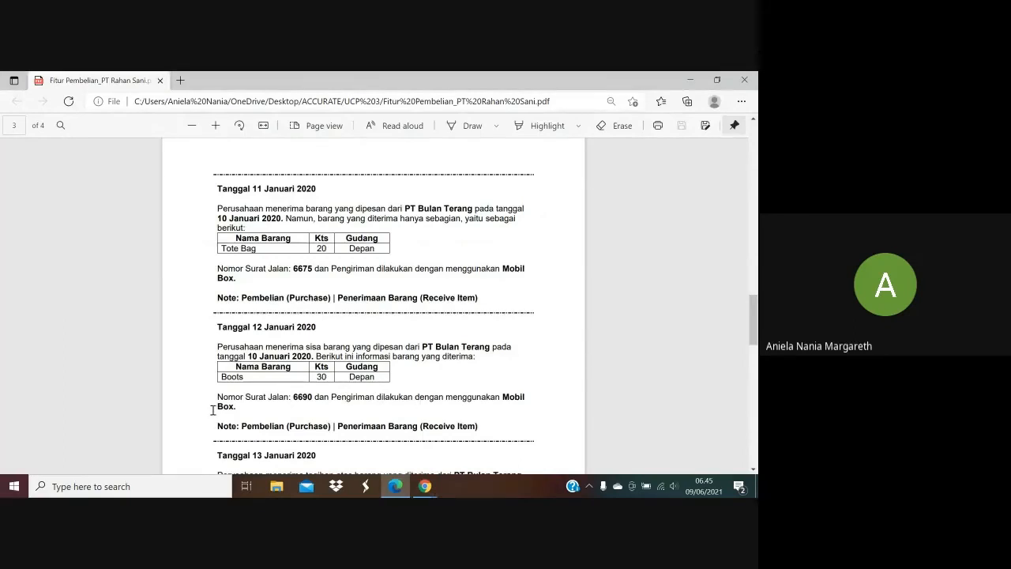
mouse_move(416, 494)
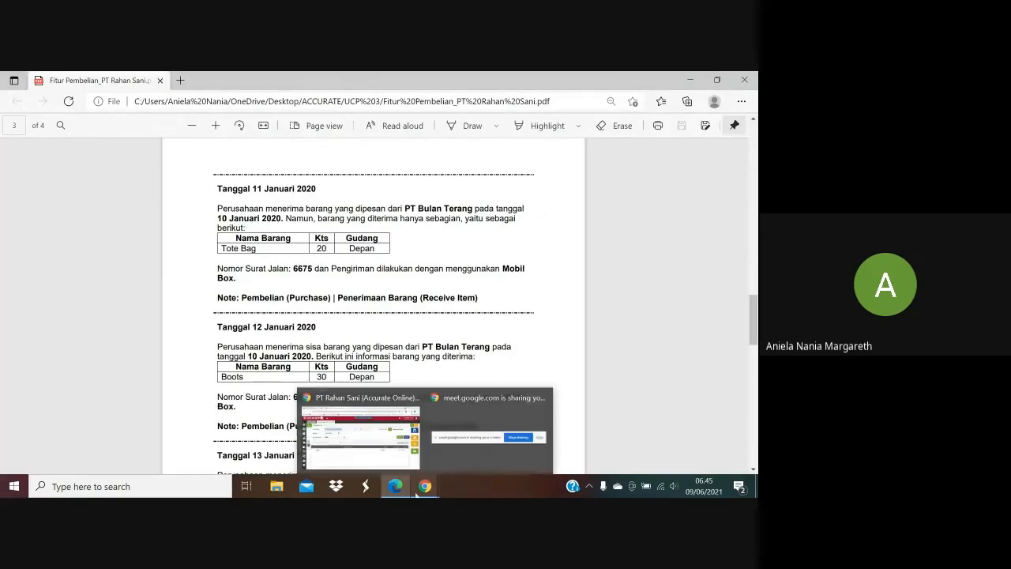
click(359, 435)
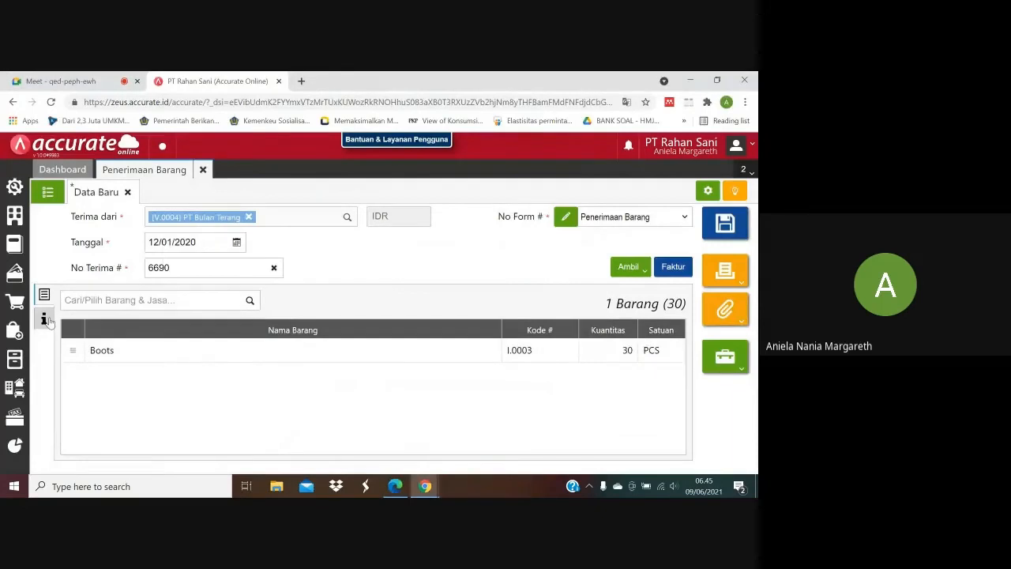
click(44, 319)
click(204, 353)
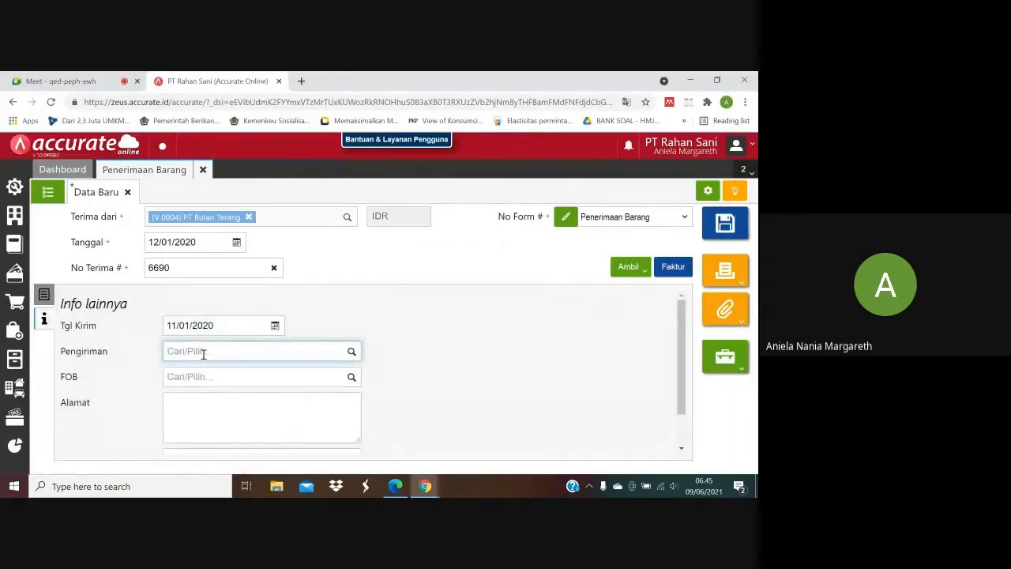
text(Mobil Bo)
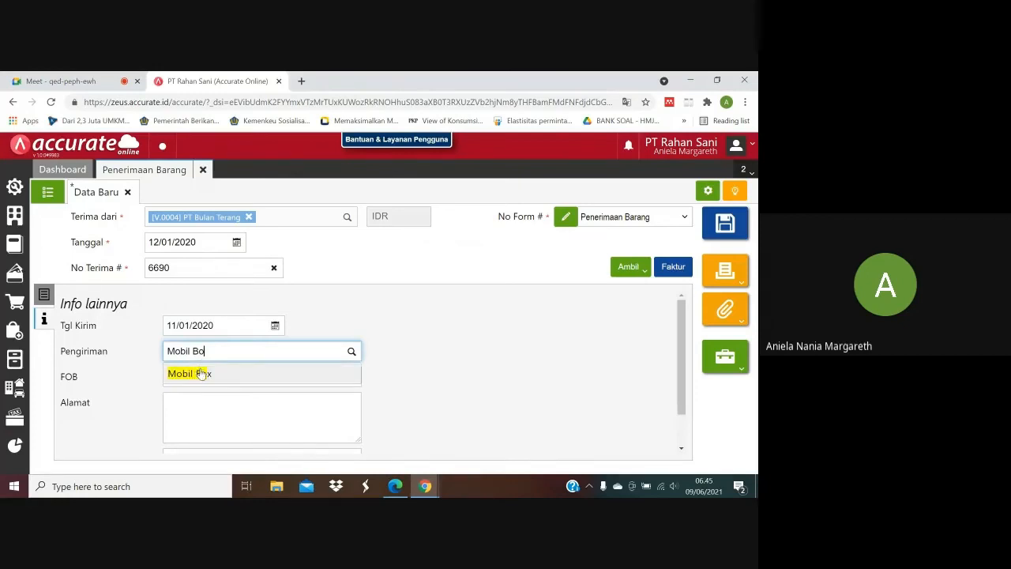
click(201, 369)
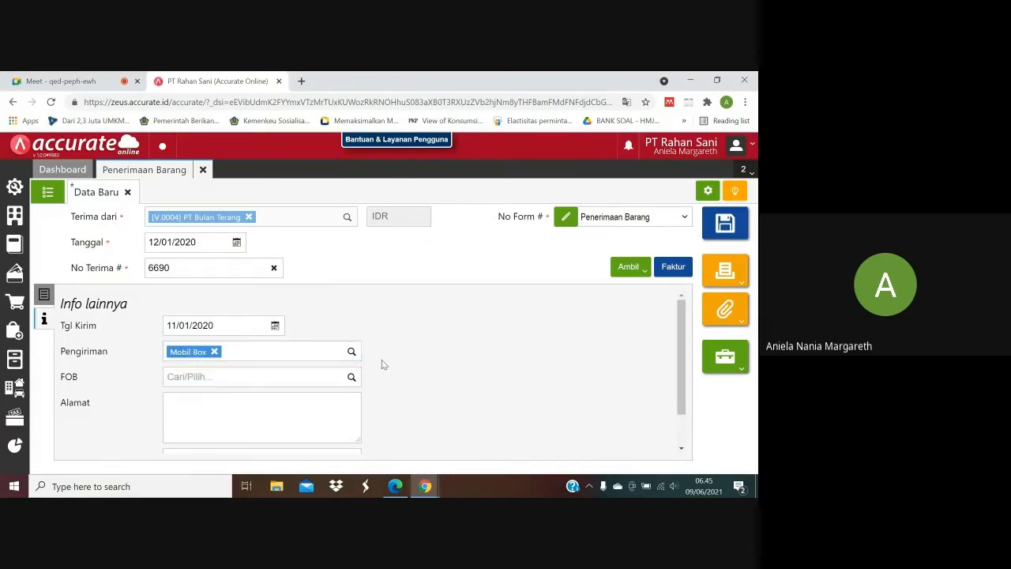
Check the Boots warehouse in the purchase PDF and change the Boots line's Gudang to Depan.
click(45, 294)
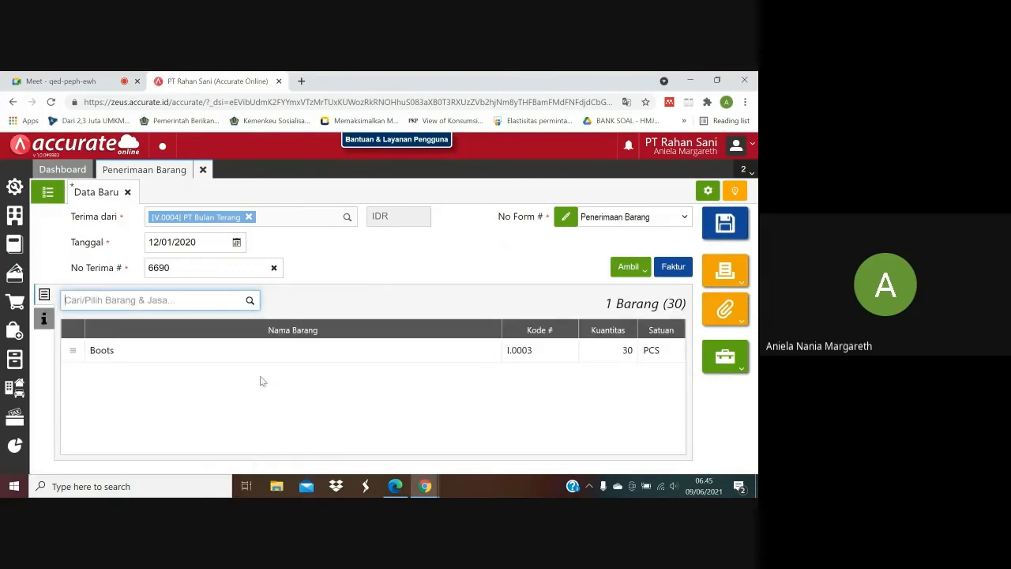
click(317, 355)
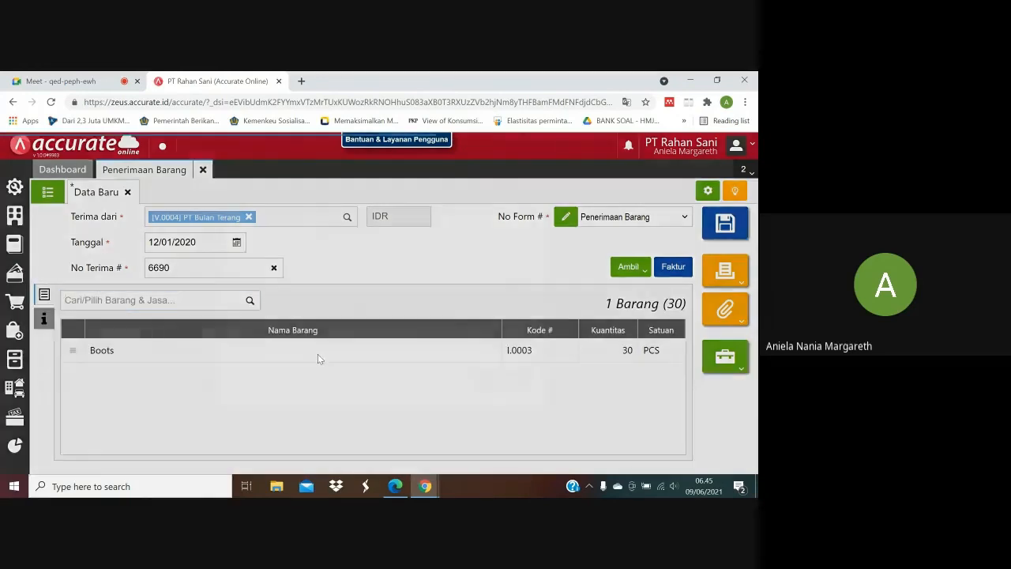
click(395, 486)
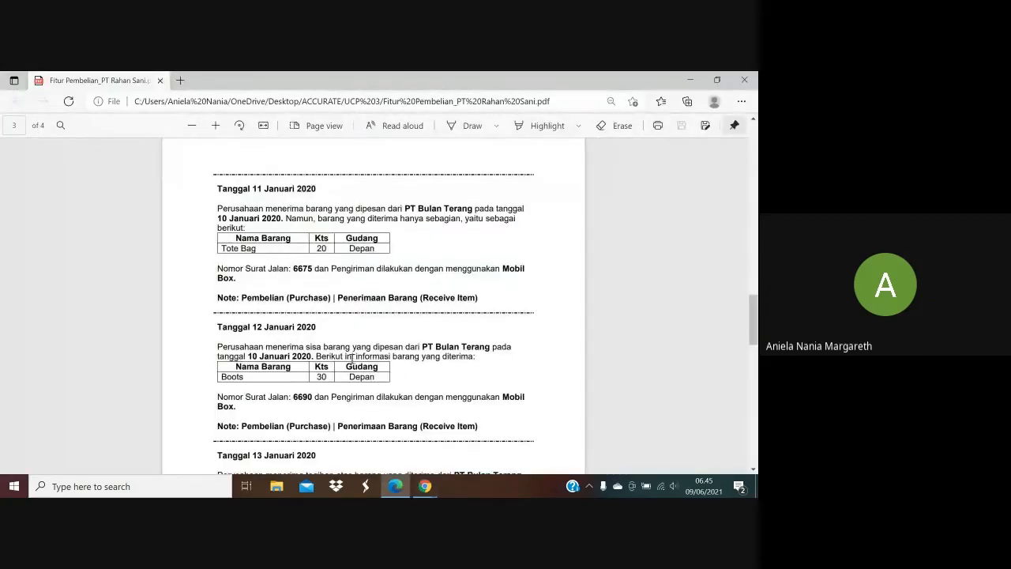
mouse_move(431, 488)
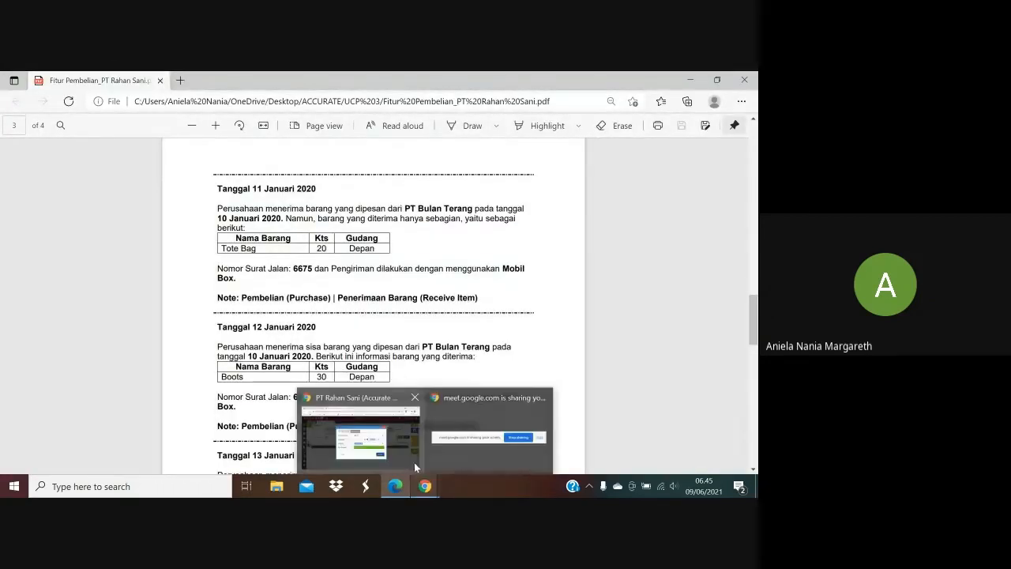
click(407, 454)
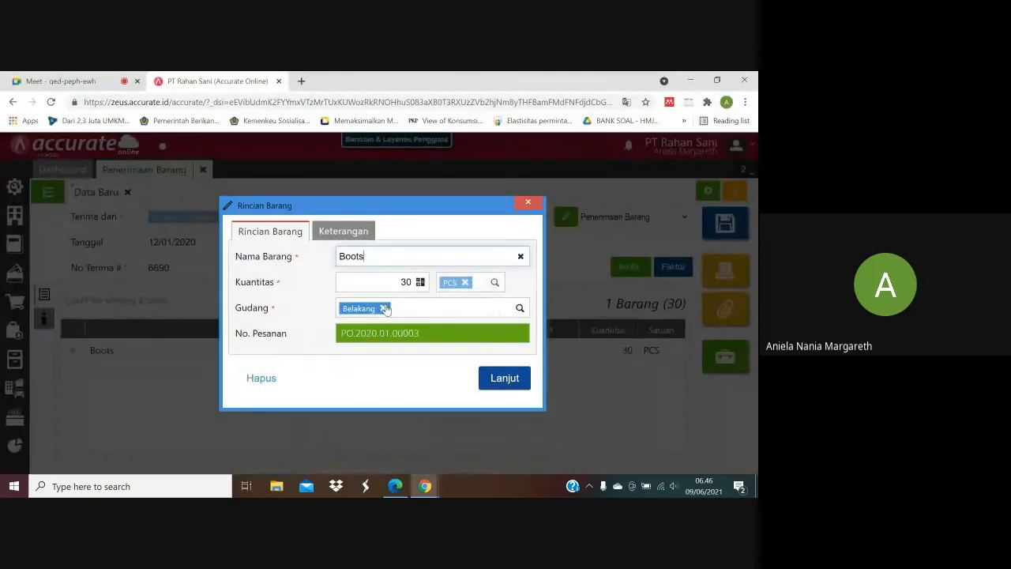
click(383, 308)
text(Da)
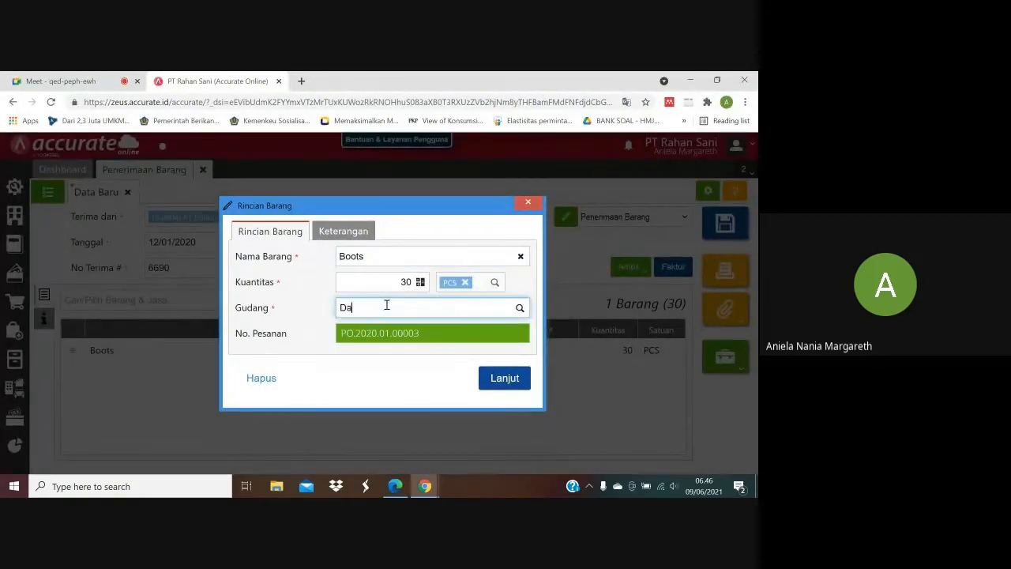
text(pan)
click(377, 331)
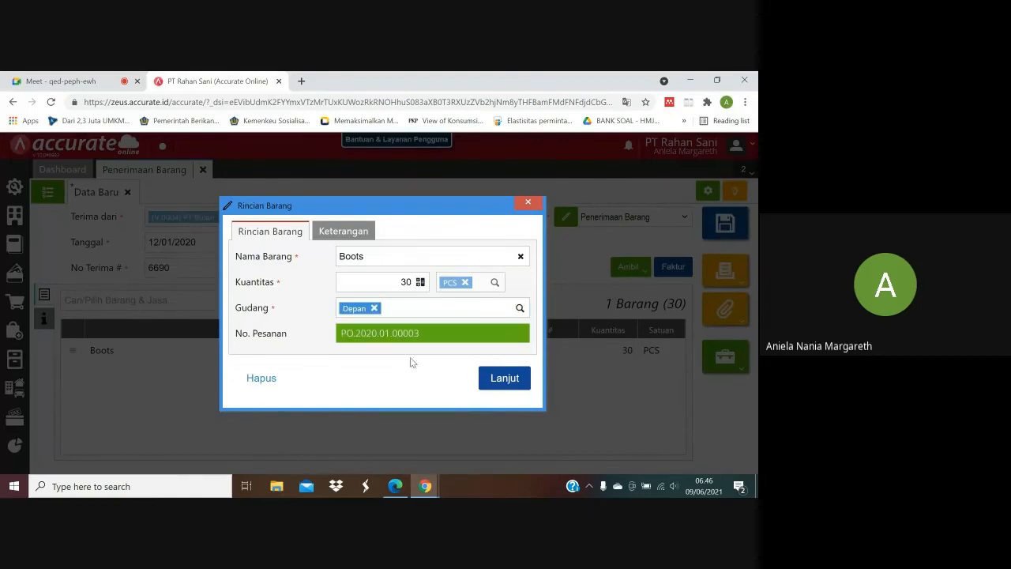
click(499, 380)
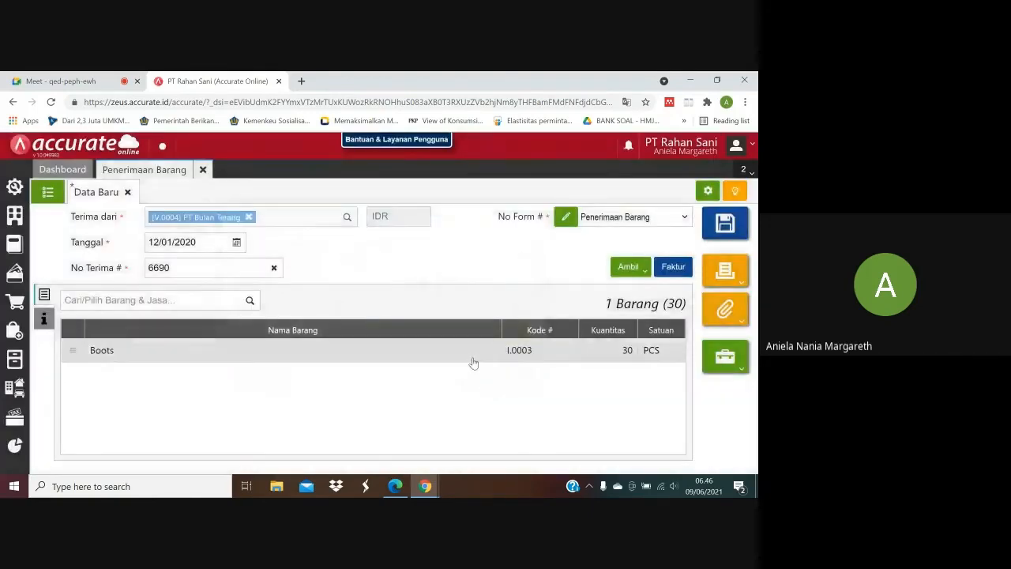
Recheck the Boots line and the receipt's Info lainnya, and save the 12 January goods receipt.
click(473, 357)
click(400, 445)
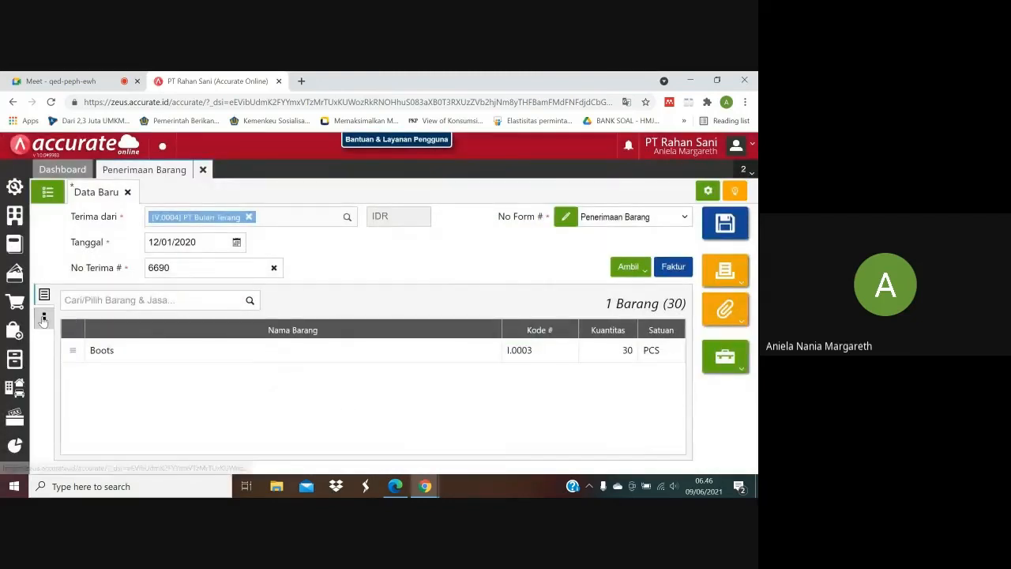
click(43, 316)
click(43, 299)
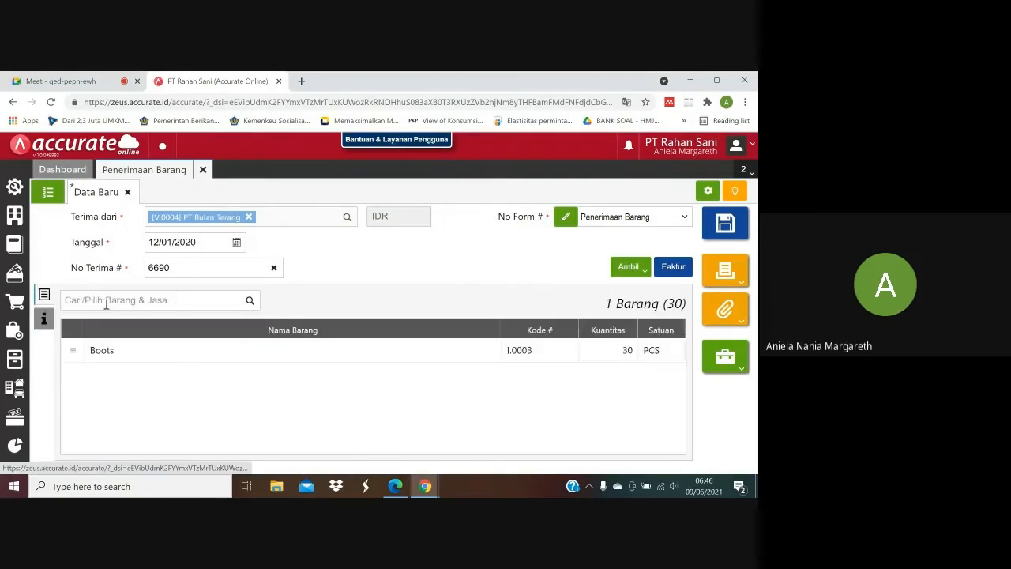
click(725, 224)
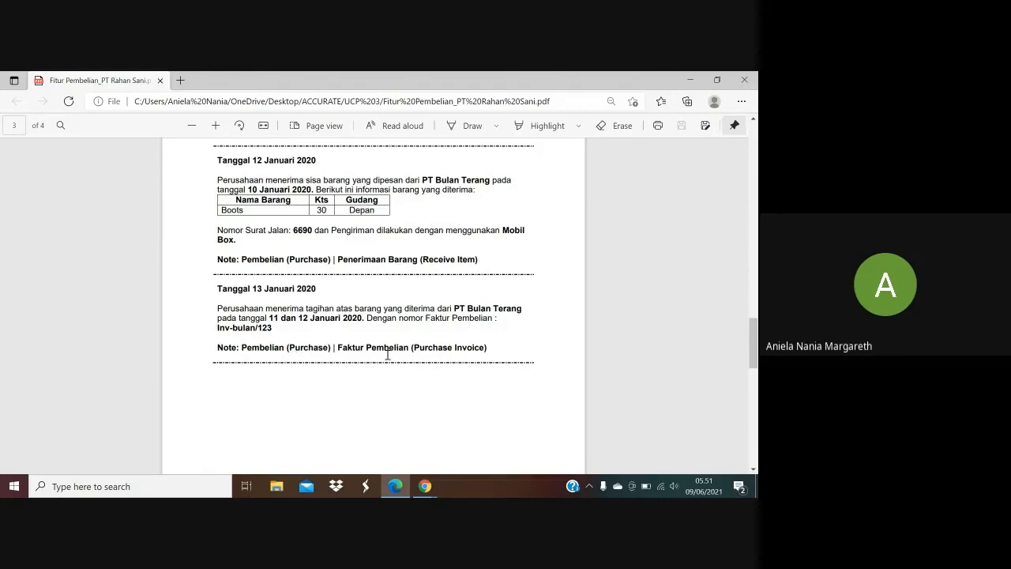
Switch from the purchase PDF to Accurate Online and open a new Faktur Pembelian form.
mouse_move(427, 490)
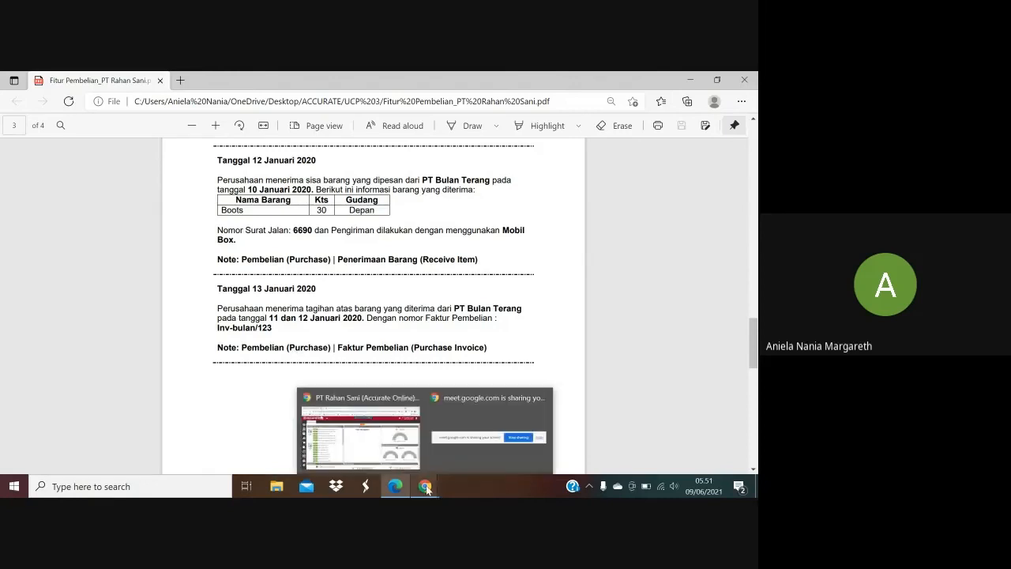
click(395, 439)
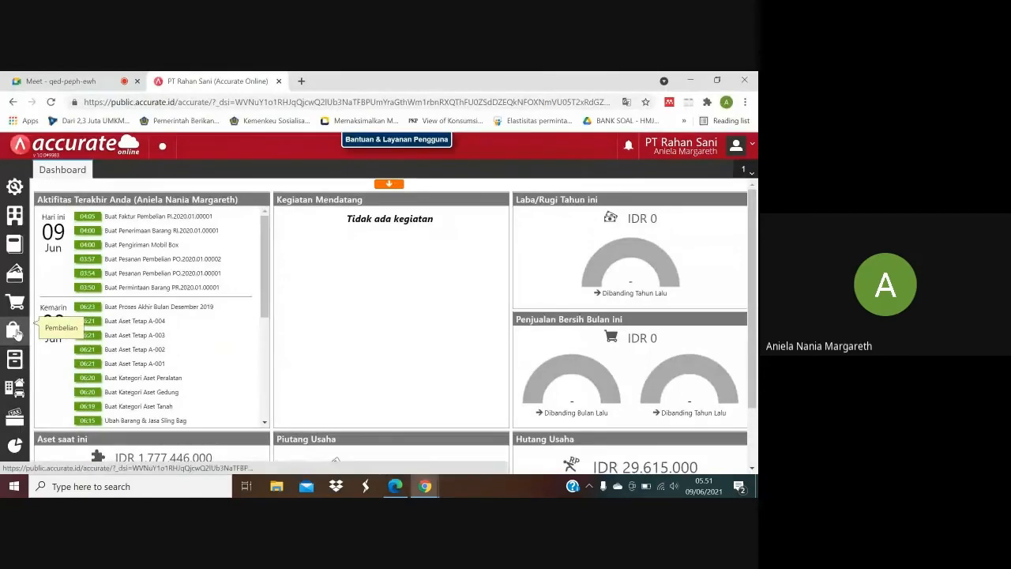
click(16, 332)
click(89, 343)
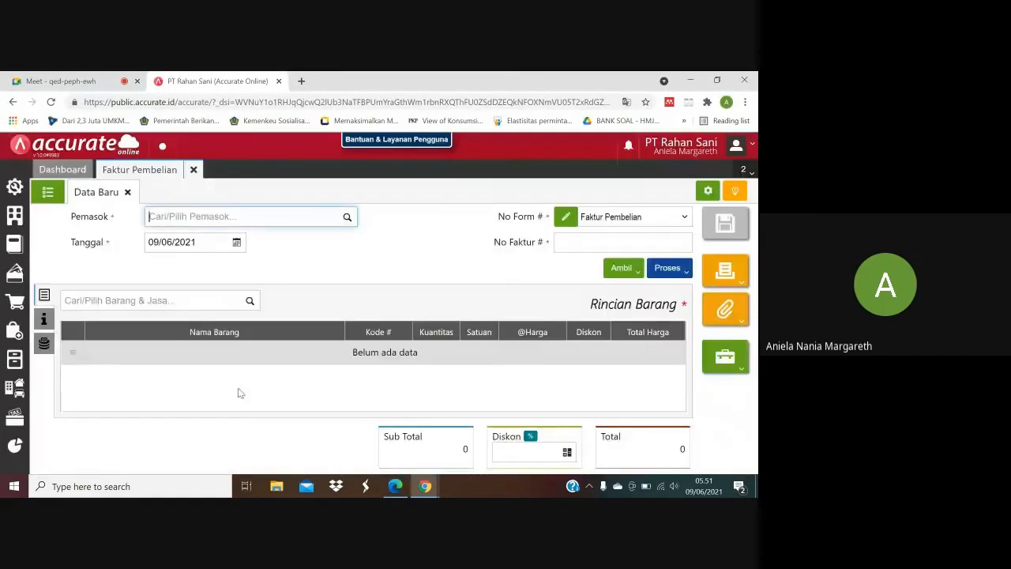
Read the 13 January transaction in the purchase PDF and select PT Bulan Terang as Pemasok on the new purchase invoice.
click(396, 487)
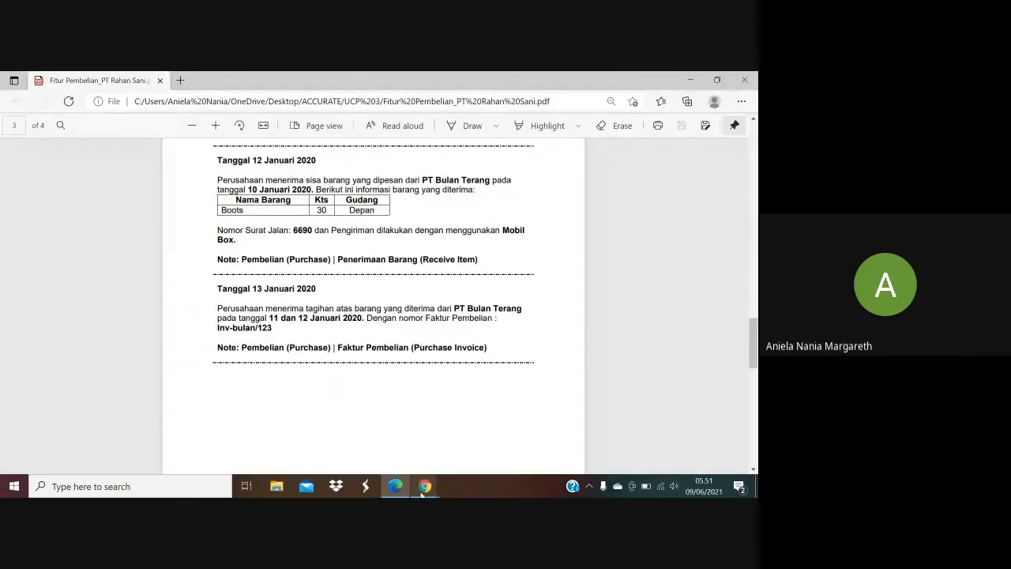
click(355, 427)
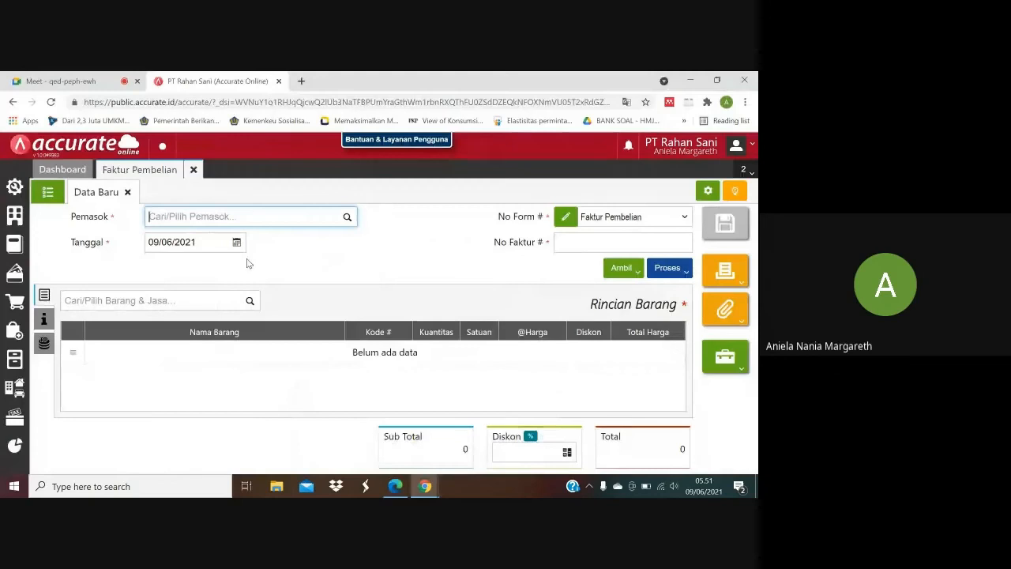
text(Bulan)
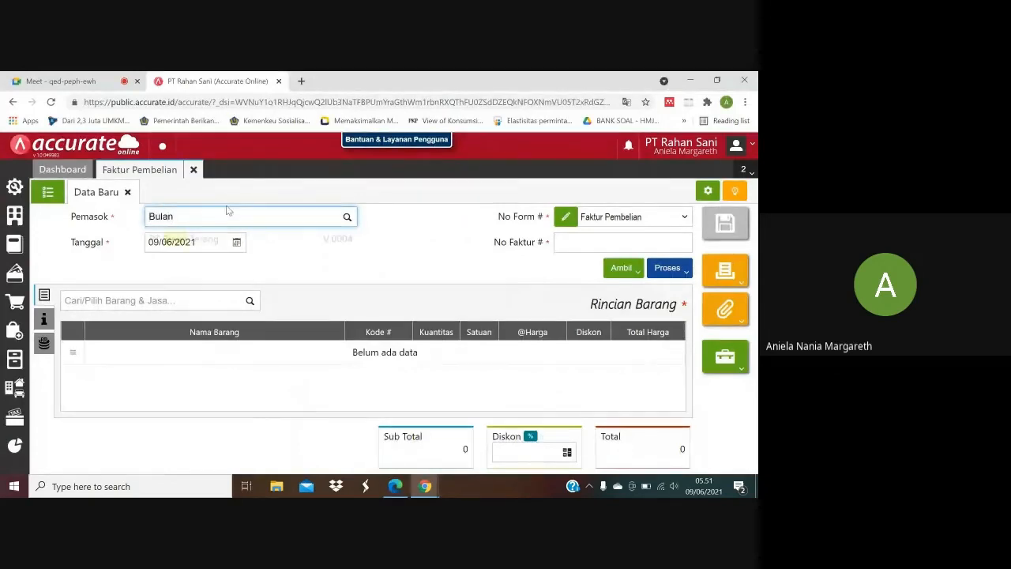
click(209, 240)
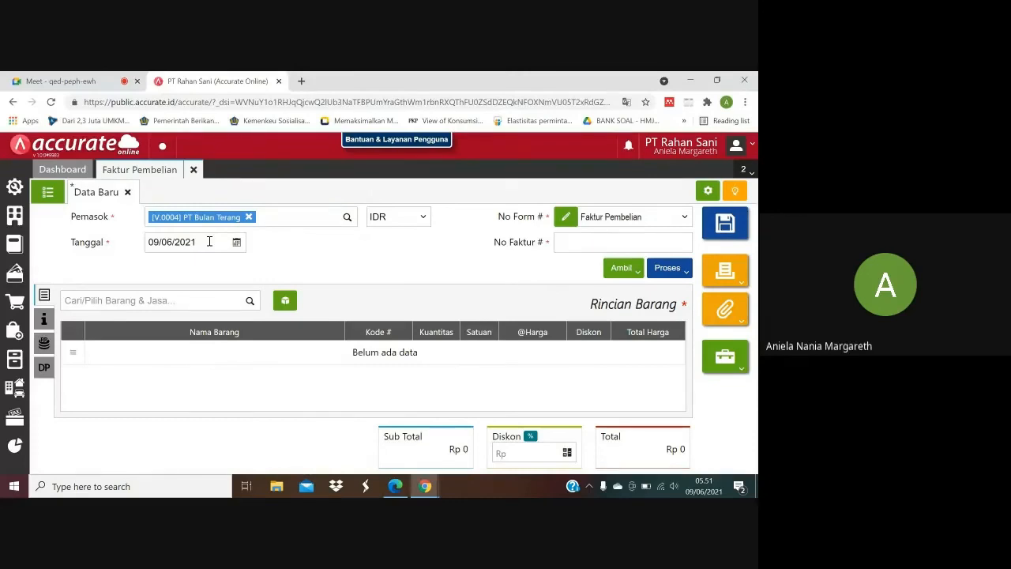
Set the Tanggal of the PT Bulan Terang purchase invoice to 13/01/2020.
click(209, 242)
text(13/01/)
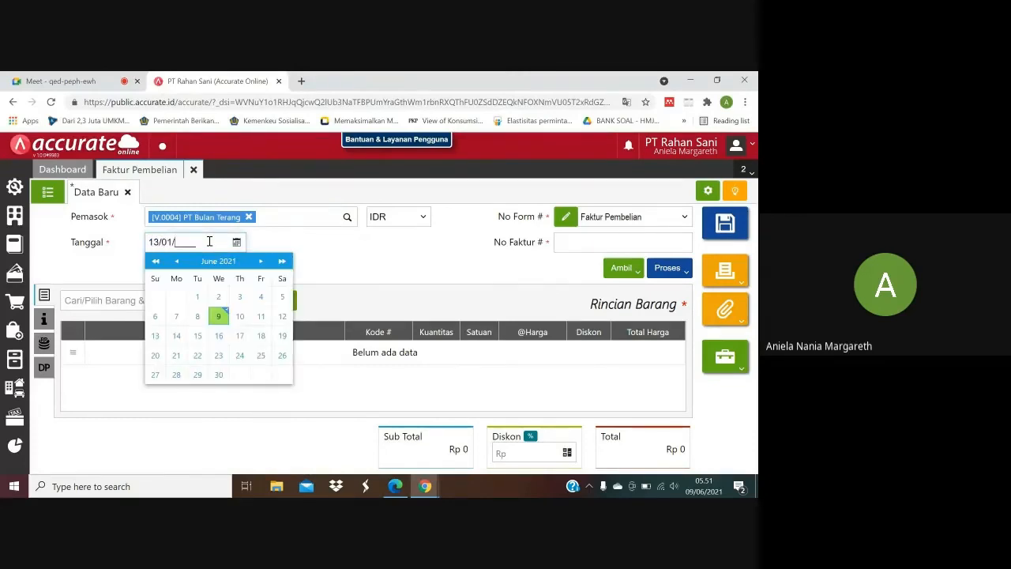
text(2020)
click(390, 252)
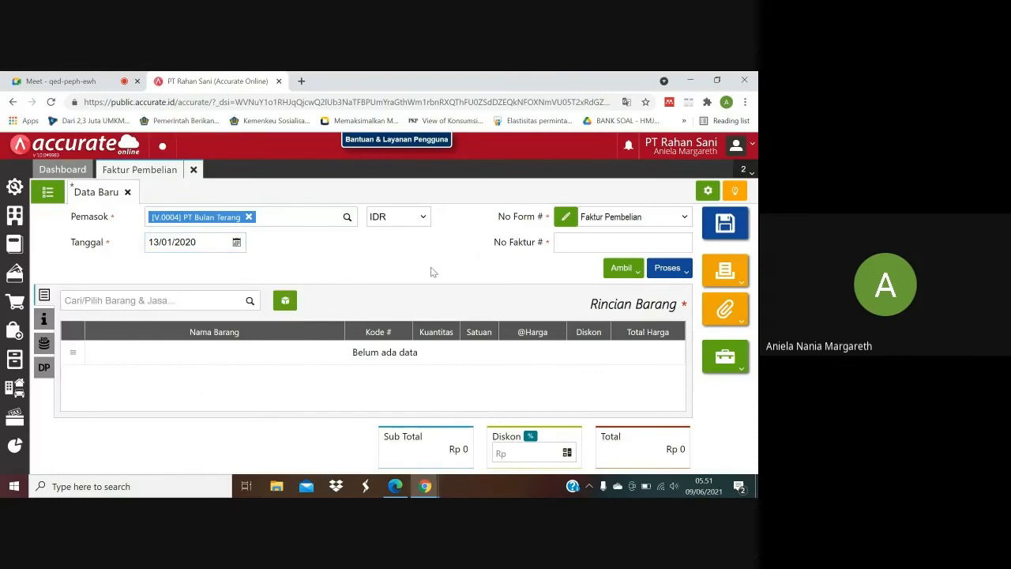
Check the invoice number in the purchase PDF and enter Inv-bulan/123 as No Faktur on the Accurate Online invoice.
click(395, 486)
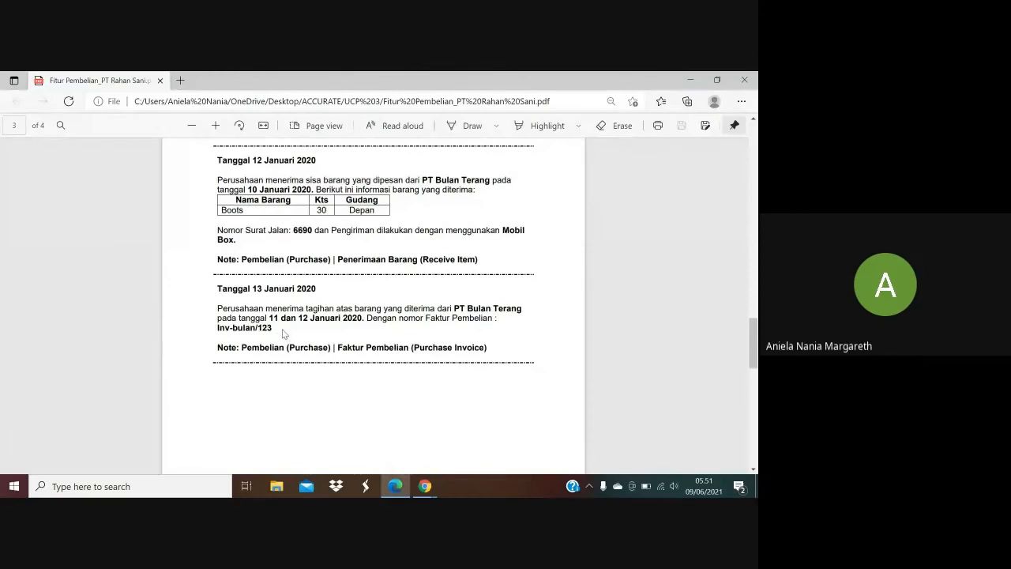
mouse_move(437, 479)
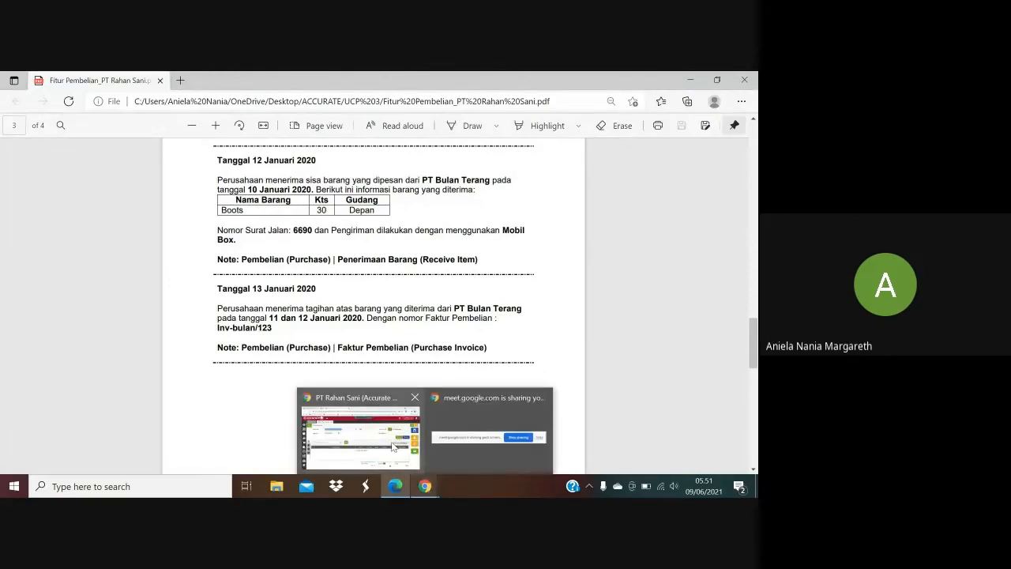
click(398, 438)
click(576, 245)
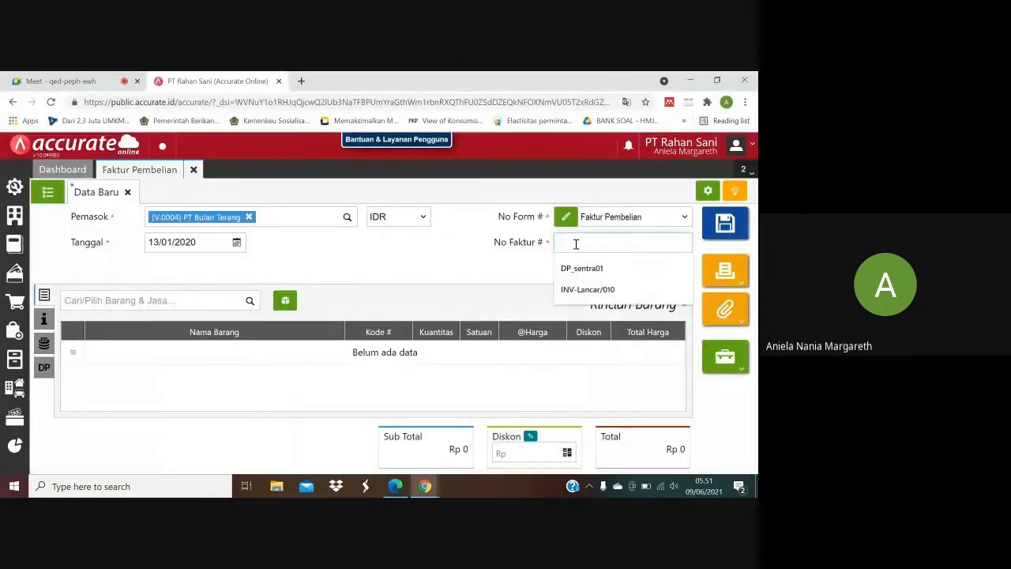
text(Inv)
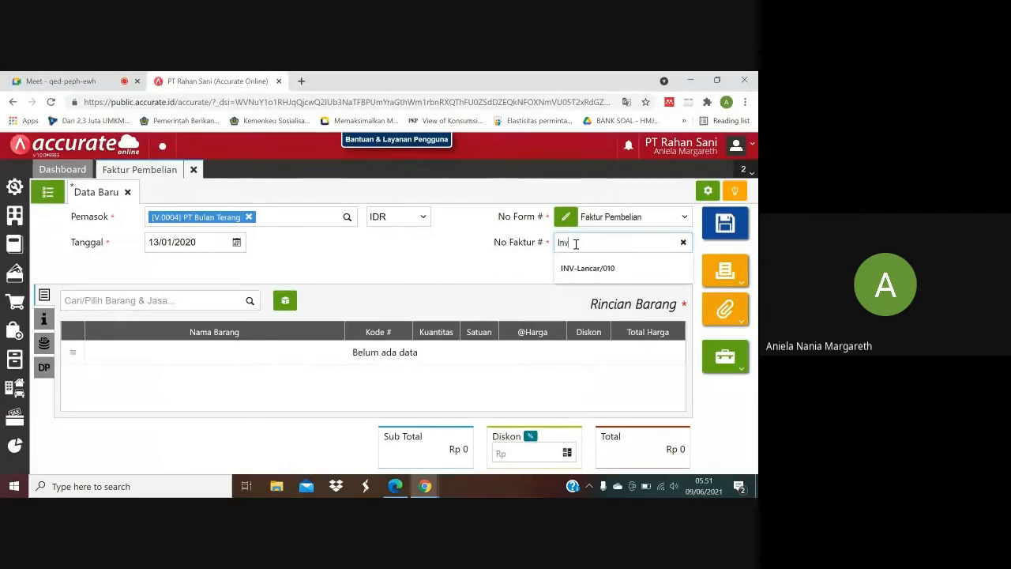
text(-bulan)
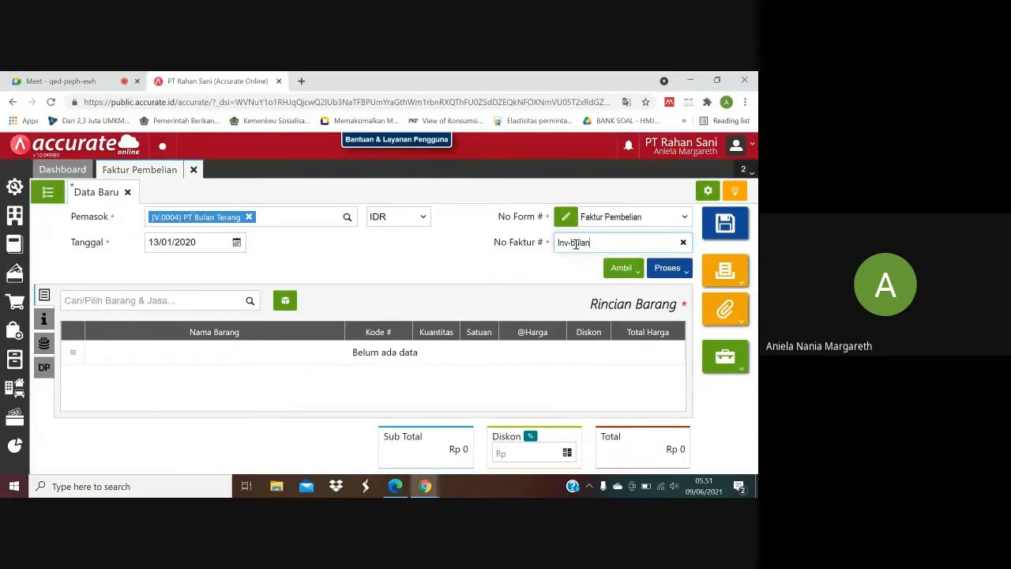
text(/123)
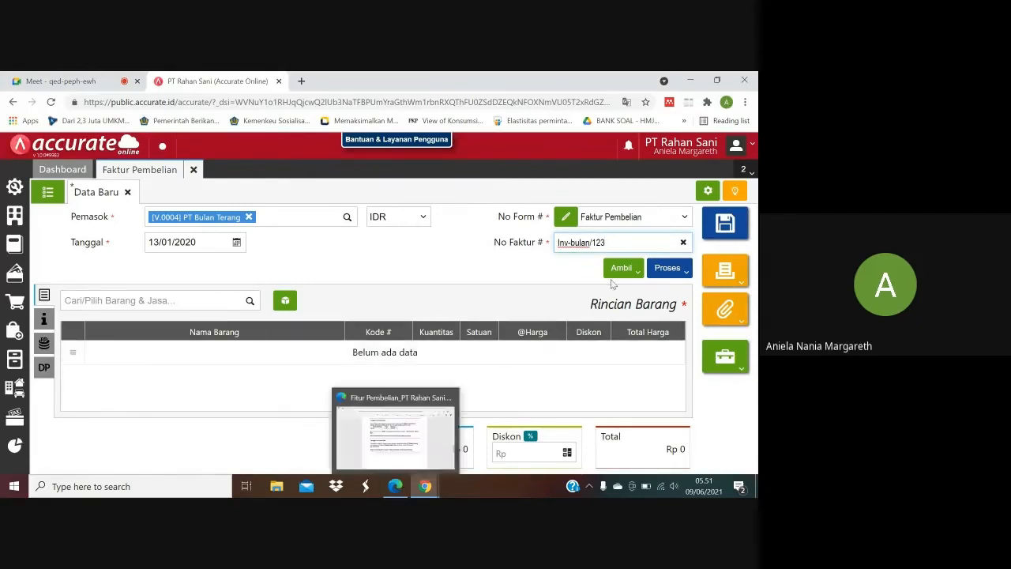
Start copying items from Penerimaan into the invoice, and check in the purchase PDF which receipt dates it covers.
click(629, 272)
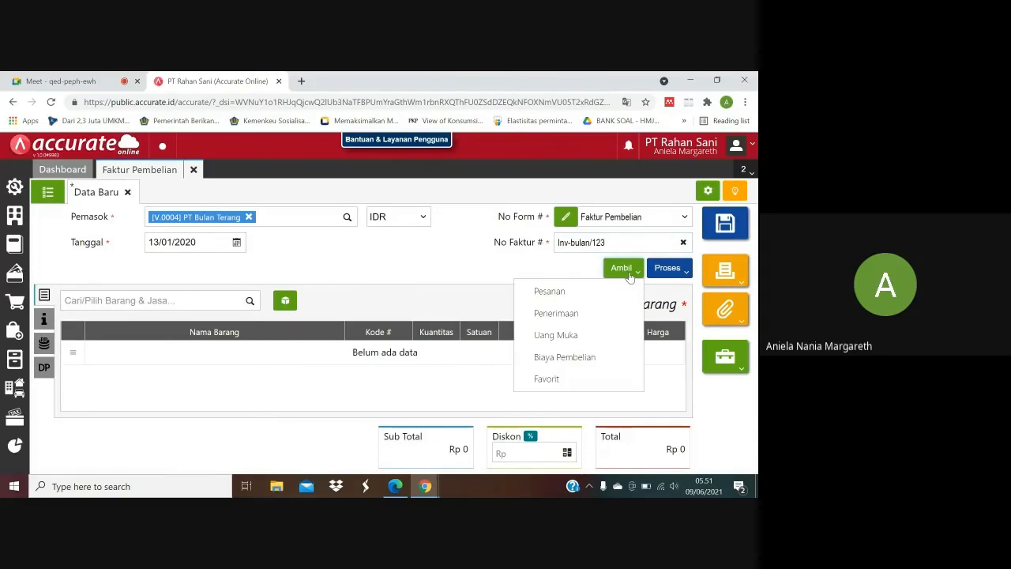
click(557, 313)
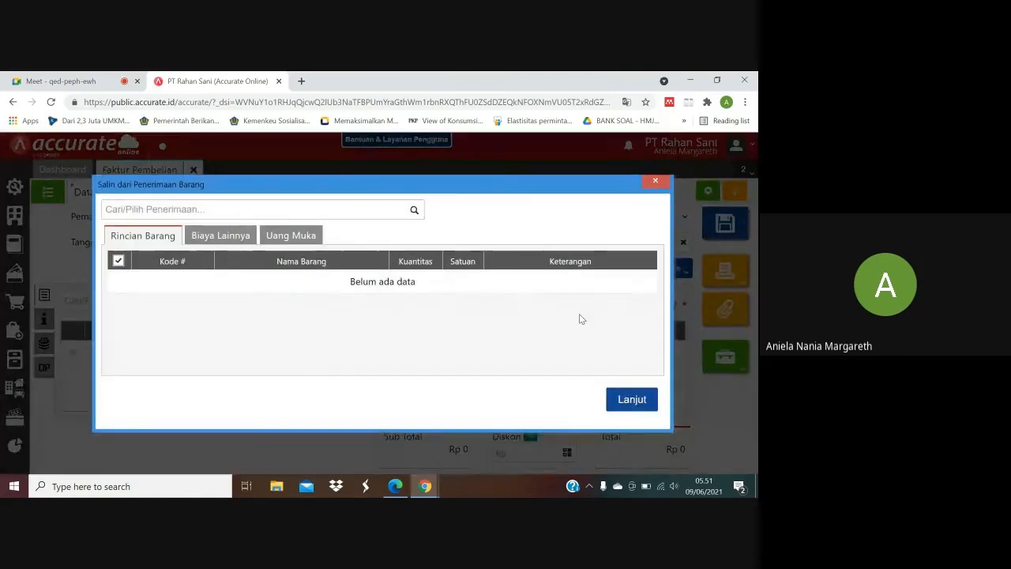
click(416, 212)
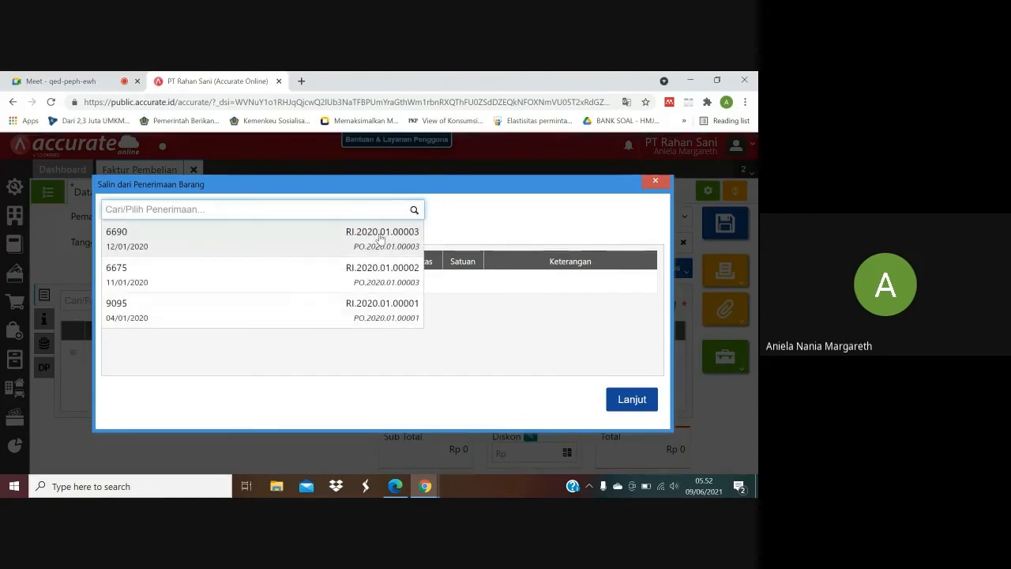
click(395, 485)
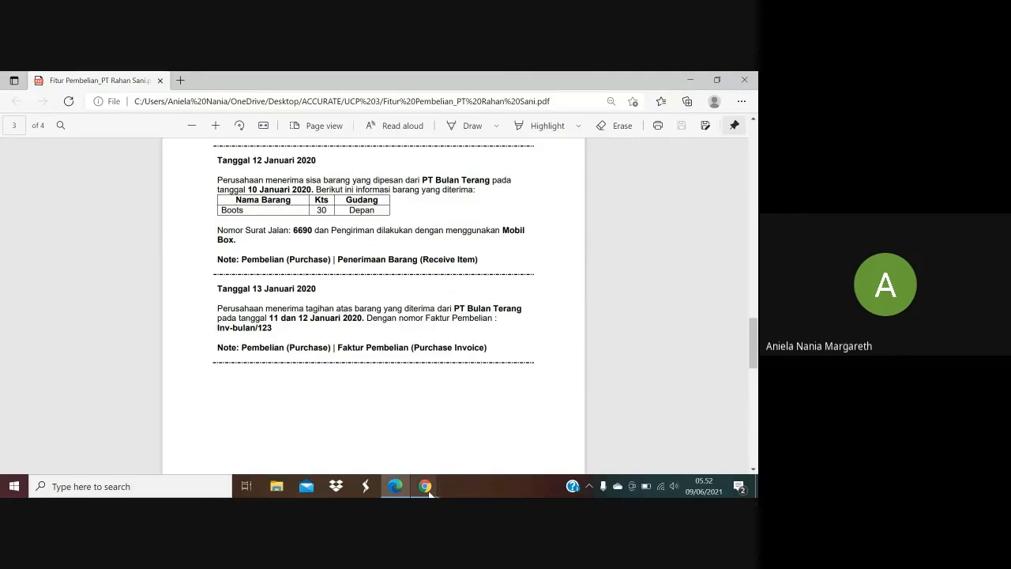
mouse_move(428, 489)
click(401, 447)
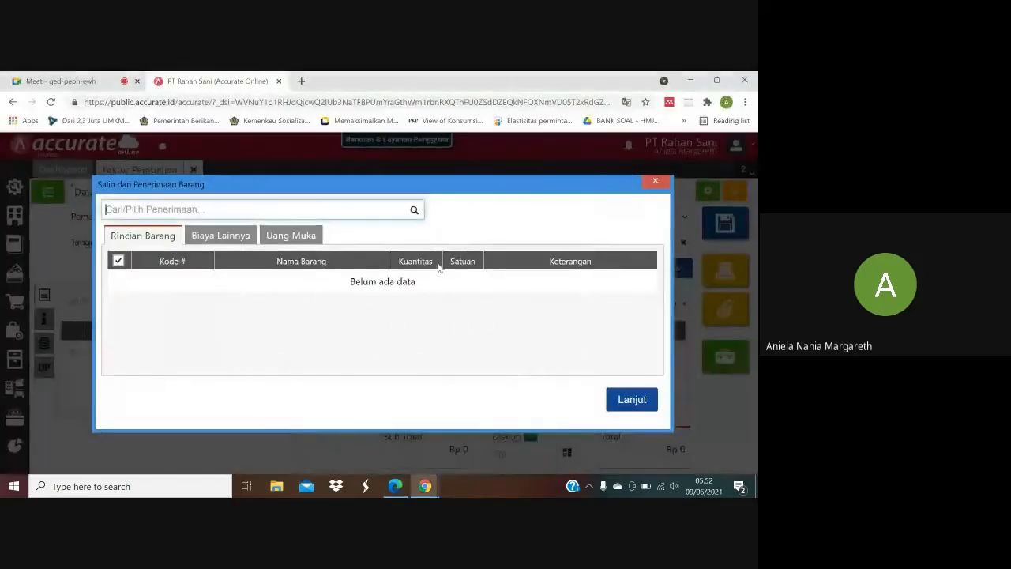
Copy the Boots and Tote Bag lines from receipts 6690 and 6675 into the invoice and save it.
click(414, 215)
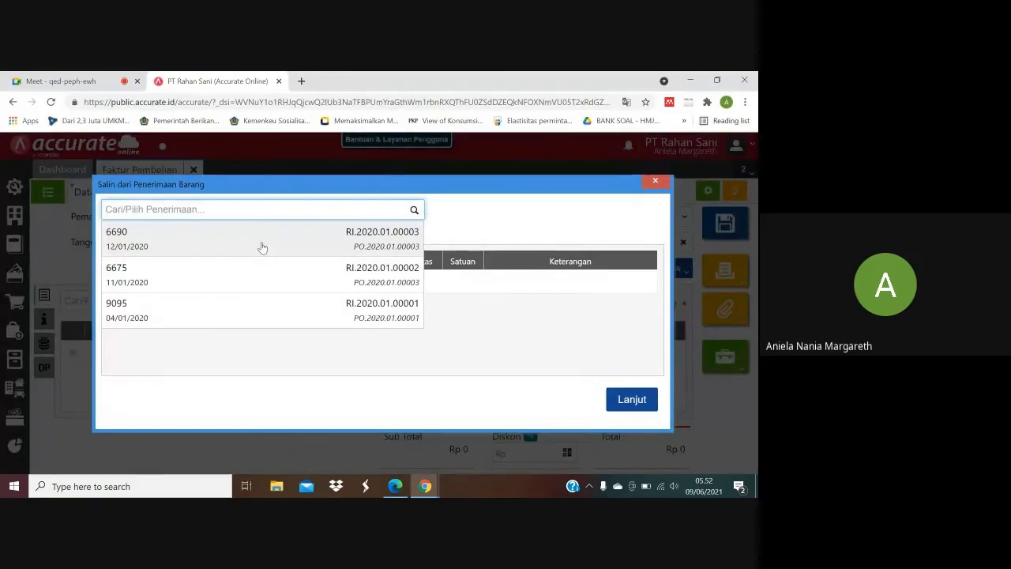
click(262, 248)
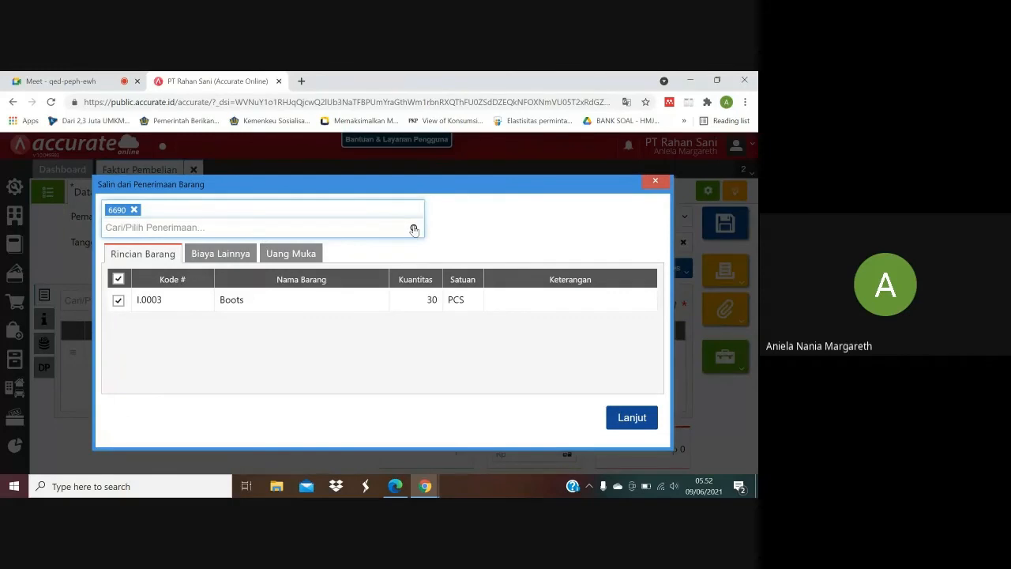
click(414, 229)
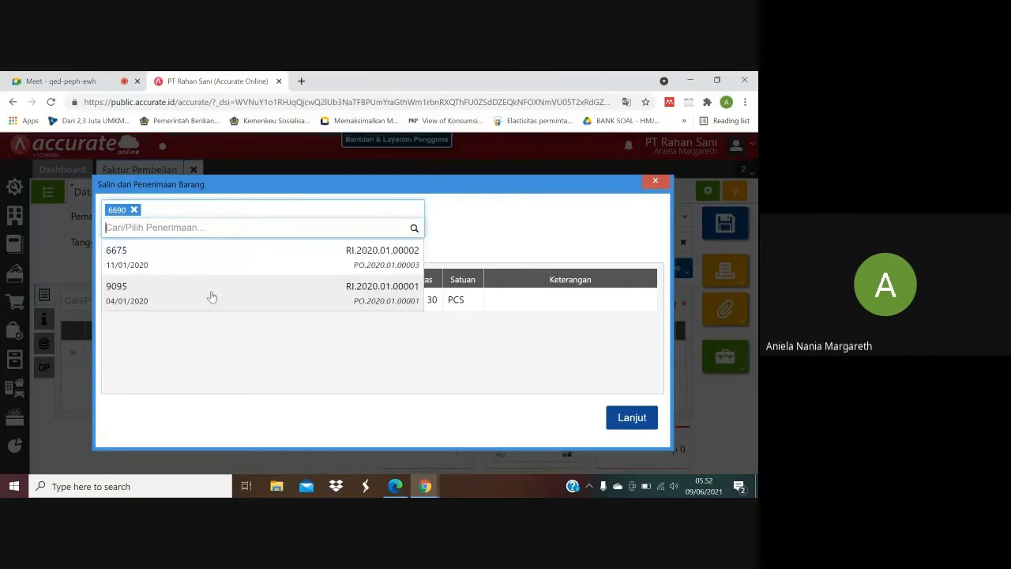
click(177, 262)
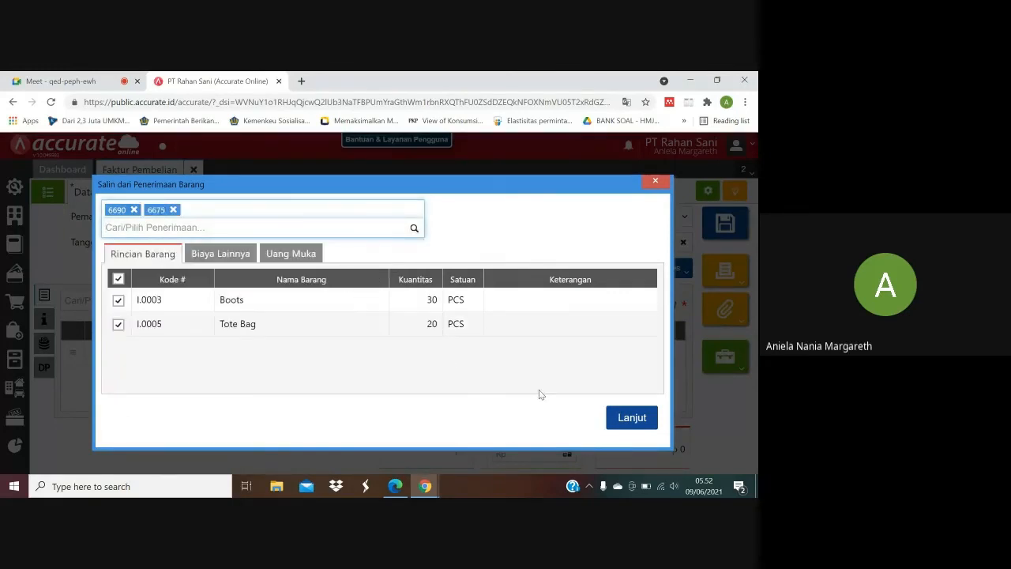
click(630, 418)
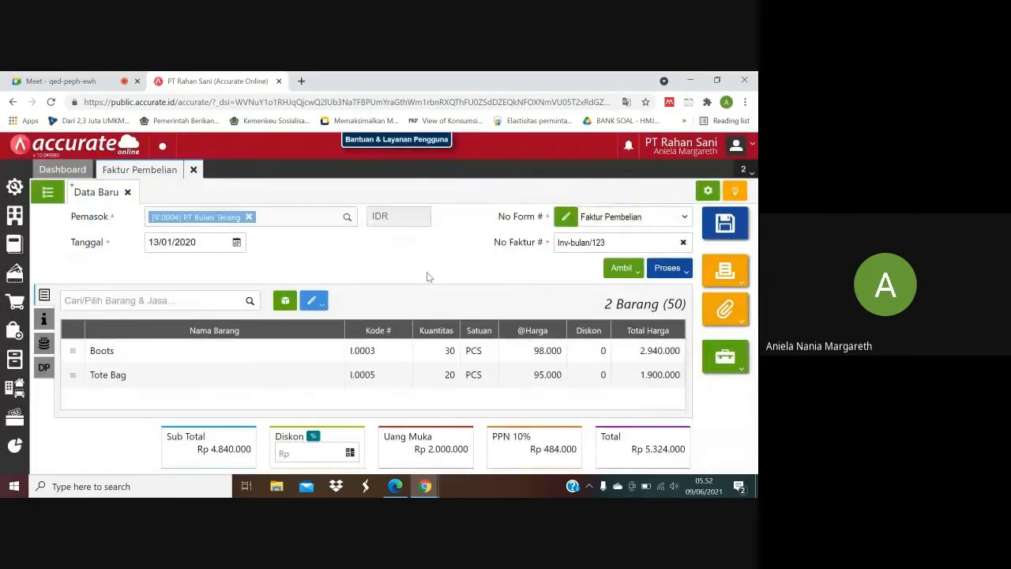
click(730, 226)
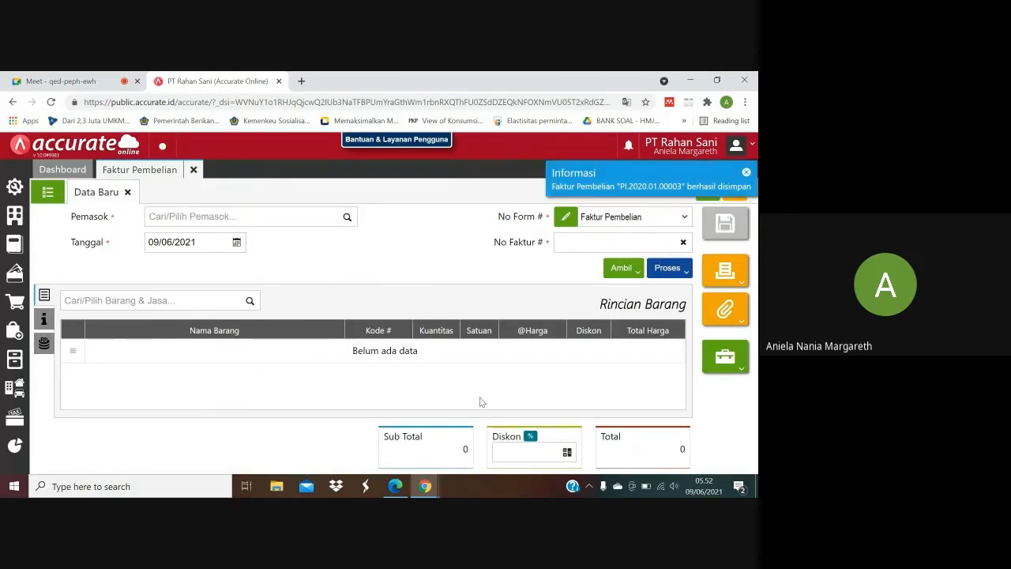
Switch to the purchase PDF and read the 15 January 2020 transaction.
click(402, 485)
drag(748, 338, 756, 405)
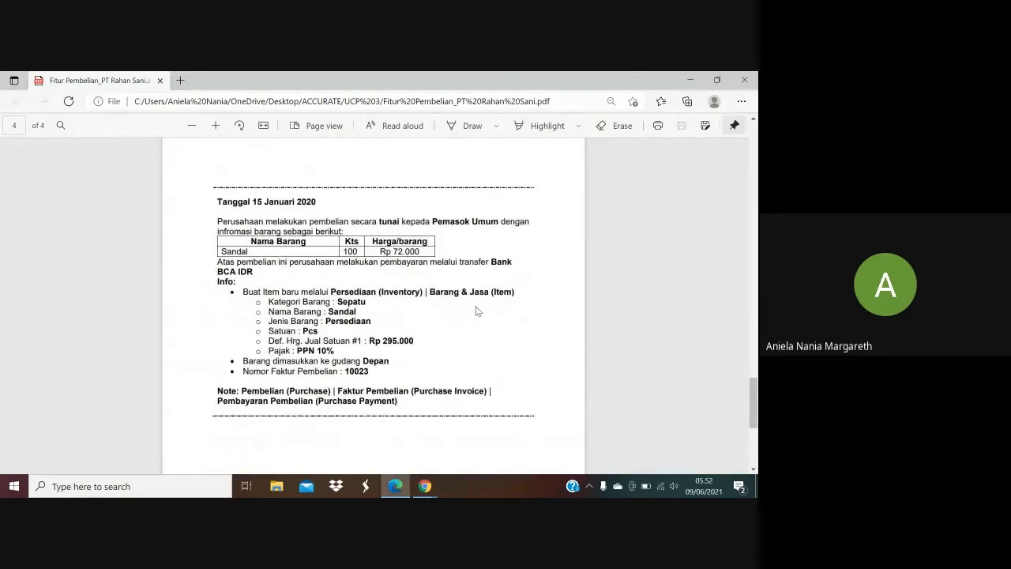
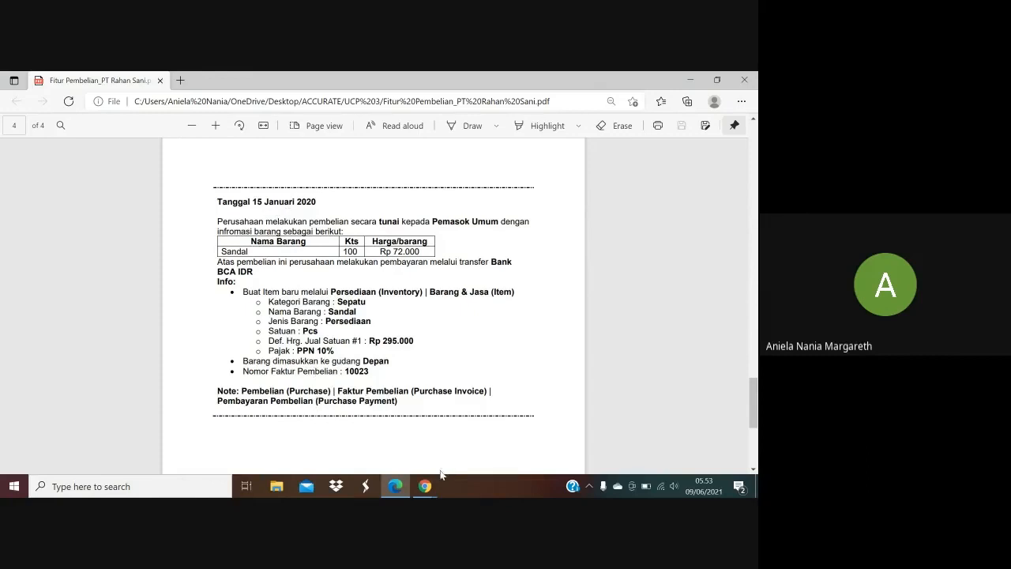
Check the supplier in the purchase PDF and select Pemasok Umum as Pemasok on the new Accurate Online purchase invoice.
mouse_move(425, 486)
click(380, 450)
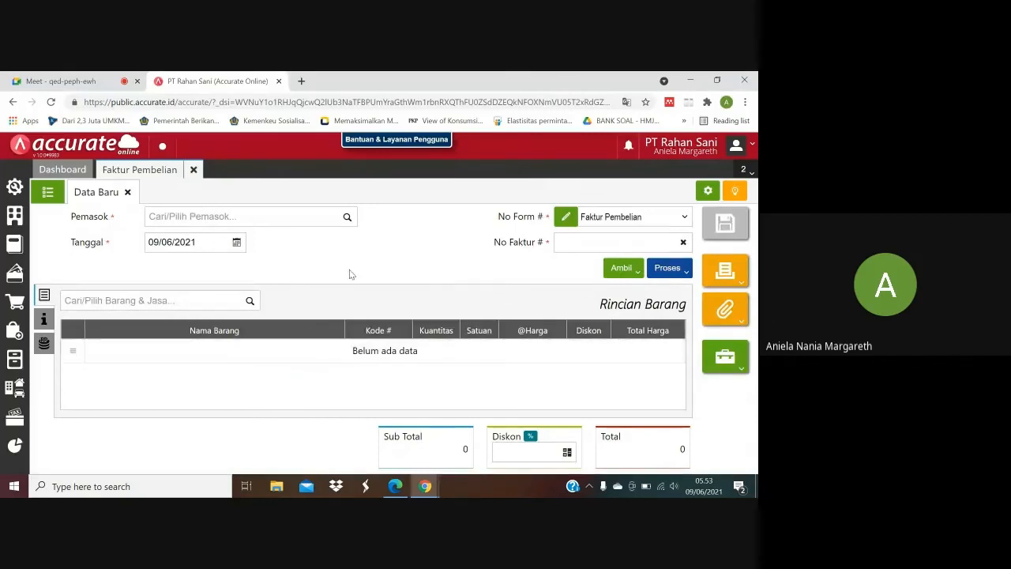
click(399, 487)
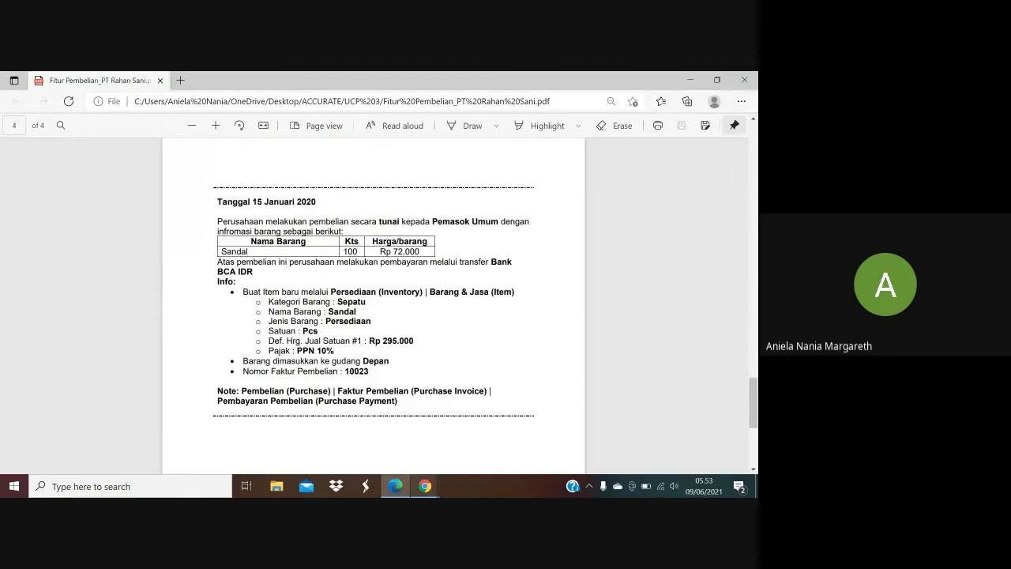
mouse_move(426, 486)
click(398, 434)
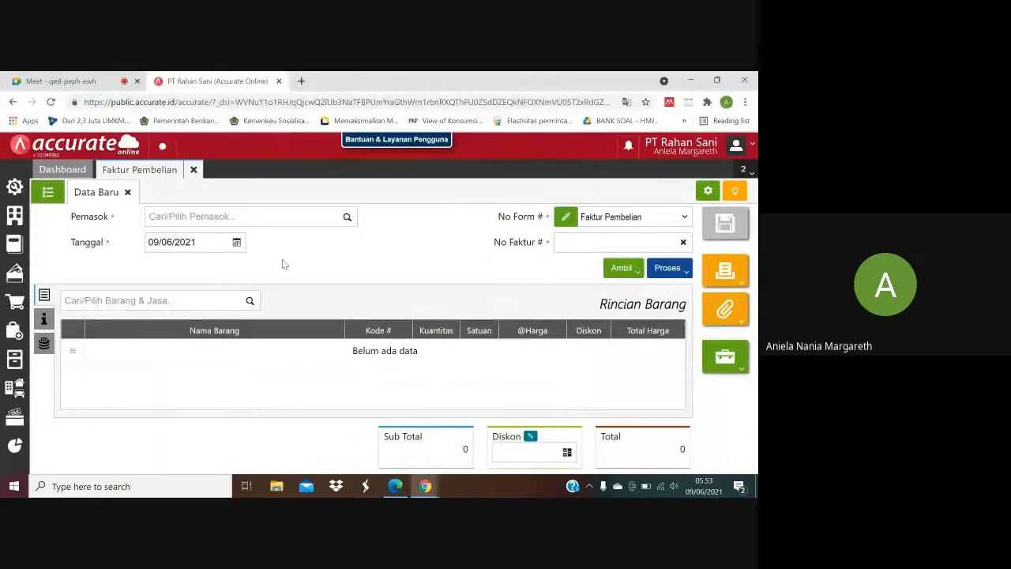
click(269, 222)
text(Pema)
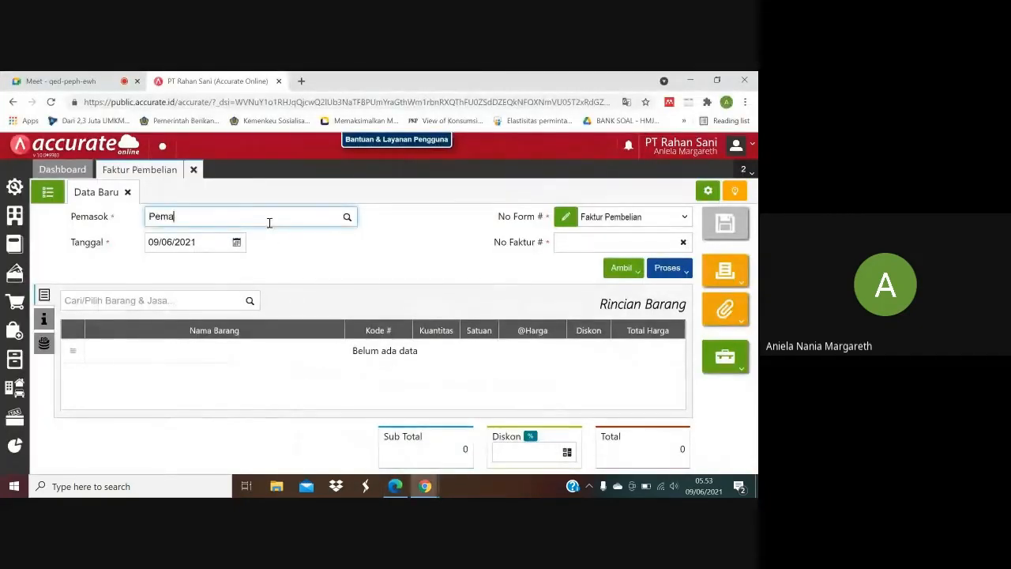
text(sok m)
key(BackSpace)
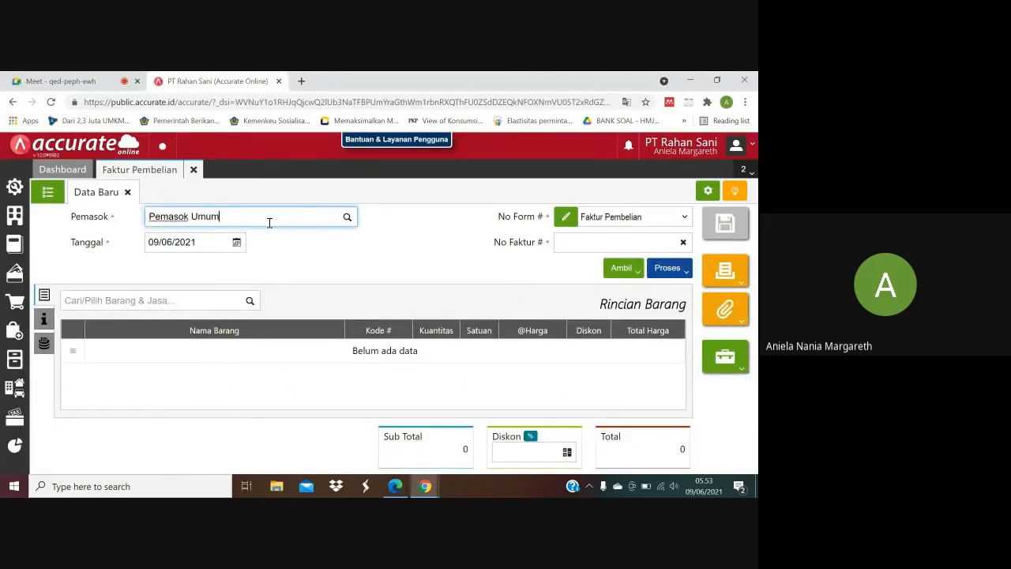
text(Umum)
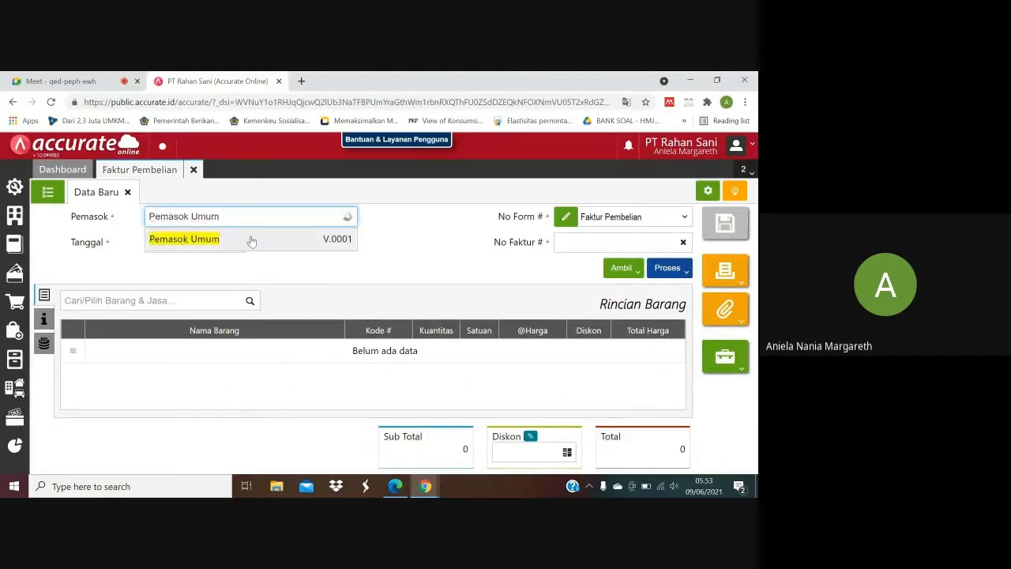
click(252, 241)
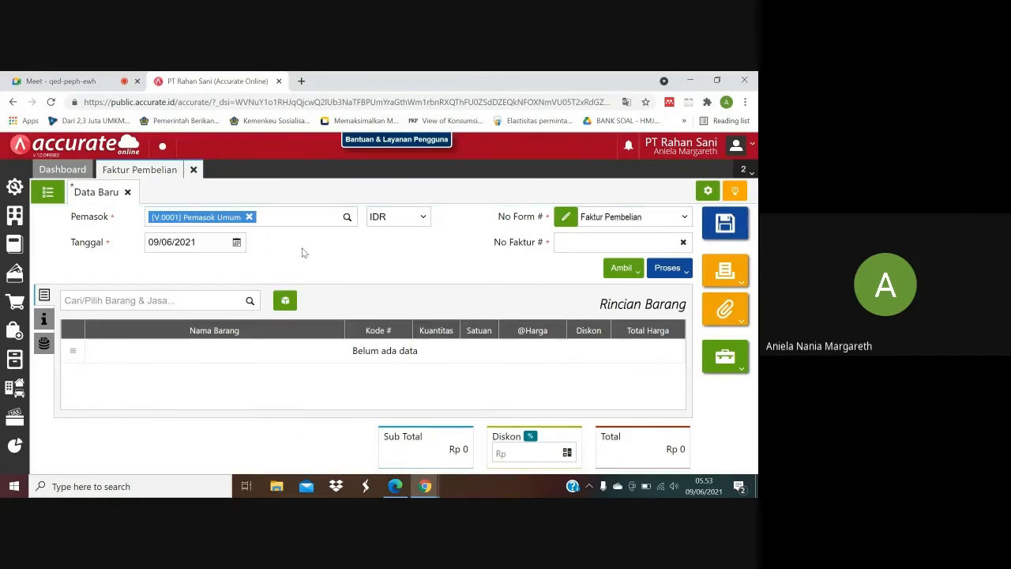
Check the transaction date in the purchase PDF and set the invoice's Tanggal to 15/01/2020.
click(396, 489)
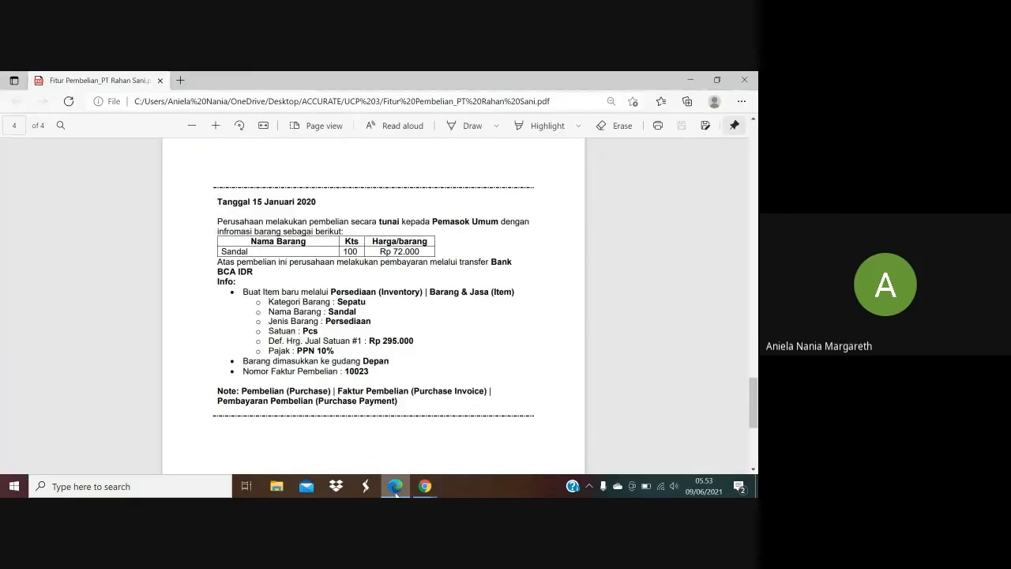
click(396, 494)
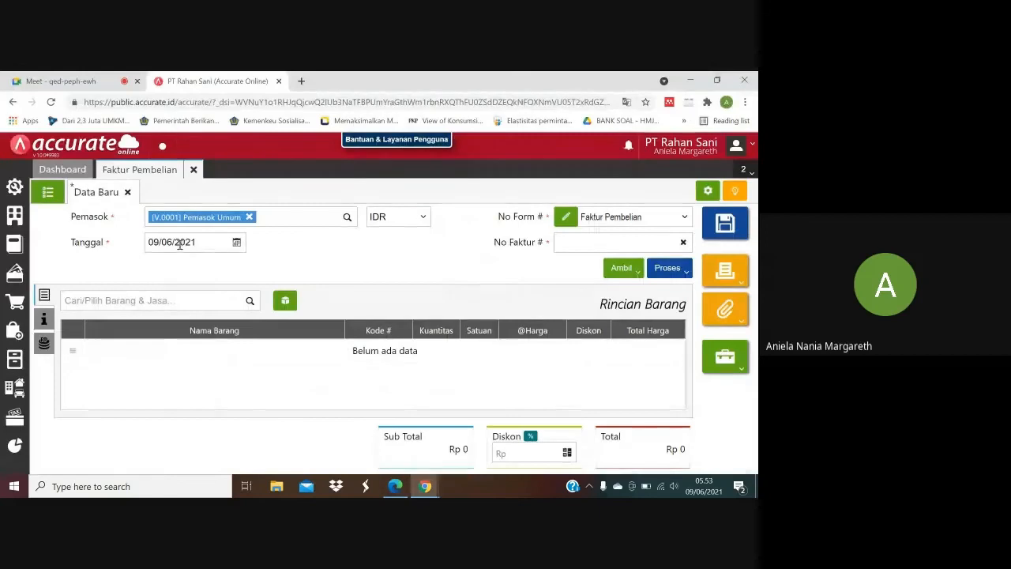
click(179, 242)
text(15/01/2020)
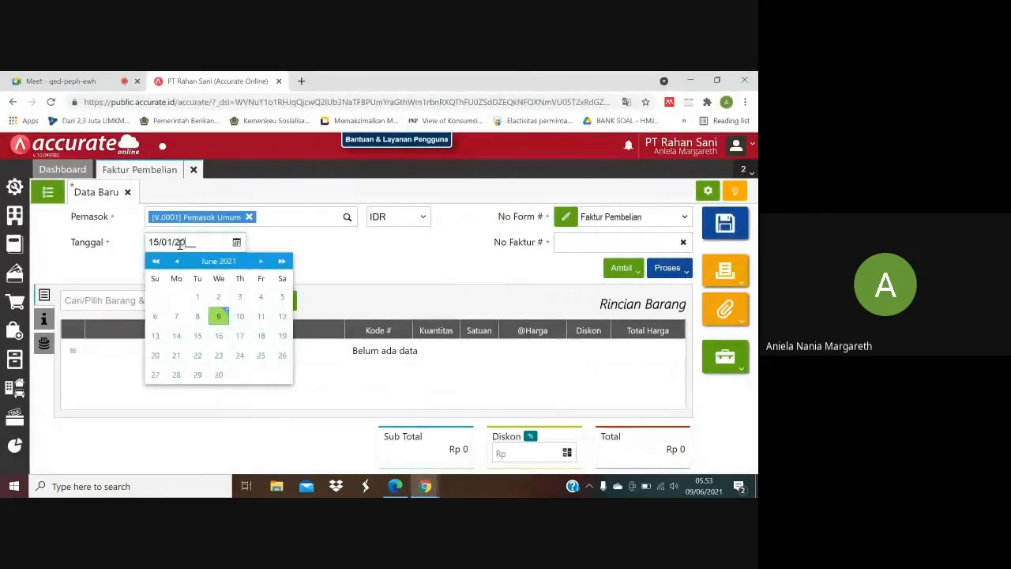
click(380, 256)
Look up the invoice number in the purchase PDF and enter 10023 as No Faktur on the Accurate Online invoice.
click(396, 488)
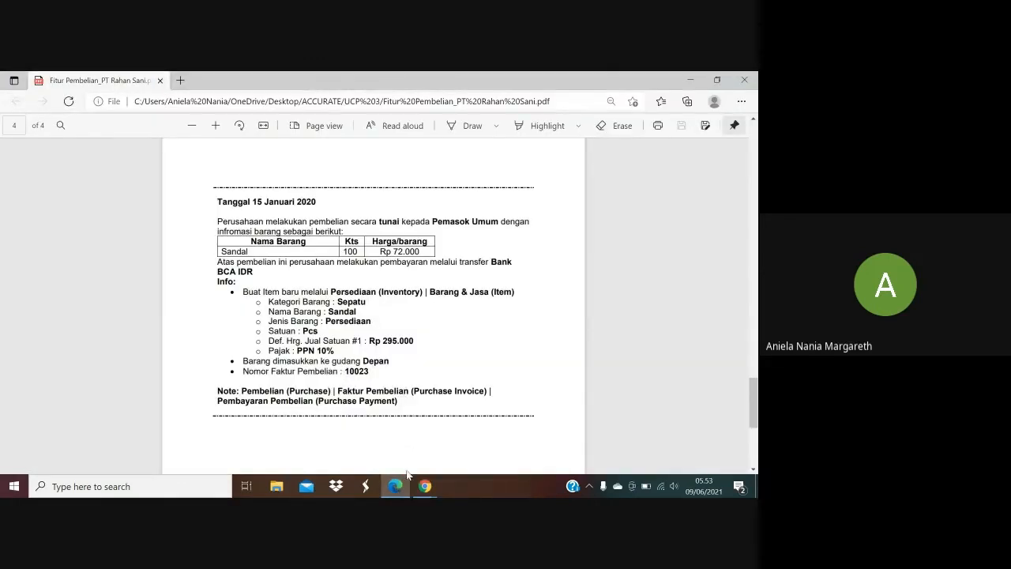
mouse_move(419, 487)
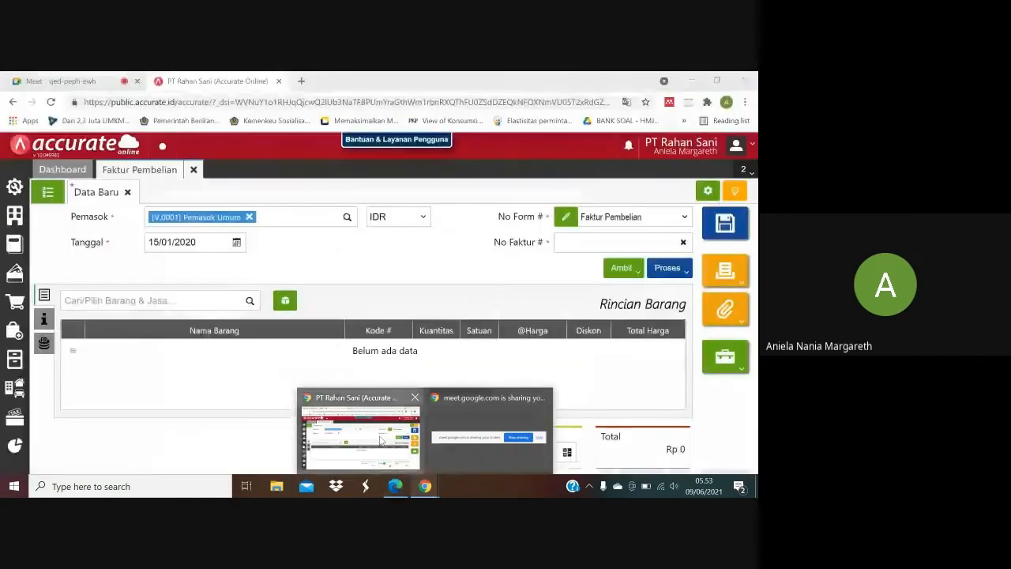
click(361, 429)
click(568, 242)
text(10023)
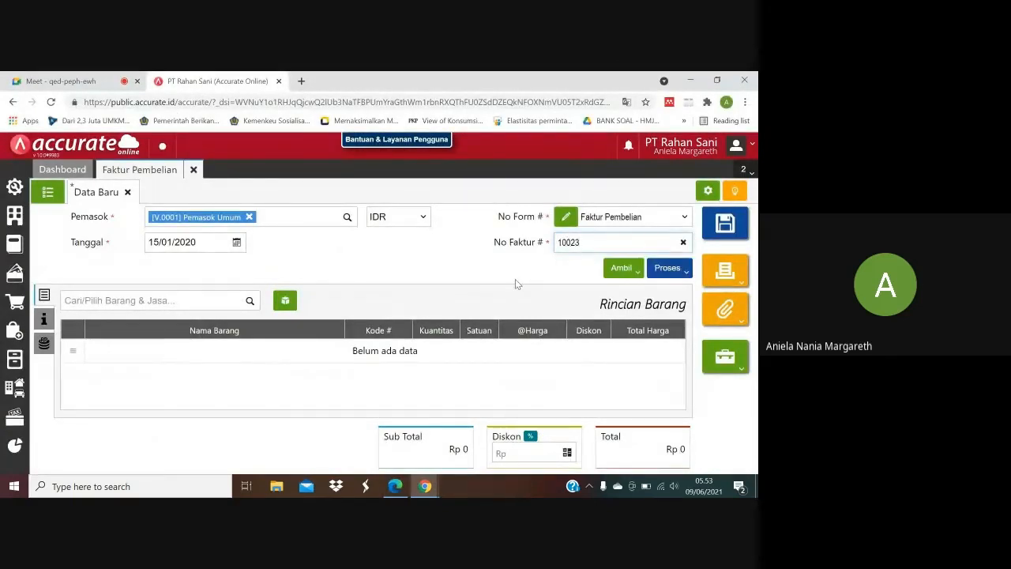
click(515, 279)
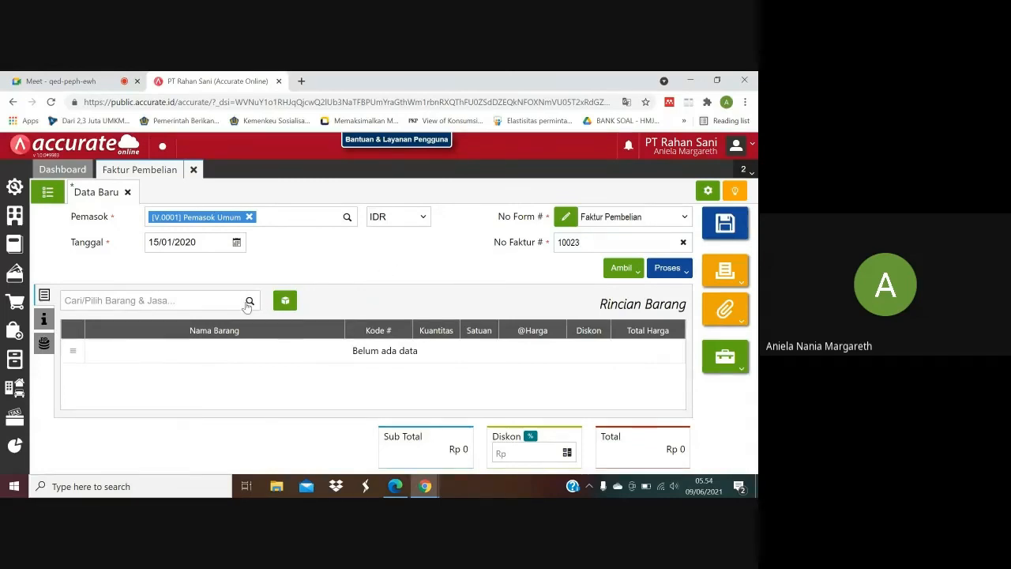
Check the purchased item in the PDF and search for sandal among the invoice's goods and services.
click(395, 486)
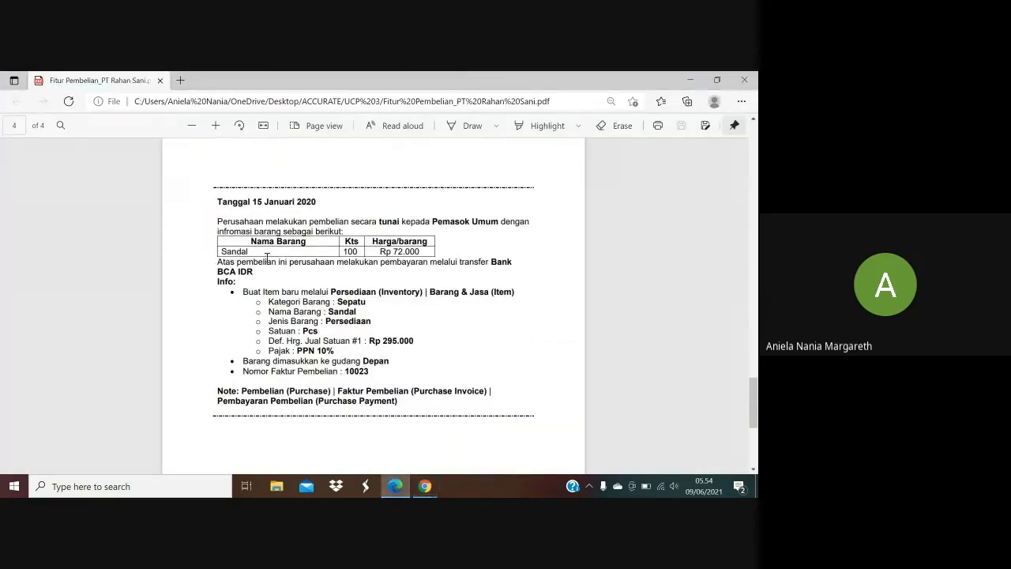
mouse_move(427, 487)
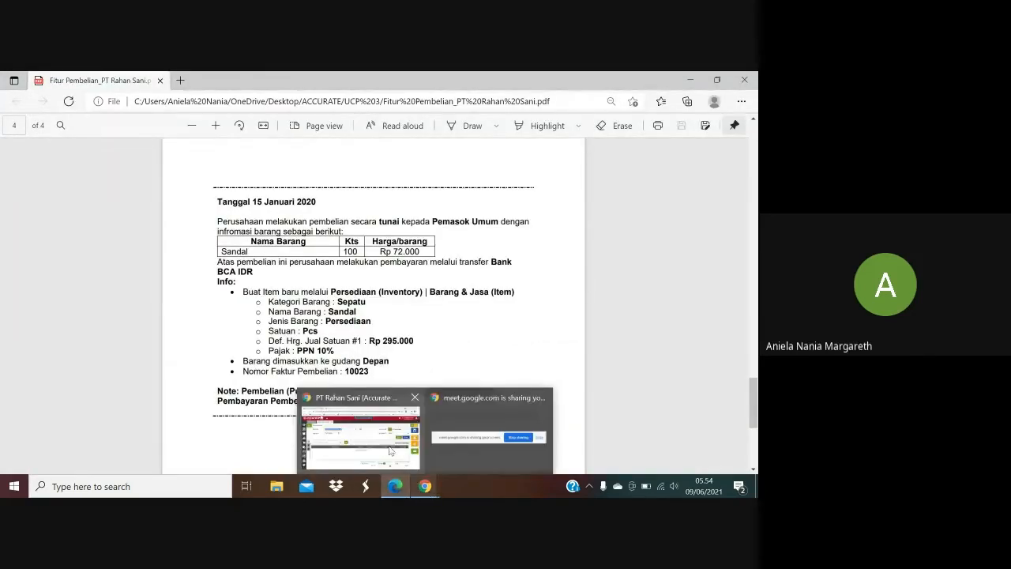
click(361, 434)
click(204, 305)
text(s)
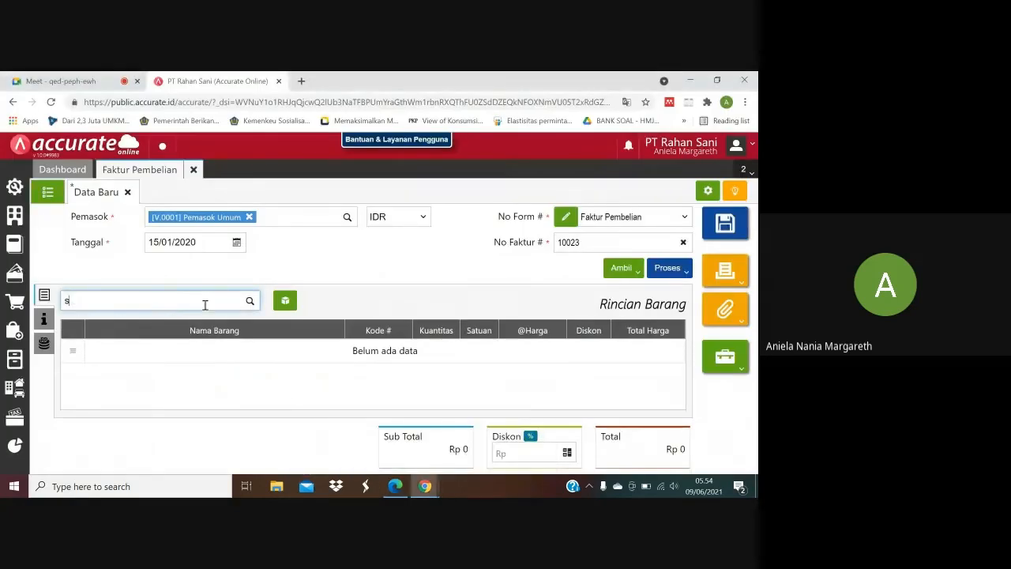
text(andal)
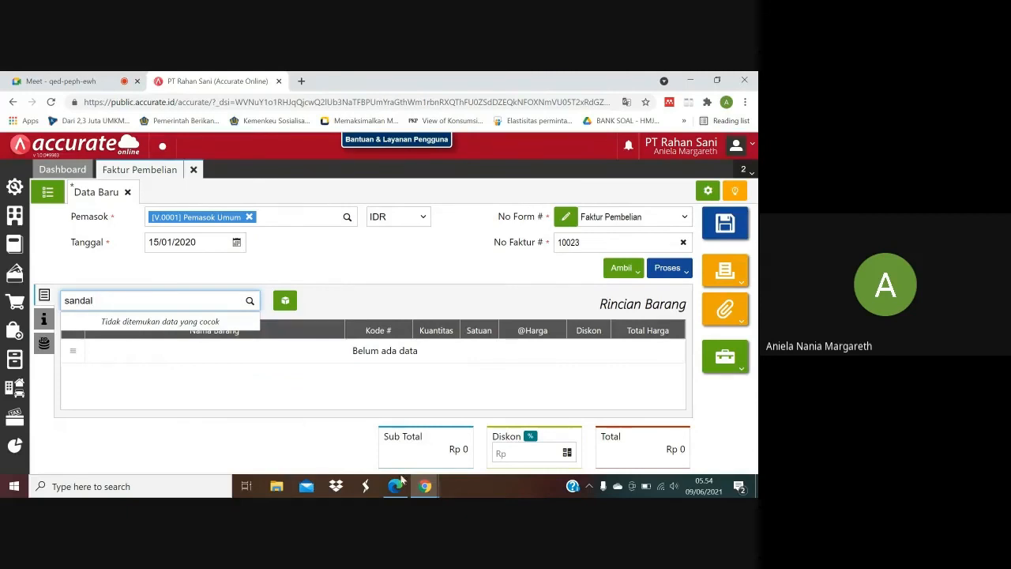
Read the new-item instructions in the purchase PDF and open a new Barang & Jasa record under Persediaan in Accurate Online.
click(395, 431)
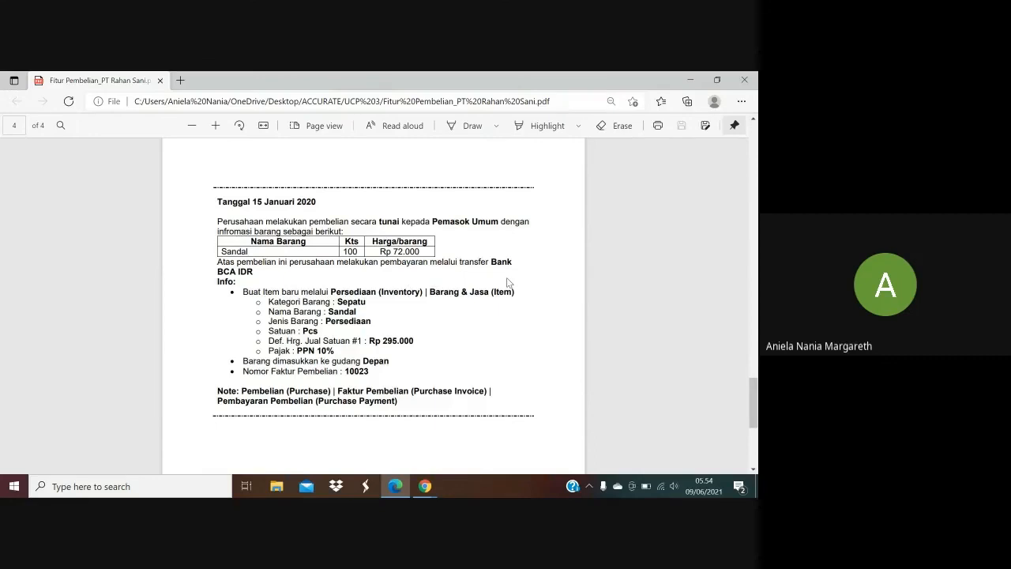
mouse_move(425, 488)
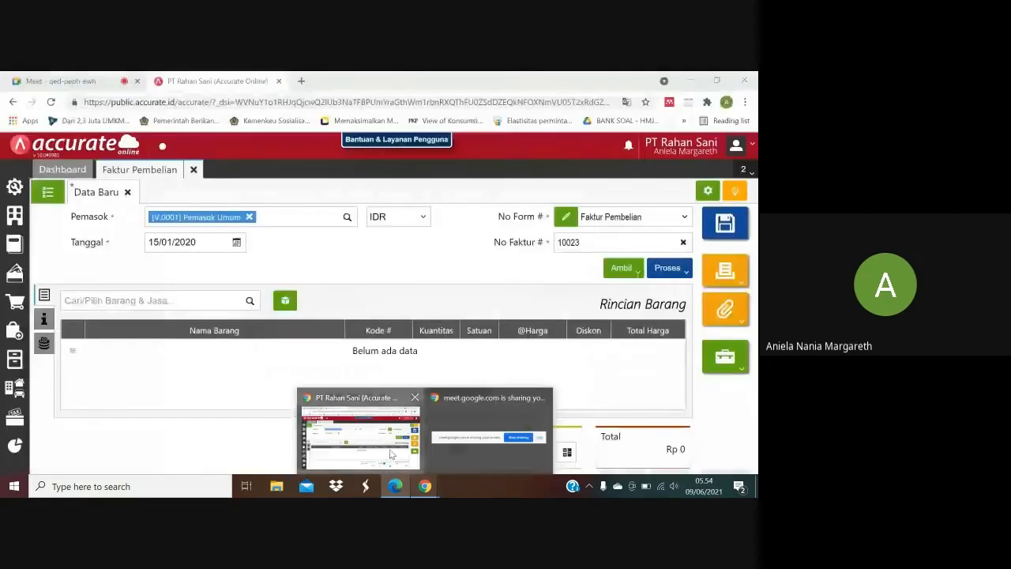
click(361, 429)
click(15, 357)
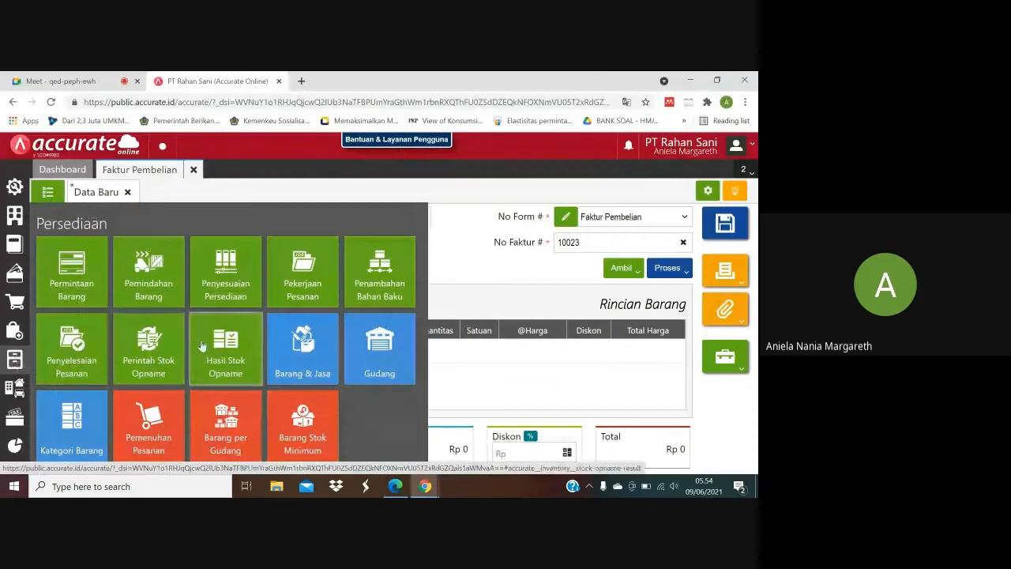
click(276, 347)
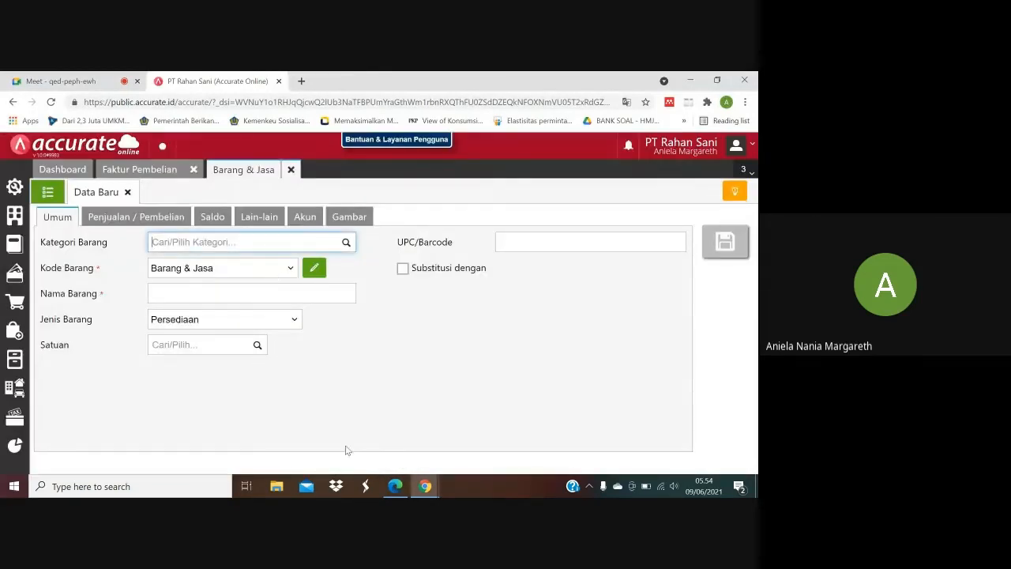
Check the item category in the purchase PDF and set Kategori Barang to Sepatu on the new item.
click(395, 487)
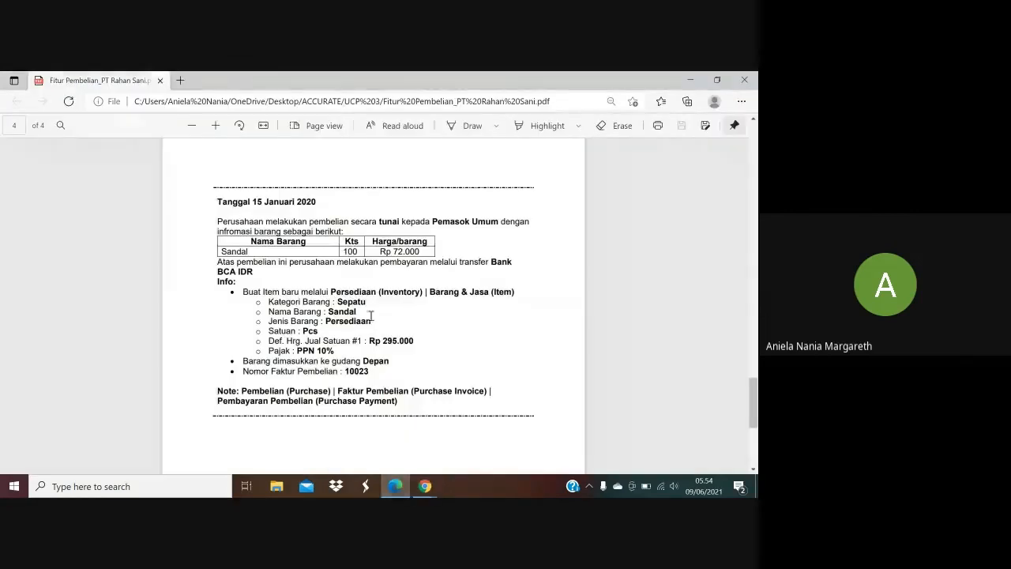
mouse_move(425, 486)
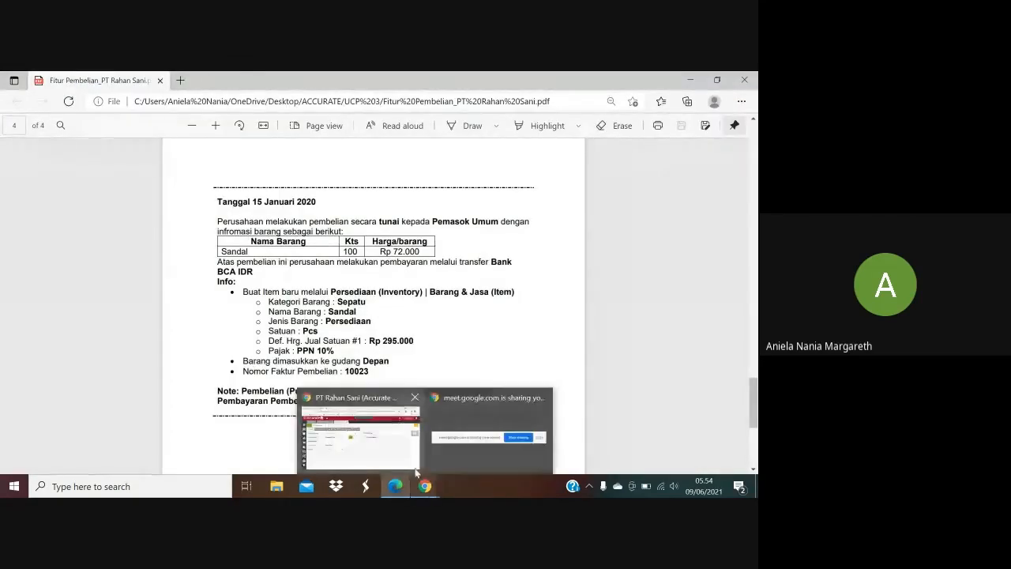
click(400, 454)
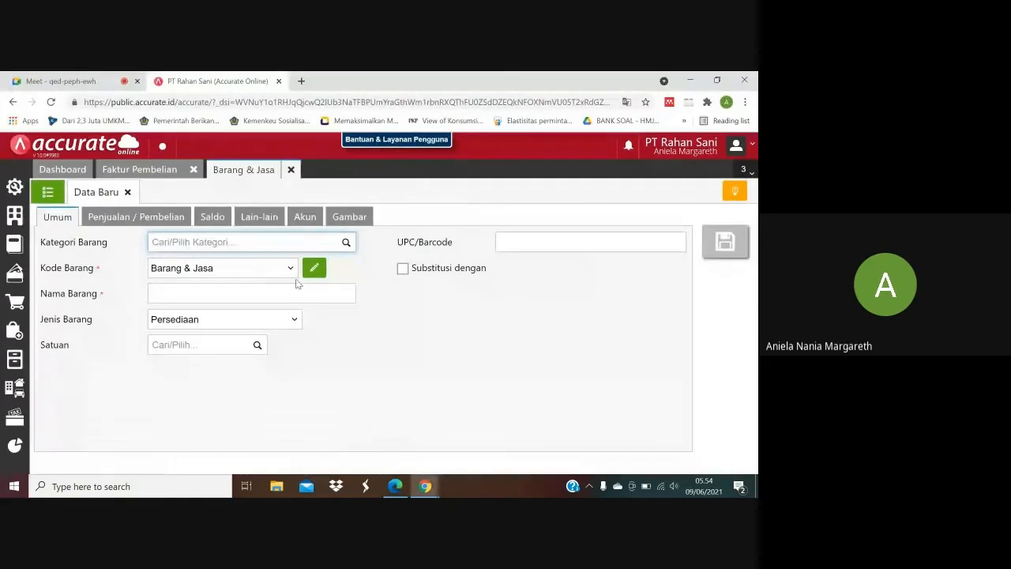
text(Sepatu)
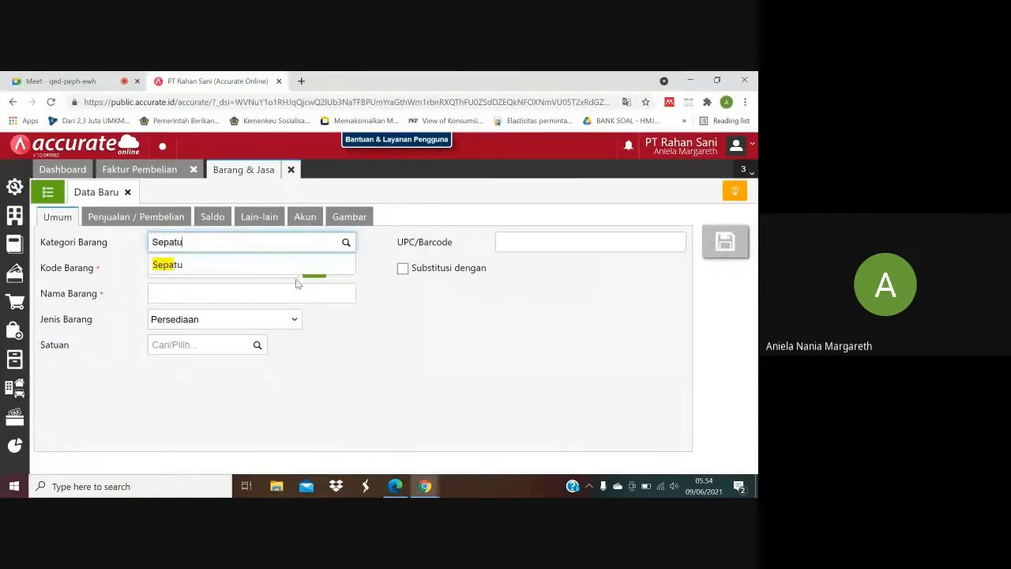
click(281, 267)
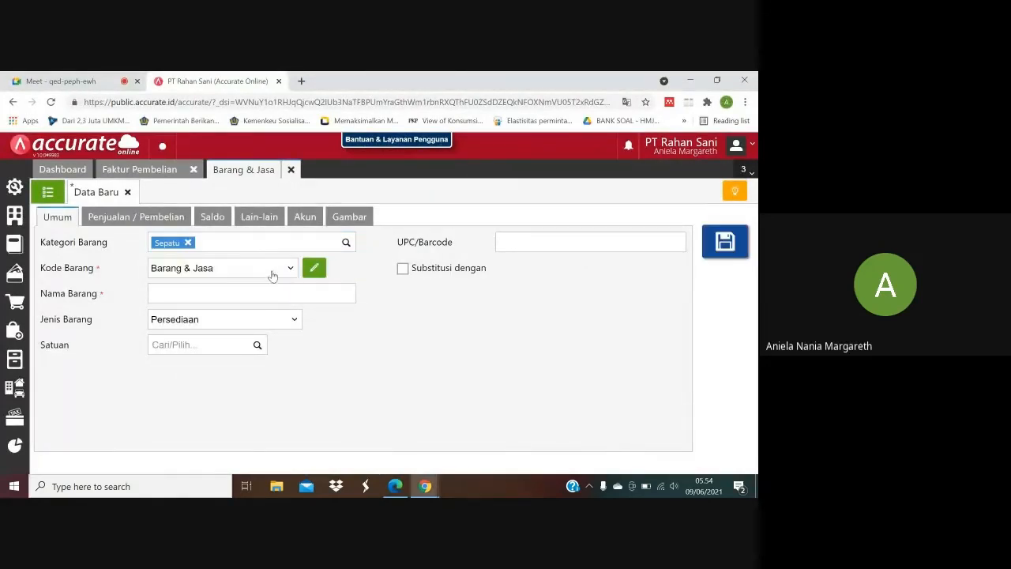
Review the existing item codes in the Barang & Jasa list, turn off automatic numbering and enter I.0007 as Kode Barang.
mouse_move(394, 490)
click(47, 192)
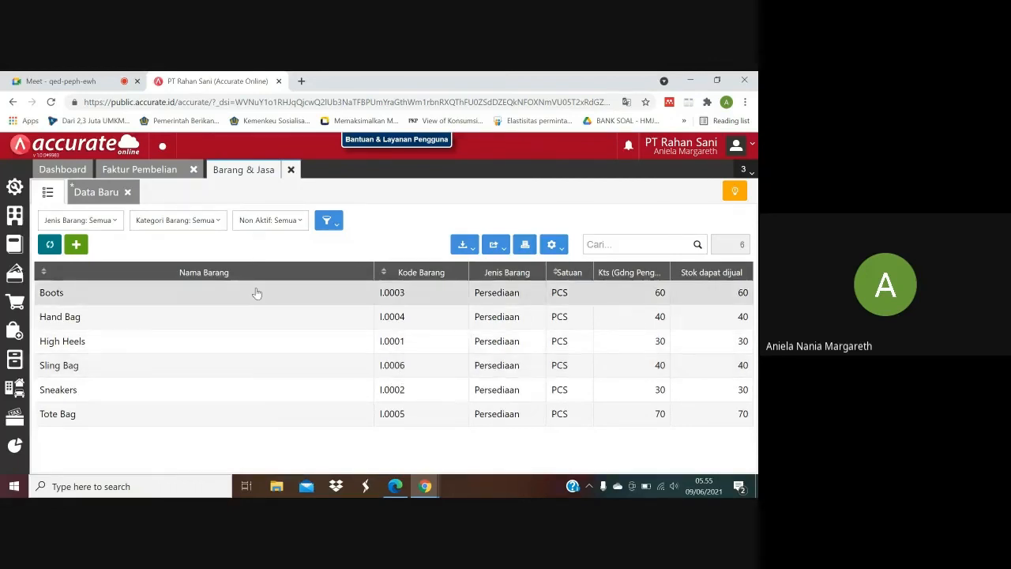
click(99, 195)
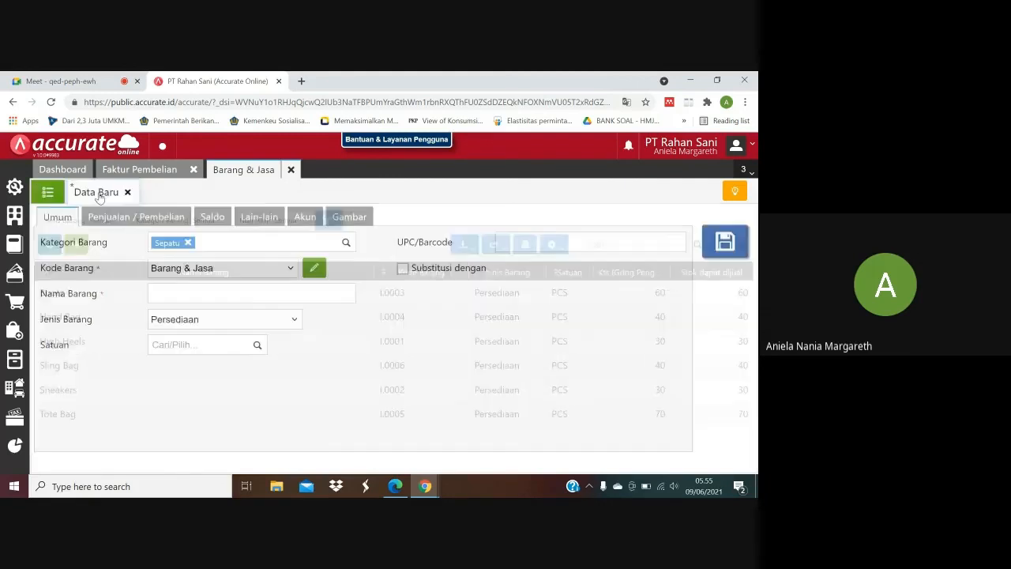
click(229, 295)
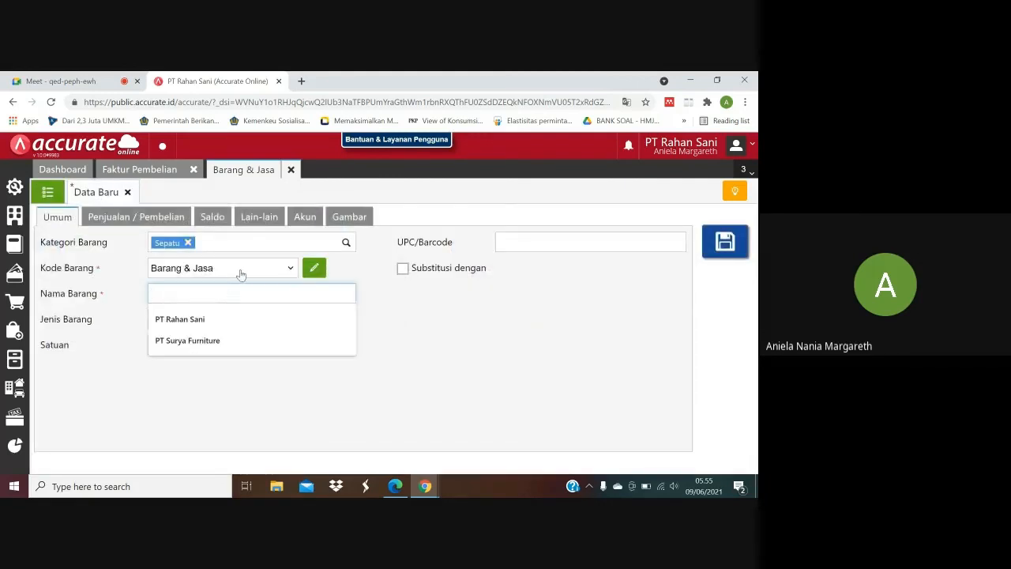
click(314, 272)
click(188, 270)
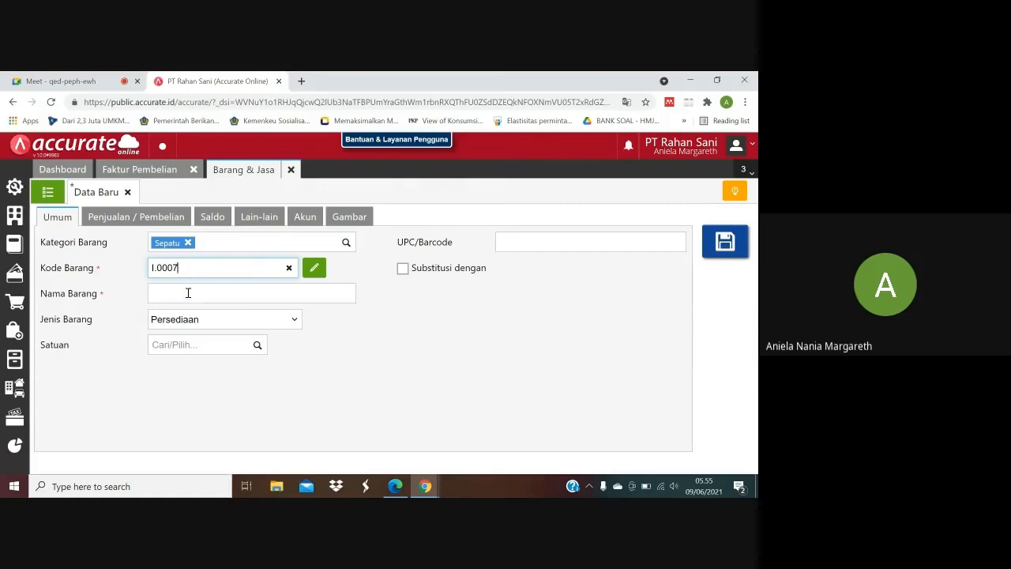
Check the item name in the purchase PDF and enter Sandal as Nama Barang on the new item.
click(395, 486)
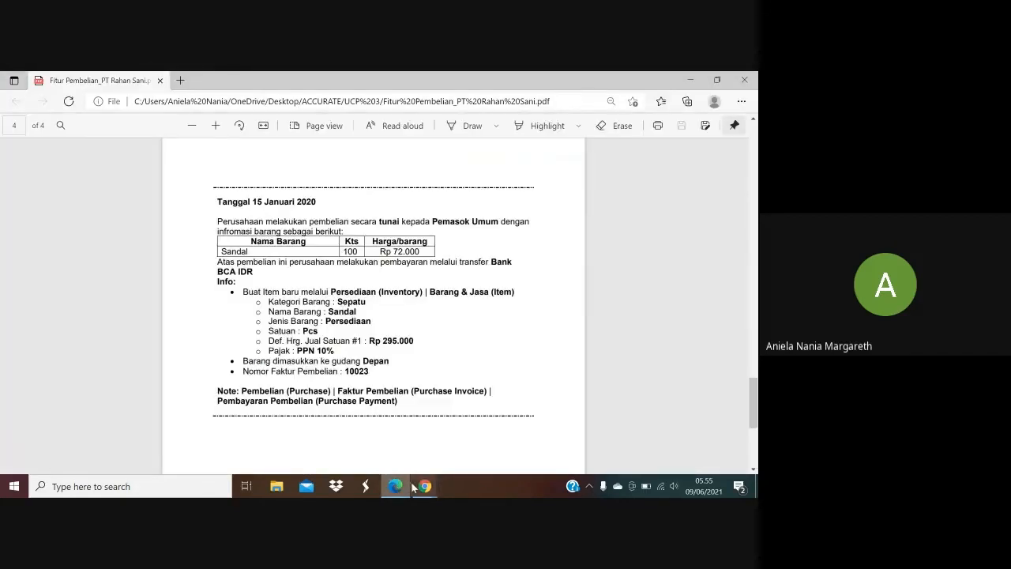
mouse_move(426, 487)
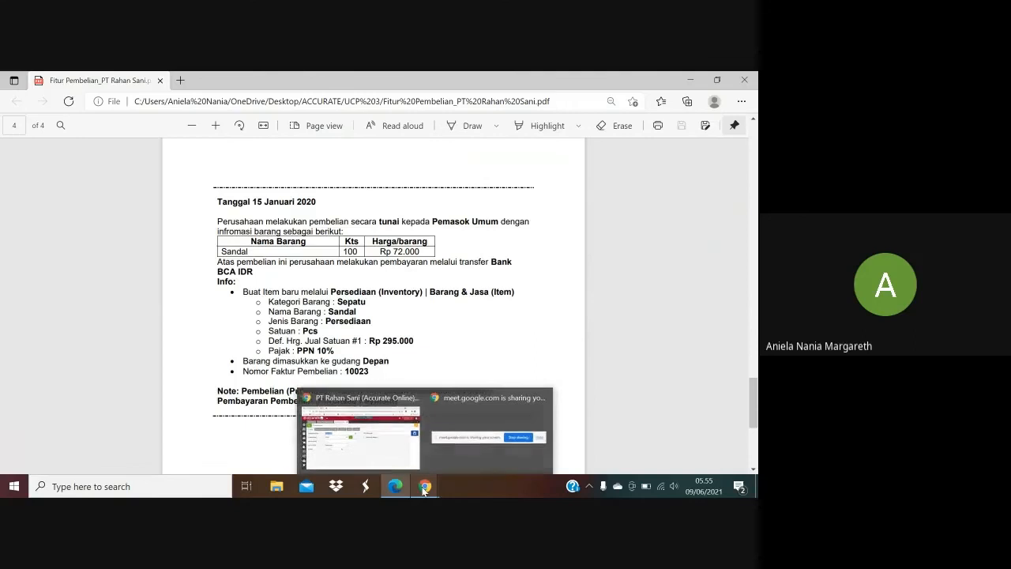
click(380, 444)
click(256, 297)
text(Sandal)
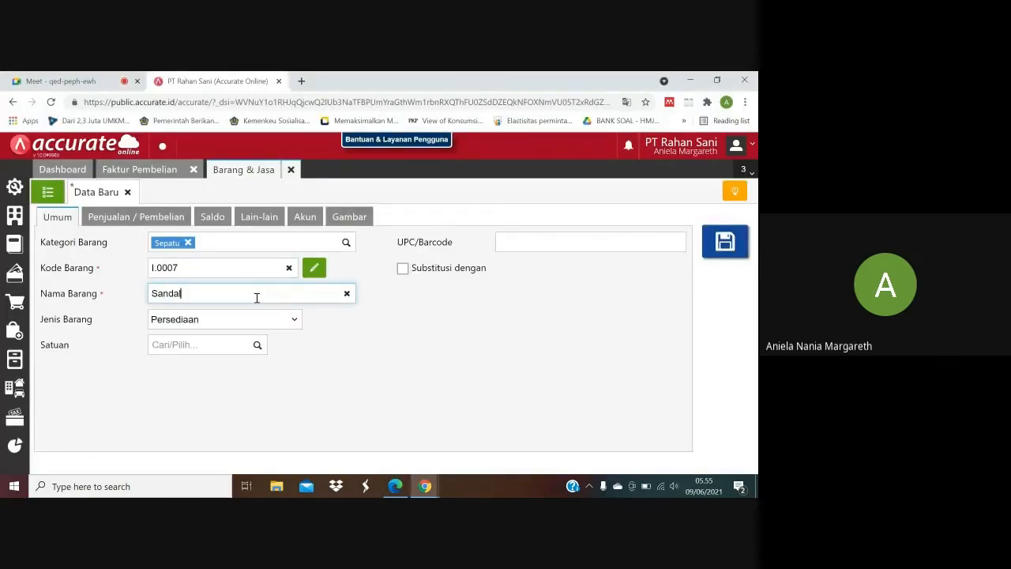
Set the new item's Satuan to PCS, as given in the purchase PDF.
click(396, 486)
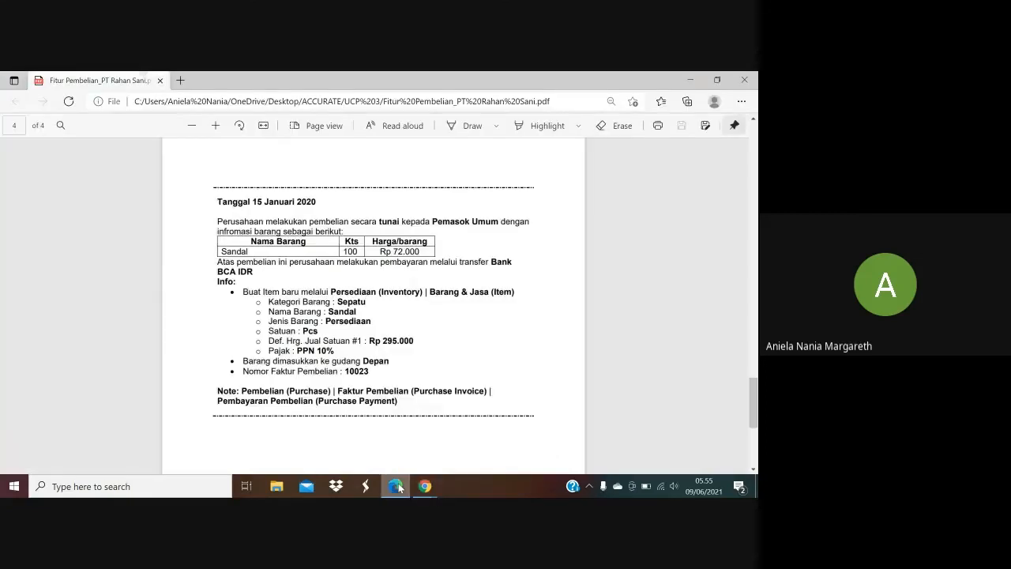
click(399, 487)
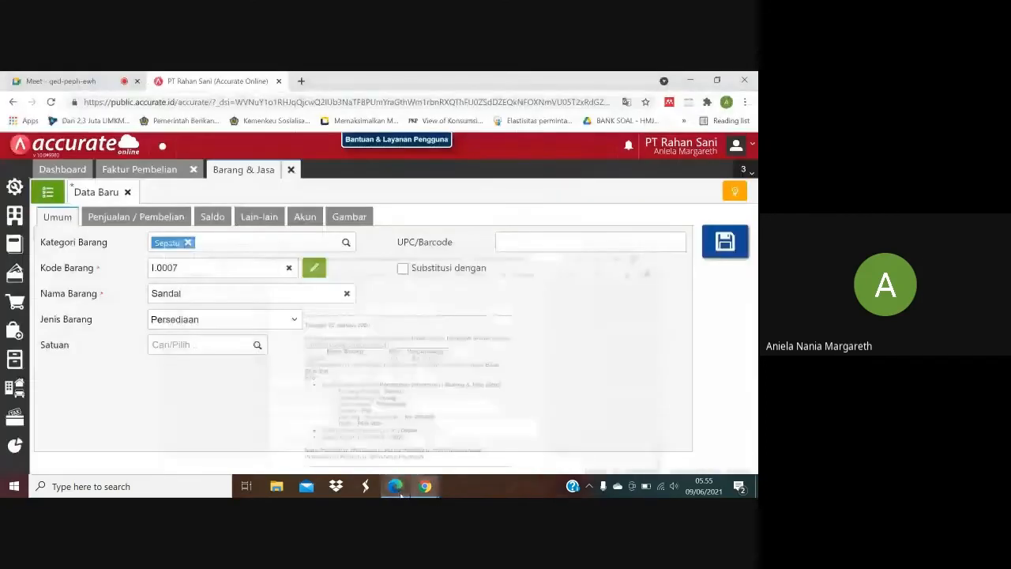
click(256, 344)
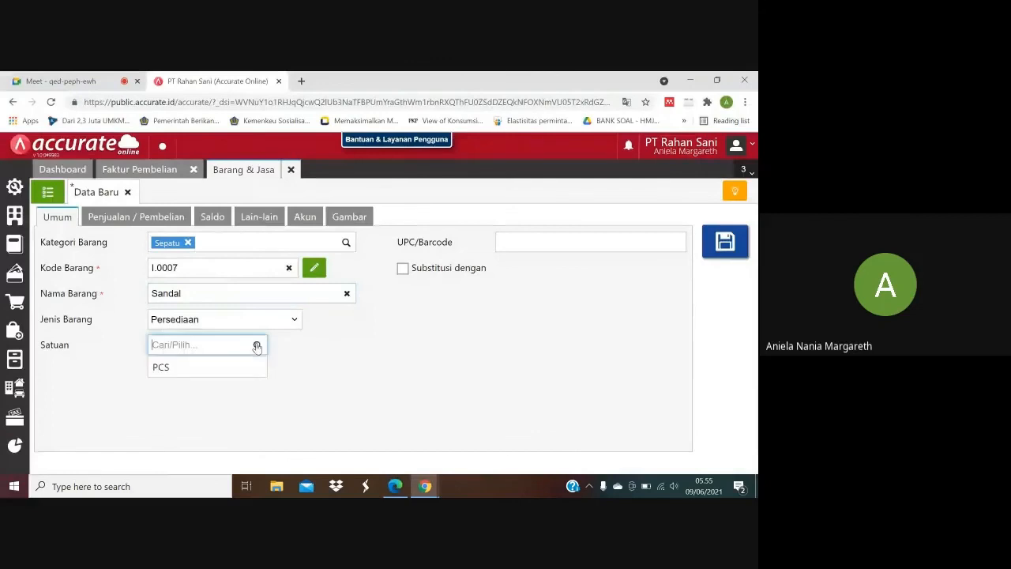
click(231, 369)
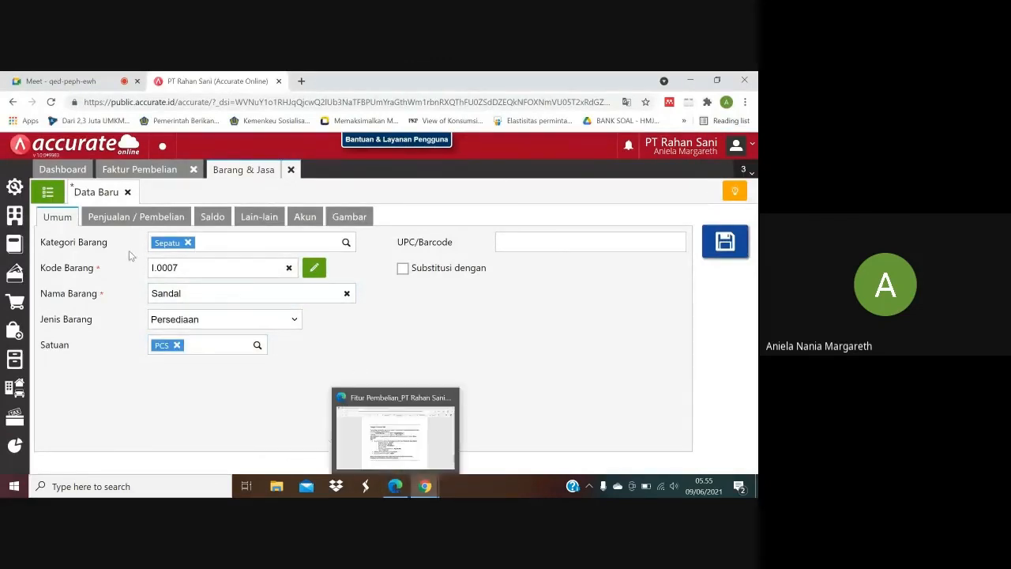
click(53, 201)
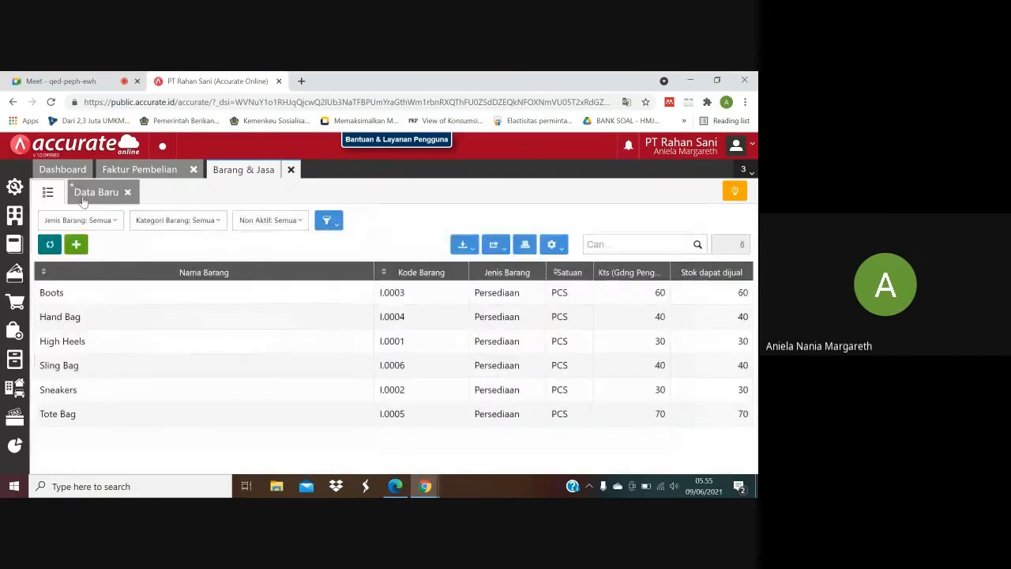
click(90, 199)
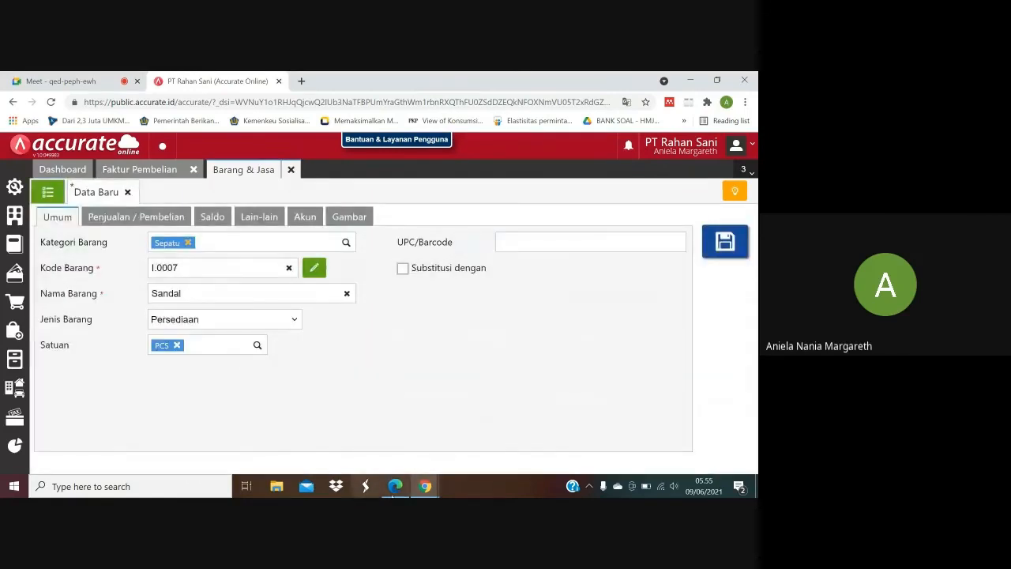
Check the selling price in the purchase PDF and set Def. Hrg. Jual Satuan #1 to 295.000 in the item's sales information.
click(395, 486)
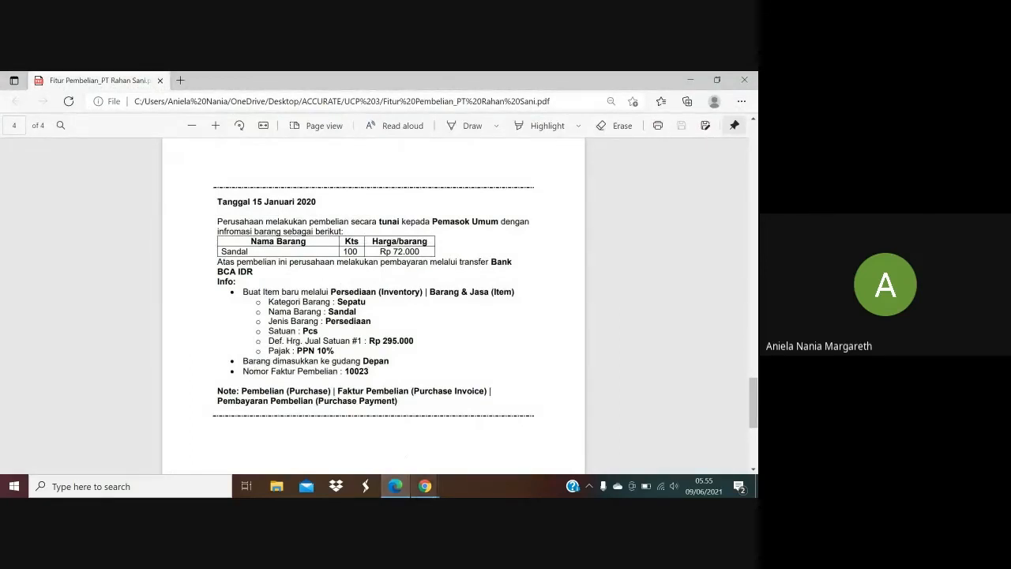
mouse_move(425, 486)
click(389, 453)
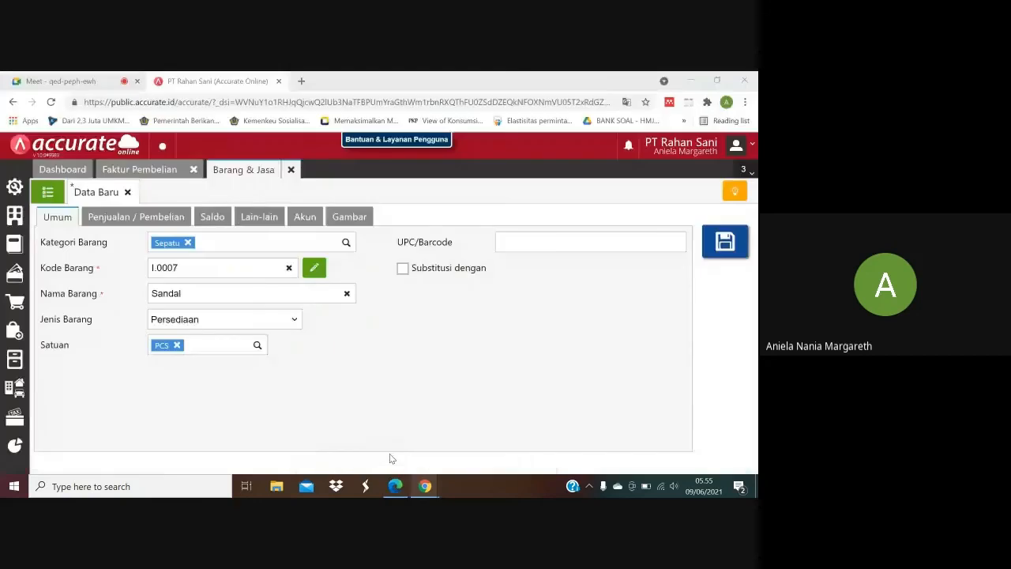
click(161, 219)
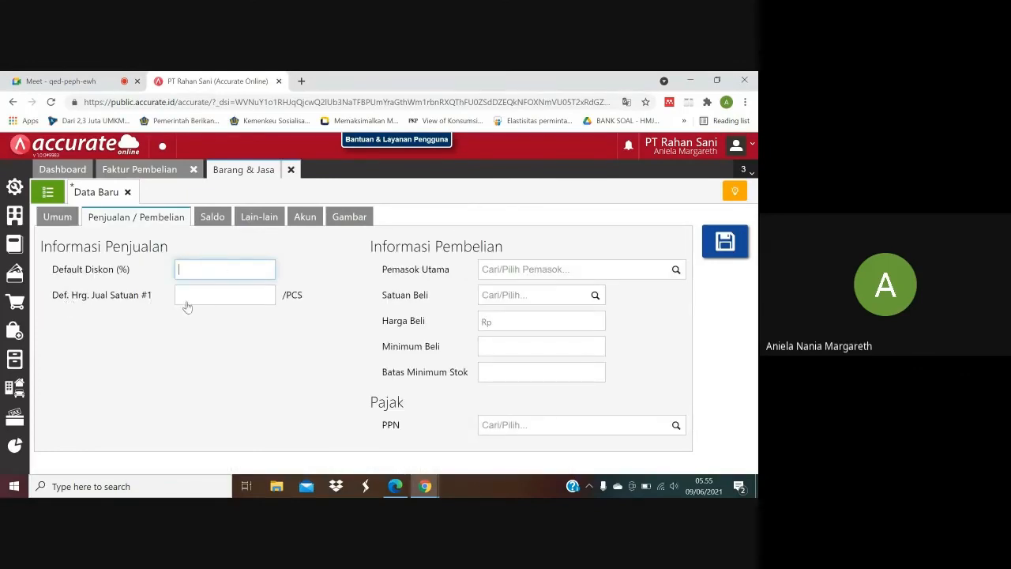
click(395, 486)
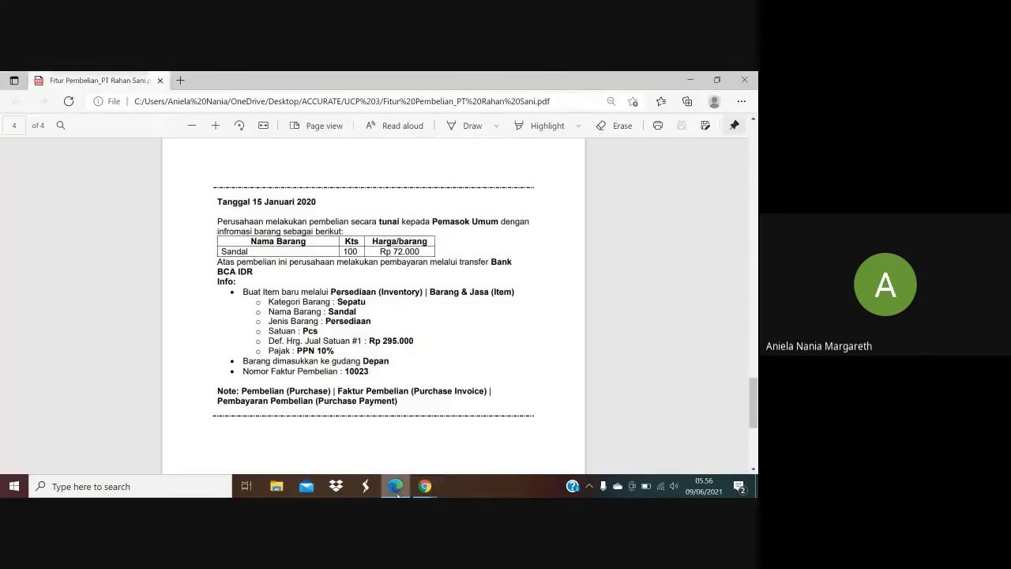
click(425, 486)
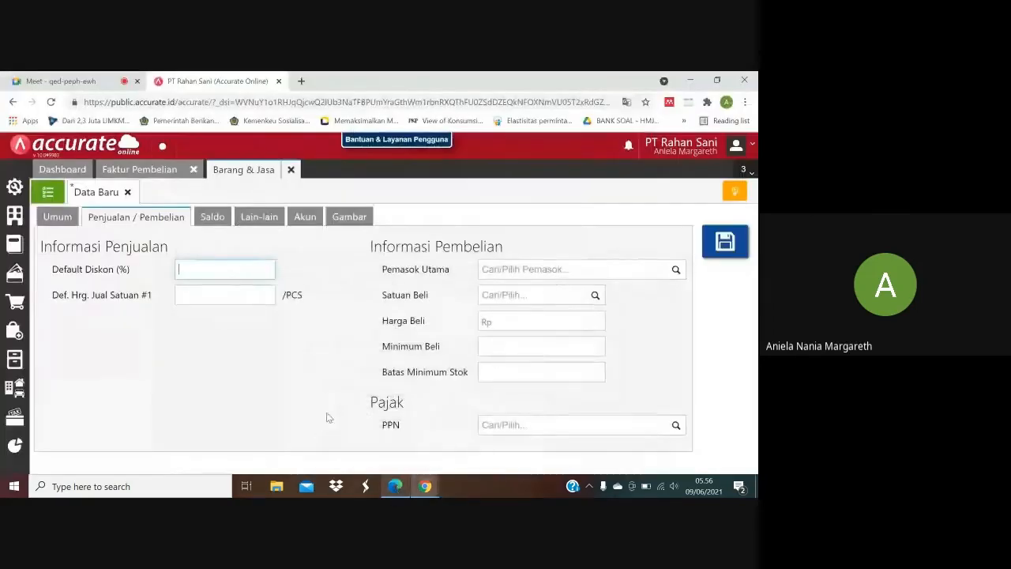
click(235, 295)
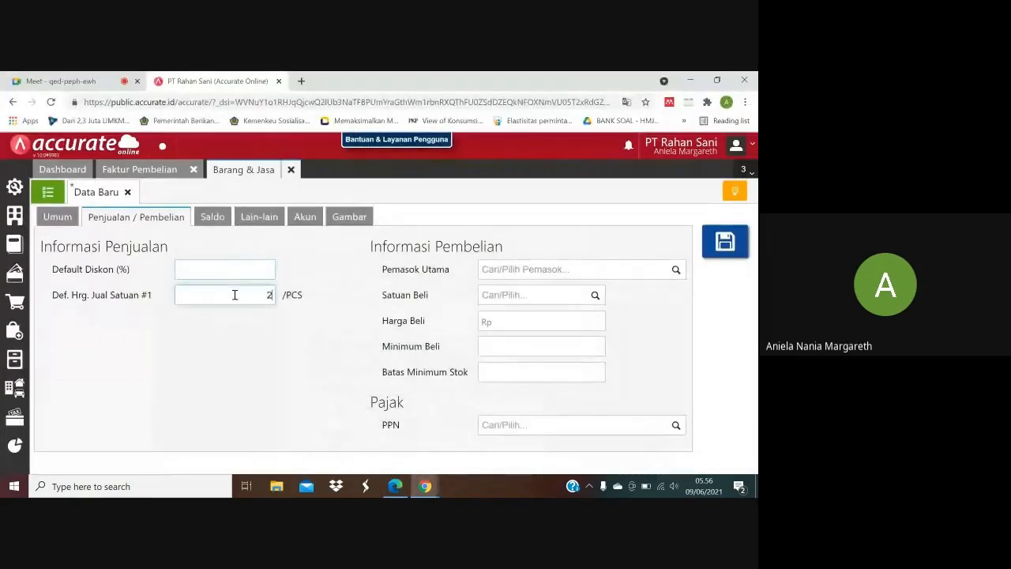
text(295.000)
Check the tax in the purchase PDF, set the item's PPN to Pajak Pertambahan Nilai (PPN 10%) and save the item.
click(395, 486)
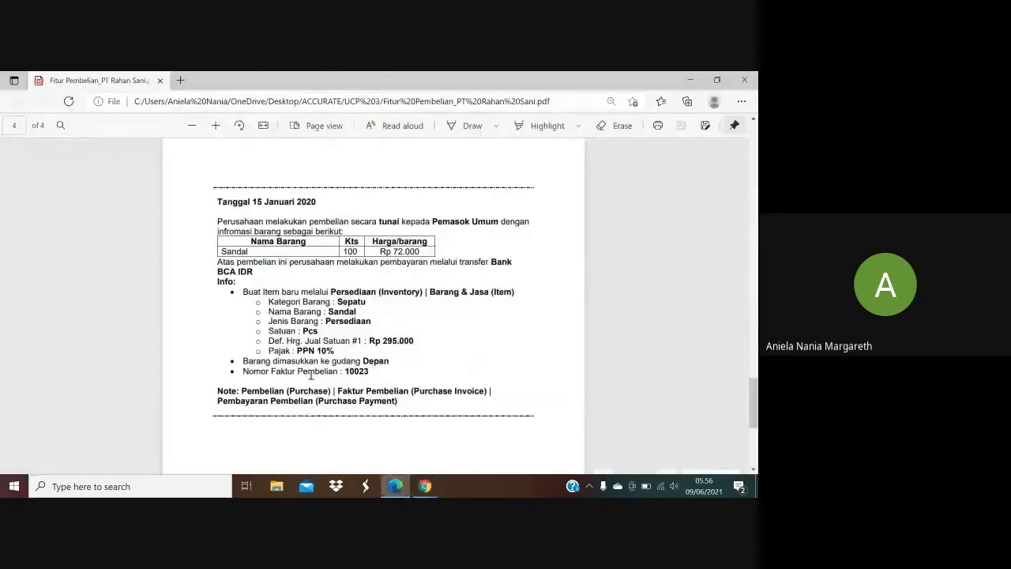
click(397, 486)
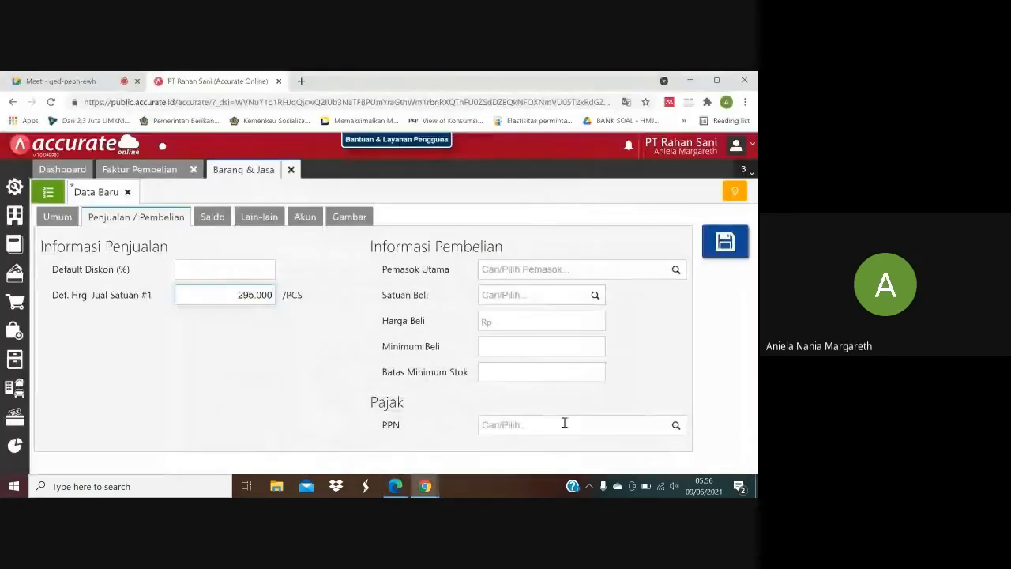
click(633, 426)
click(677, 429)
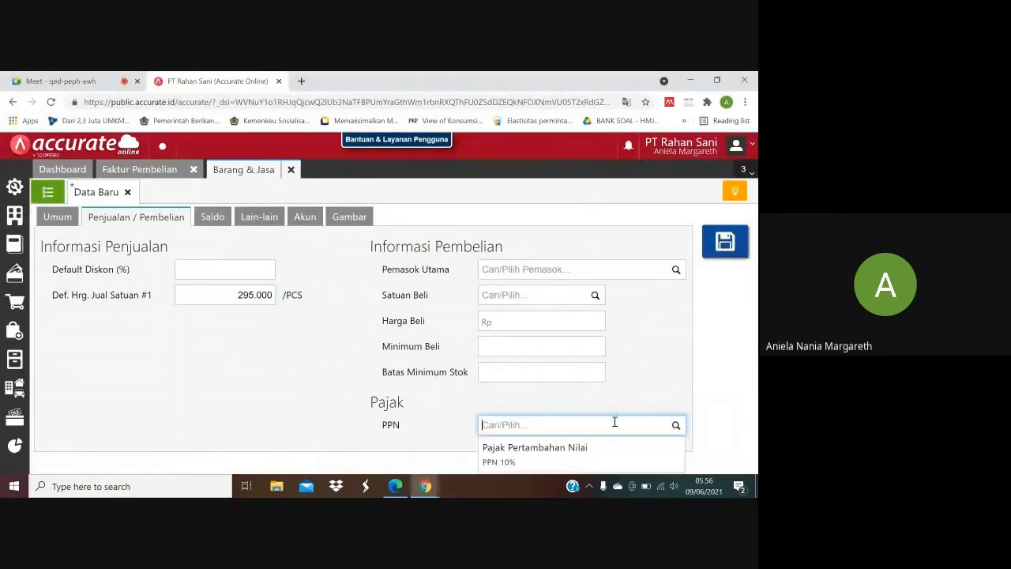
click(574, 456)
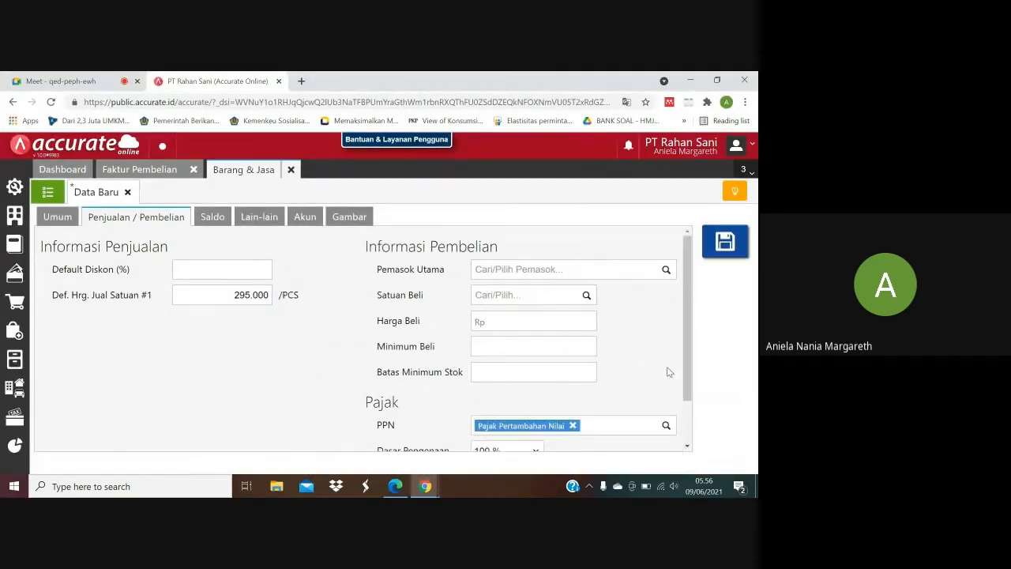
mouse_move(688, 385)
mouse_down()
mouse_move(688, 419)
mouse_move(688, 403)
mouse_up()
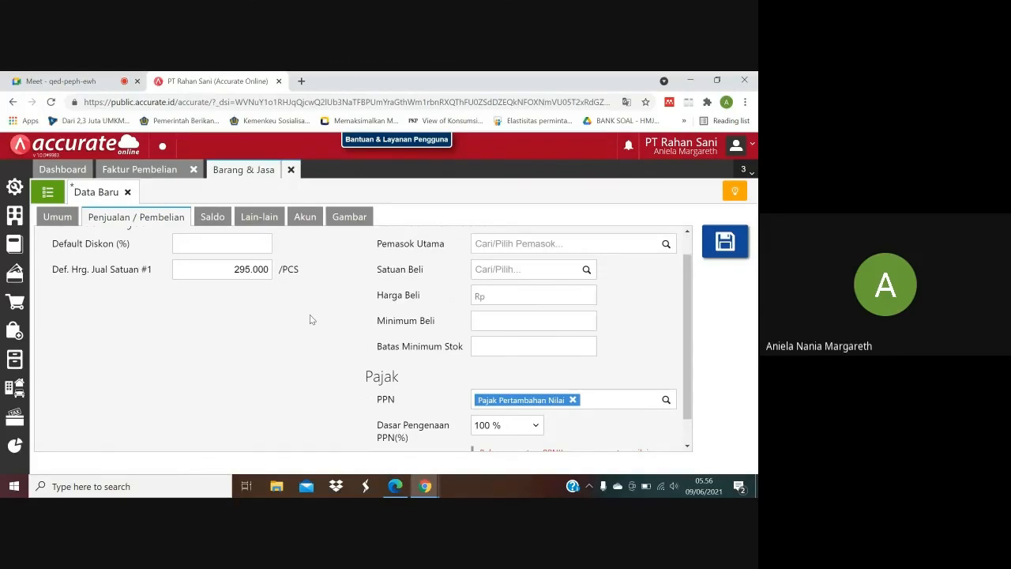
click(716, 247)
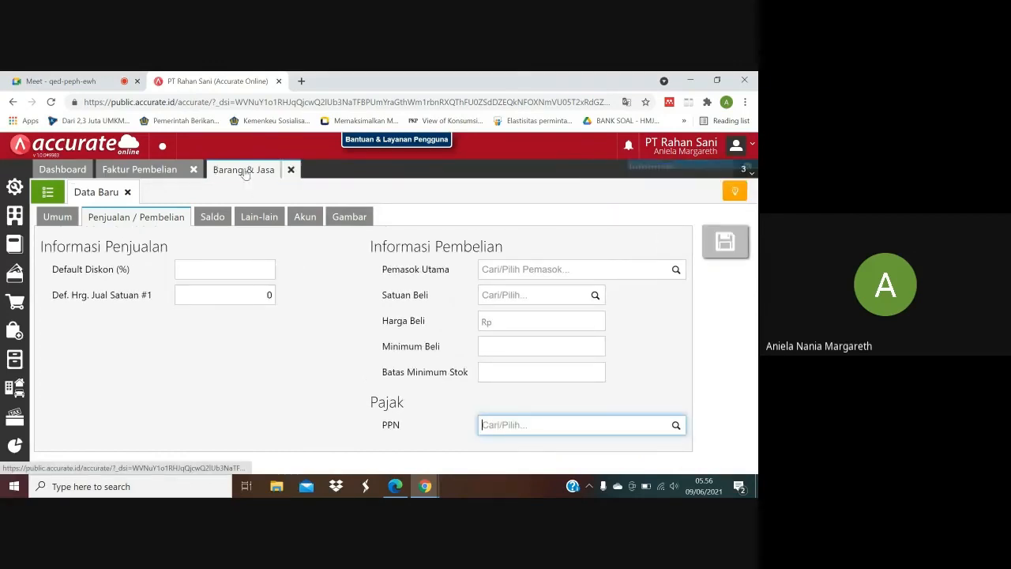
Close Barang & Jasa and add the Sandal item to the 15/01/2020 Faktur Pembelian.
click(291, 172)
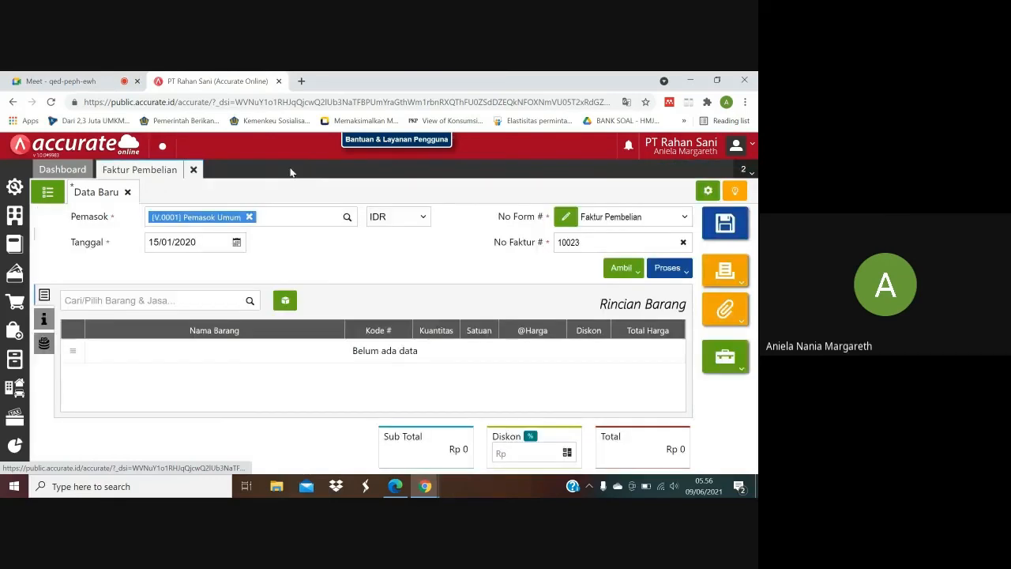
click(250, 305)
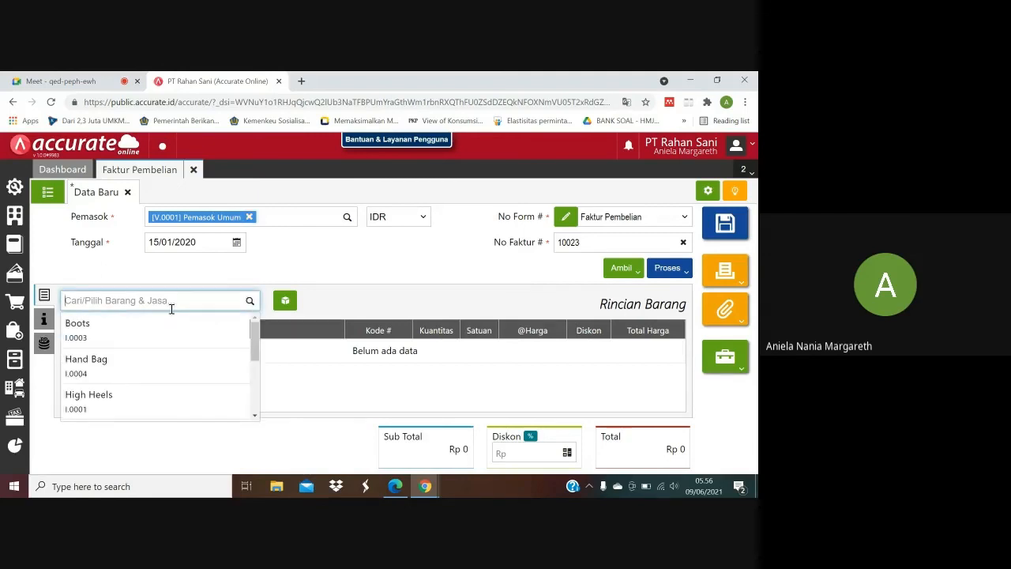
text(sandal)
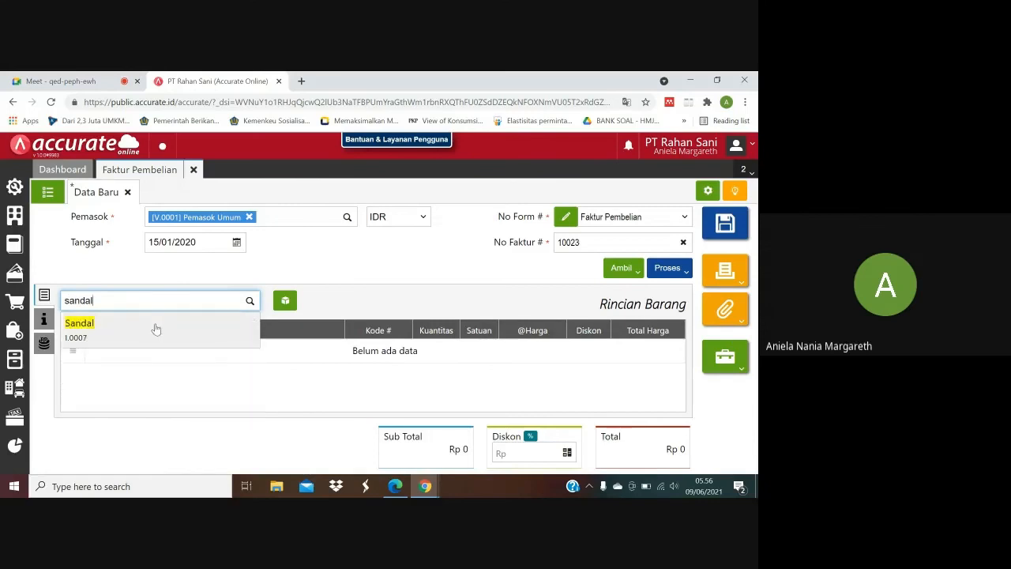
click(155, 326)
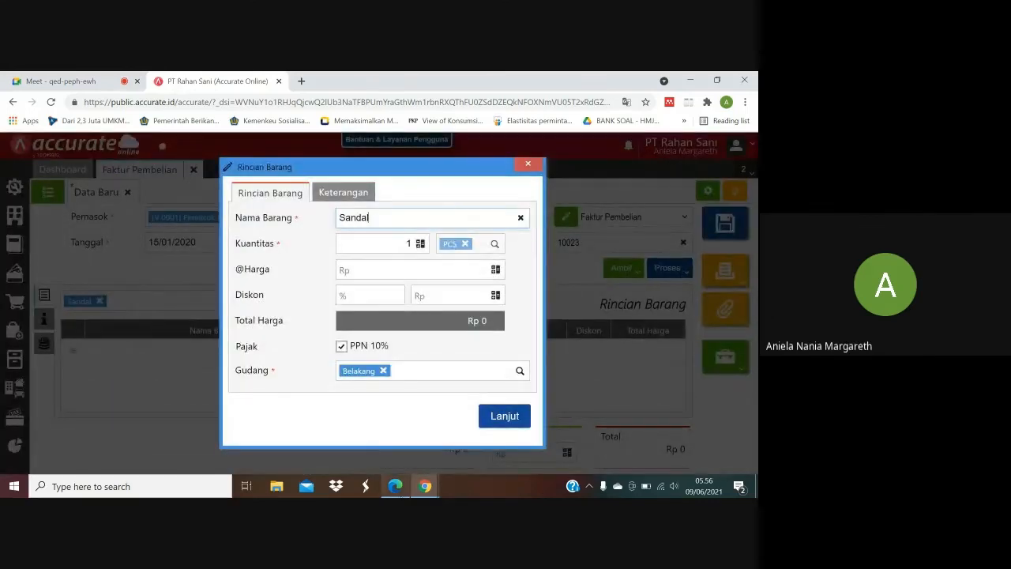
Check the quantity in the purchase PDF and set Kuantitas to 100 for the Sandal line.
click(395, 485)
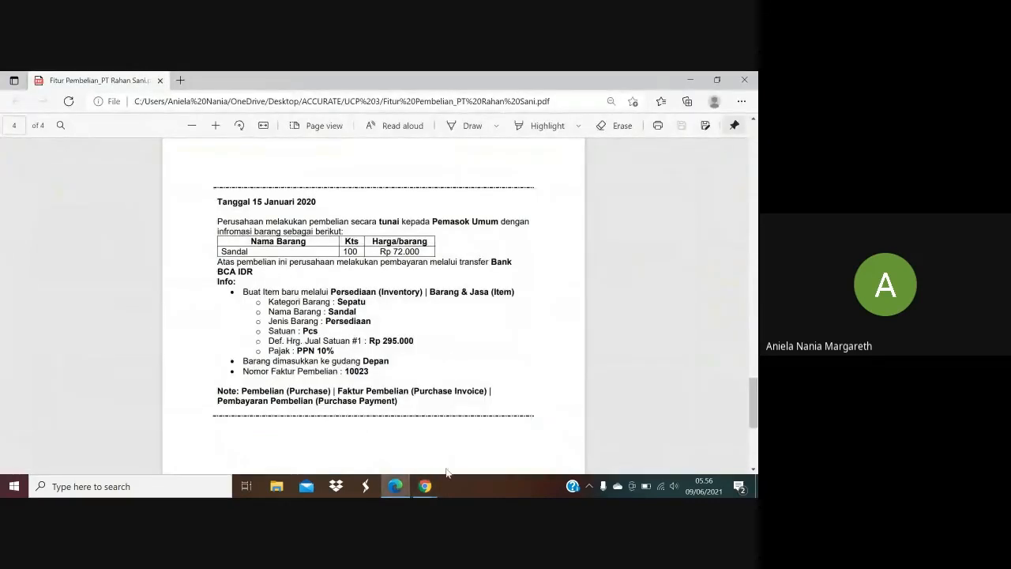
mouse_move(426, 485)
click(359, 435)
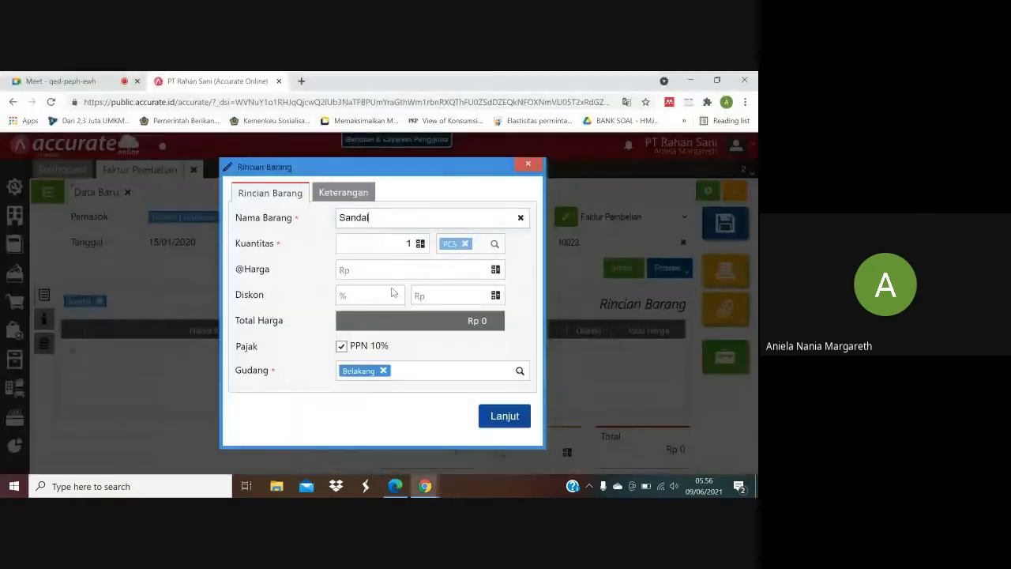
click(415, 246)
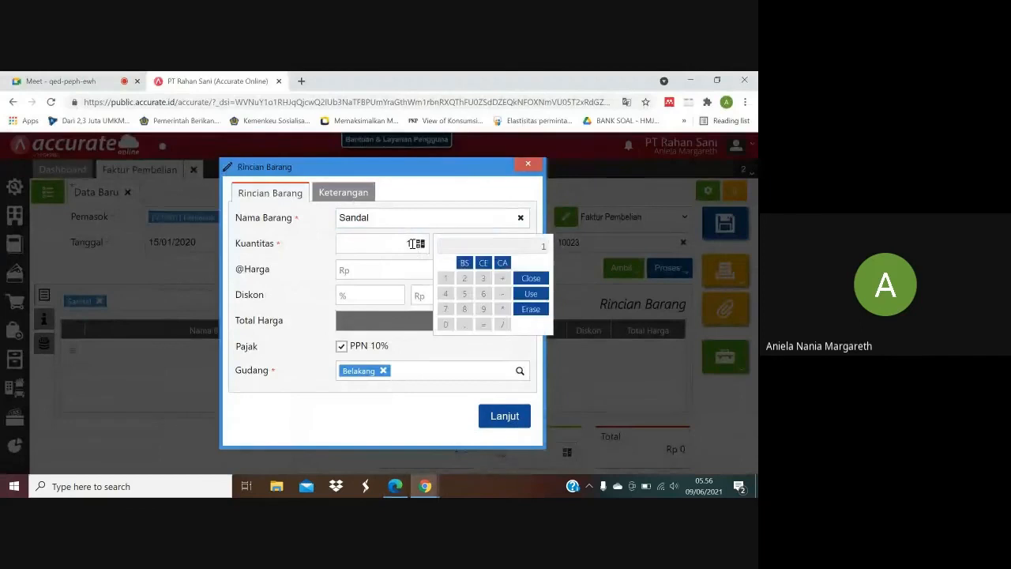
click(411, 243)
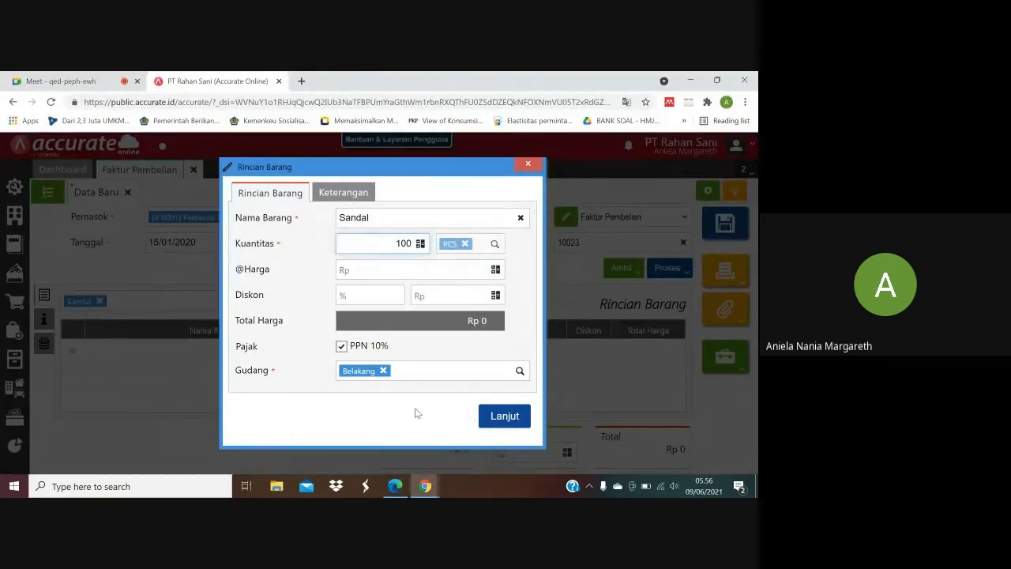
click(395, 486)
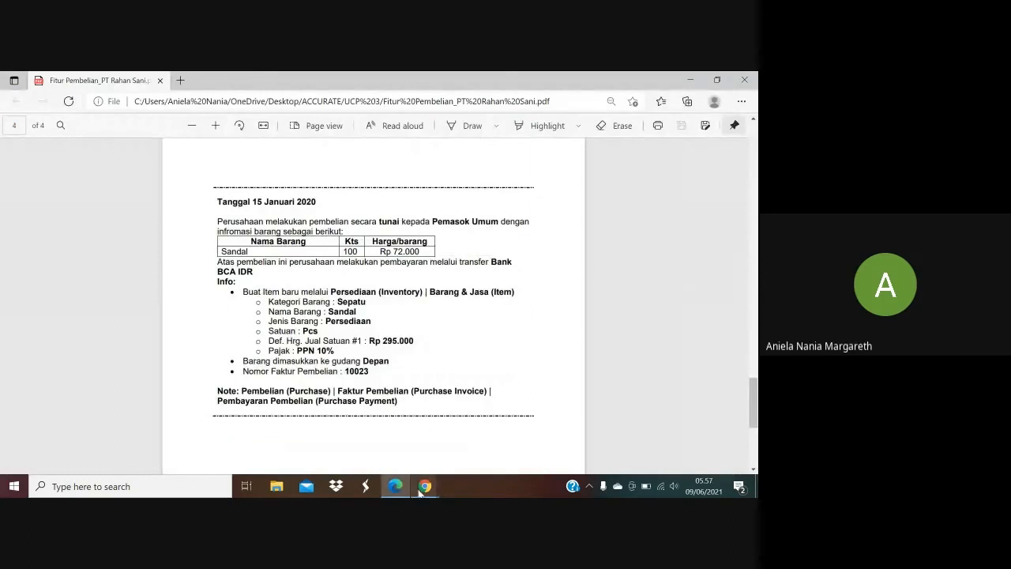
mouse_move(425, 489)
click(386, 450)
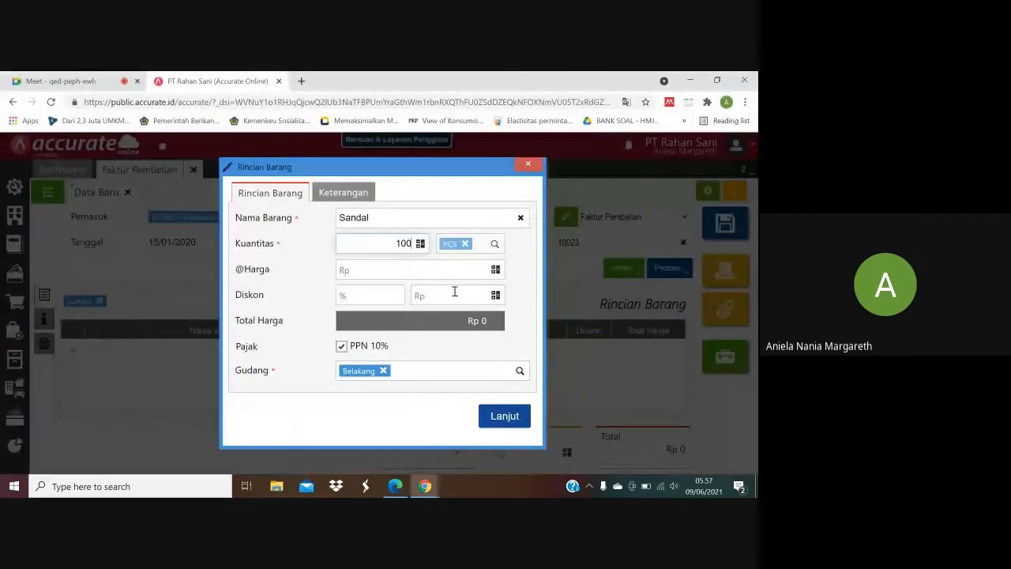
click(468, 269)
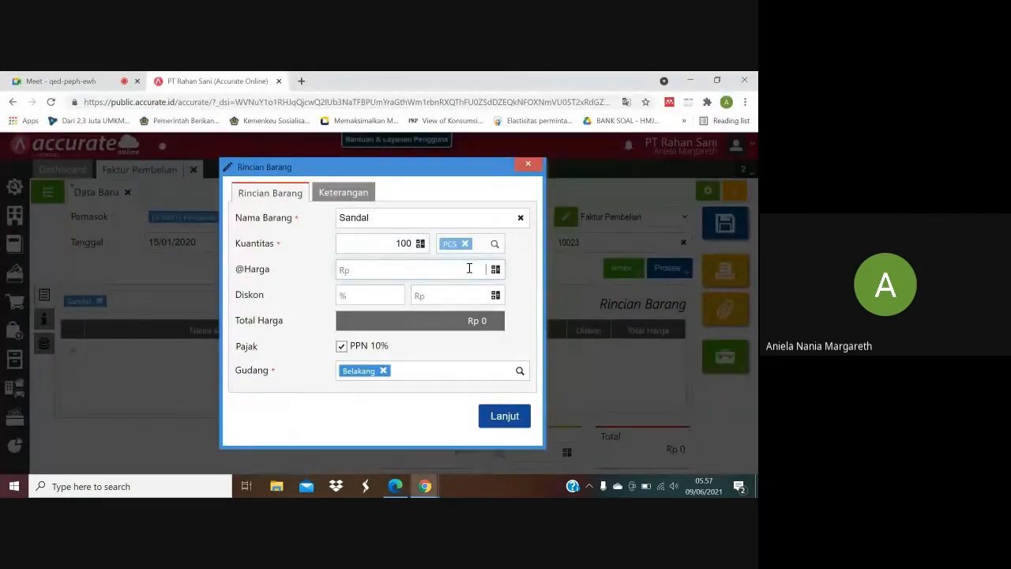
text(72.000)
Check the warehouse in the purchase PDF and set Gudang to Depan for the Sandal line.
click(395, 485)
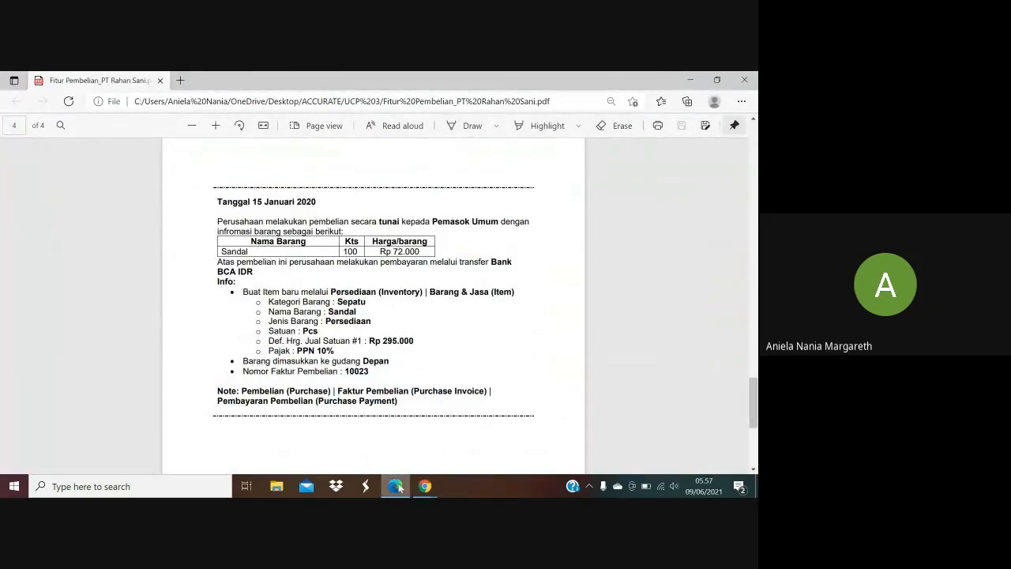
mouse_move(425, 486)
click(387, 448)
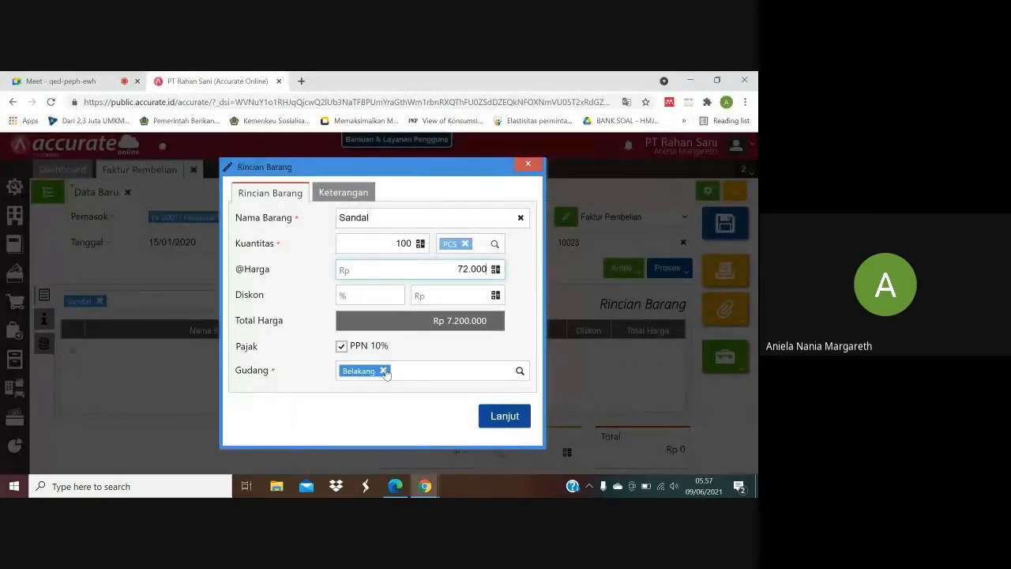
click(384, 371)
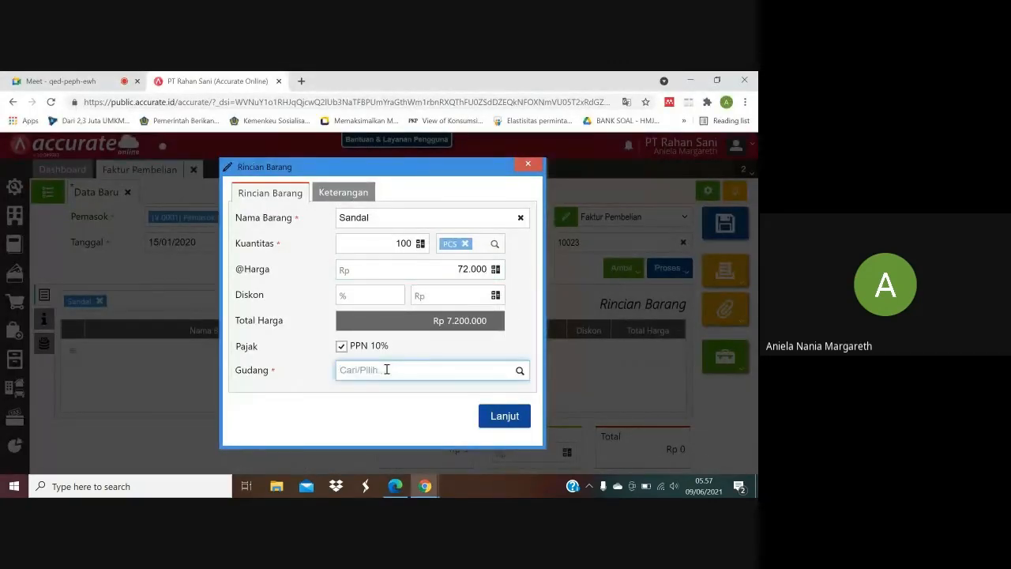
text(Depan)
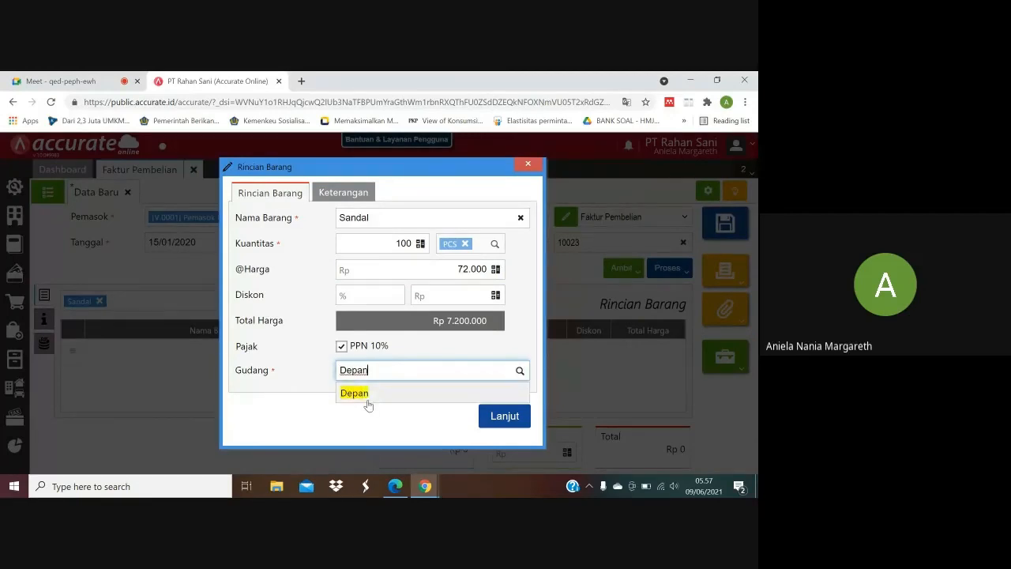
click(367, 403)
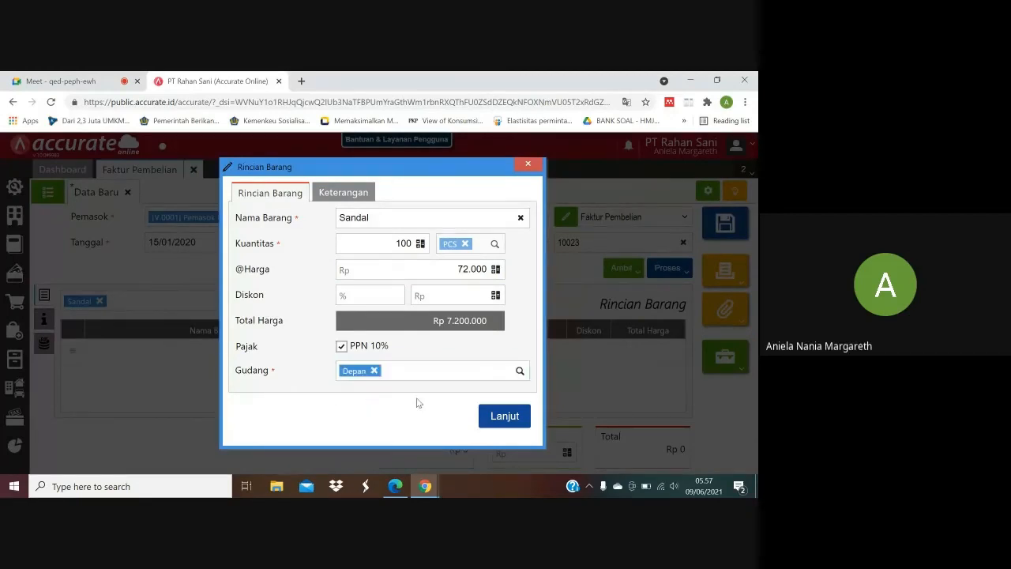
Review the Sandal purchase details in the PDF and add the completed item line to the Faktur Pembelian.
click(395, 486)
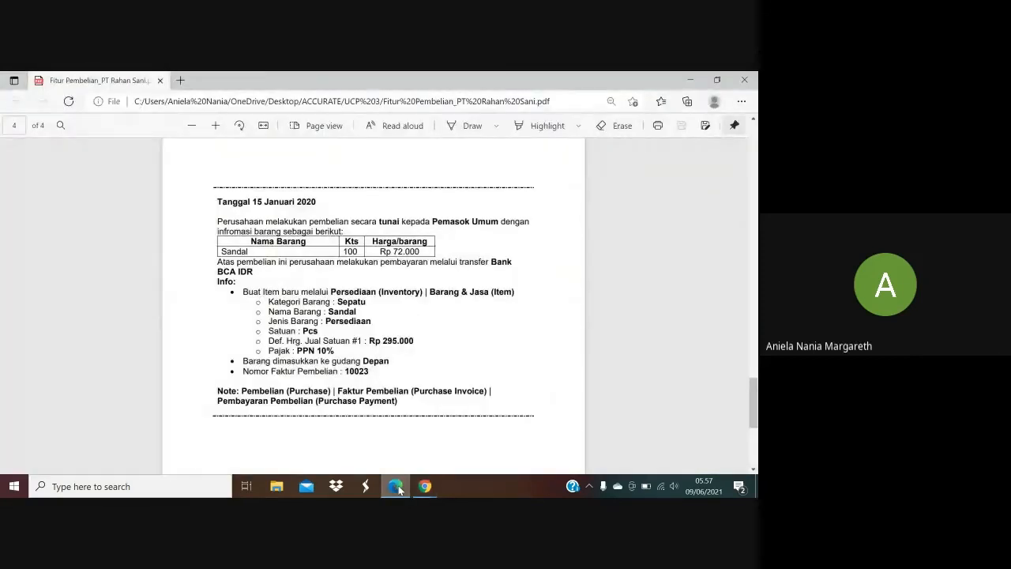
click(395, 486)
click(397, 486)
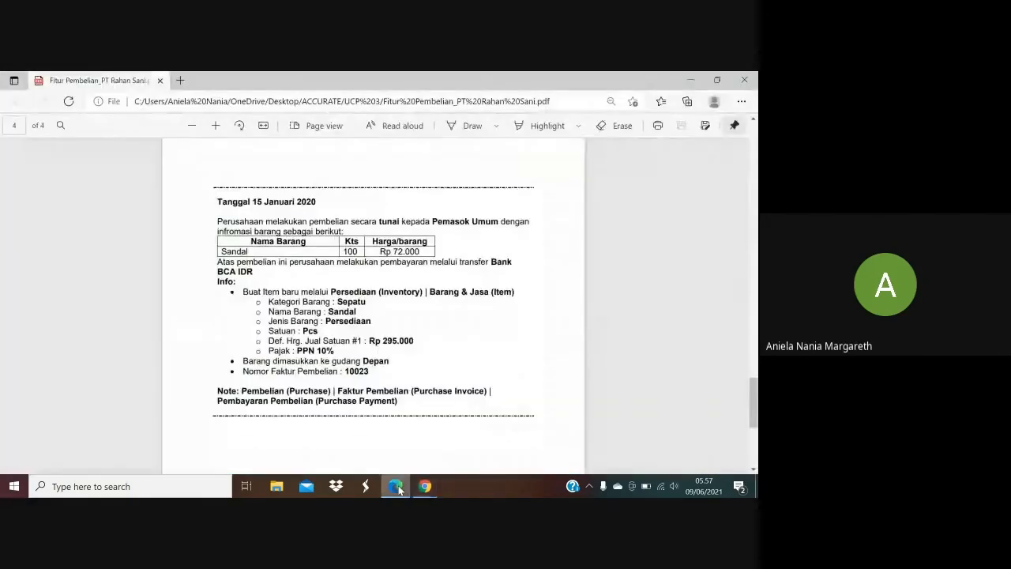
click(397, 486)
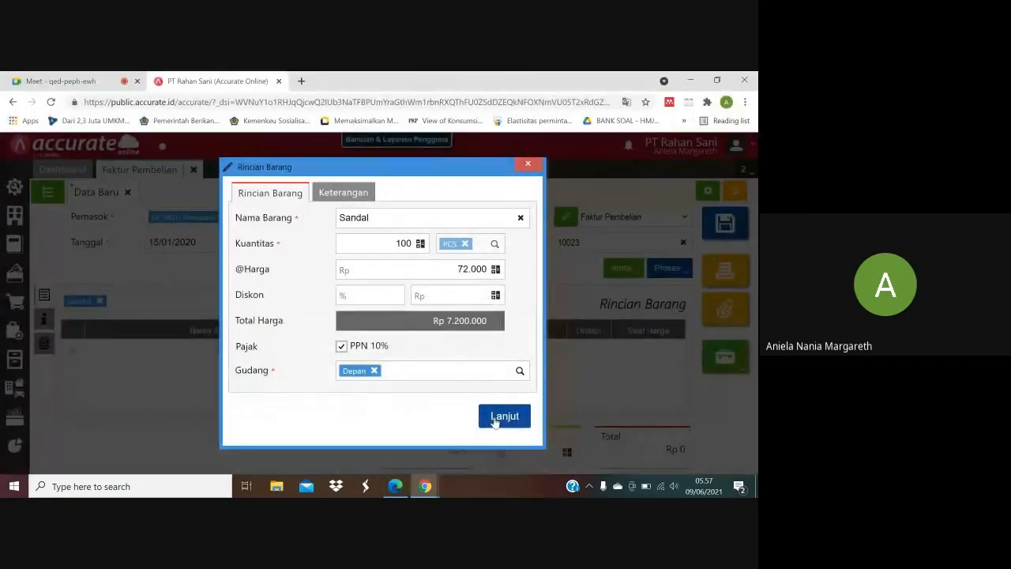
click(498, 419)
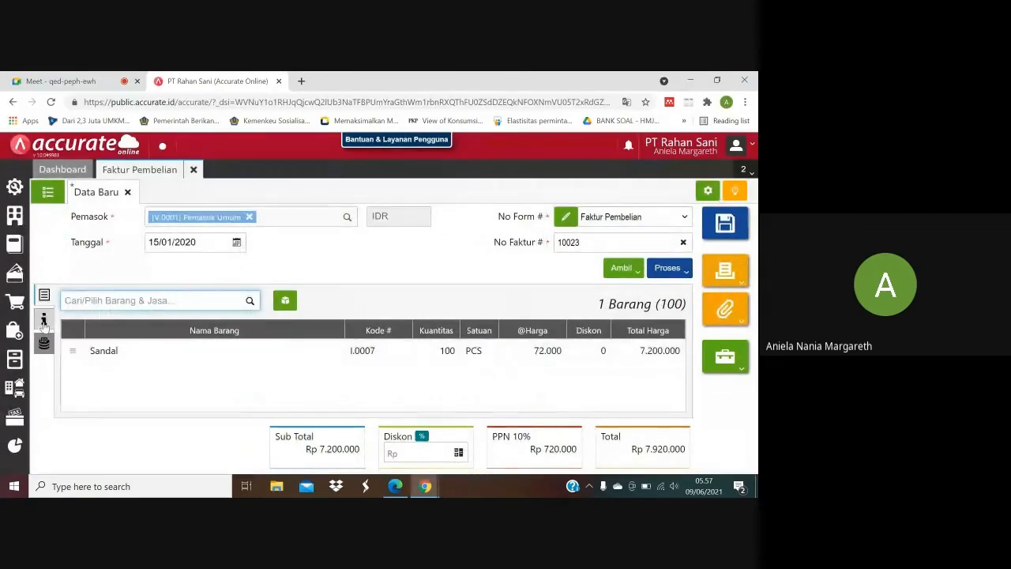
Check the transaction date in the purchase PDF and set the invoice's Tgl Pengiriman to 15/01/2020.
click(45, 318)
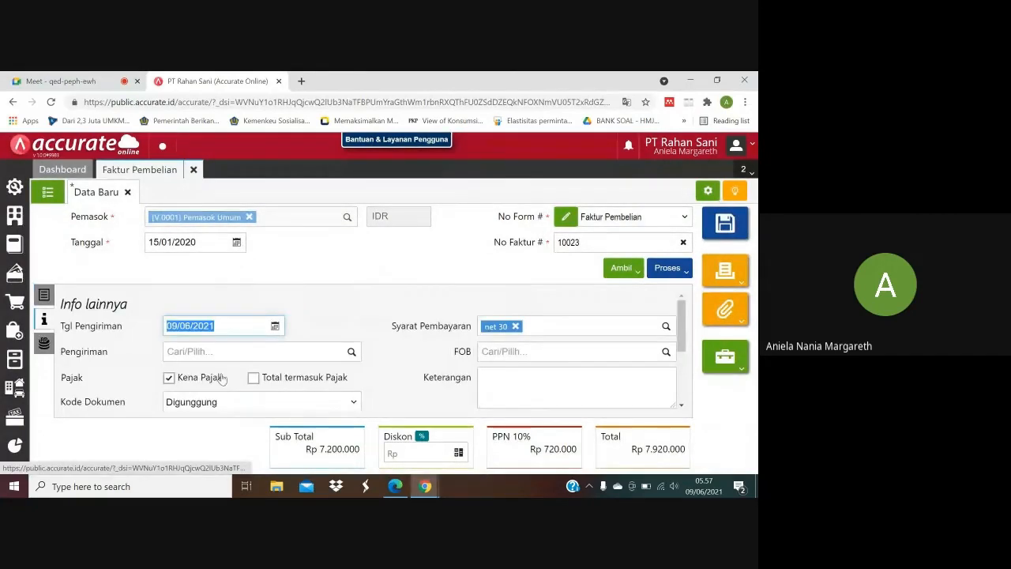
click(395, 486)
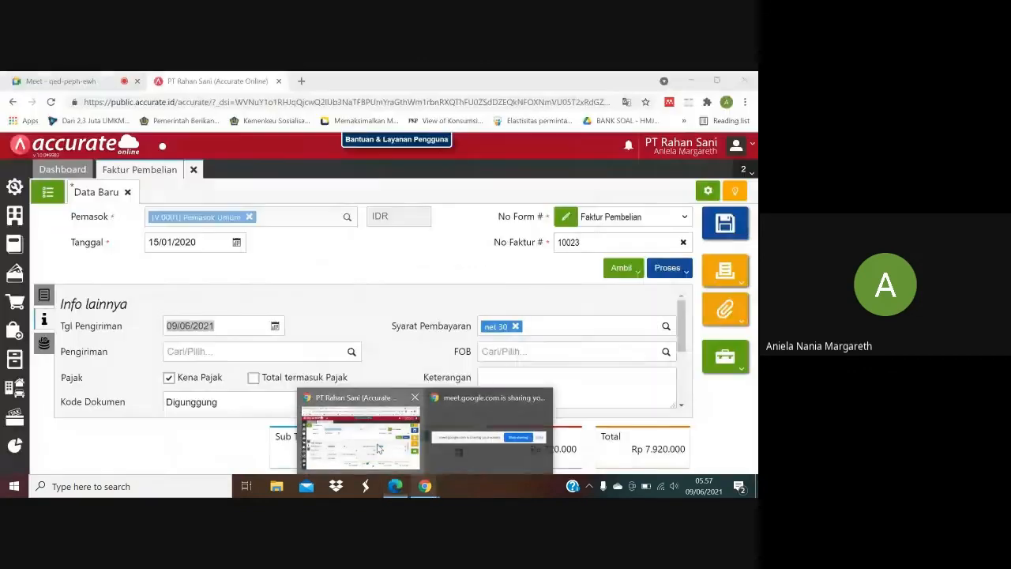
click(360, 435)
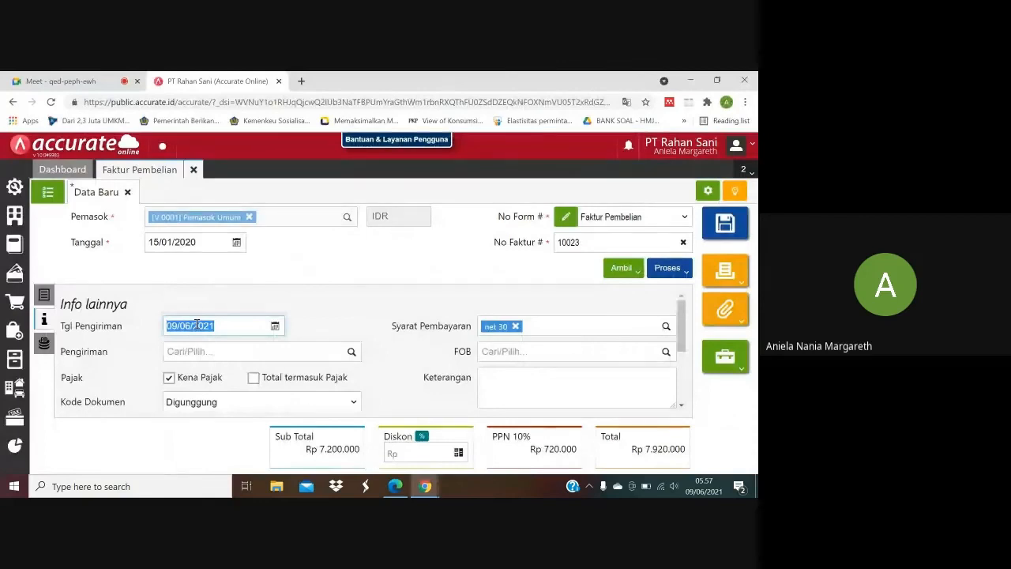
text(15)
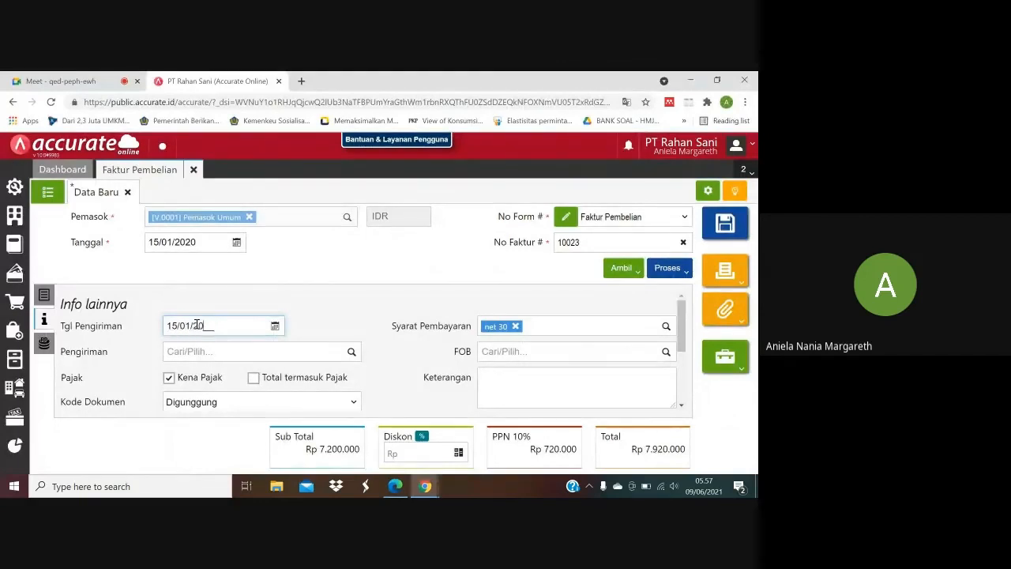
click(340, 322)
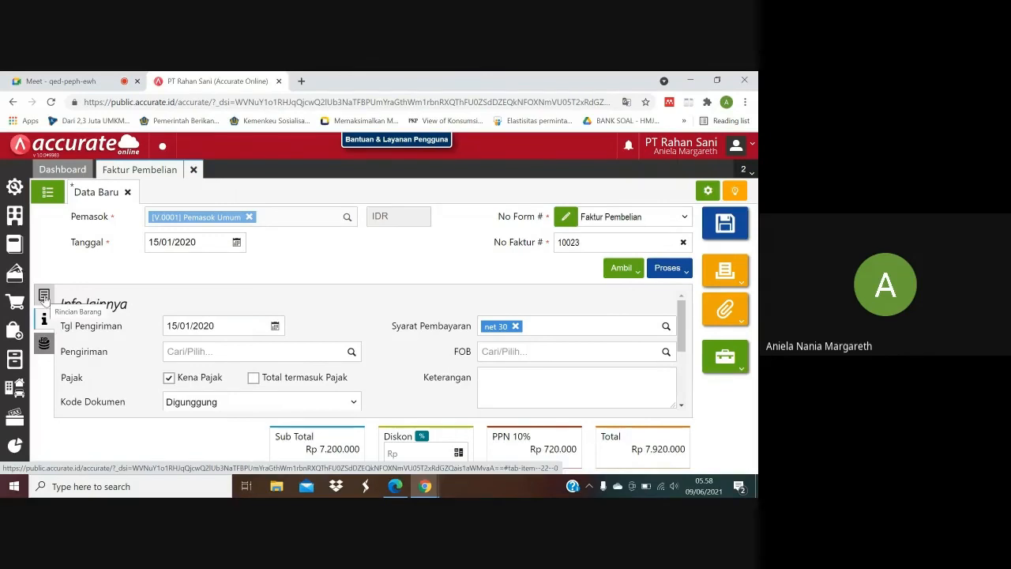
Return to the invoice's item details and process the Faktur Pembelian into a Pembayaran.
click(44, 297)
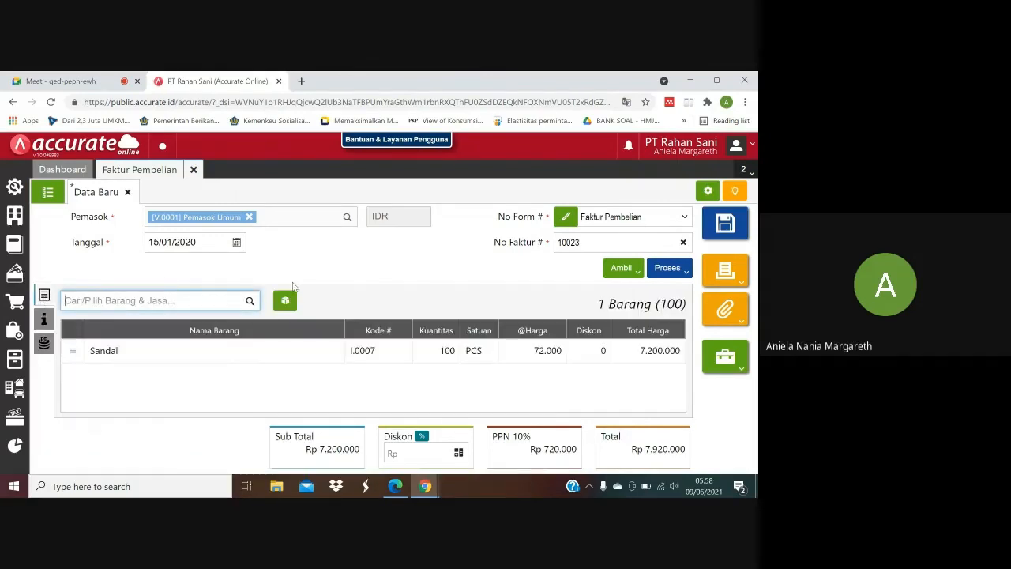
click(689, 273)
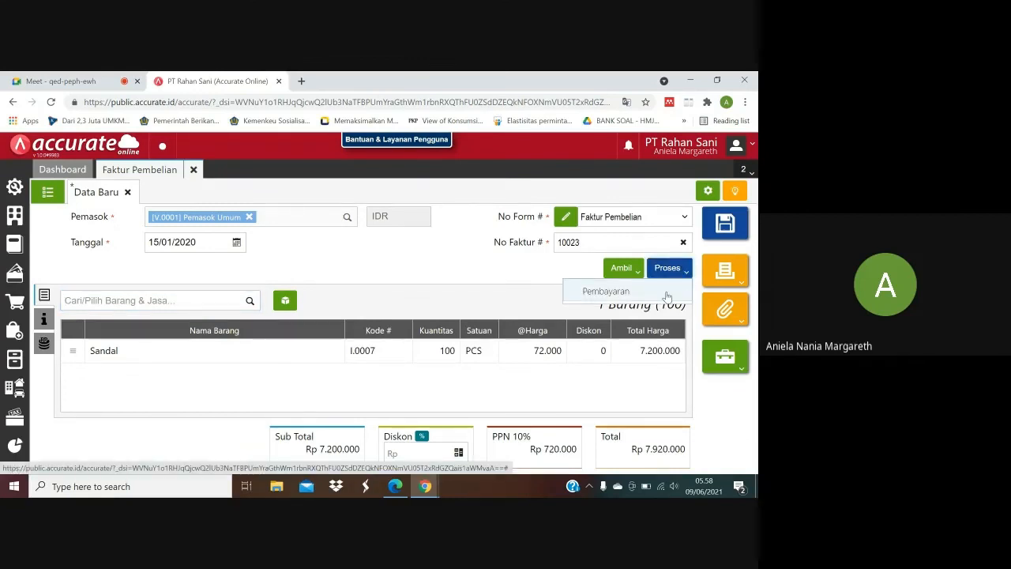
click(667, 292)
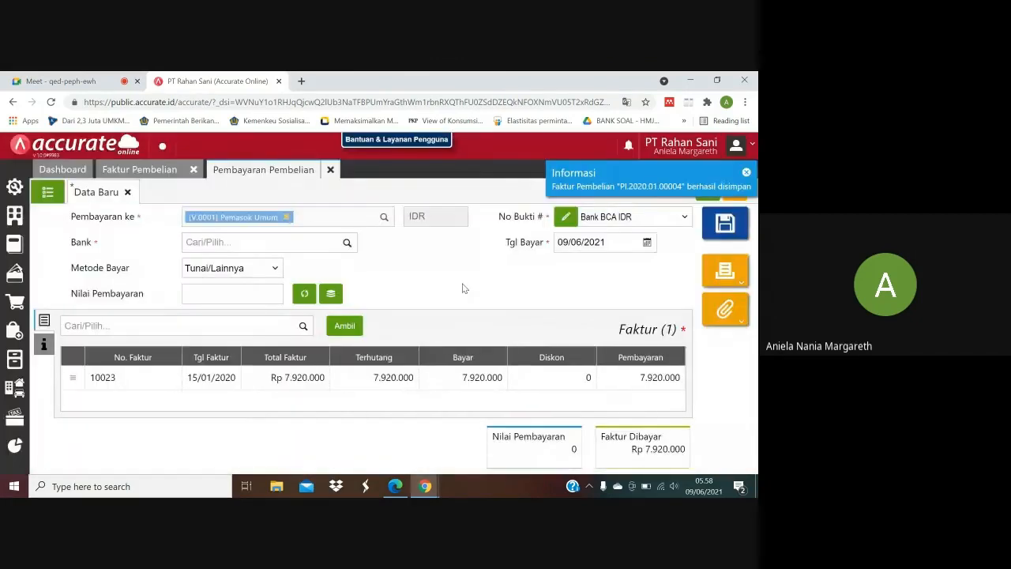
Check the payment terms in the purchase PDF, then set Bank to Bank BCA IDR and Metode Bayar to Transfer Bank.
click(399, 488)
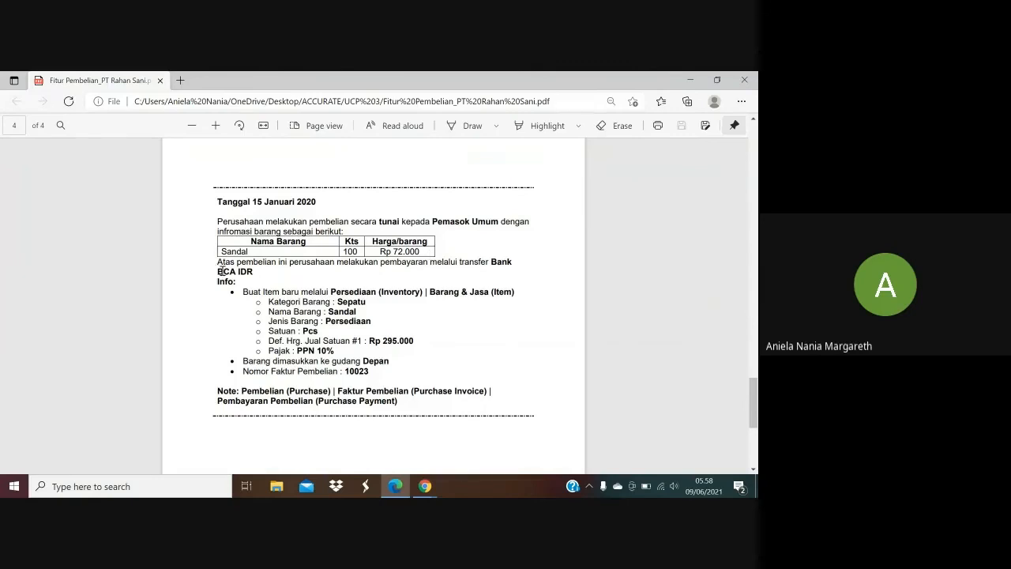
mouse_move(425, 485)
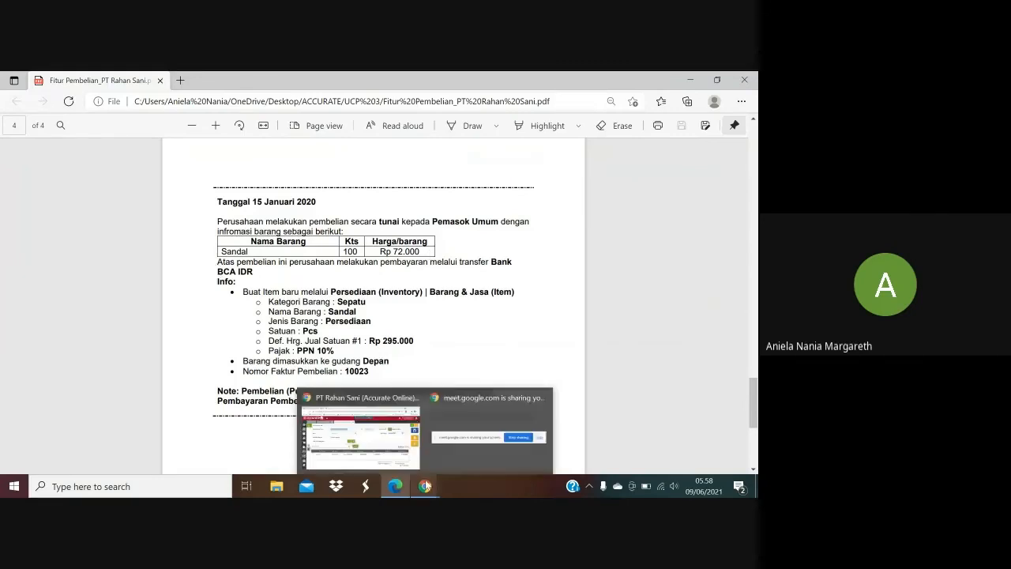
click(404, 450)
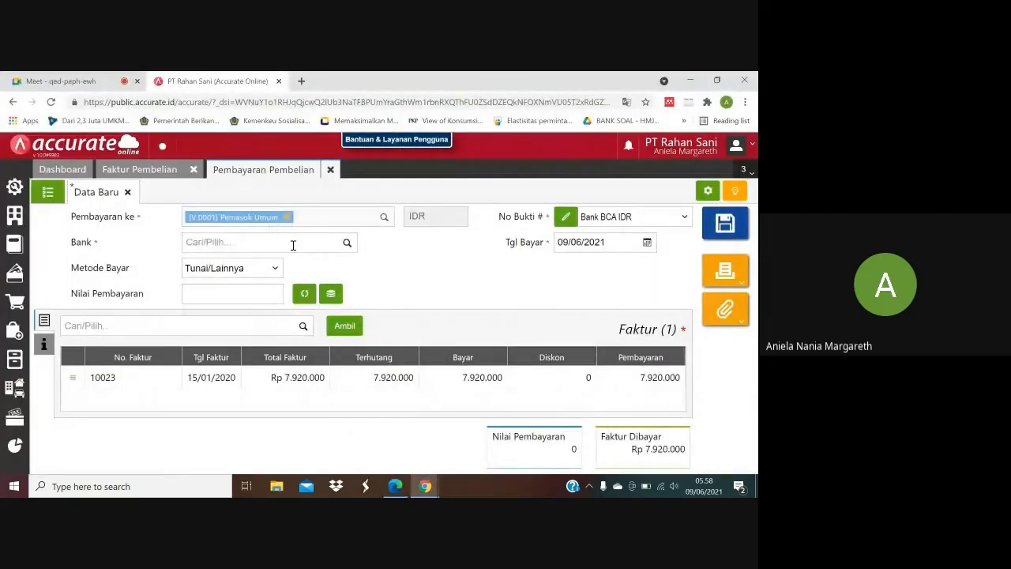
click(292, 245)
text(BCA)
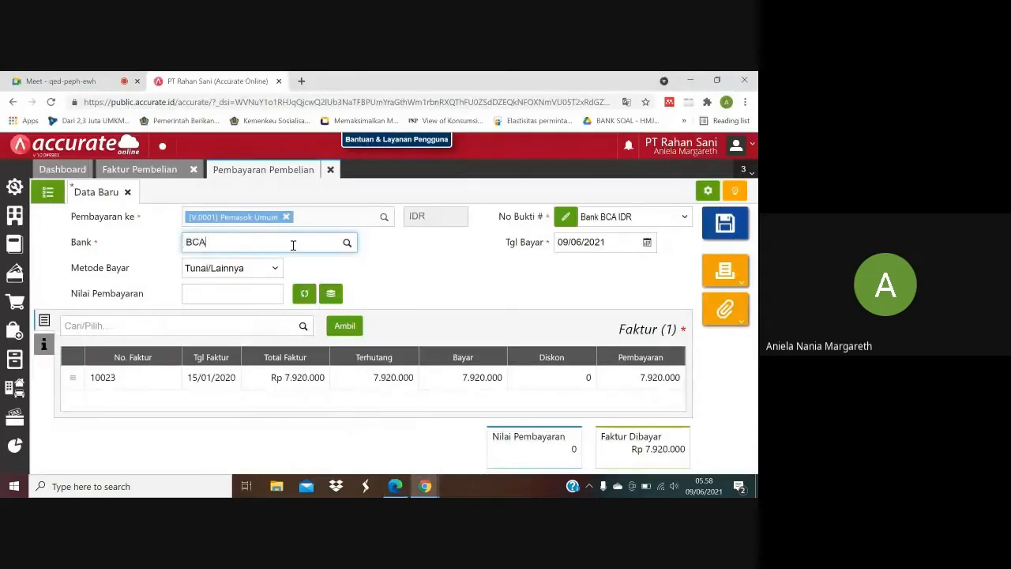
click(272, 269)
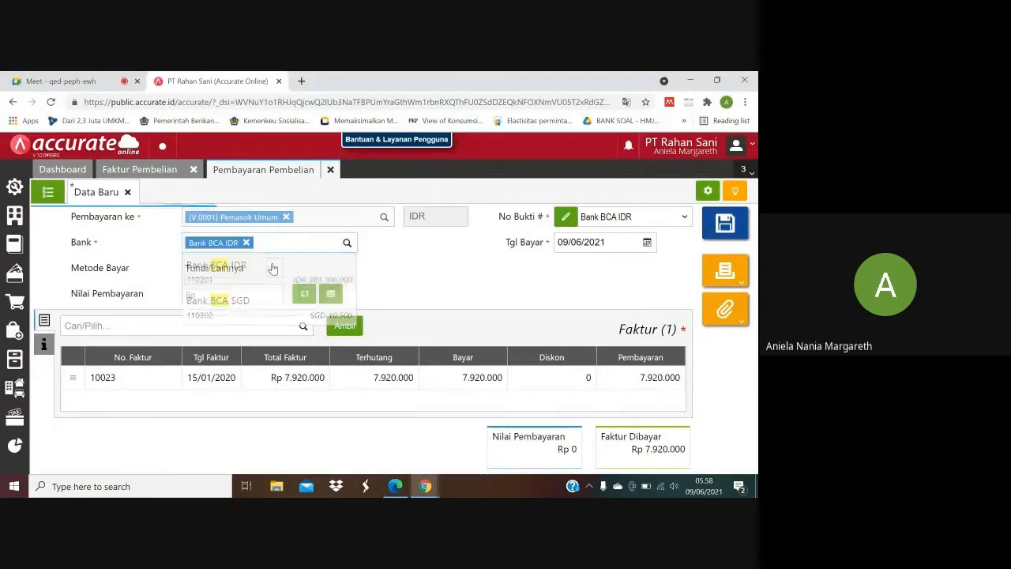
click(237, 269)
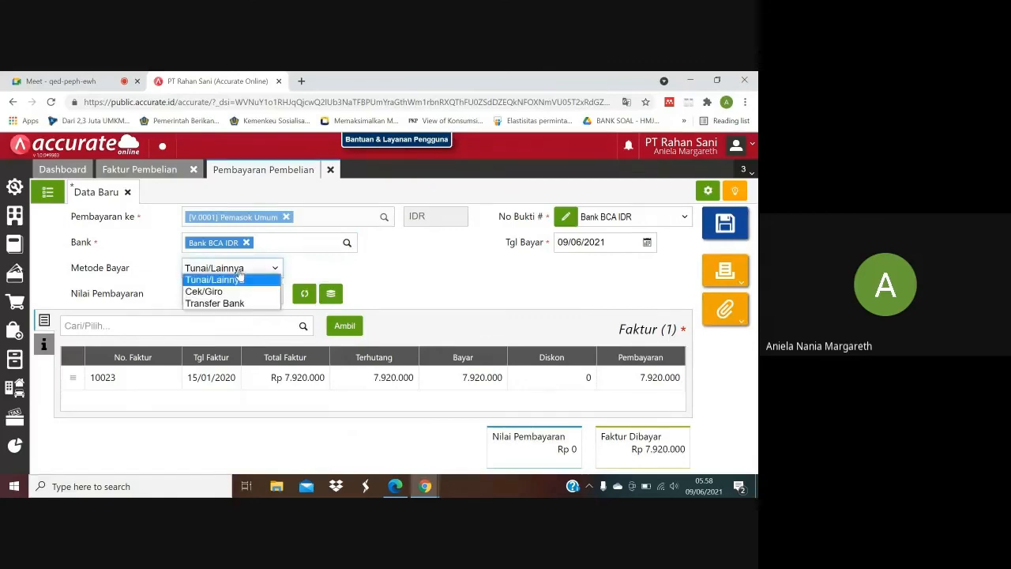
click(233, 305)
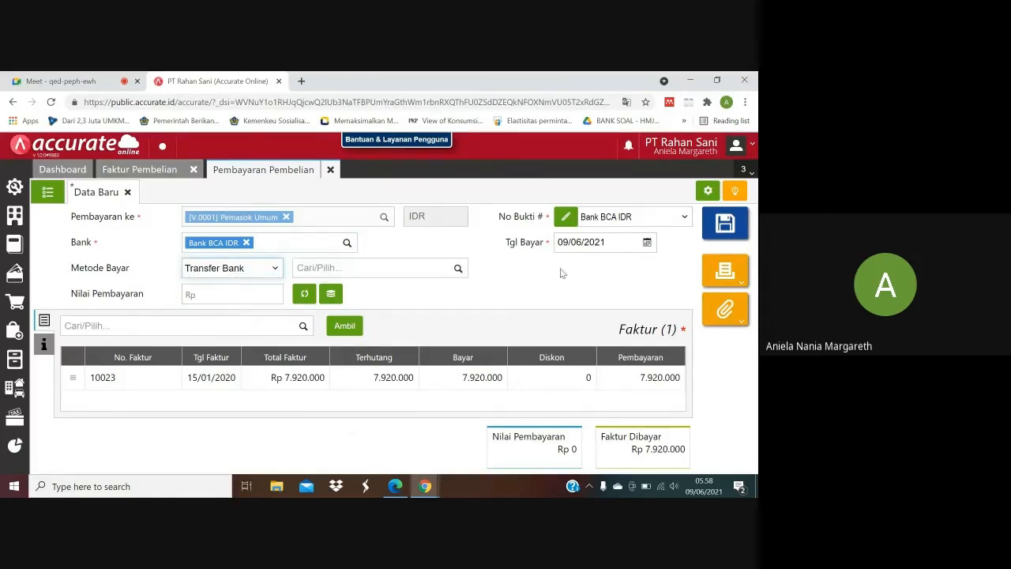
Set the purchase payment's Tgl Bayar to 15/01/2020.
click(573, 242)
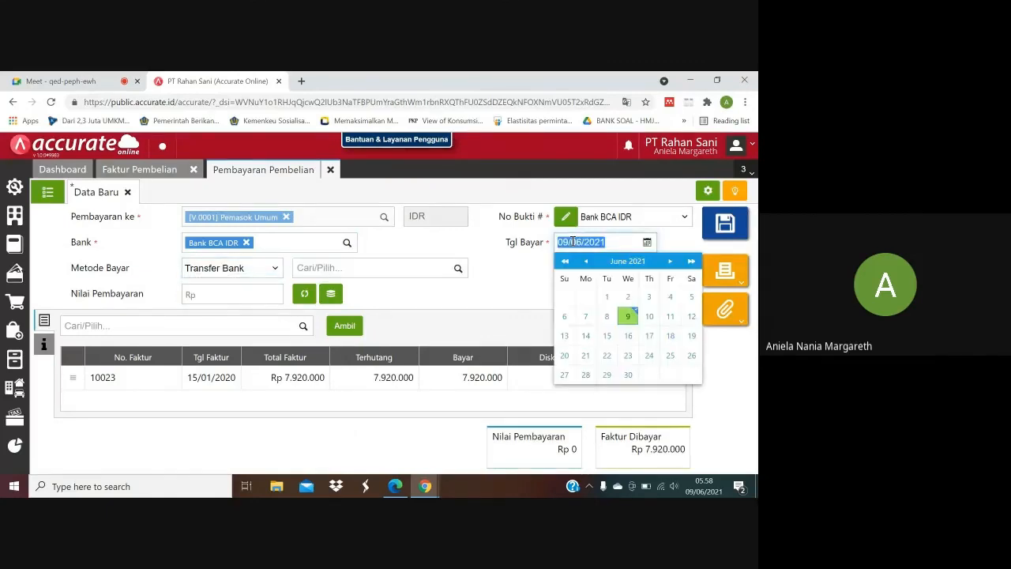
text(15/01/)
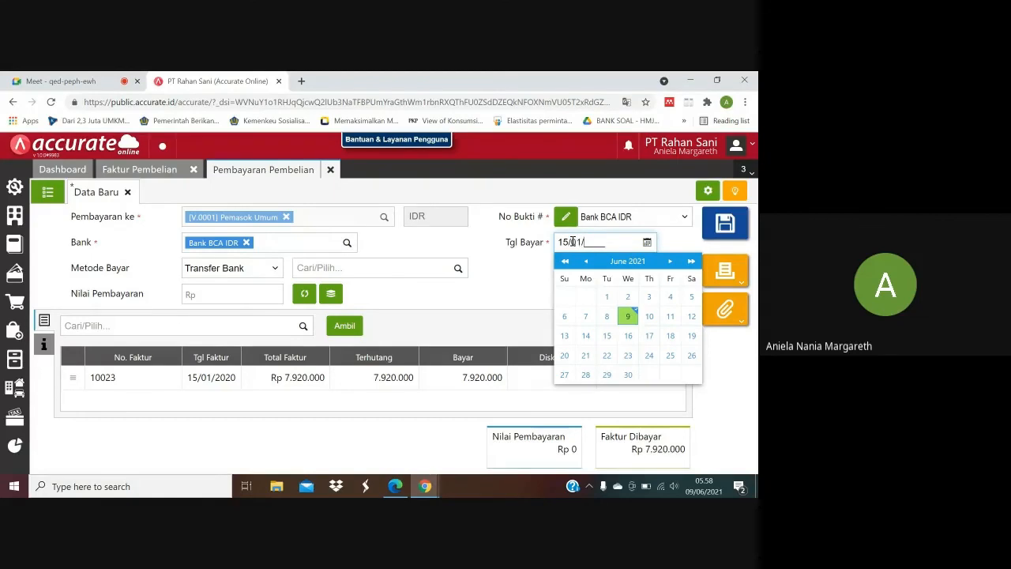
text(2020)
click(515, 266)
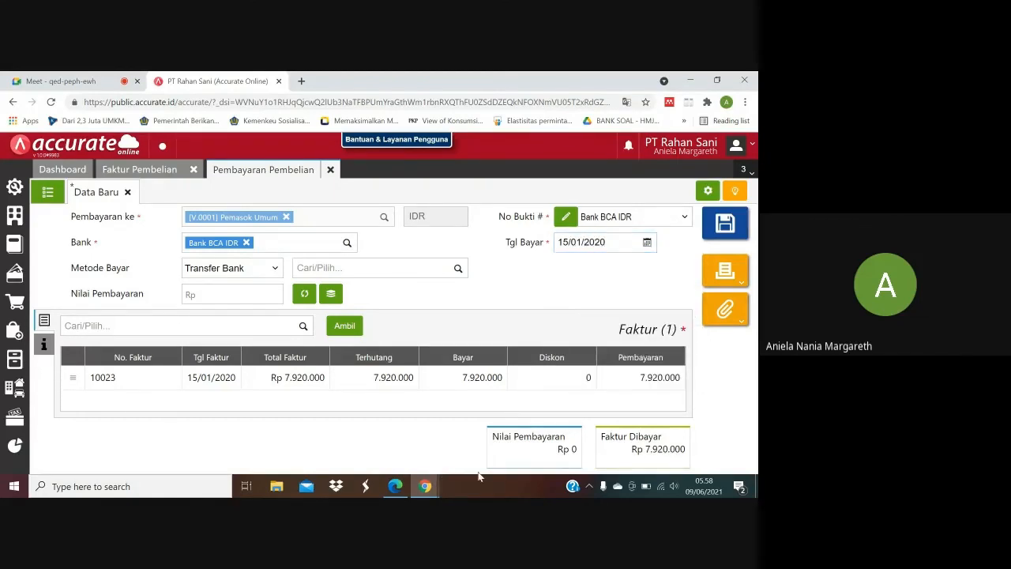
Fill Nilai Pembayaran with the invoice total of 7.920.000, save the payment and close Pembayaran Pembelian.
click(307, 296)
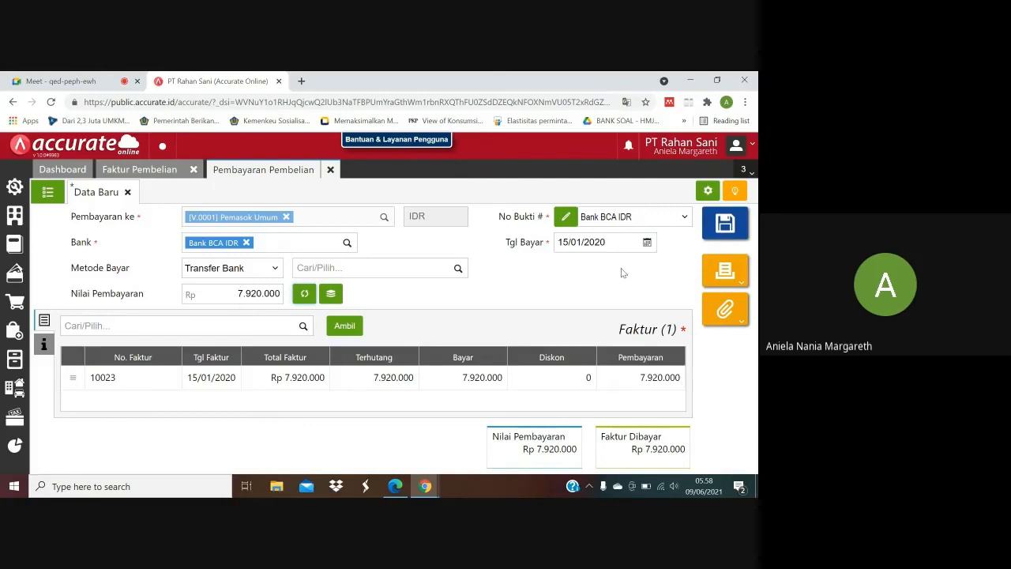
click(725, 224)
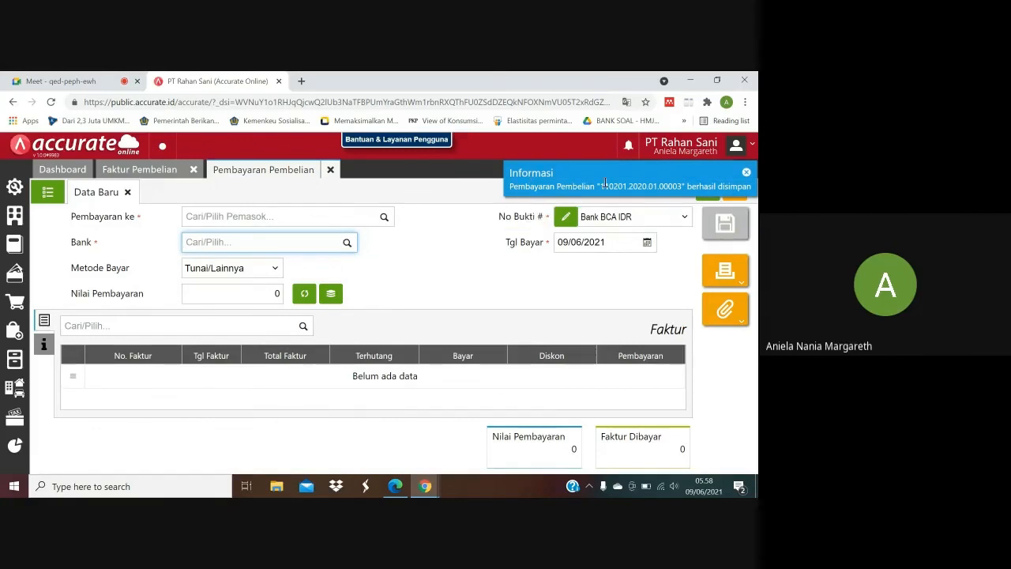
click(330, 173)
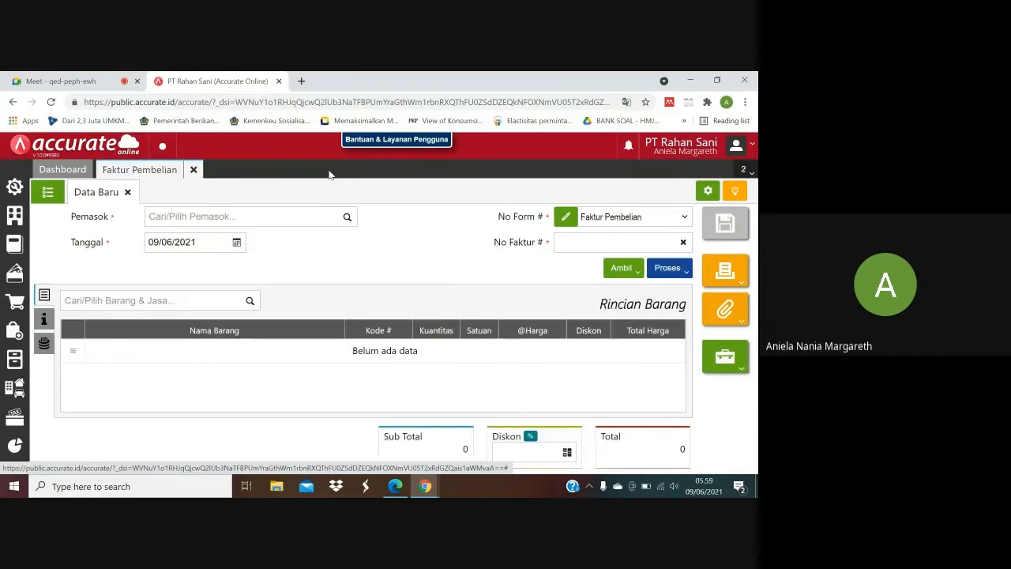